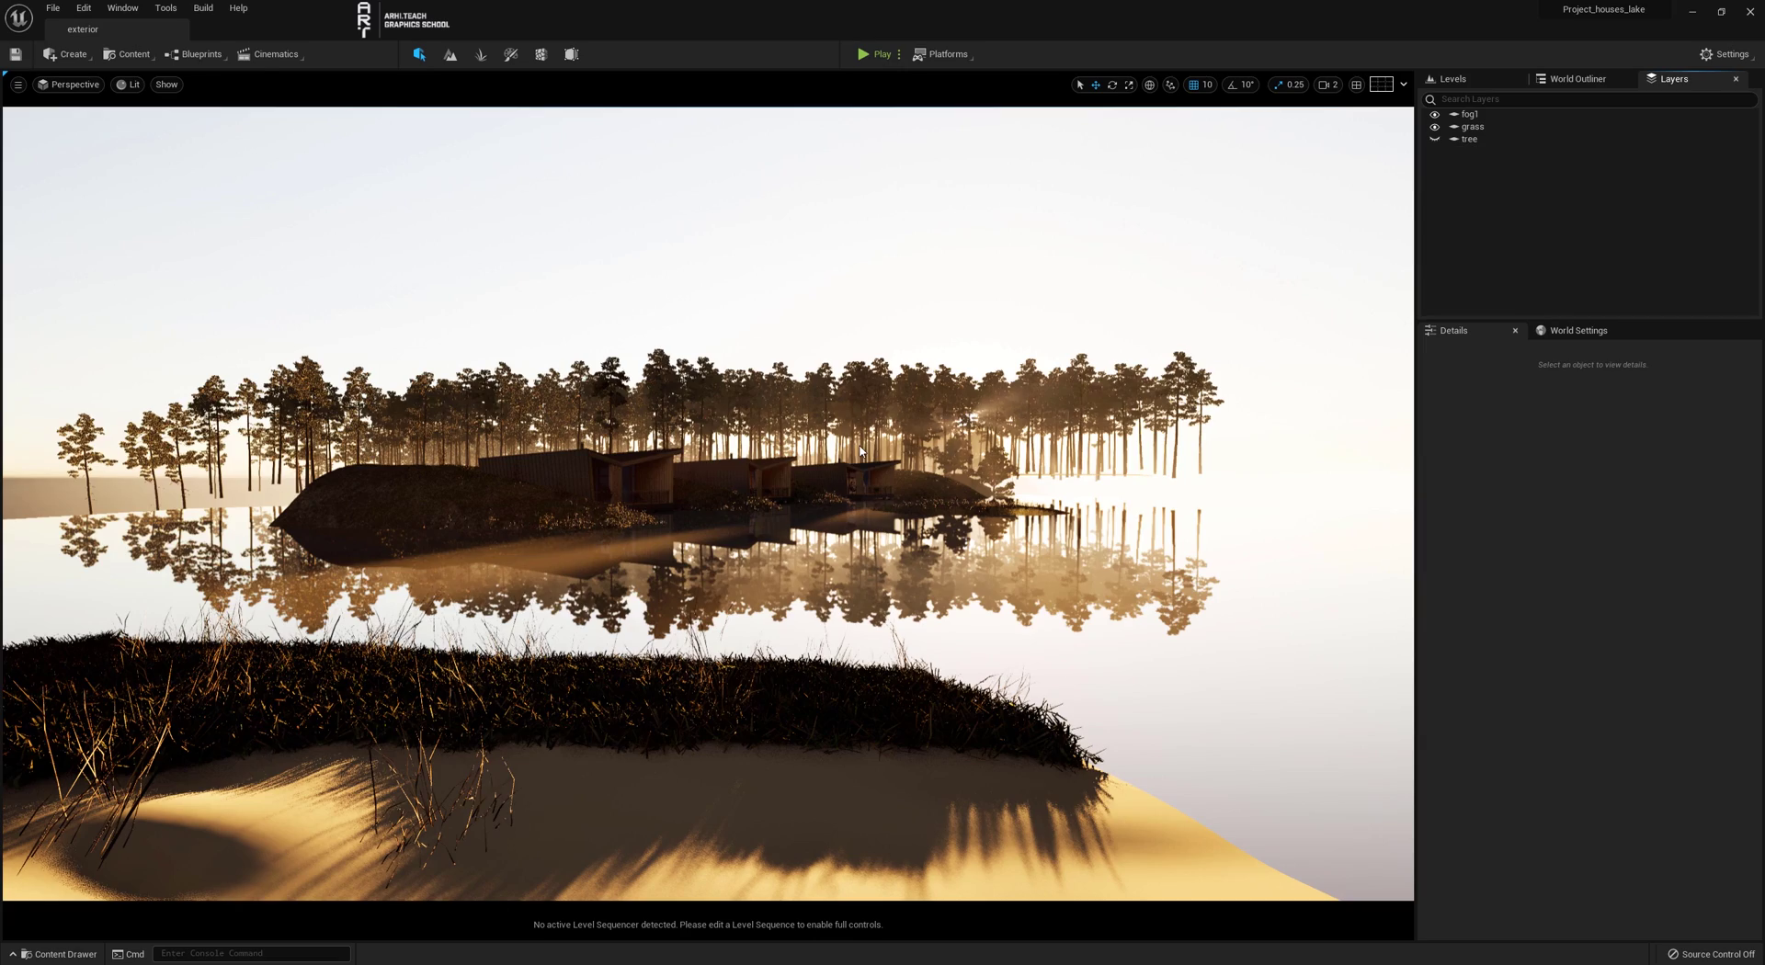
Hide the tree layer and move in close to the lakeside houses
{"action": "left_click", "coordinate": [1435, 139]}
{"action": "right_click_drag", "start_coordinate": [1094, 336], "coordinate": [1033, 372]}
{"action": "left_click", "coordinate": [633, 455]}
{"action": "right_click_drag", "start_coordinate": [639, 458], "coordinate": [638, 457]}
{"action": "right_click_drag", "start_coordinate": [664, 520], "coordinate": [663, 521]}
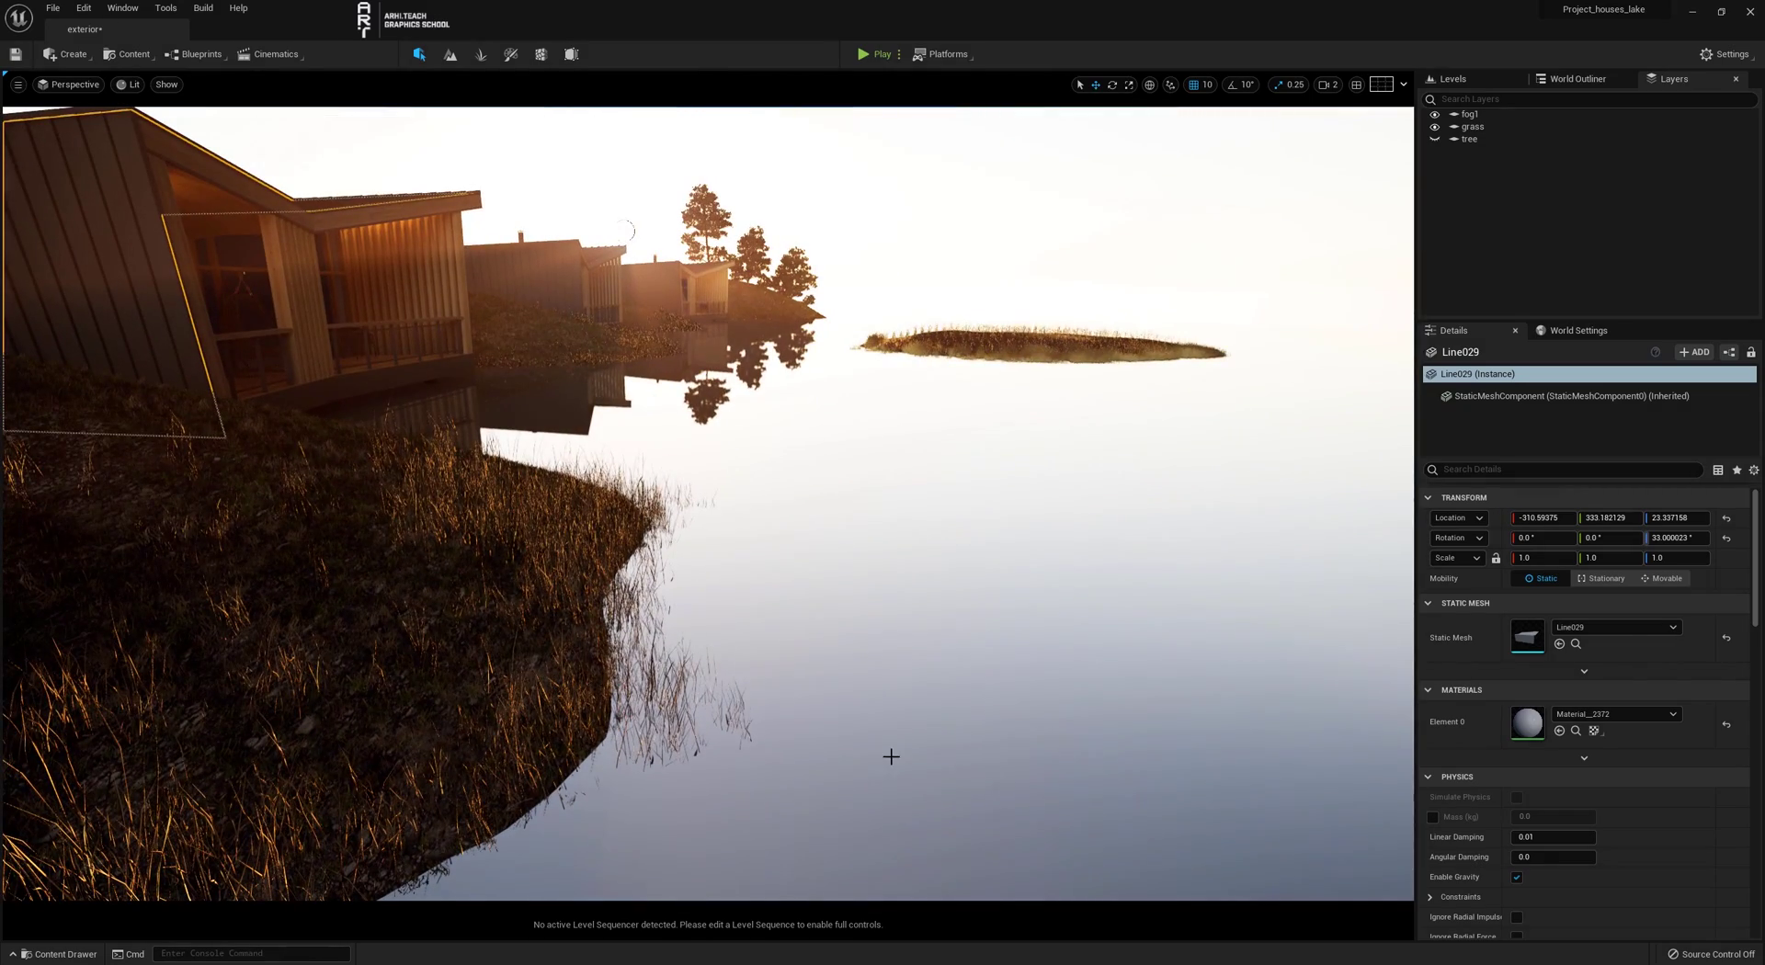
Open the water plane's 03_-_Default material and the node graph of its parent material 457646456
{"action": "left_click", "coordinate": [989, 662]}
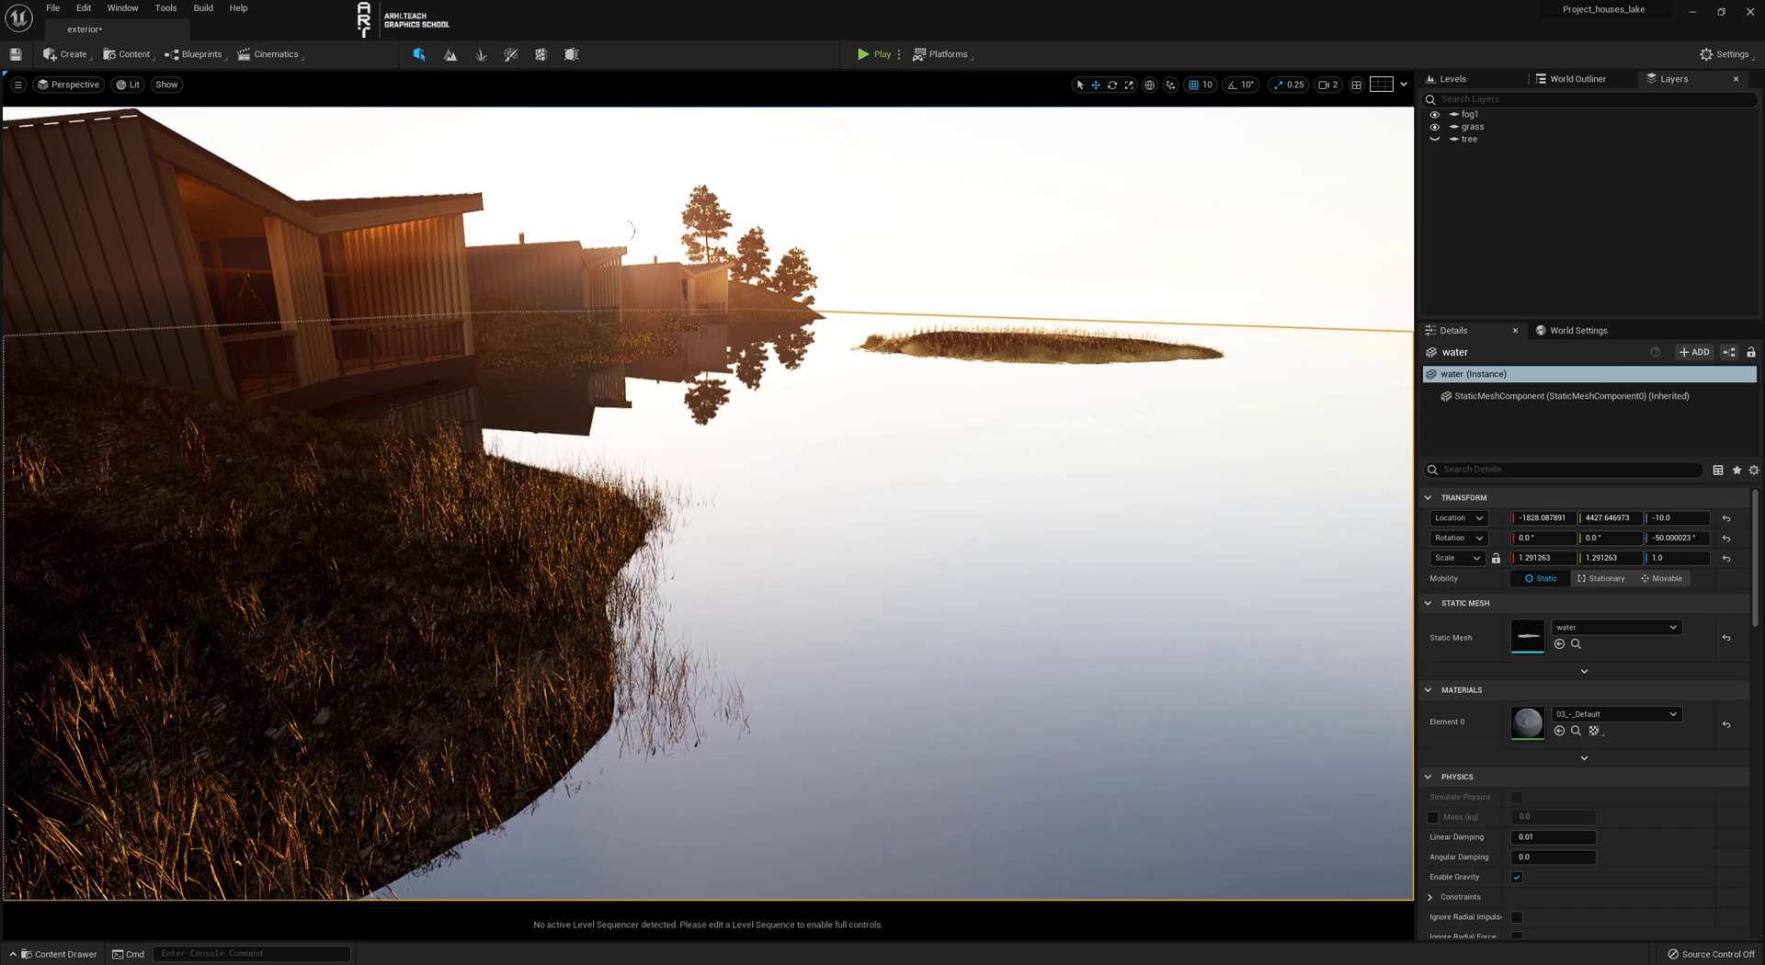
{"action": "double_click", "coordinate": [1531, 735]}
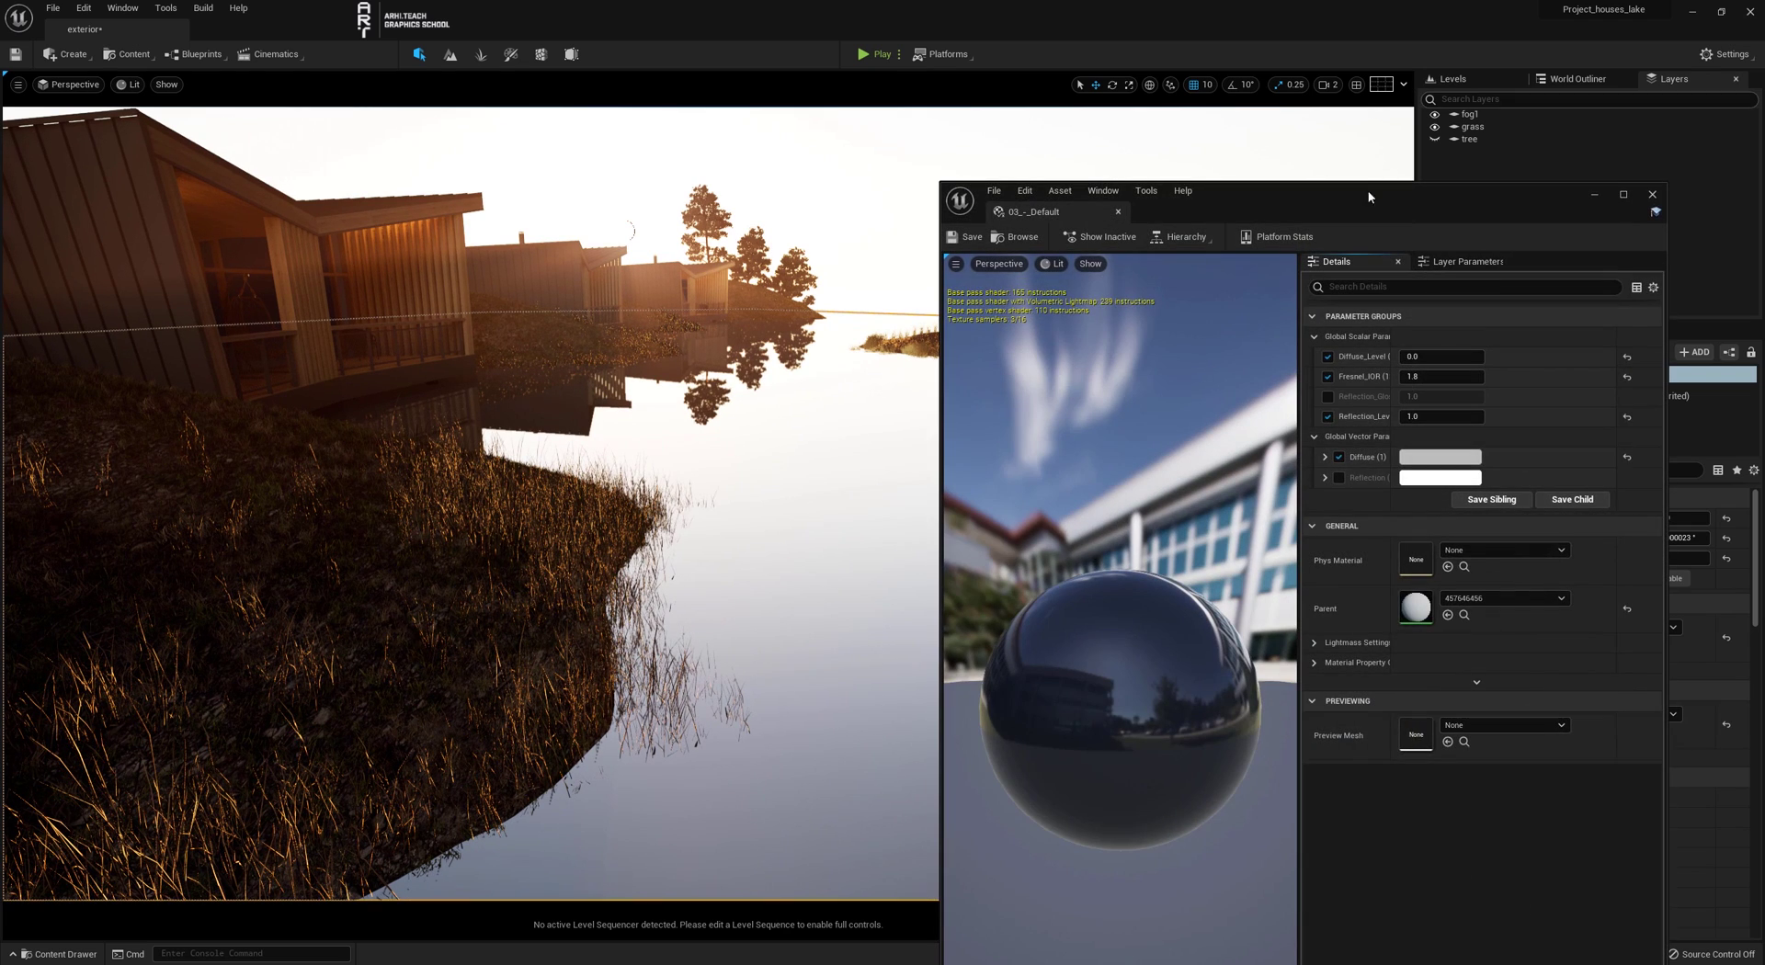
{"action": "left_click_drag", "start_coordinate": [1343, 216], "coordinate": [1330, 154]}
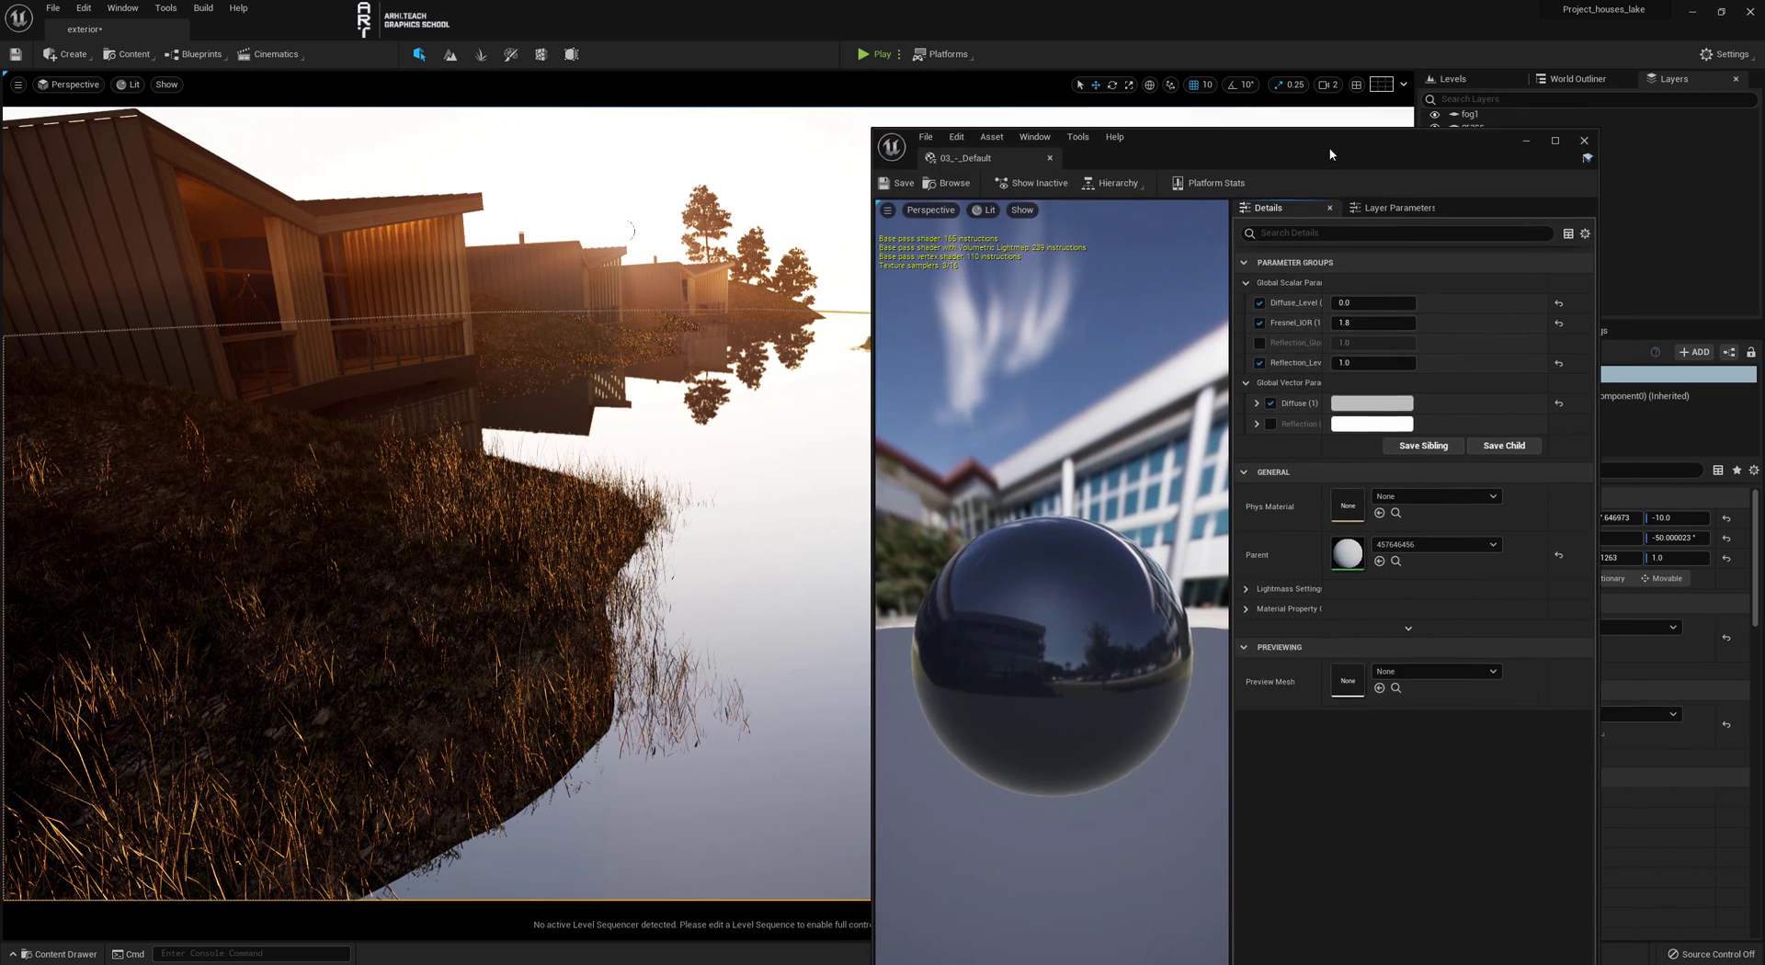
{"action": "double_click", "coordinate": [1346, 552]}
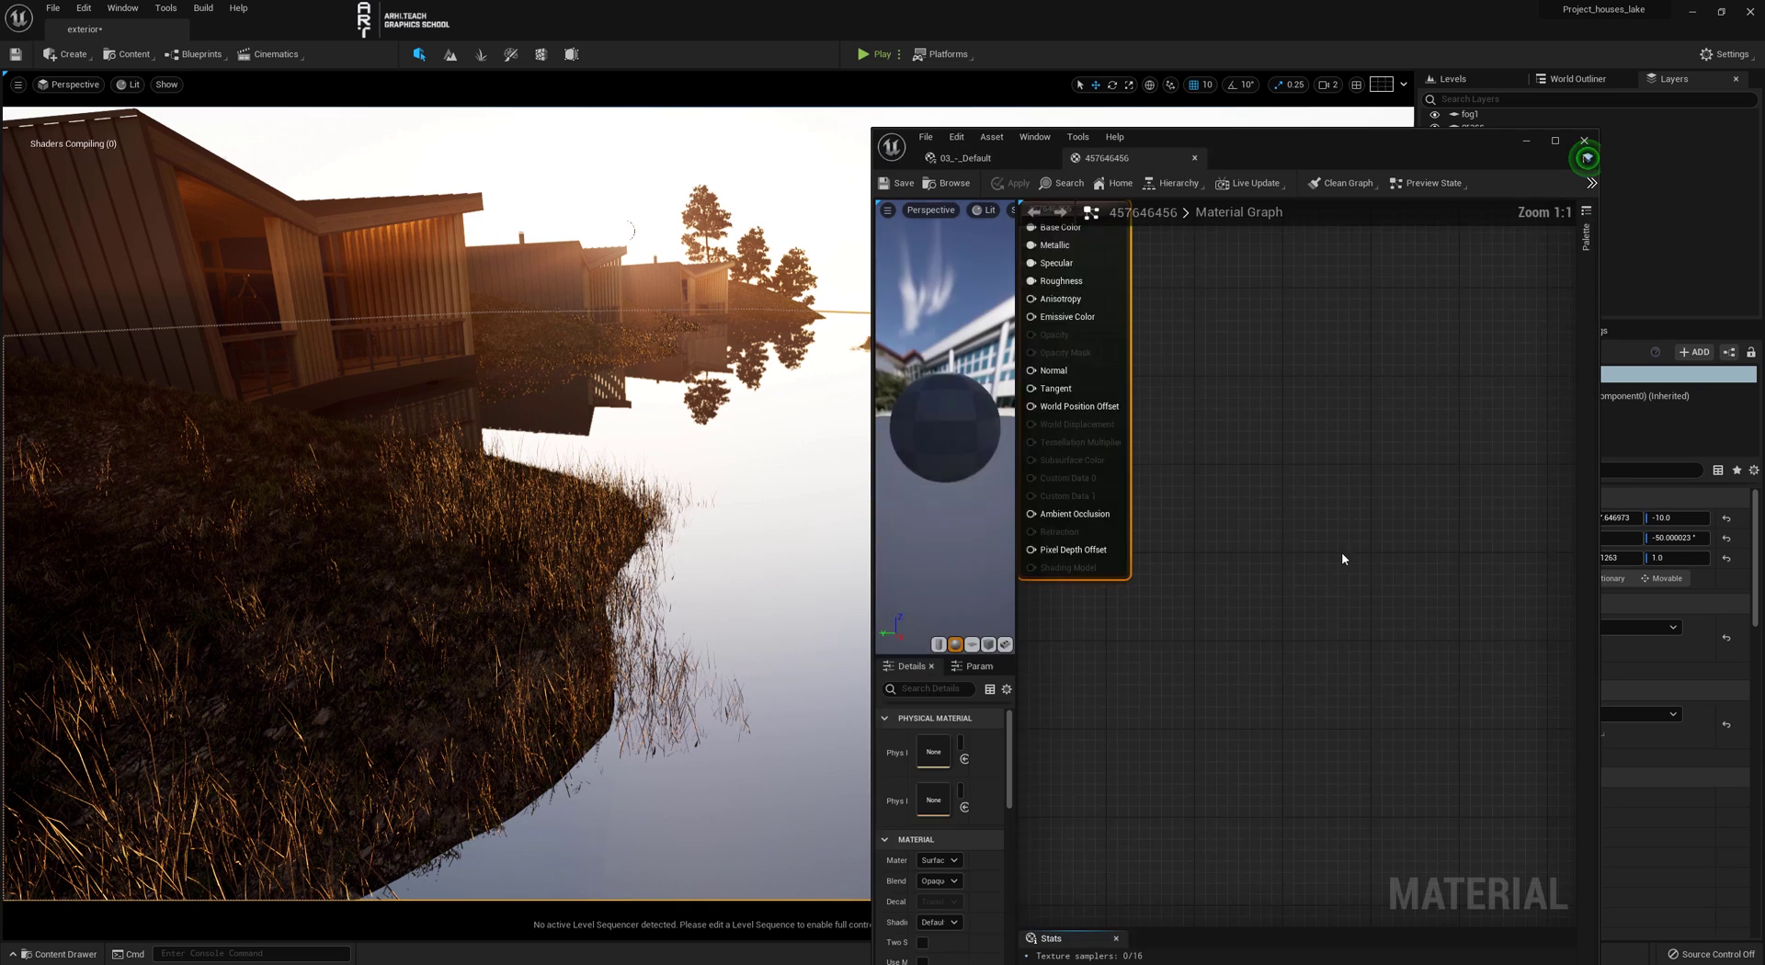
{"action": "right_click_drag", "start_coordinate": [1199, 393], "coordinate": [1397, 351]}
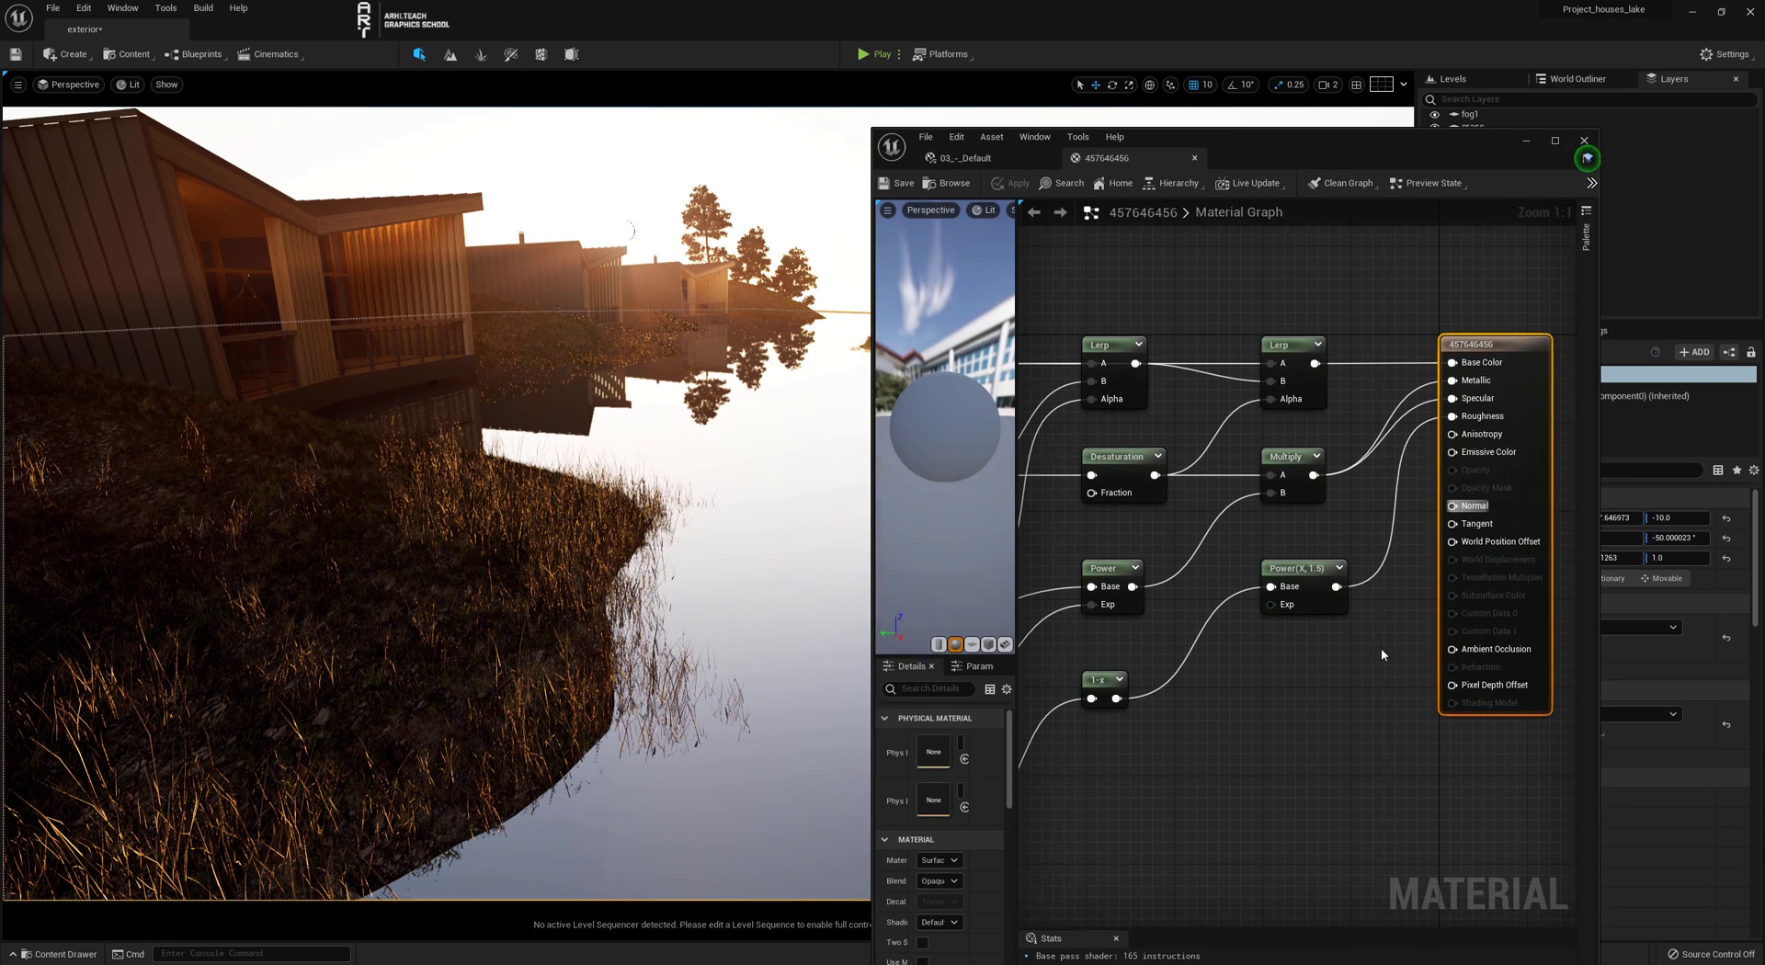
{"action": "right_click_drag", "start_coordinate": [1371, 673], "coordinate": [1349, 601]}
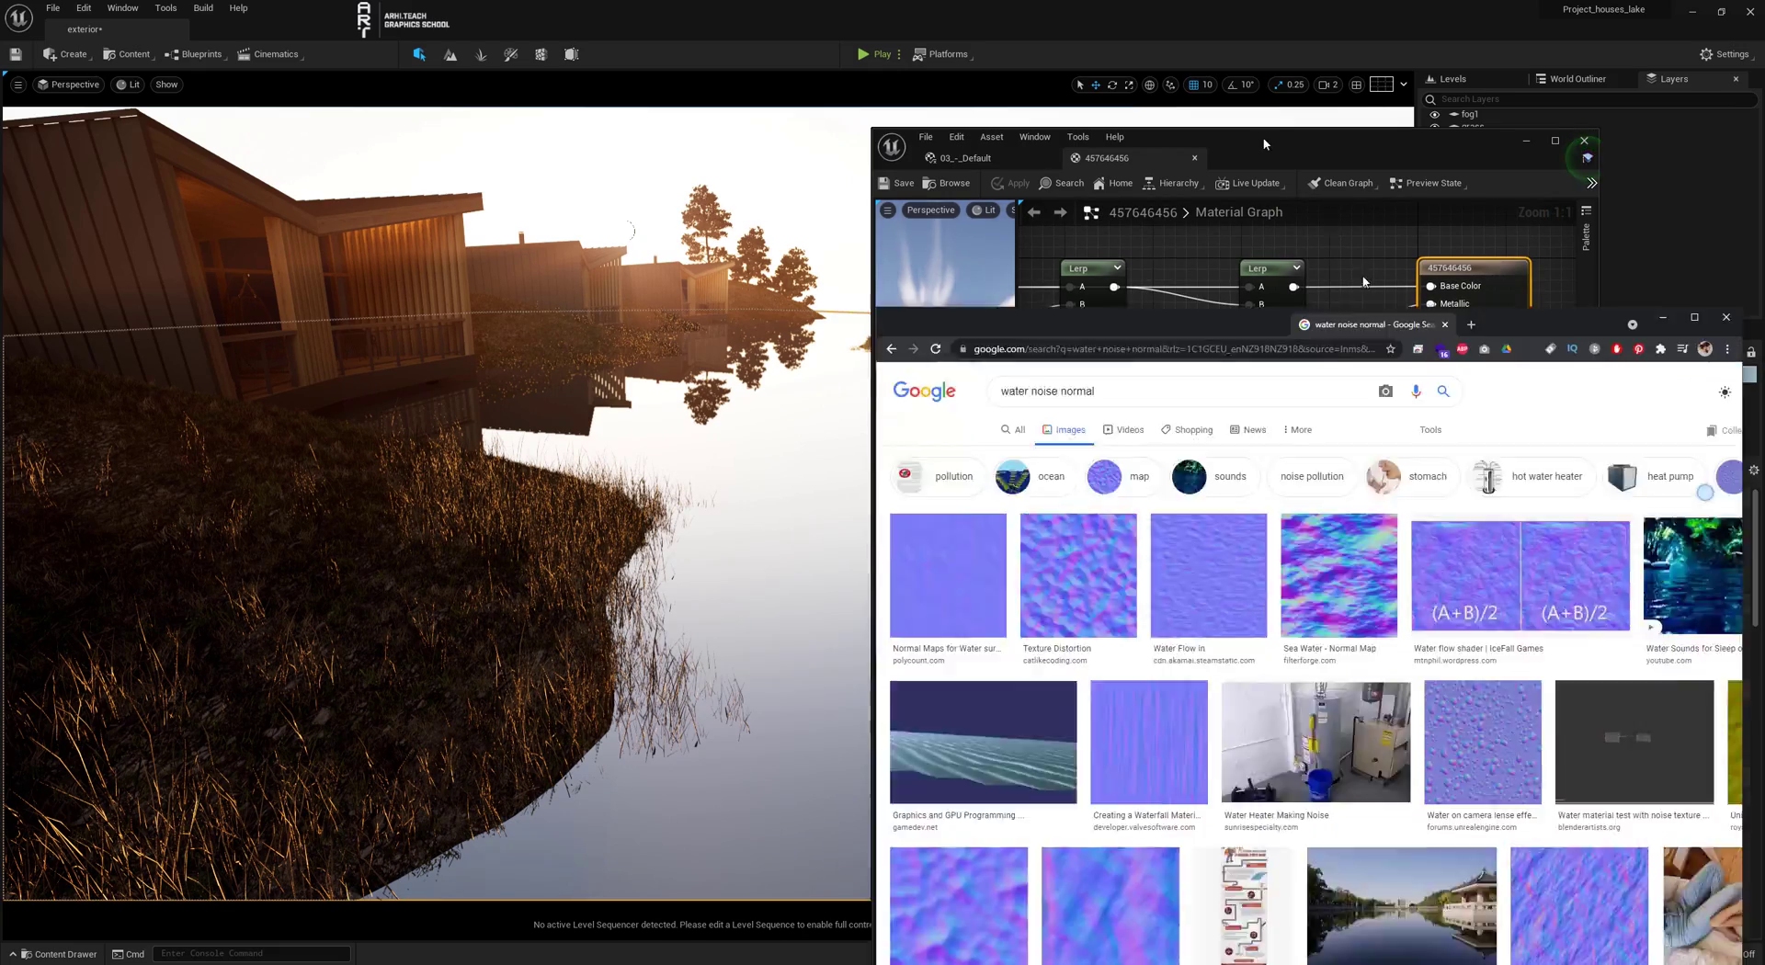
Copy the 512 × 512 "Water Flow in" normal map from the "water noise normal" image results in the browser
{"action": "left_click_drag", "start_coordinate": [1395, 322], "coordinate": [1209, 156]}
{"action": "key", "text": "super+Up"}
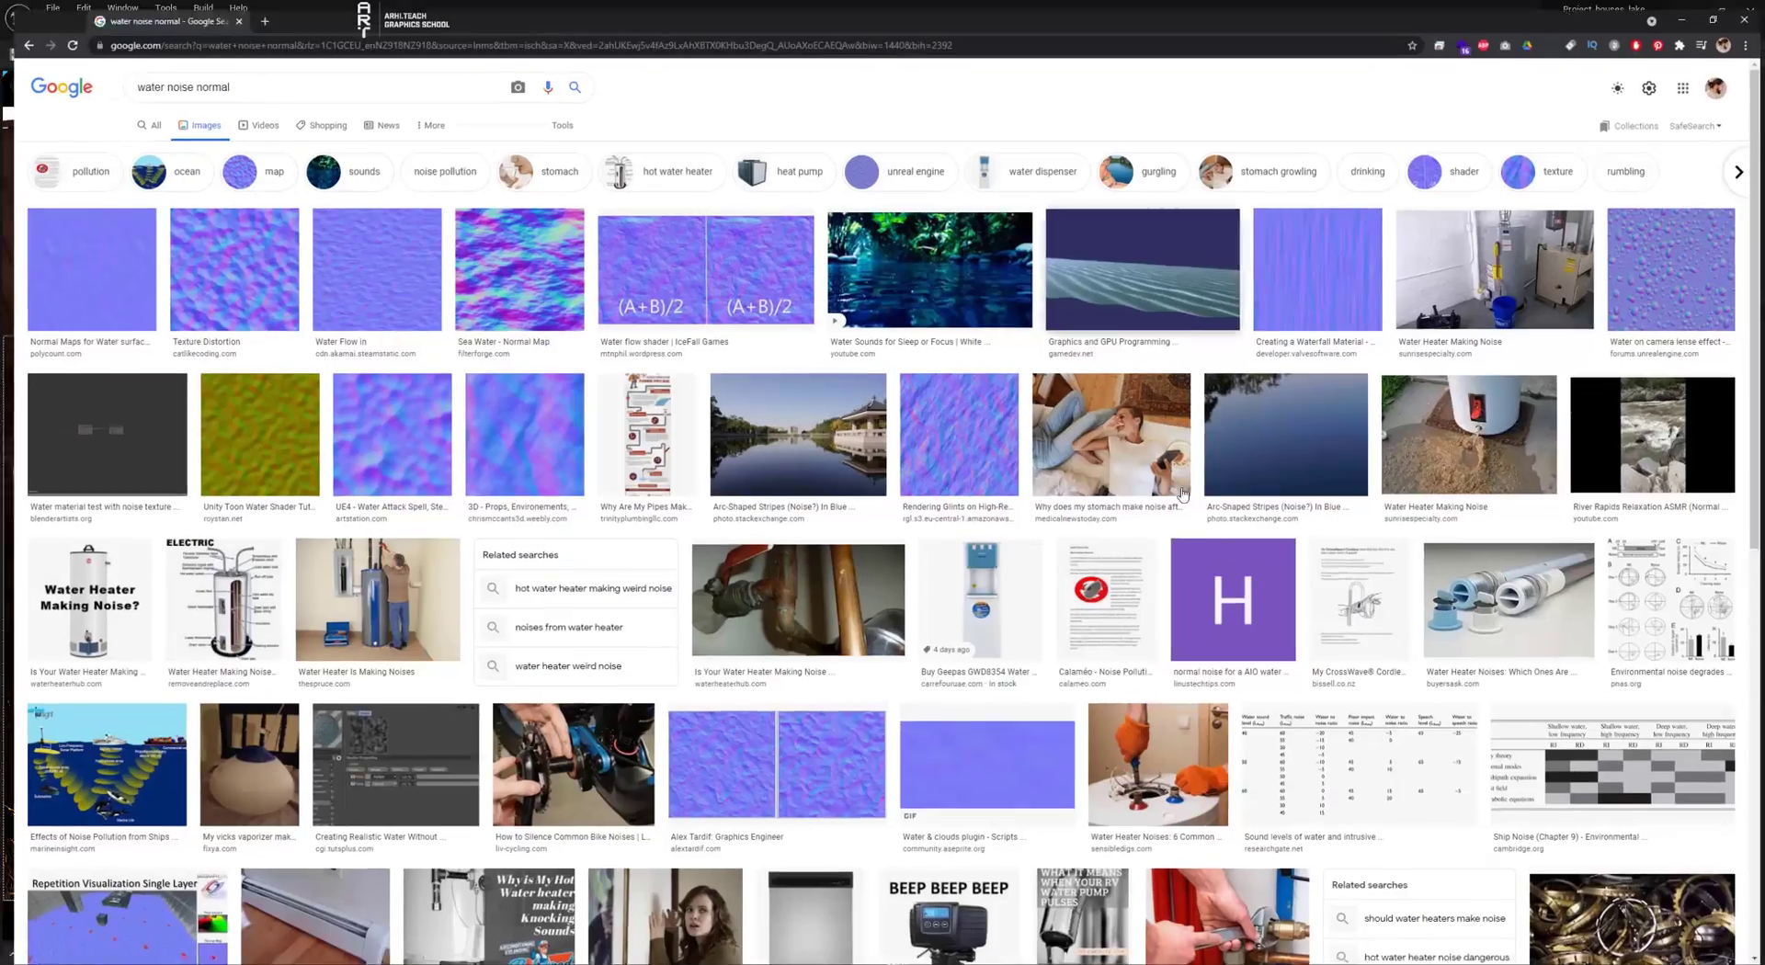
{"action": "left_click_drag", "start_coordinate": [1259, 13], "coordinate": [1211, 87]}
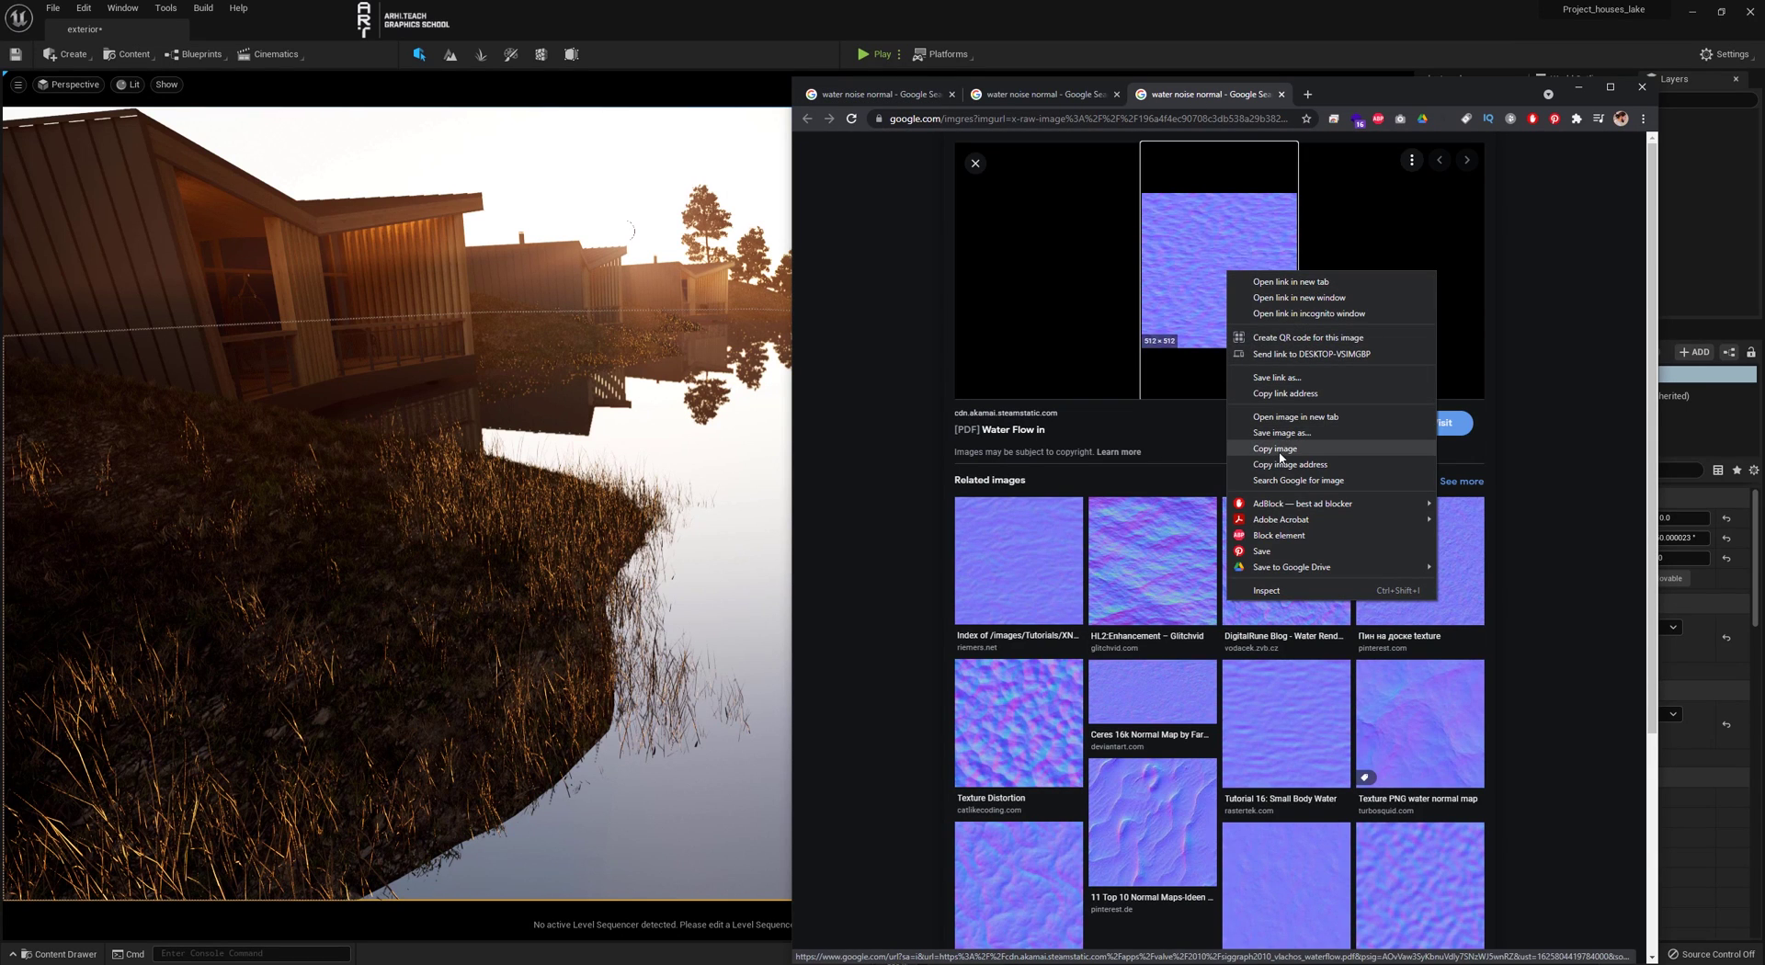
{"action": "left_click", "coordinate": [1279, 455]}
Switch to Photoshop and paste the copied normal map into a new document
{"action": "key", "text": "alt+Tab"}
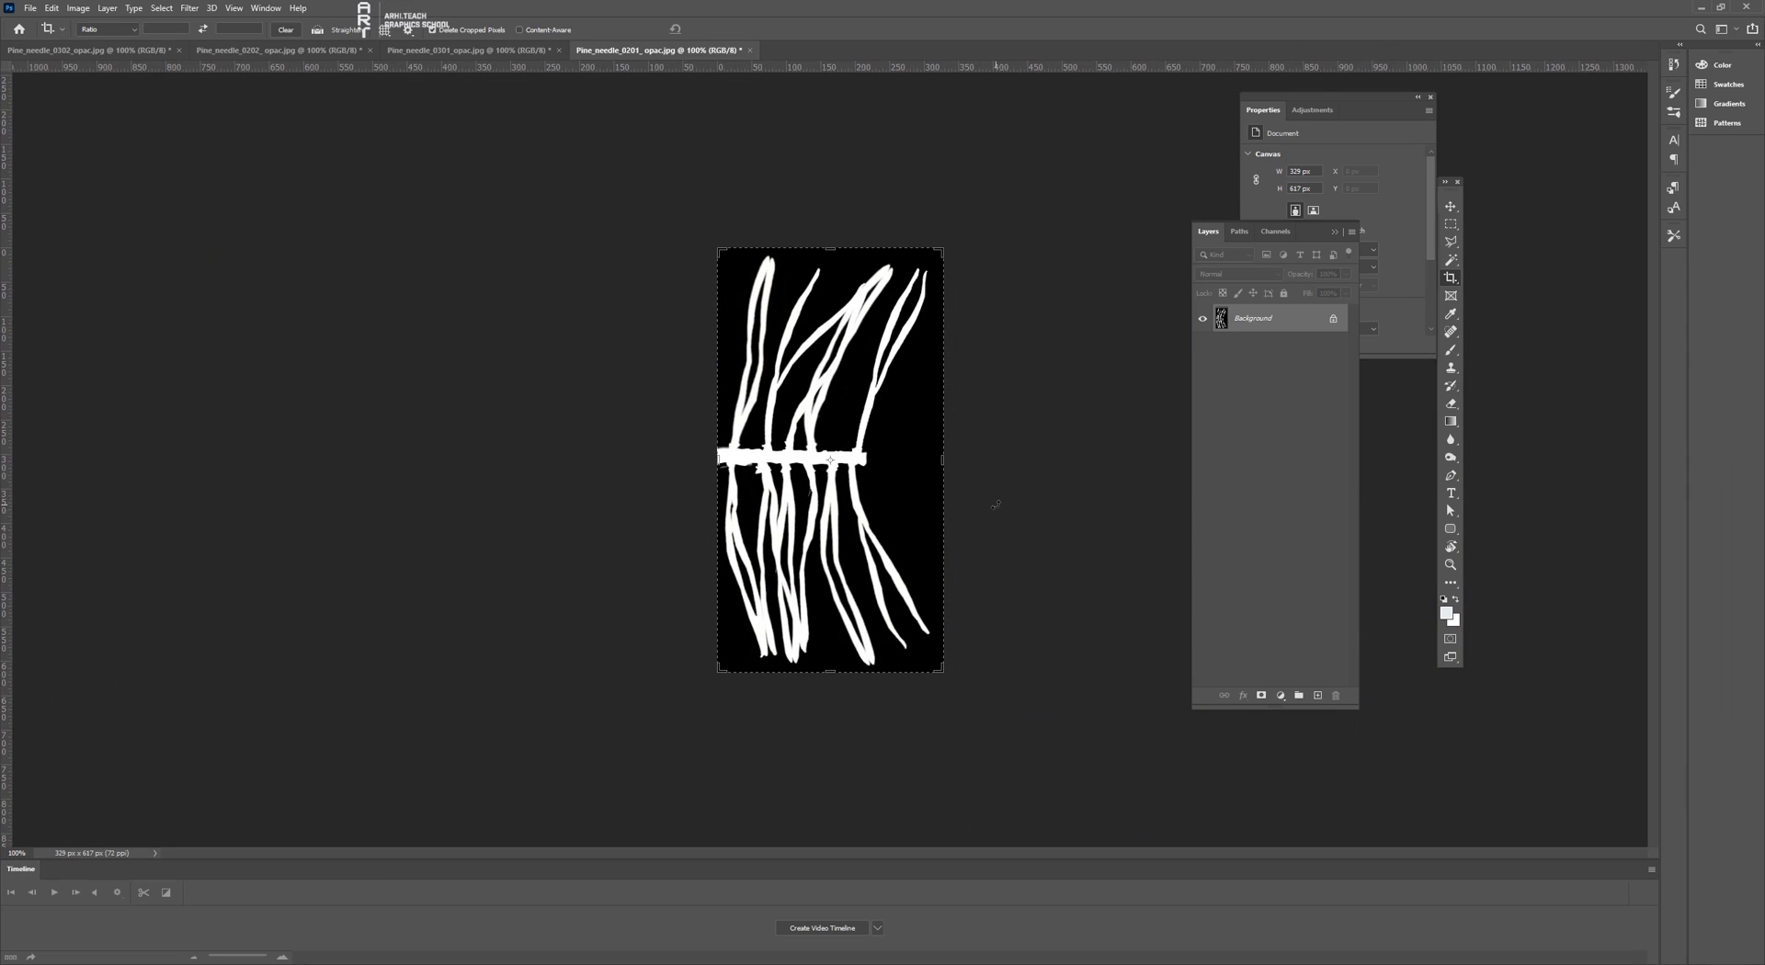
{"action": "key", "text": "ctrl+n"}
{"action": "key", "text": "Return"}
{"action": "key", "text": "ctrl+v"}
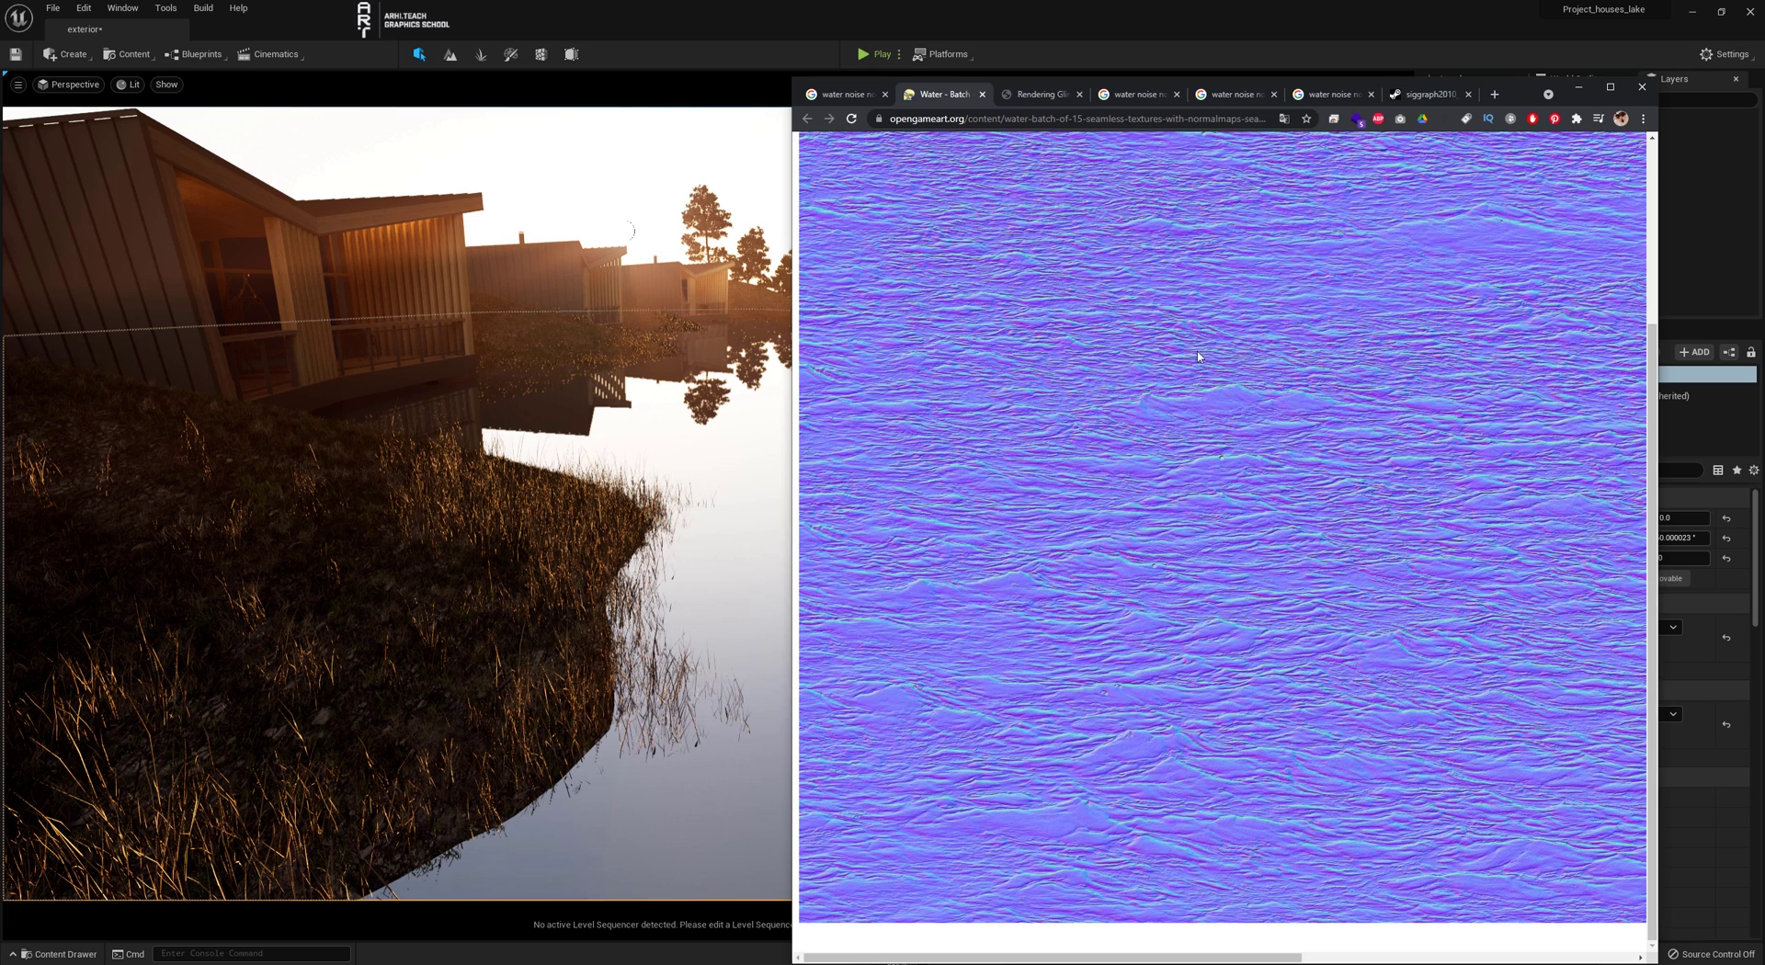
Copy the SeaWaves_N normal map from the browser into Photoshop and export it as a 2048 × 1024 JPEG named T_water_noise in the textures folder
{"action": "right_click", "coordinate": [1141, 411]}
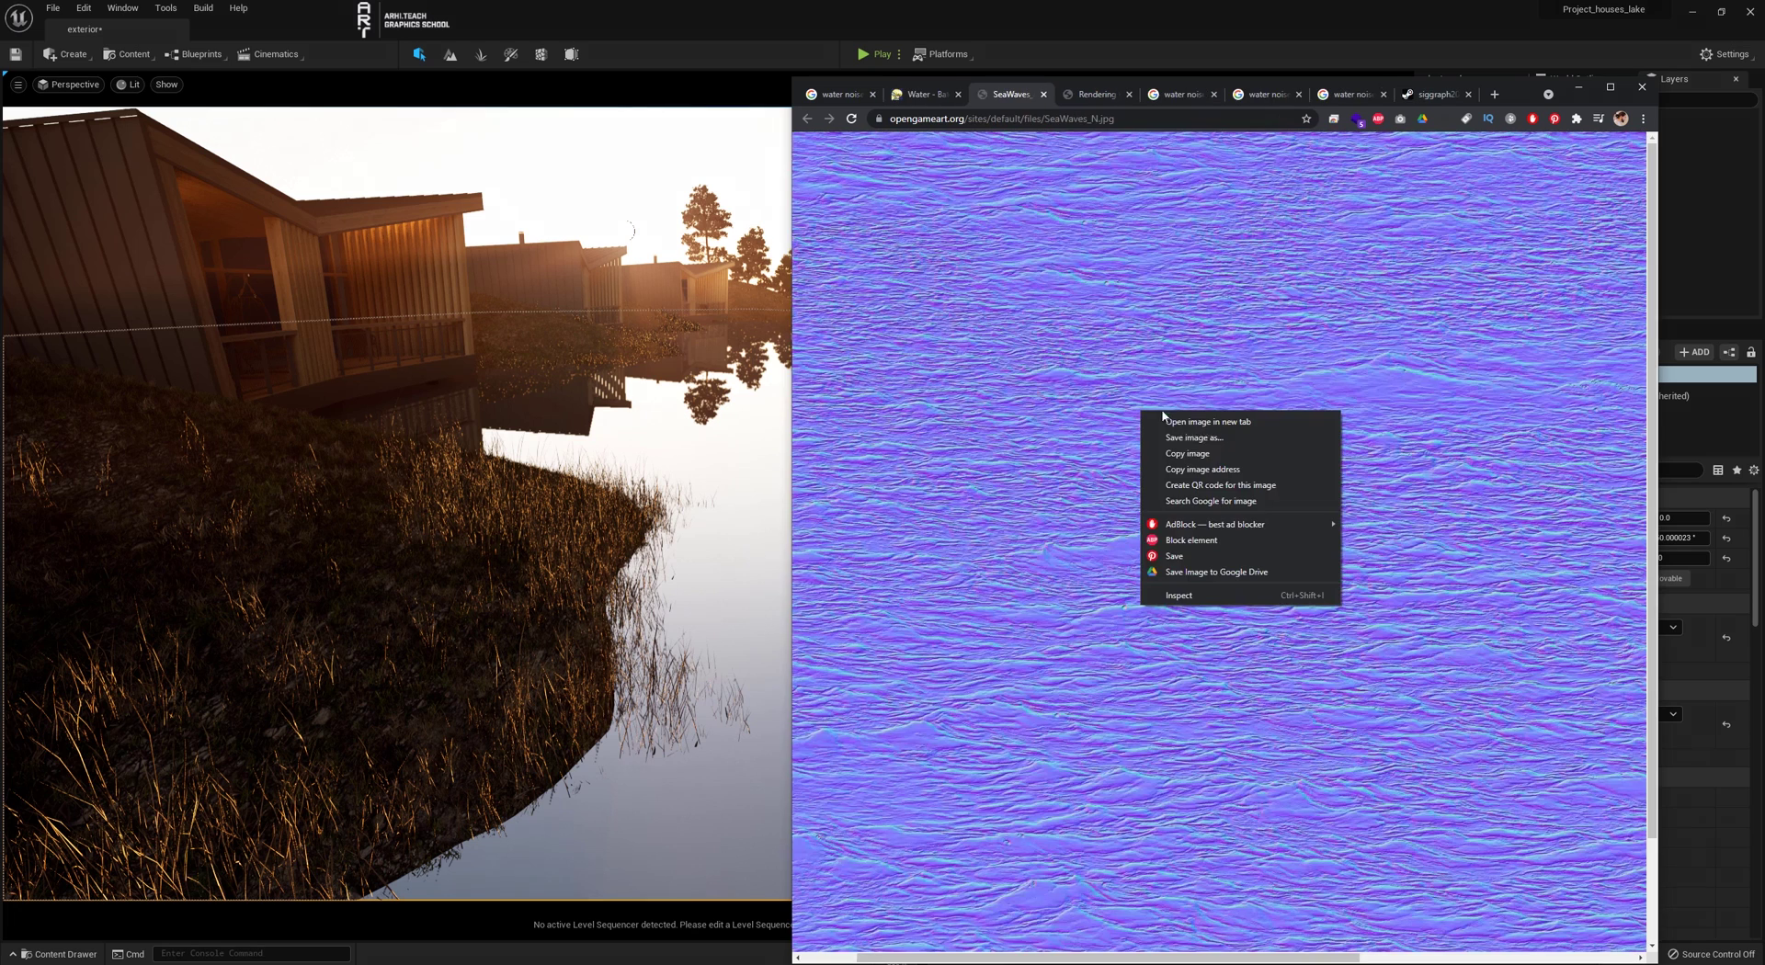
{"action": "left_click", "coordinate": [1201, 456]}
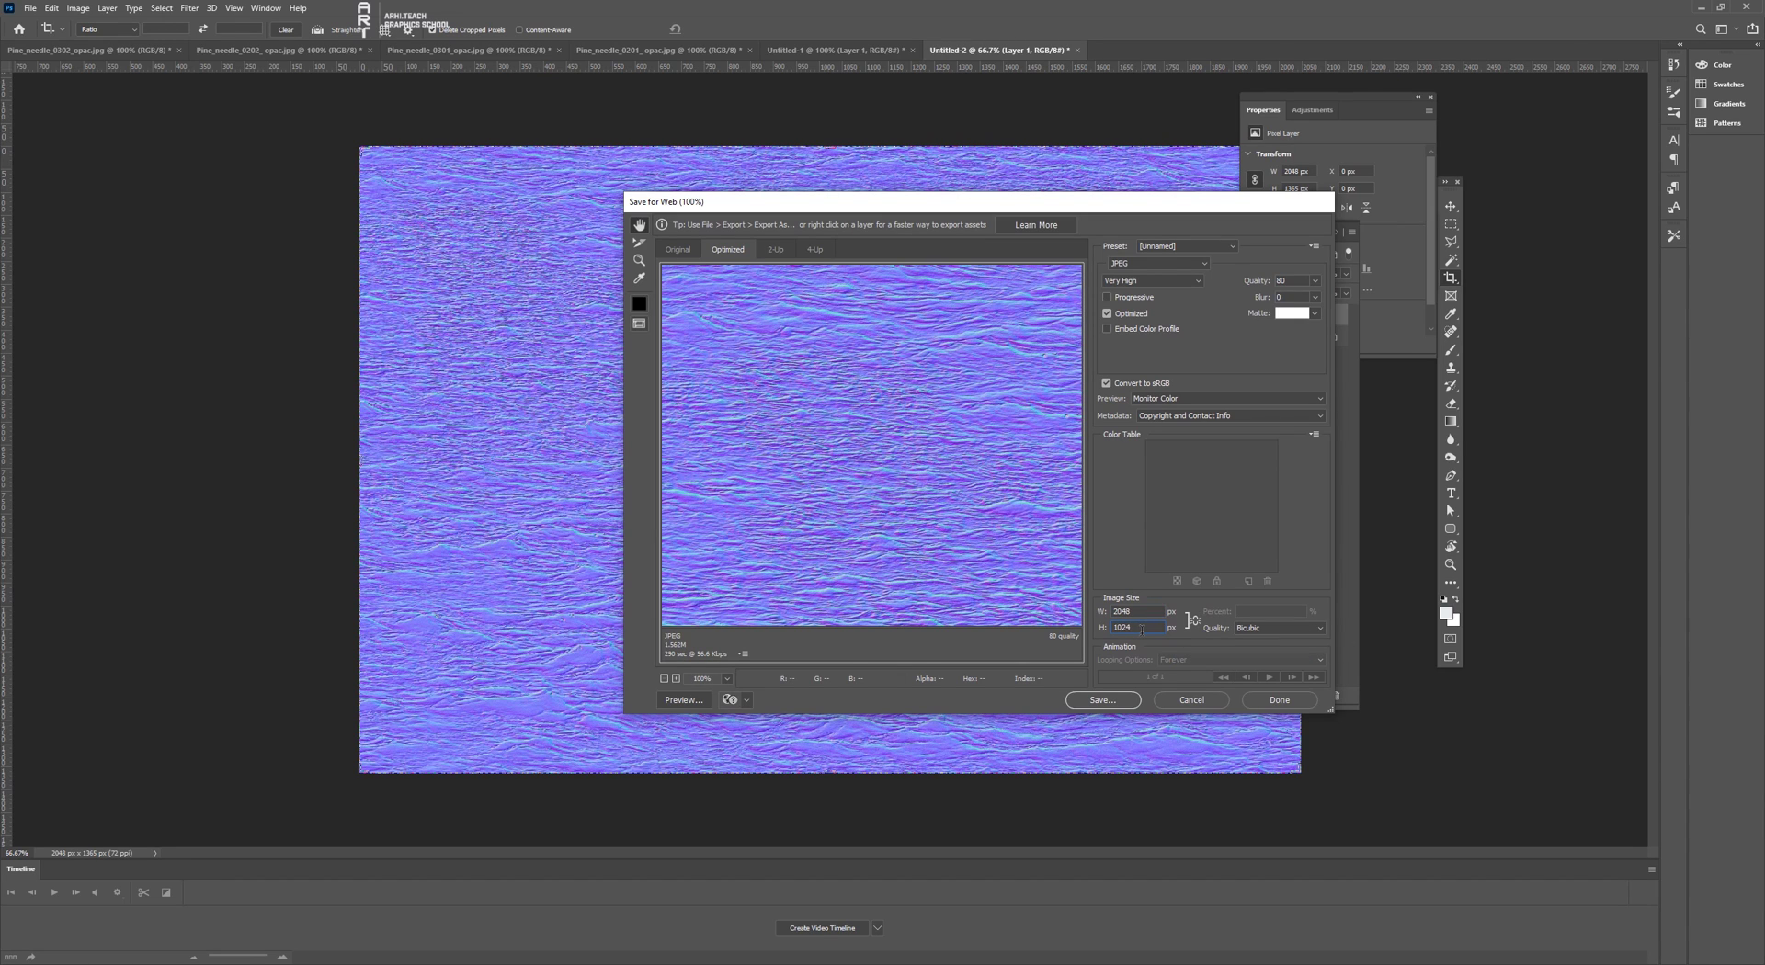
{"action": "left_click", "coordinate": [1098, 645]}
{"action": "left_click", "coordinate": [1090, 700]}
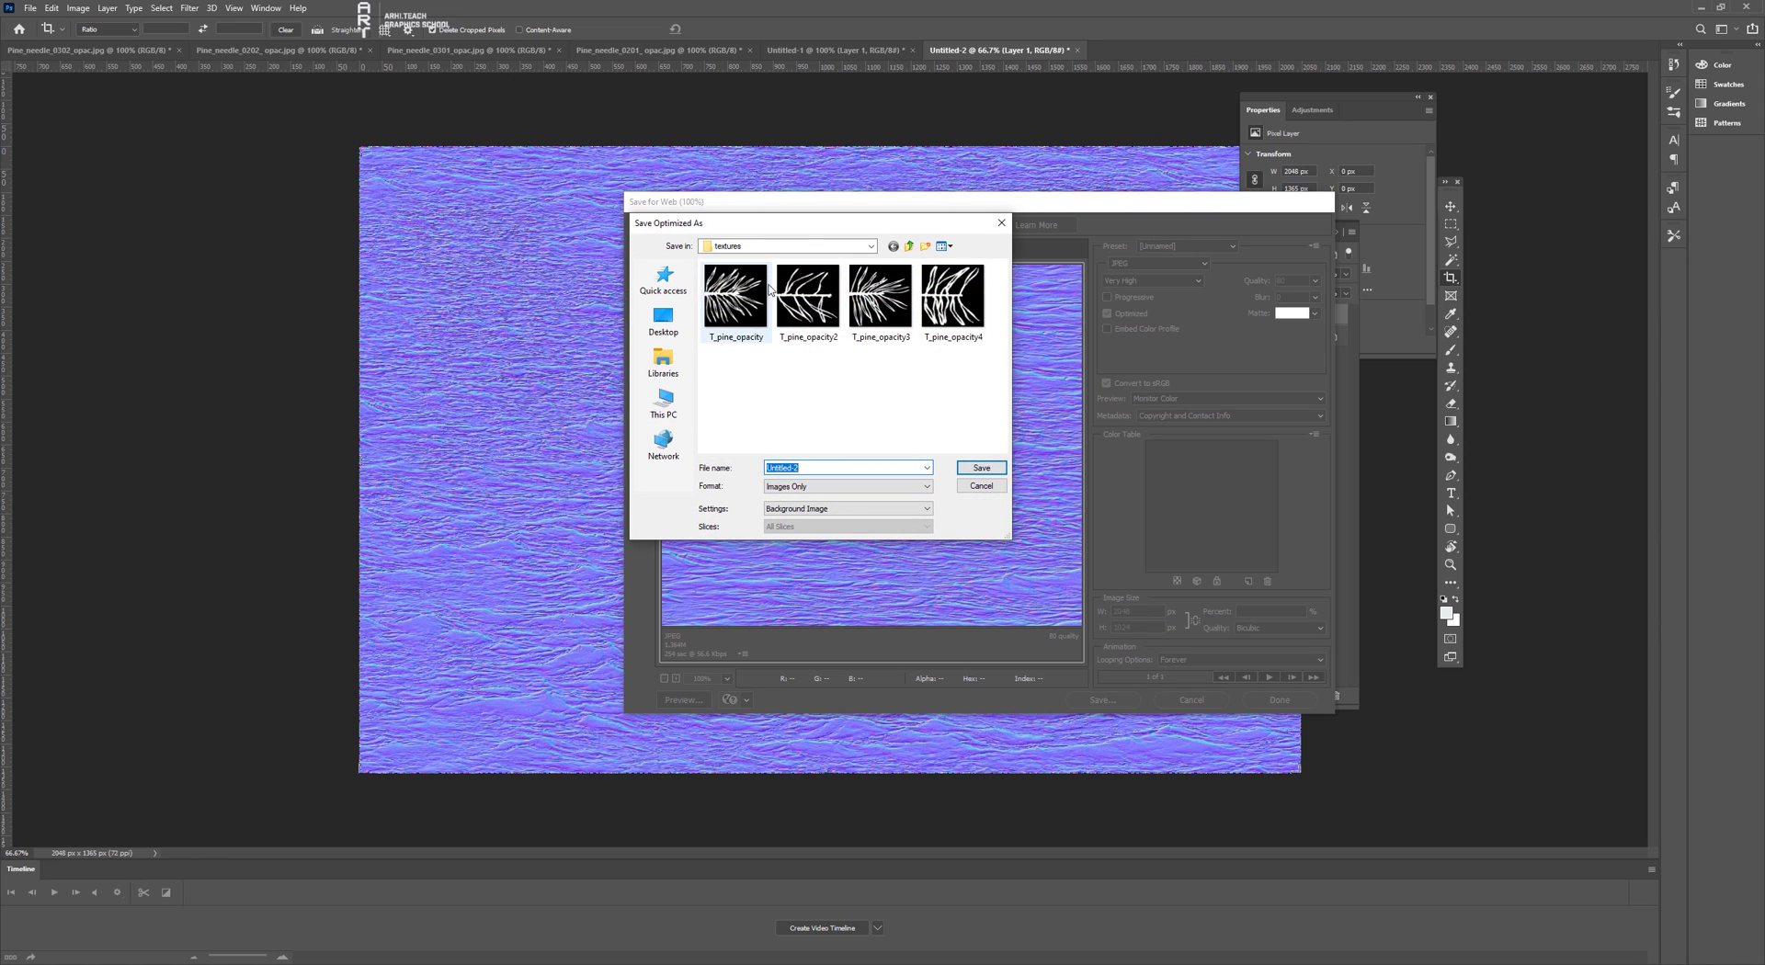
{"action": "left_click", "coordinate": [735, 296]}
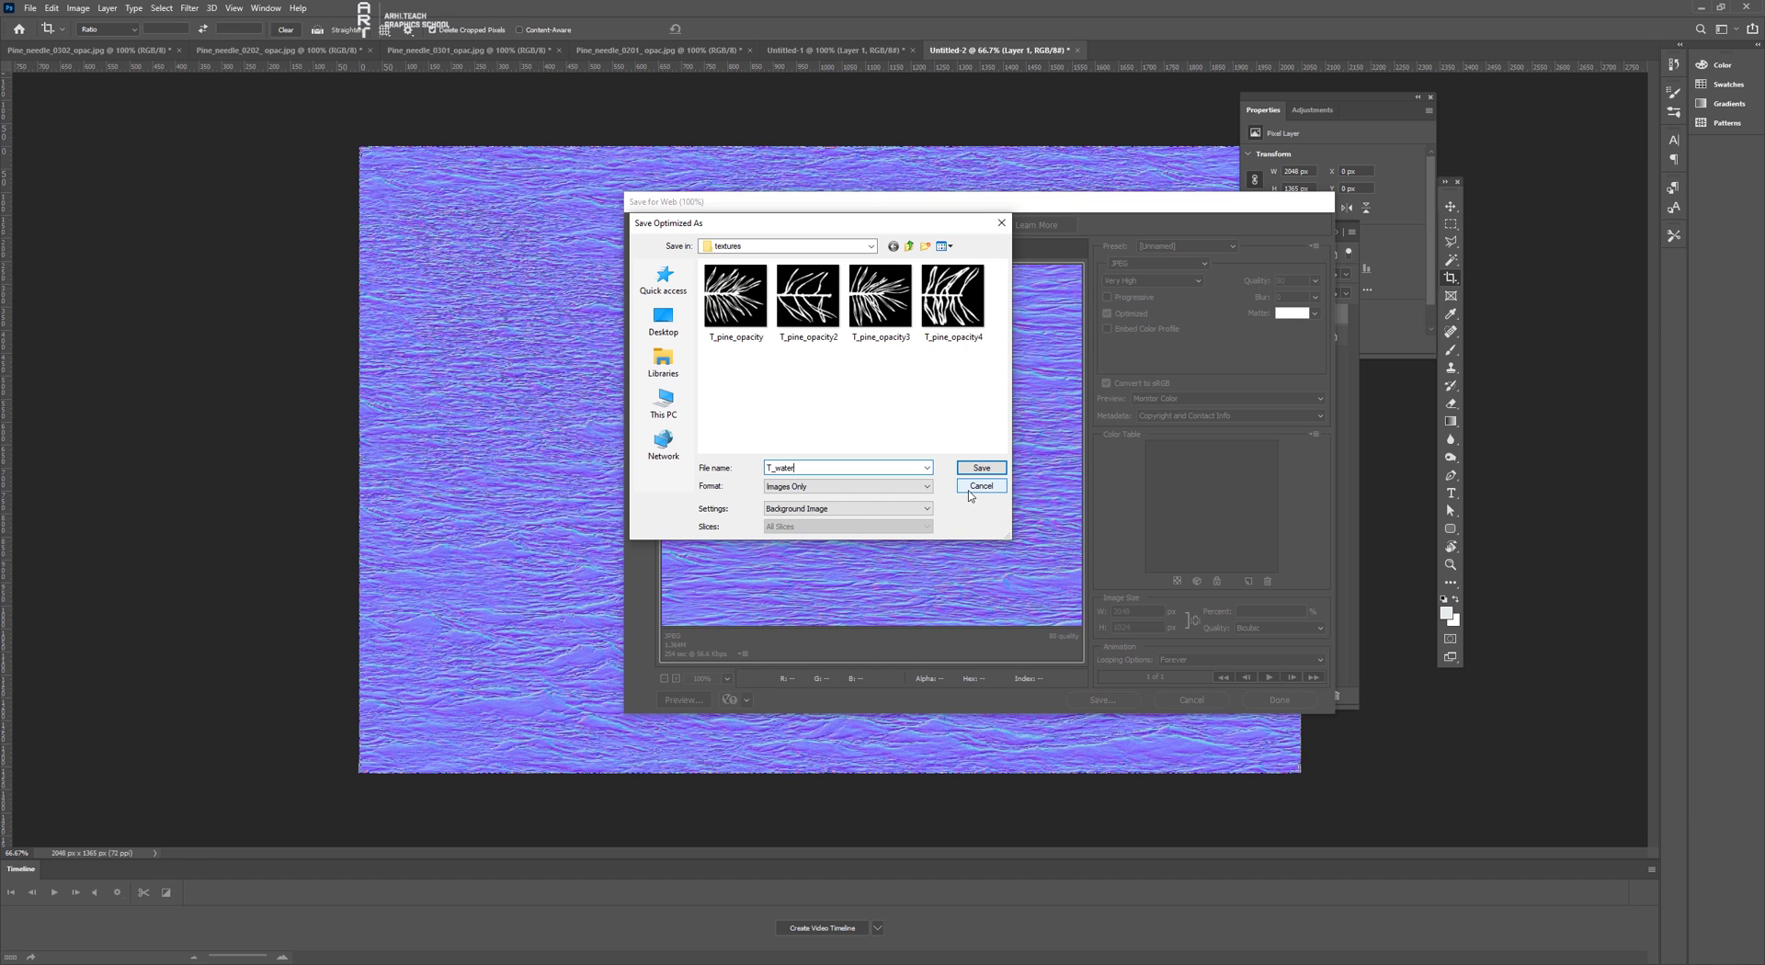
{"action": "type", "text": "T_water_noise"}
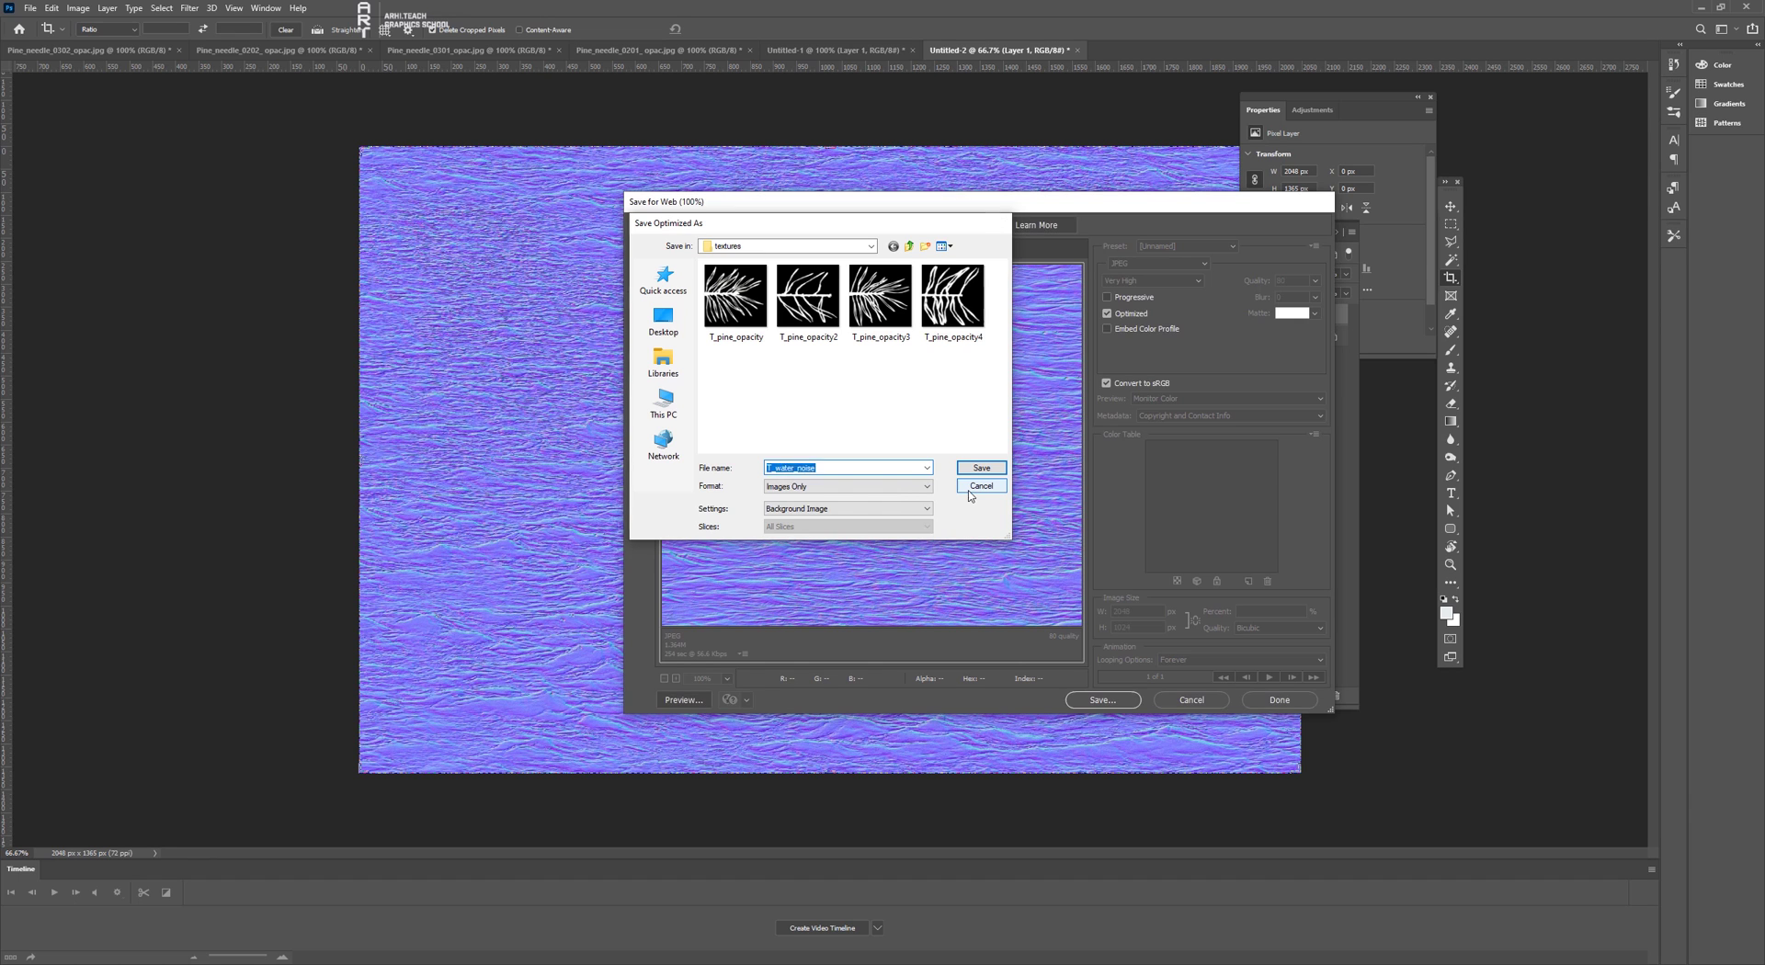
{"action": "left_click", "coordinate": [981, 468]}
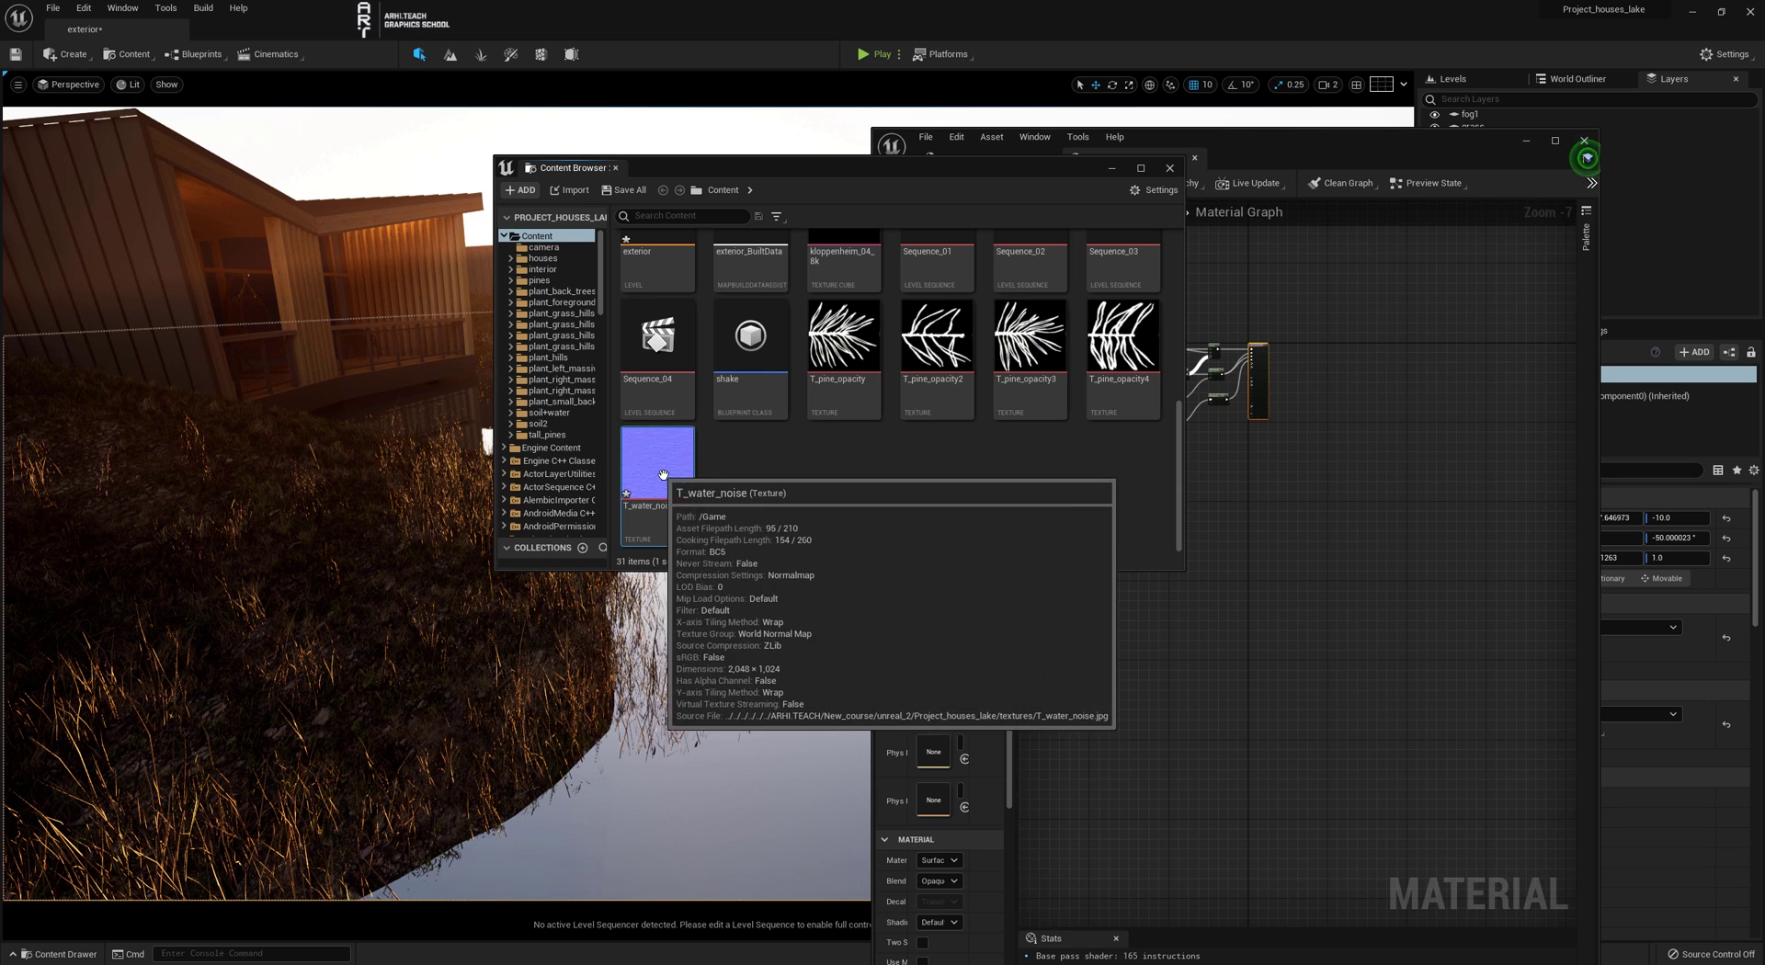
Add the T_water_noise texture to the water material graph as a Texture Sample placed below the existing nodes
{"action": "left_click_drag", "start_coordinate": [657, 464], "coordinate": [1230, 501]}
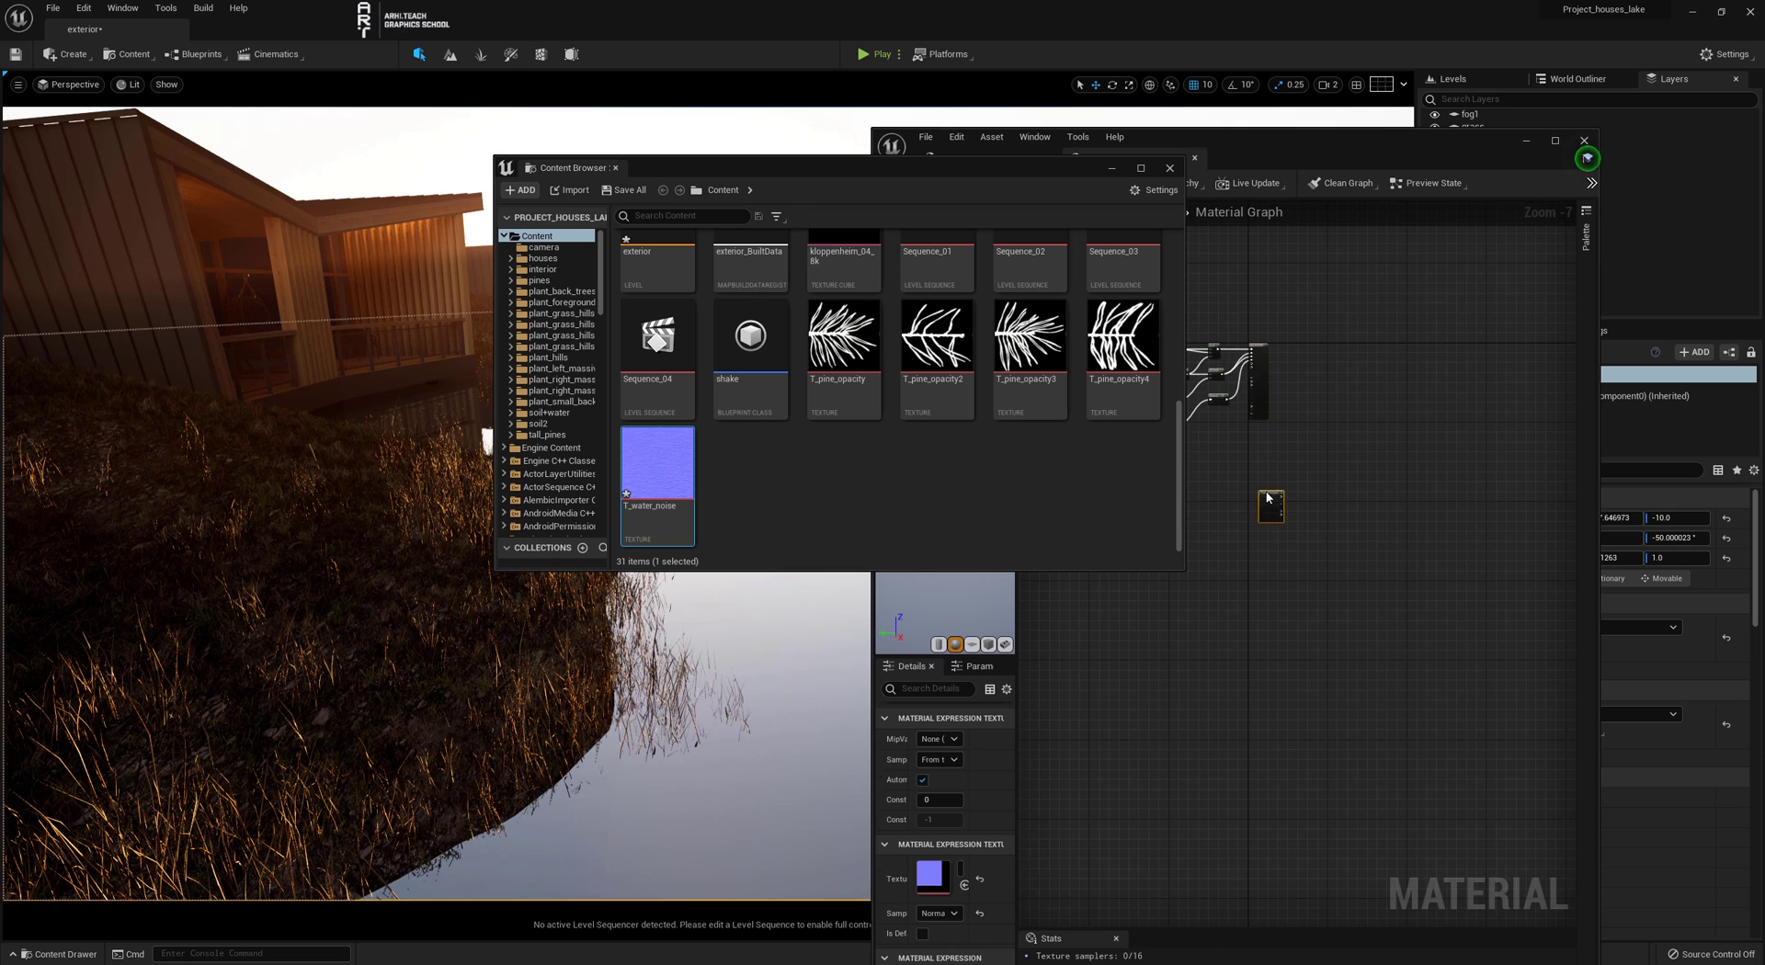
{"action": "left_click", "coordinate": [1168, 169]}
{"action": "right_click_drag", "start_coordinate": [1348, 429], "coordinate": [1363, 650]}
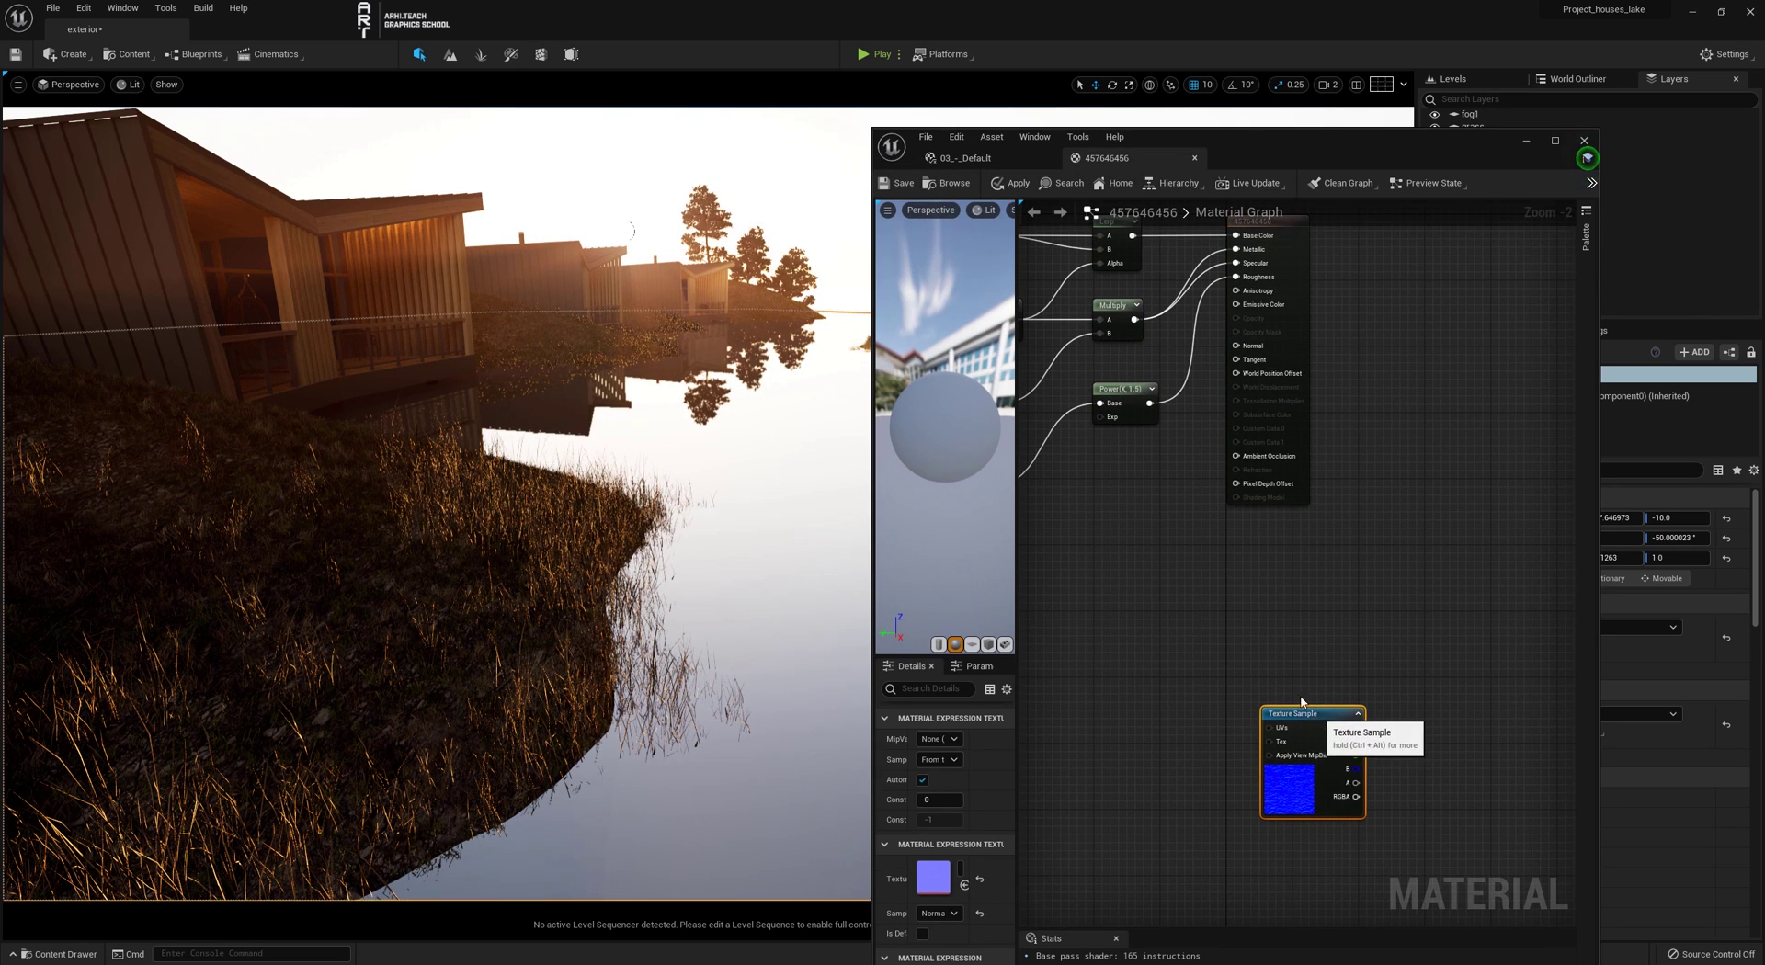
{"action": "left_click_drag", "start_coordinate": [1300, 702], "coordinate": [1111, 550]}
{"action": "right_click_drag", "start_coordinate": [1230, 559], "coordinate": [1301, 666]}
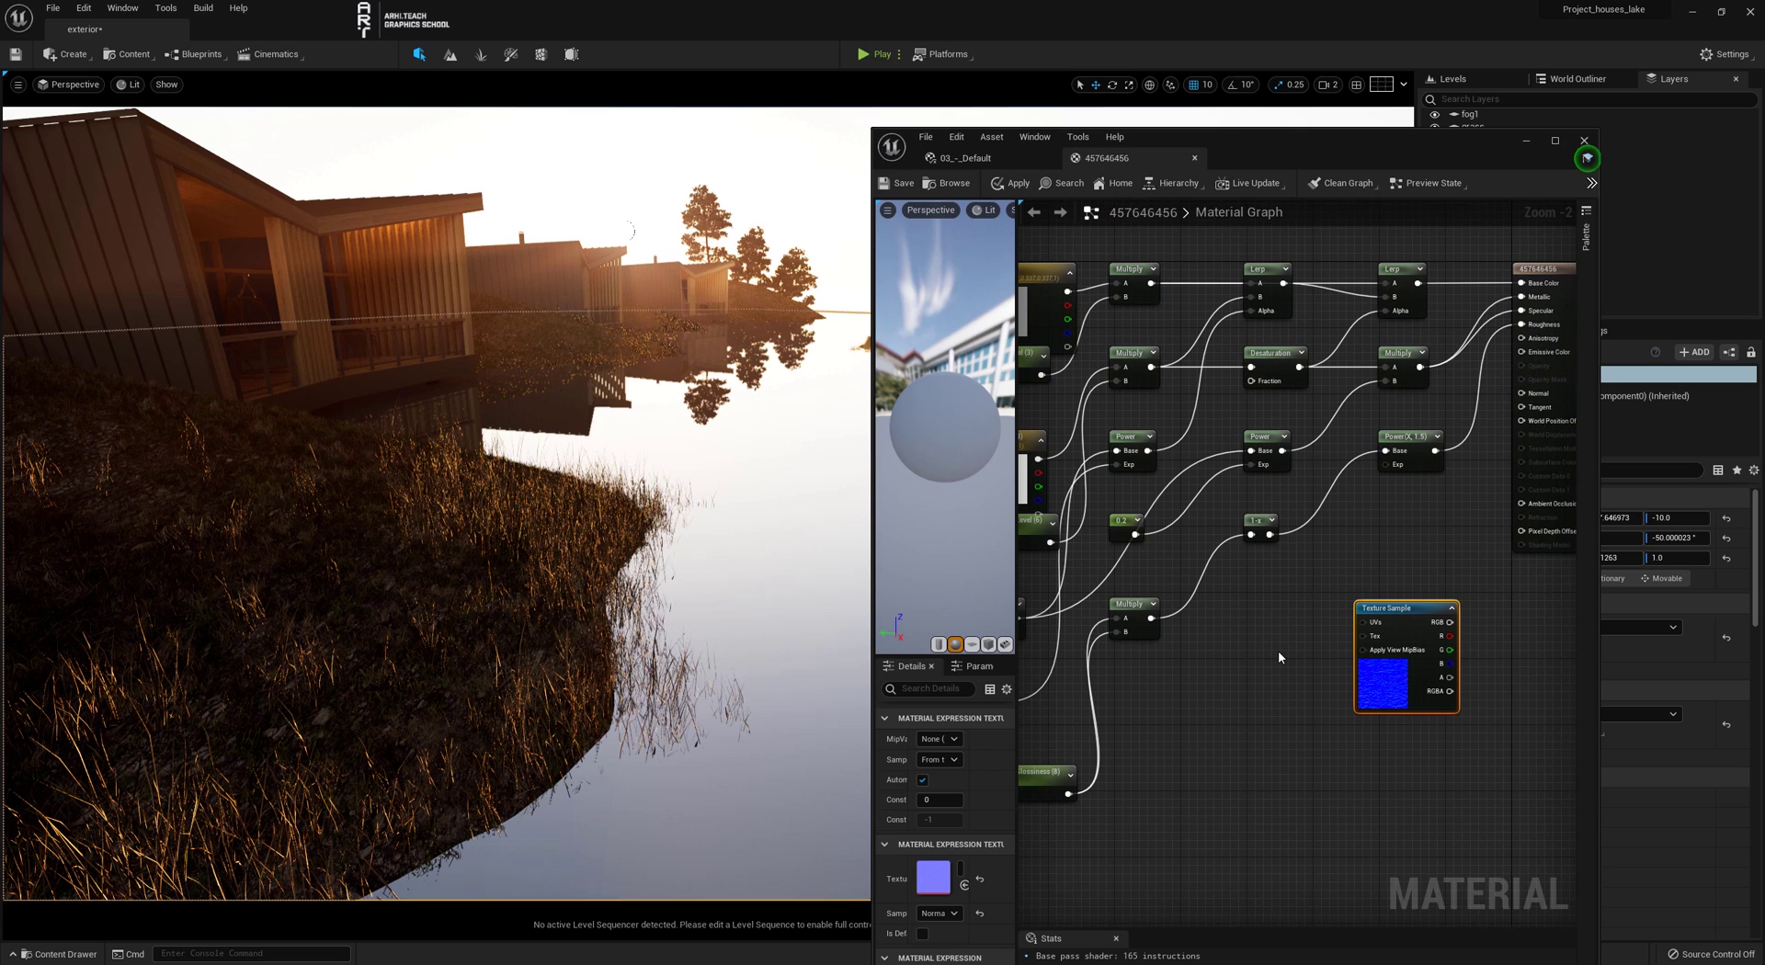
Add a Panner node and place it below the Texture Sample
{"action": "right_click", "coordinate": [1323, 729]}
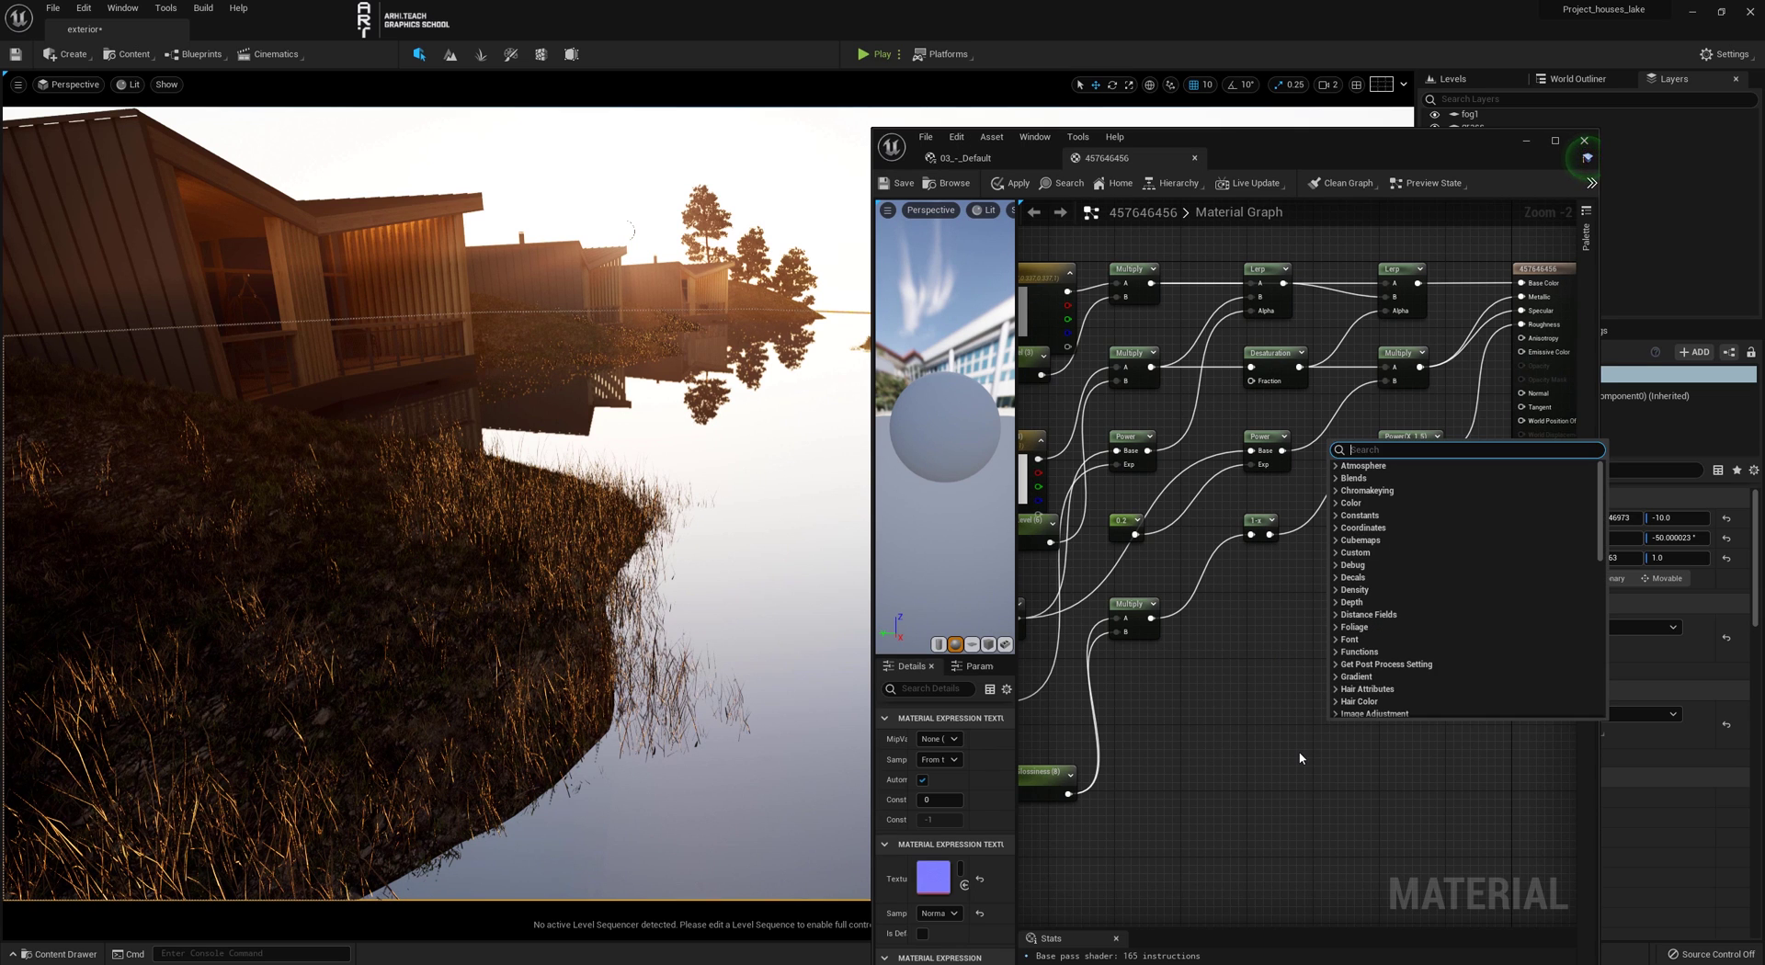
{"action": "type", "text": "pann"}
{"action": "key", "text": "Return"}
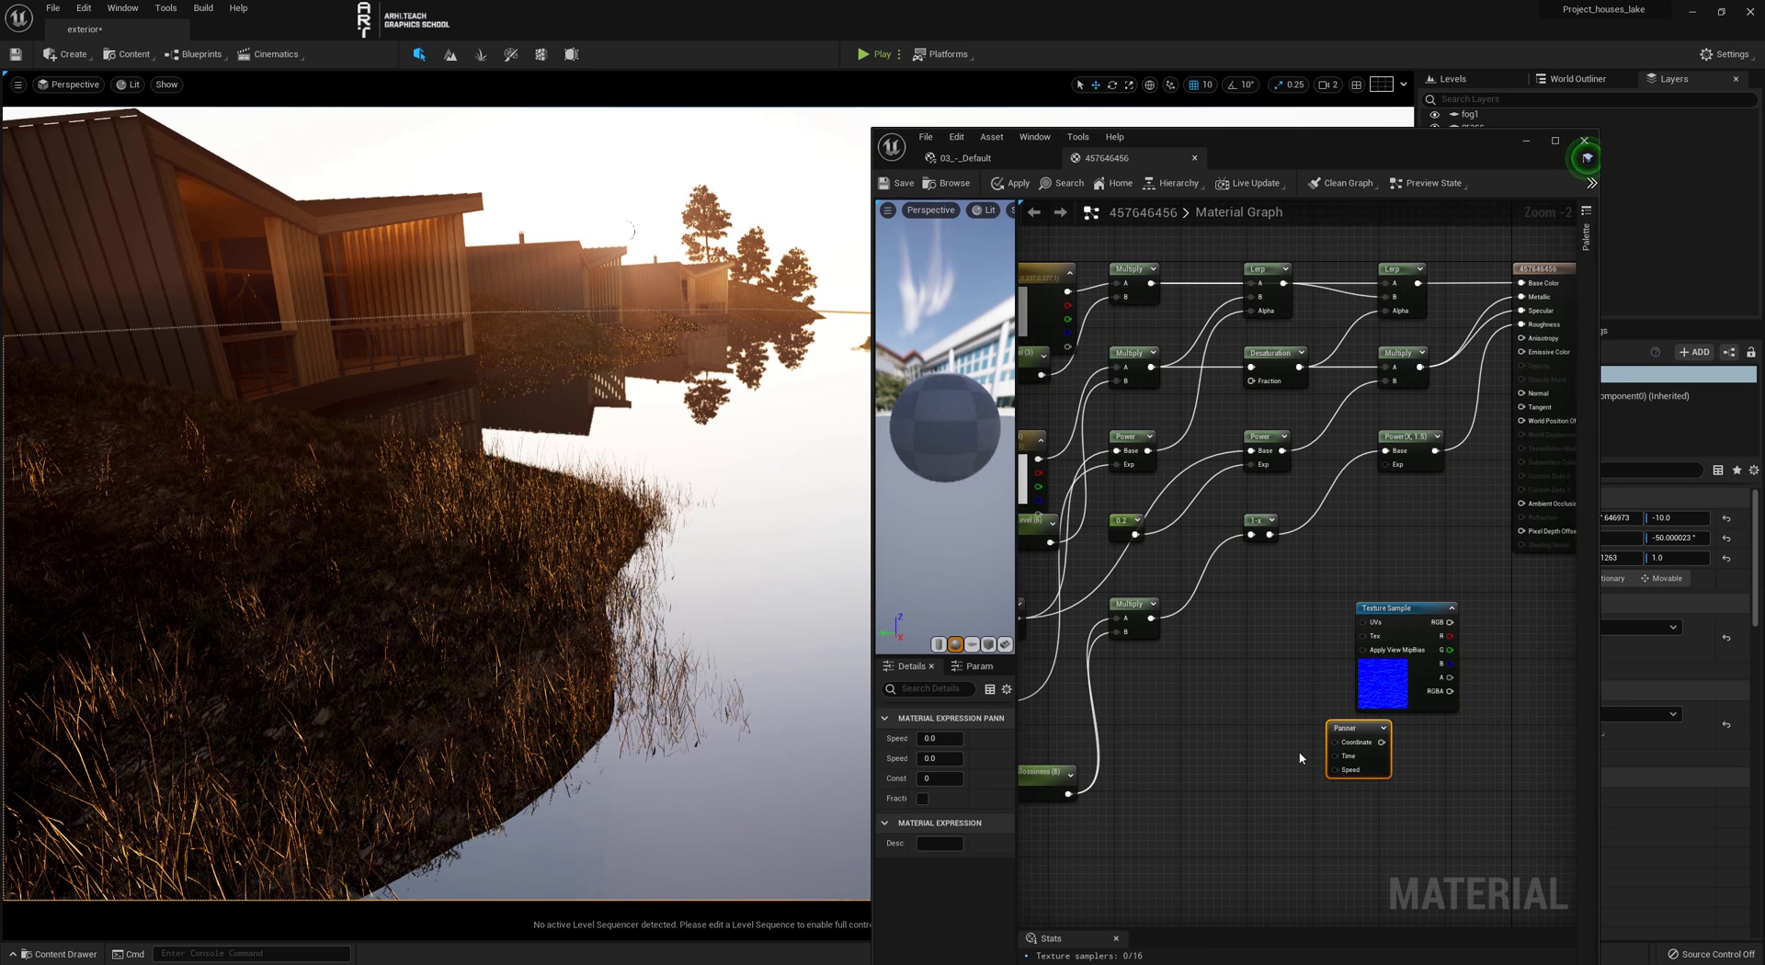
{"action": "left_click_drag", "start_coordinate": [1348, 728], "coordinate": [1466, 756]}
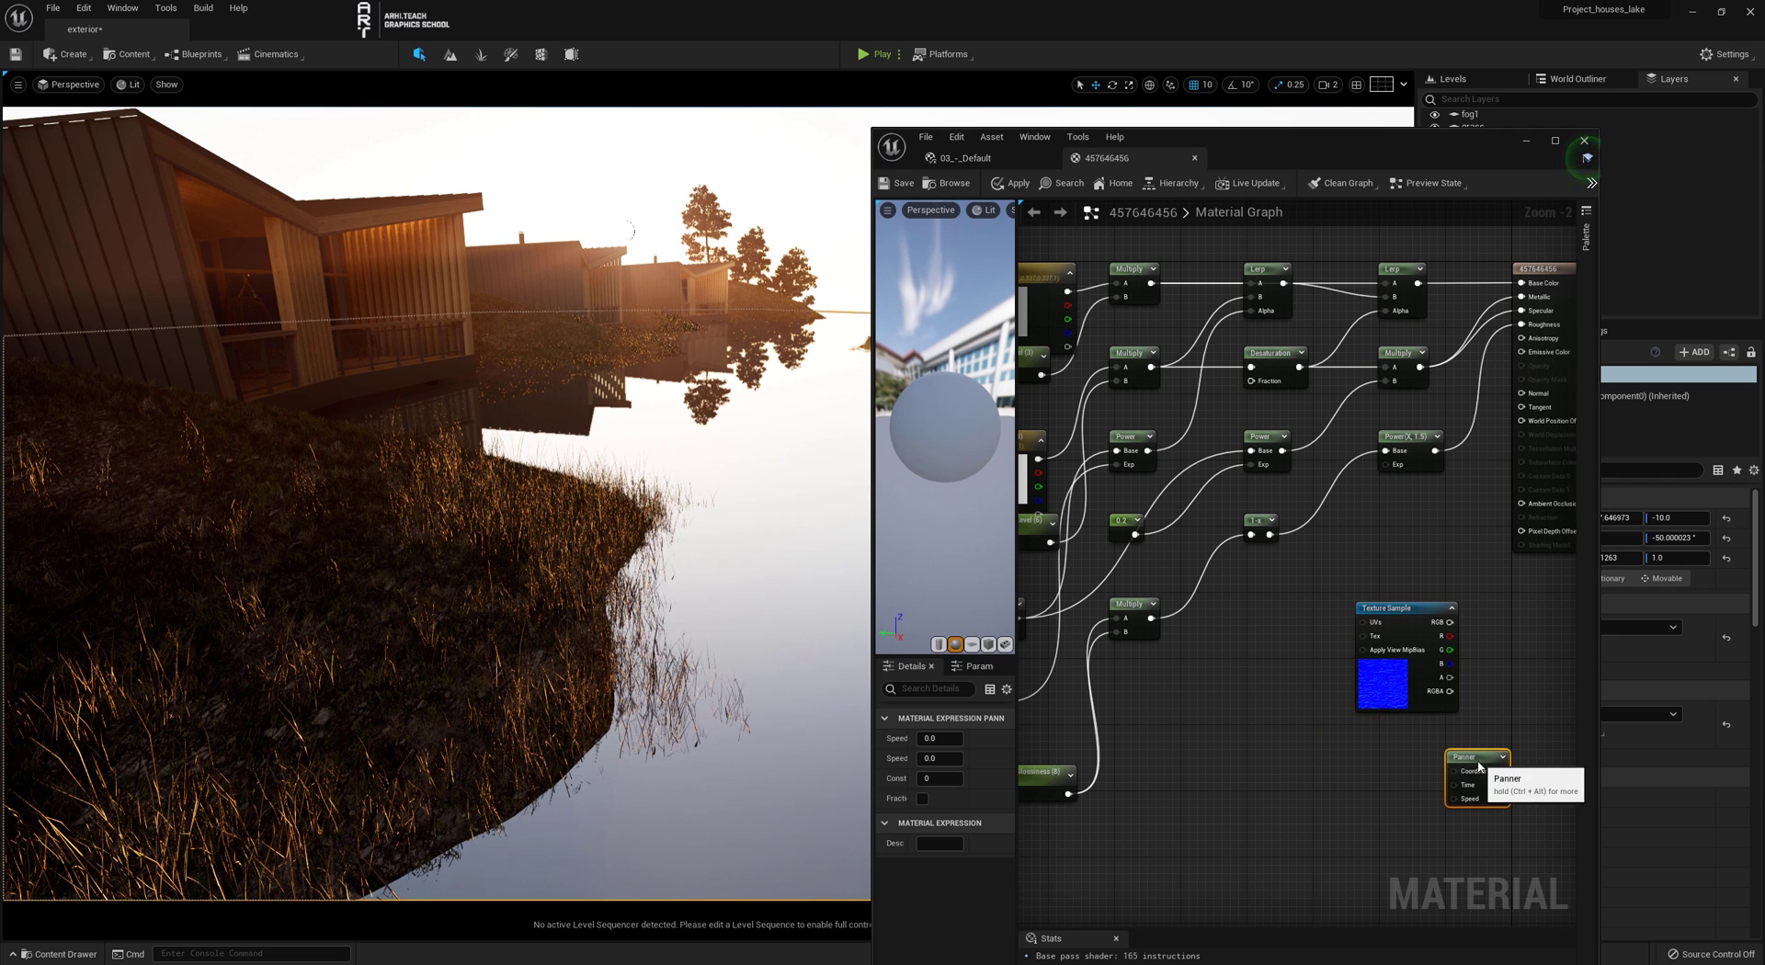
Add a Multiply node before the Texture Sample and connect its output to the sample's UVs input
{"action": "left_click_drag", "start_coordinate": [1411, 616], "coordinate": [1353, 640]}
{"action": "key", "text": "m"}
{"action": "left_click", "coordinate": [1450, 636]}
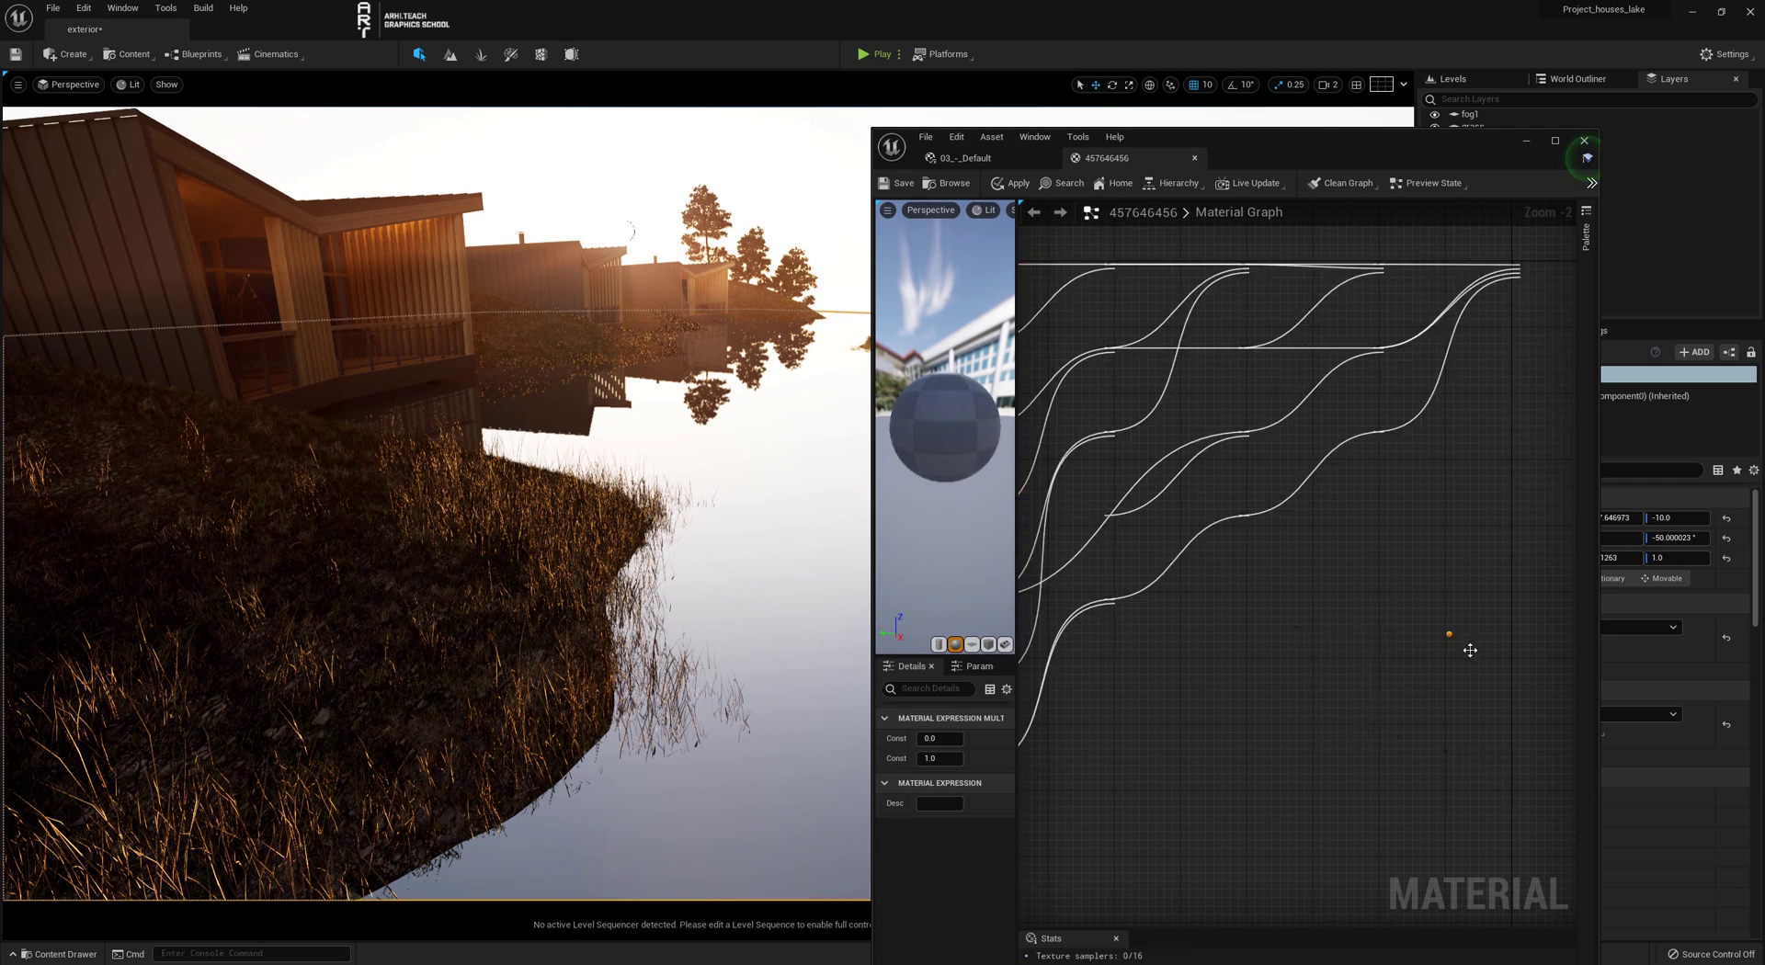
{"action": "left_click_drag", "start_coordinate": [1476, 641], "coordinate": [1217, 674]}
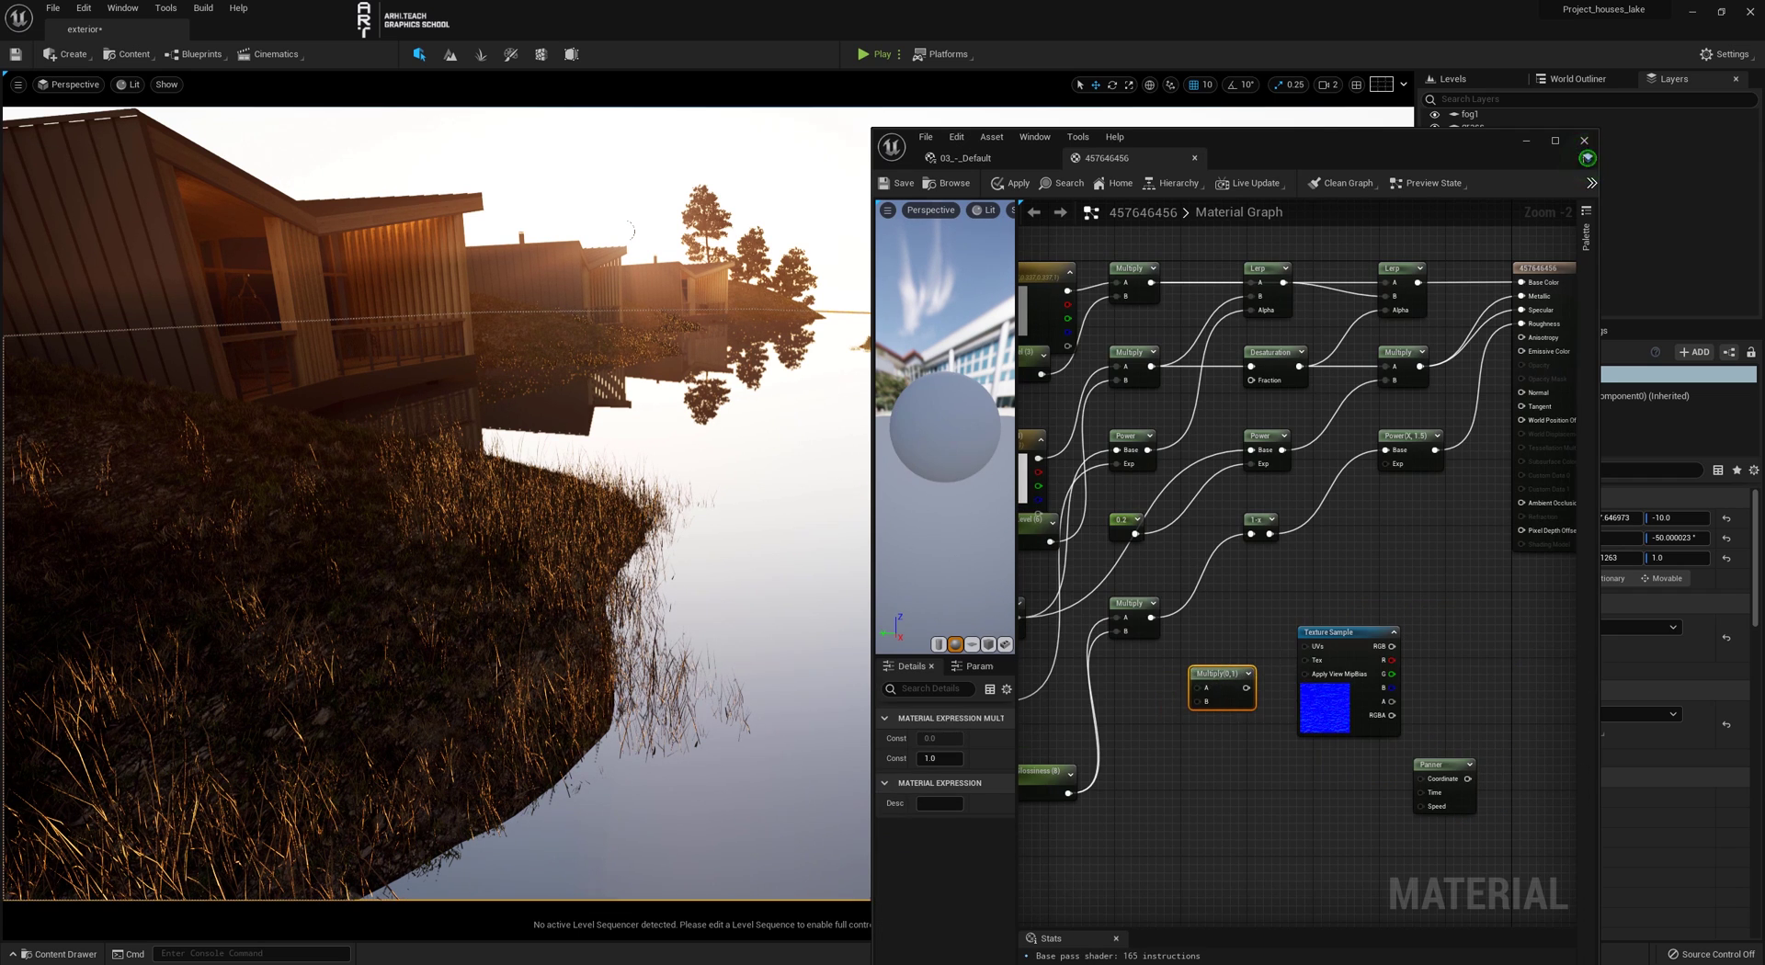
{"action": "right_click_drag", "start_coordinate": [1268, 663], "coordinate": [1337, 671]}
{"action": "left_click_drag", "start_coordinate": [1399, 638], "coordinate": [1463, 614]}
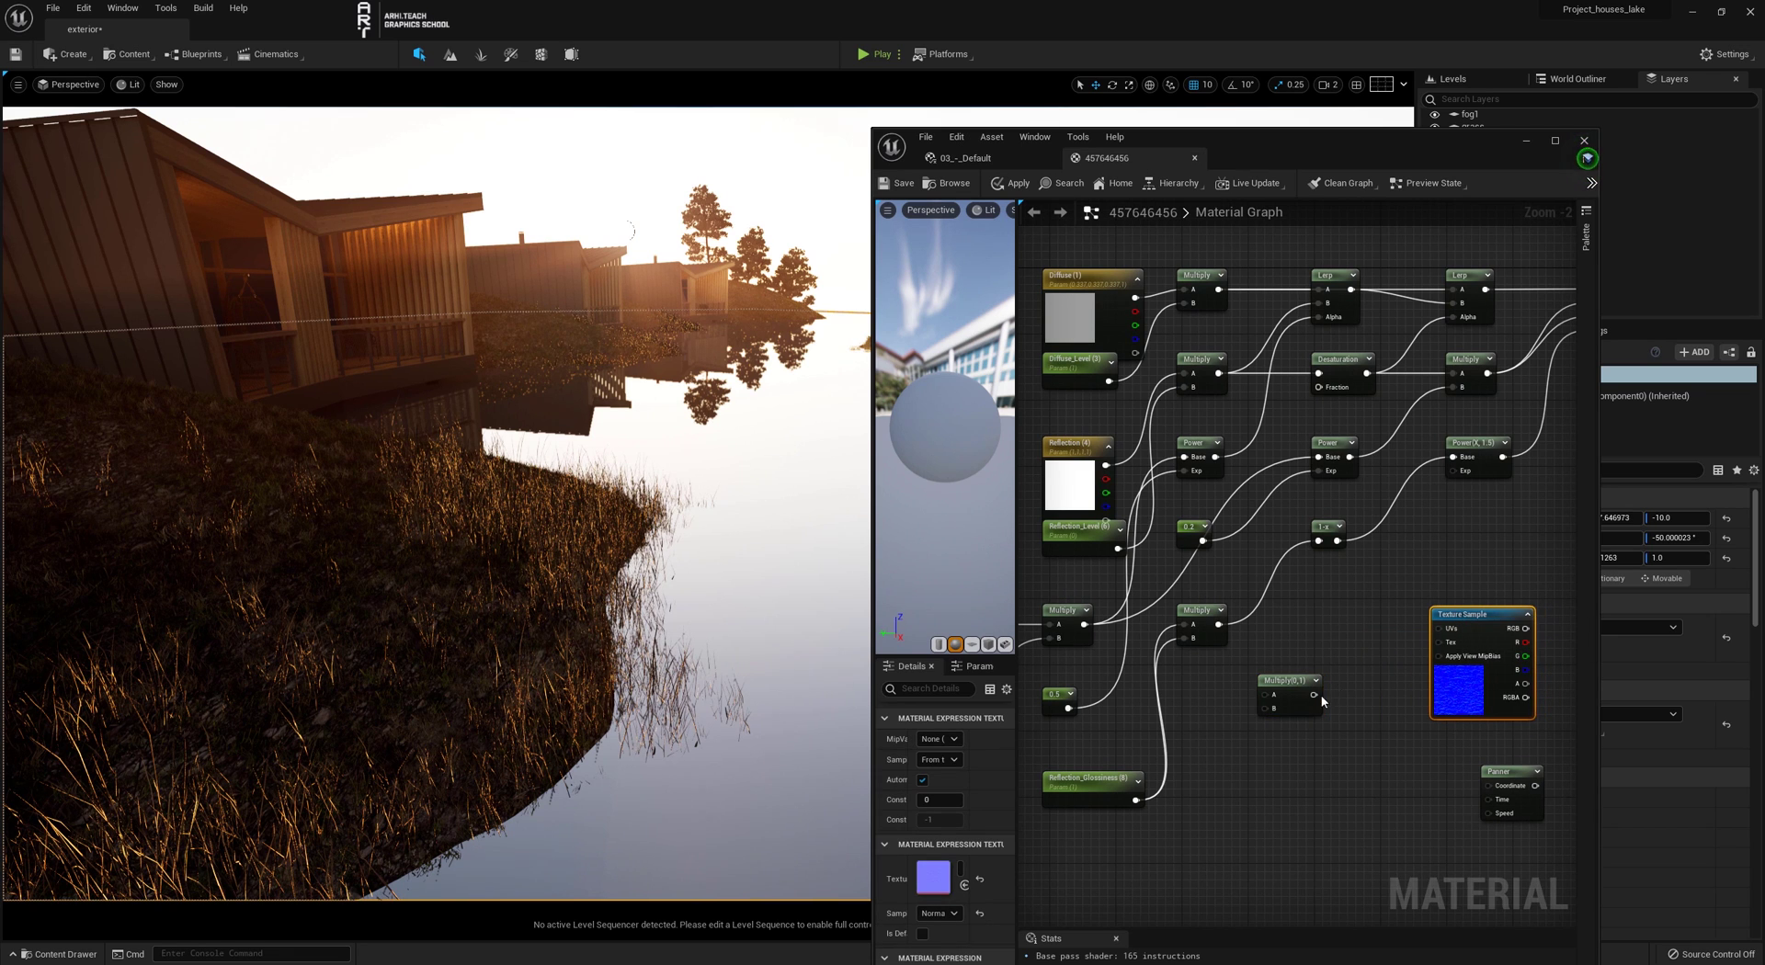
{"action": "left_click_drag", "start_coordinate": [1314, 694], "coordinate": [1439, 636]}
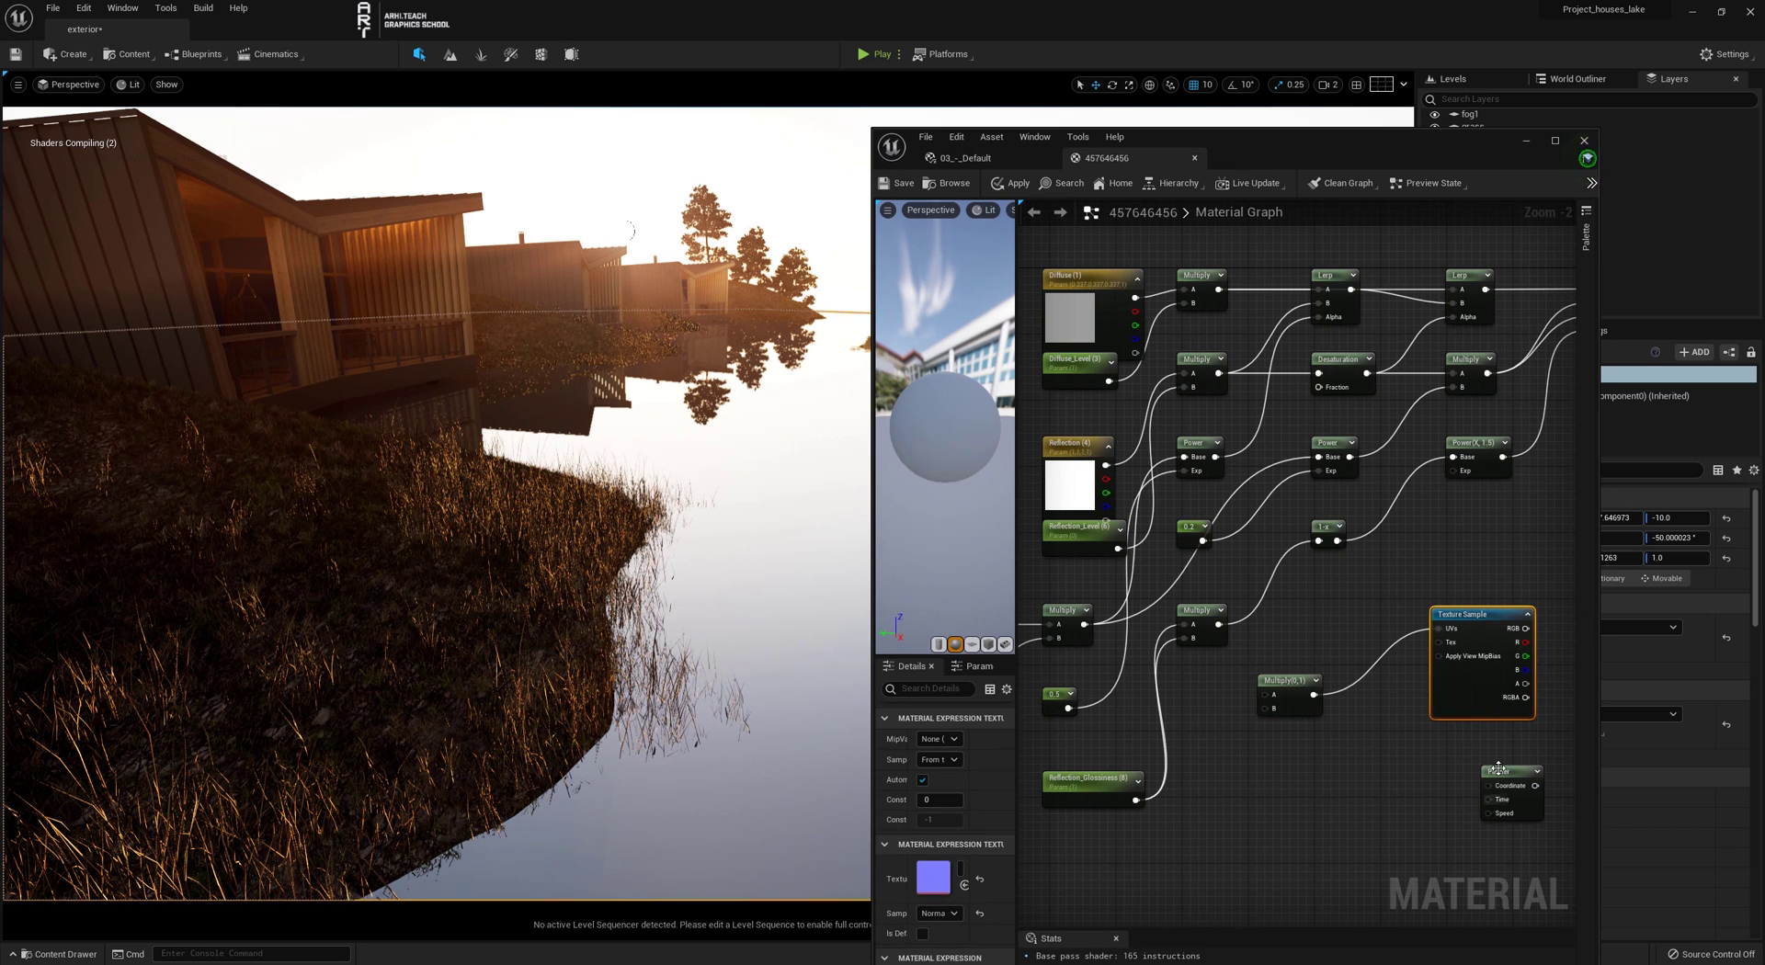
Place the Panner before the Multiply node and connect its output to the Multiply's A input
{"action": "left_click_drag", "start_coordinate": [1512, 781], "coordinate": [1435, 798]}
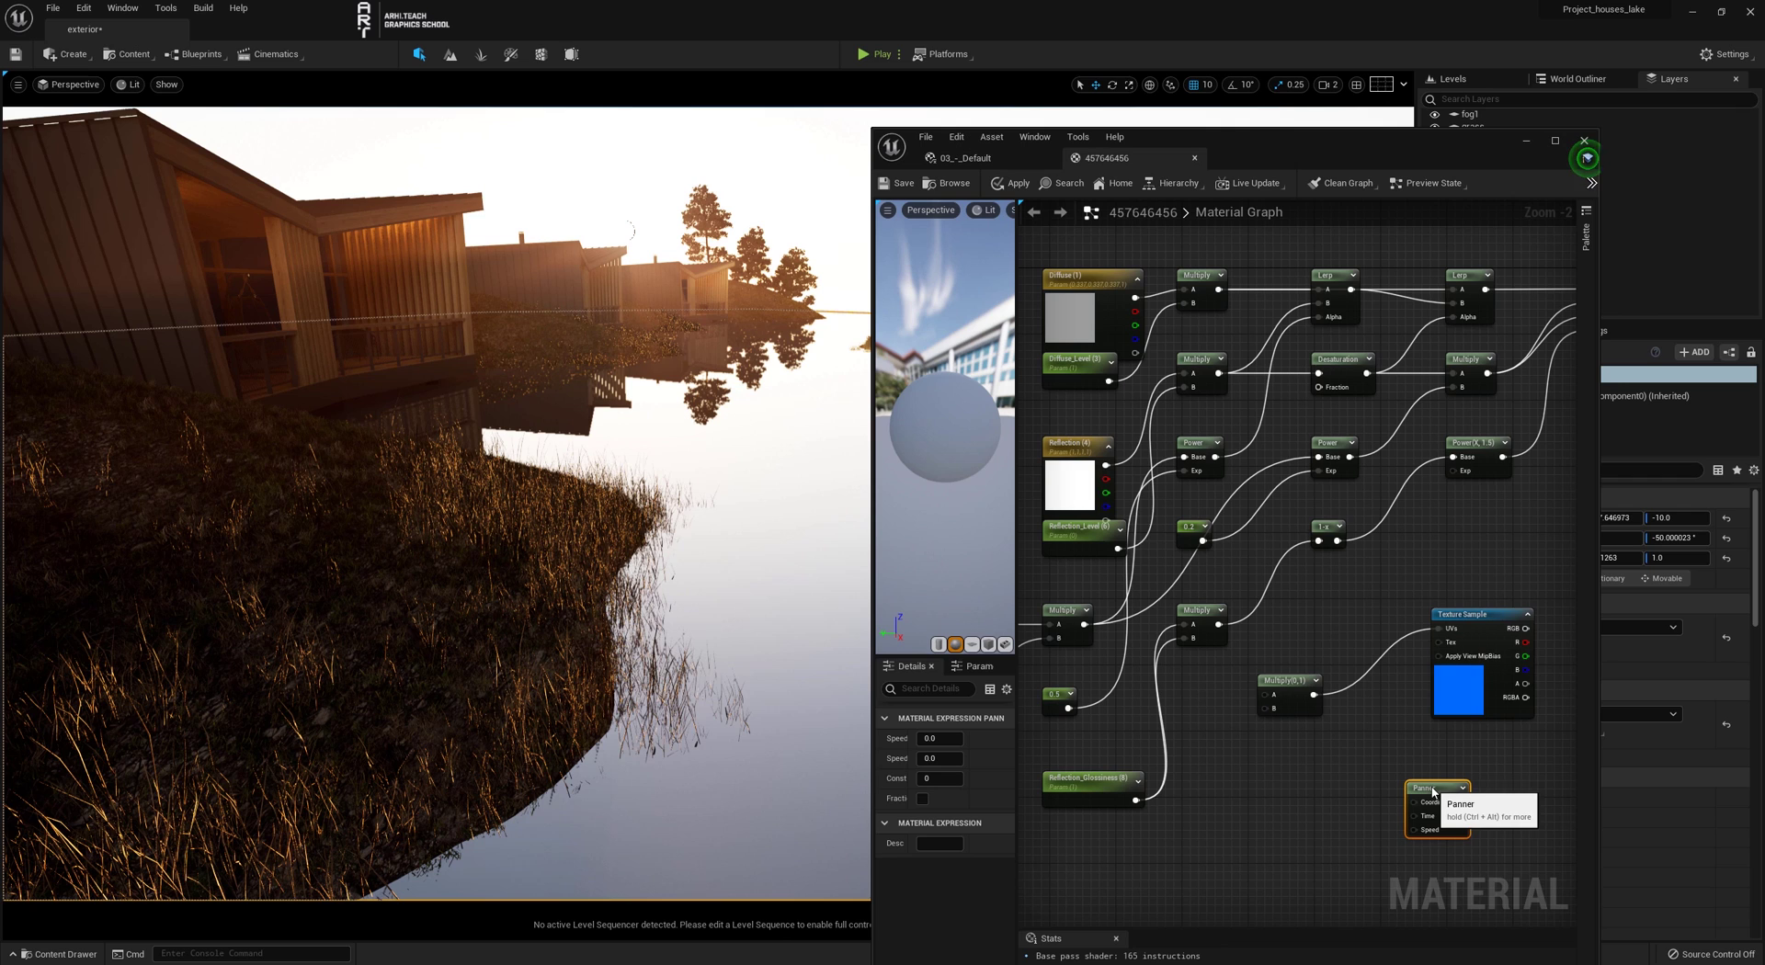
{"action": "left_click_drag", "start_coordinate": [1286, 685], "coordinate": [1366, 668]}
{"action": "left_click_drag", "start_coordinate": [1429, 788], "coordinate": [1353, 681]}
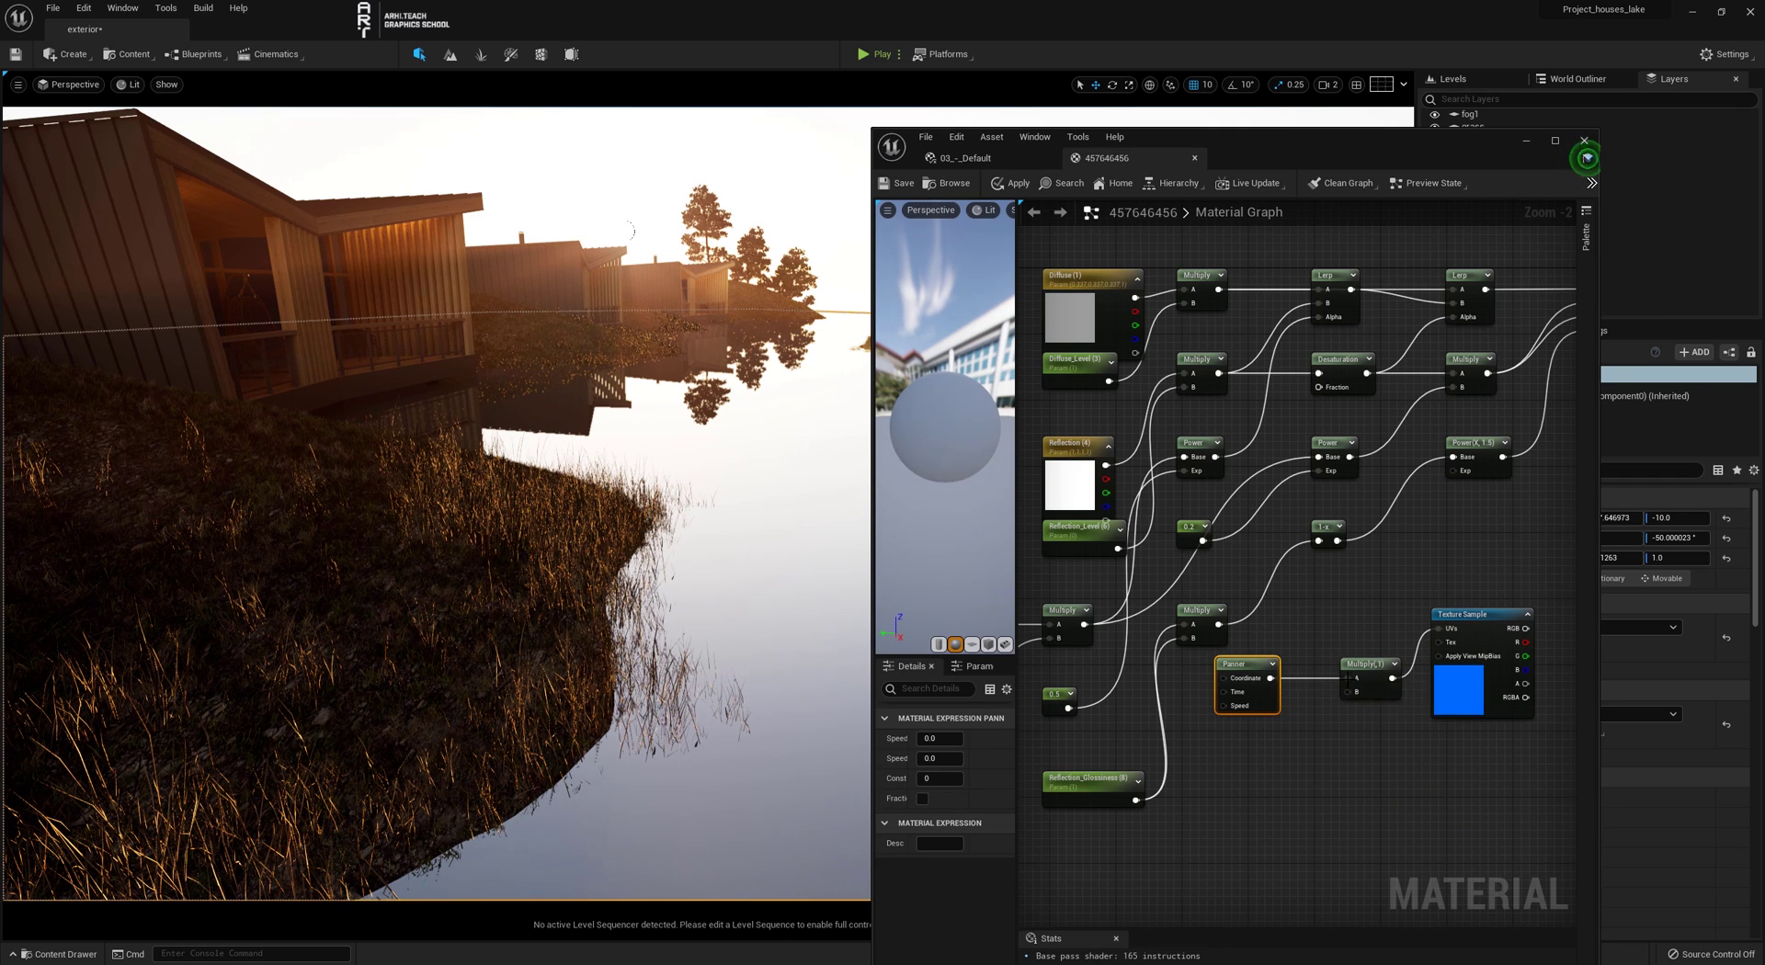
Add a scalar parameter named wave1_inetnsity and connect it to the B input of the new Multiply node
{"action": "left_click", "coordinate": [1333, 754]}
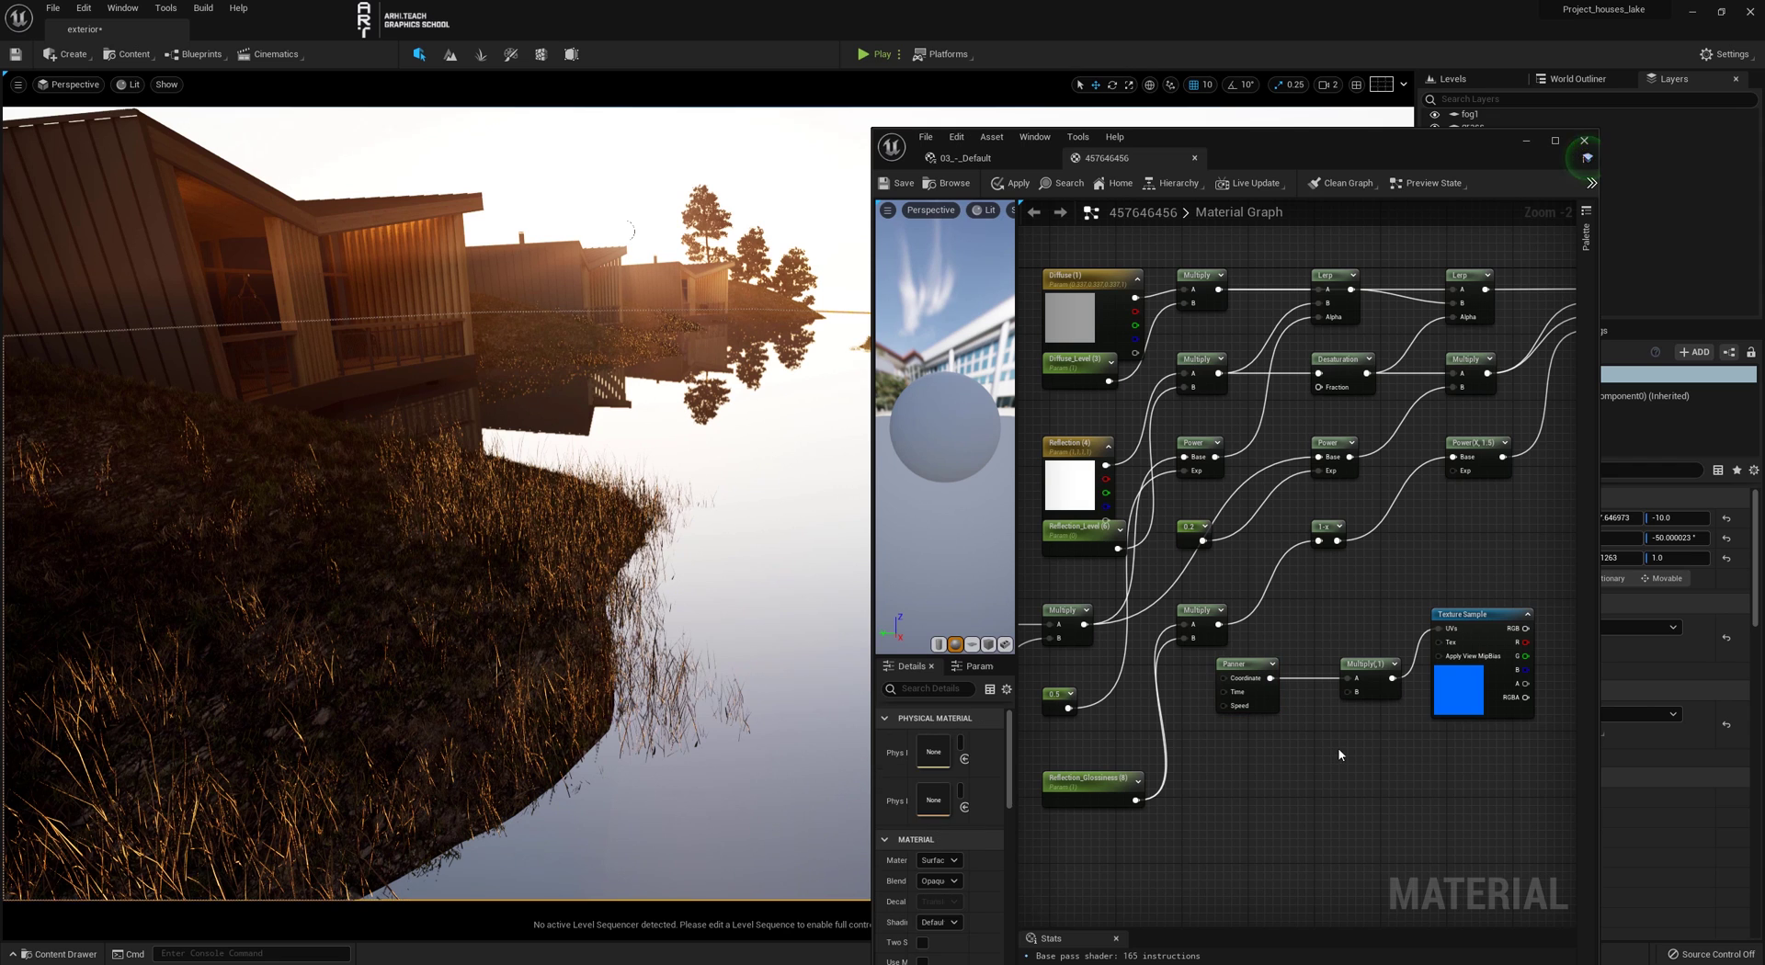
{"action": "left_click", "coordinate": [1300, 739]}
{"action": "type", "text": "sss"}
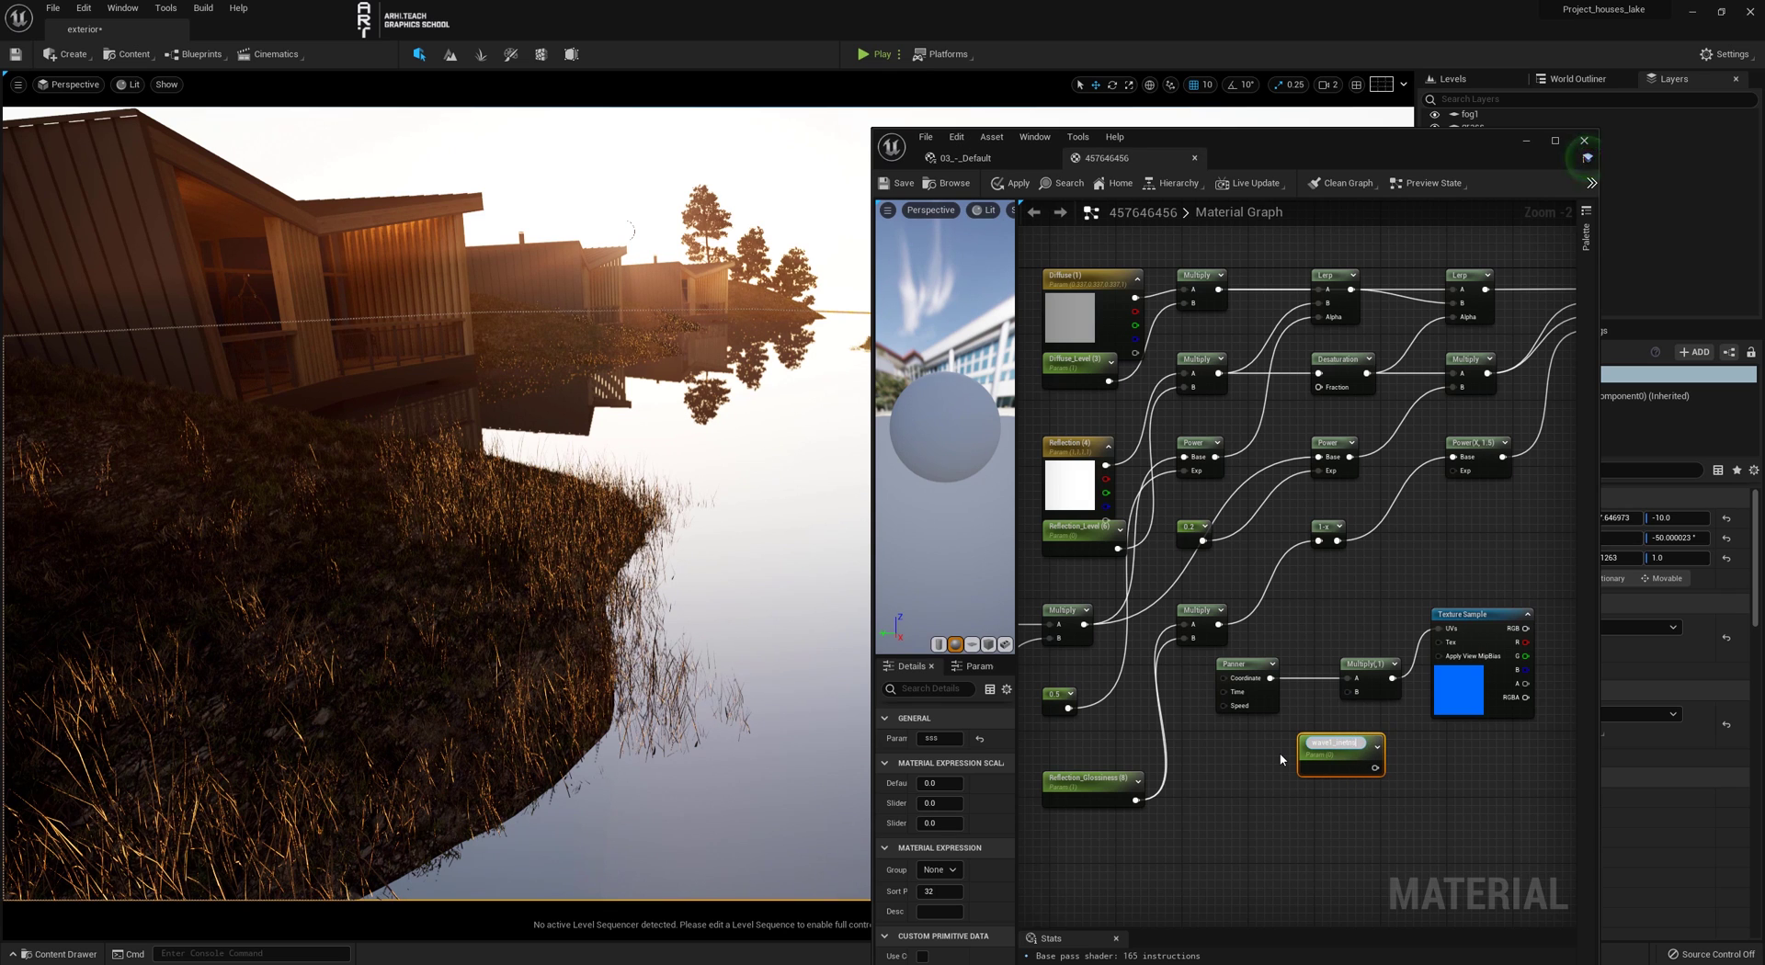
{"action": "type", "text": "ity"}
{"action": "key", "text": "Return"}
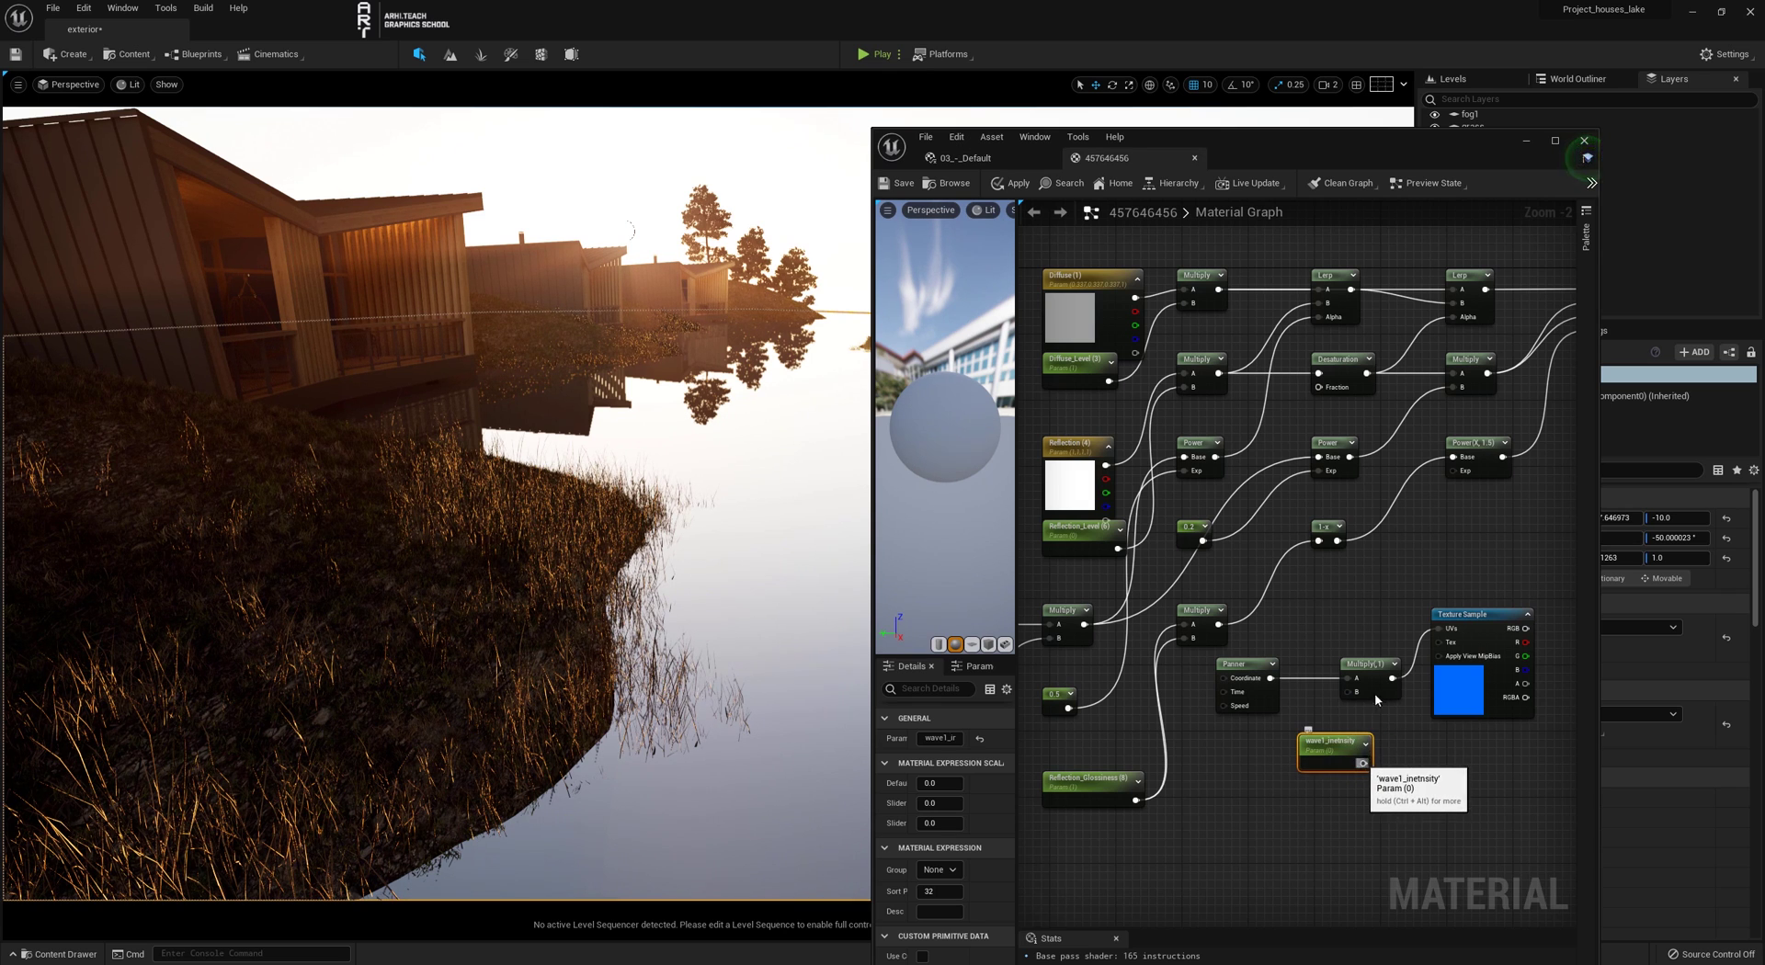
{"action": "left_click_drag", "start_coordinate": [1348, 691], "coordinate": [1266, 756]}
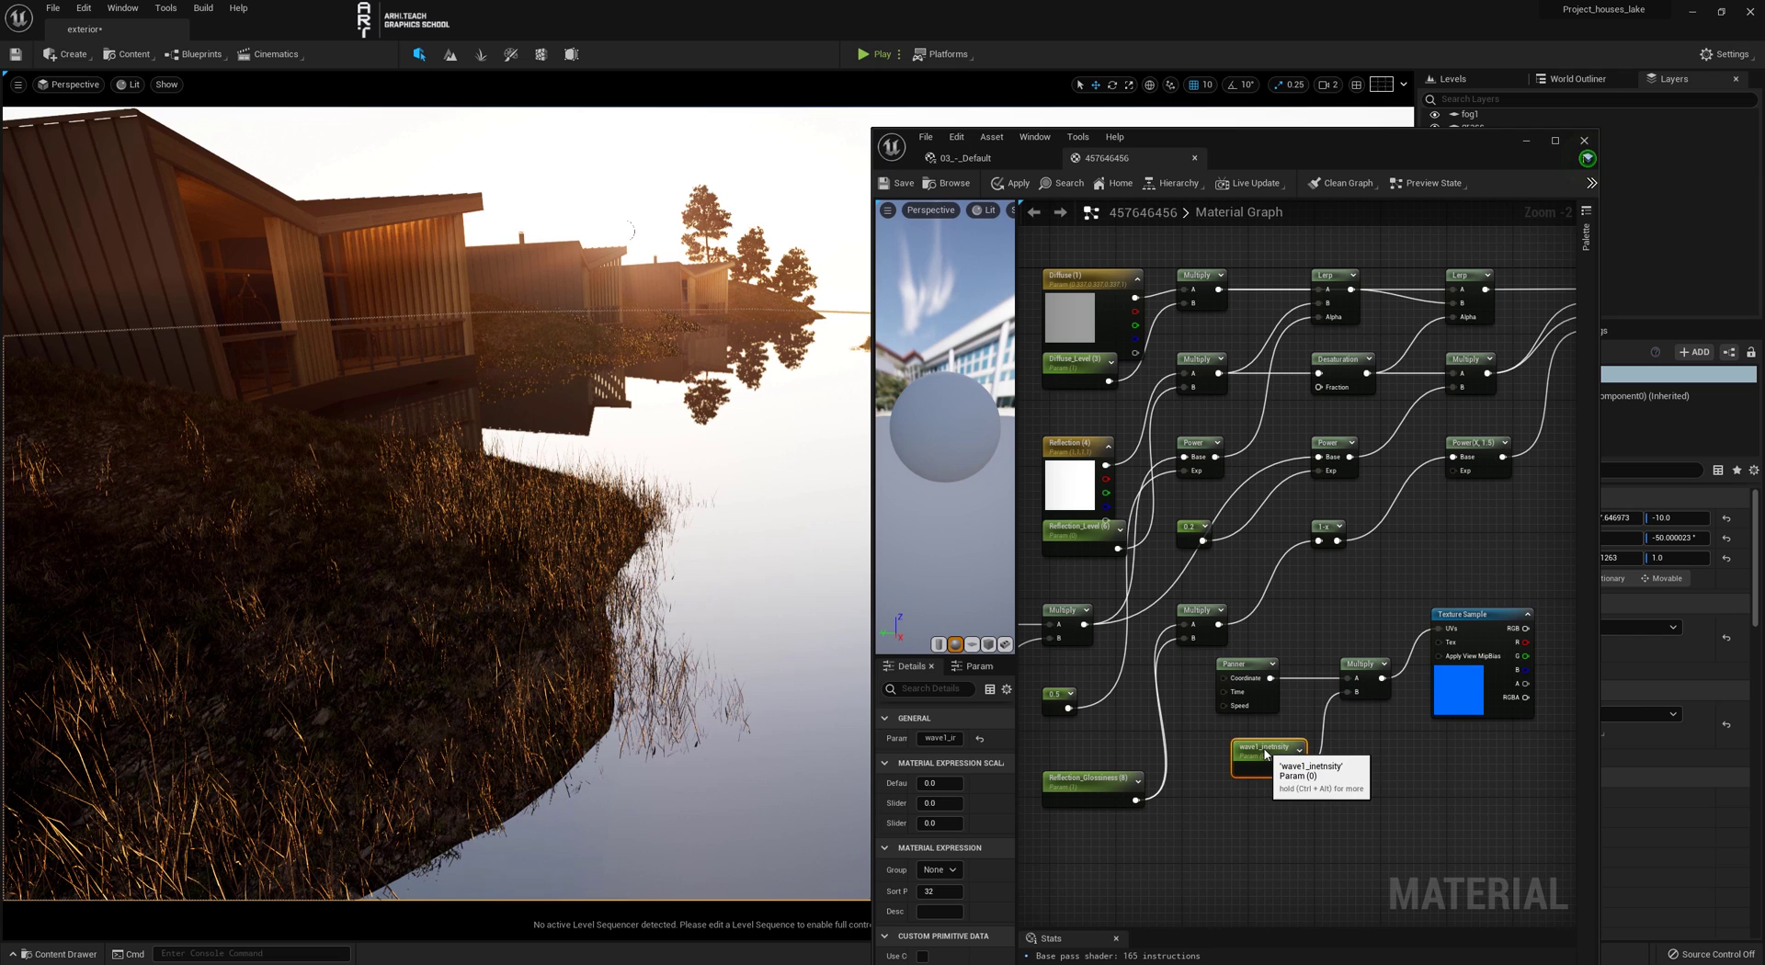
Move the Panner, Multiply, wave1_inetnsity and Texture Sample nodes together farther below the rest of the graph
{"action": "right_click_drag", "start_coordinate": [1312, 791], "coordinate": [1154, 582]}
{"action": "left_click_drag", "start_coordinate": [1344, 374], "coordinate": [1125, 656]}
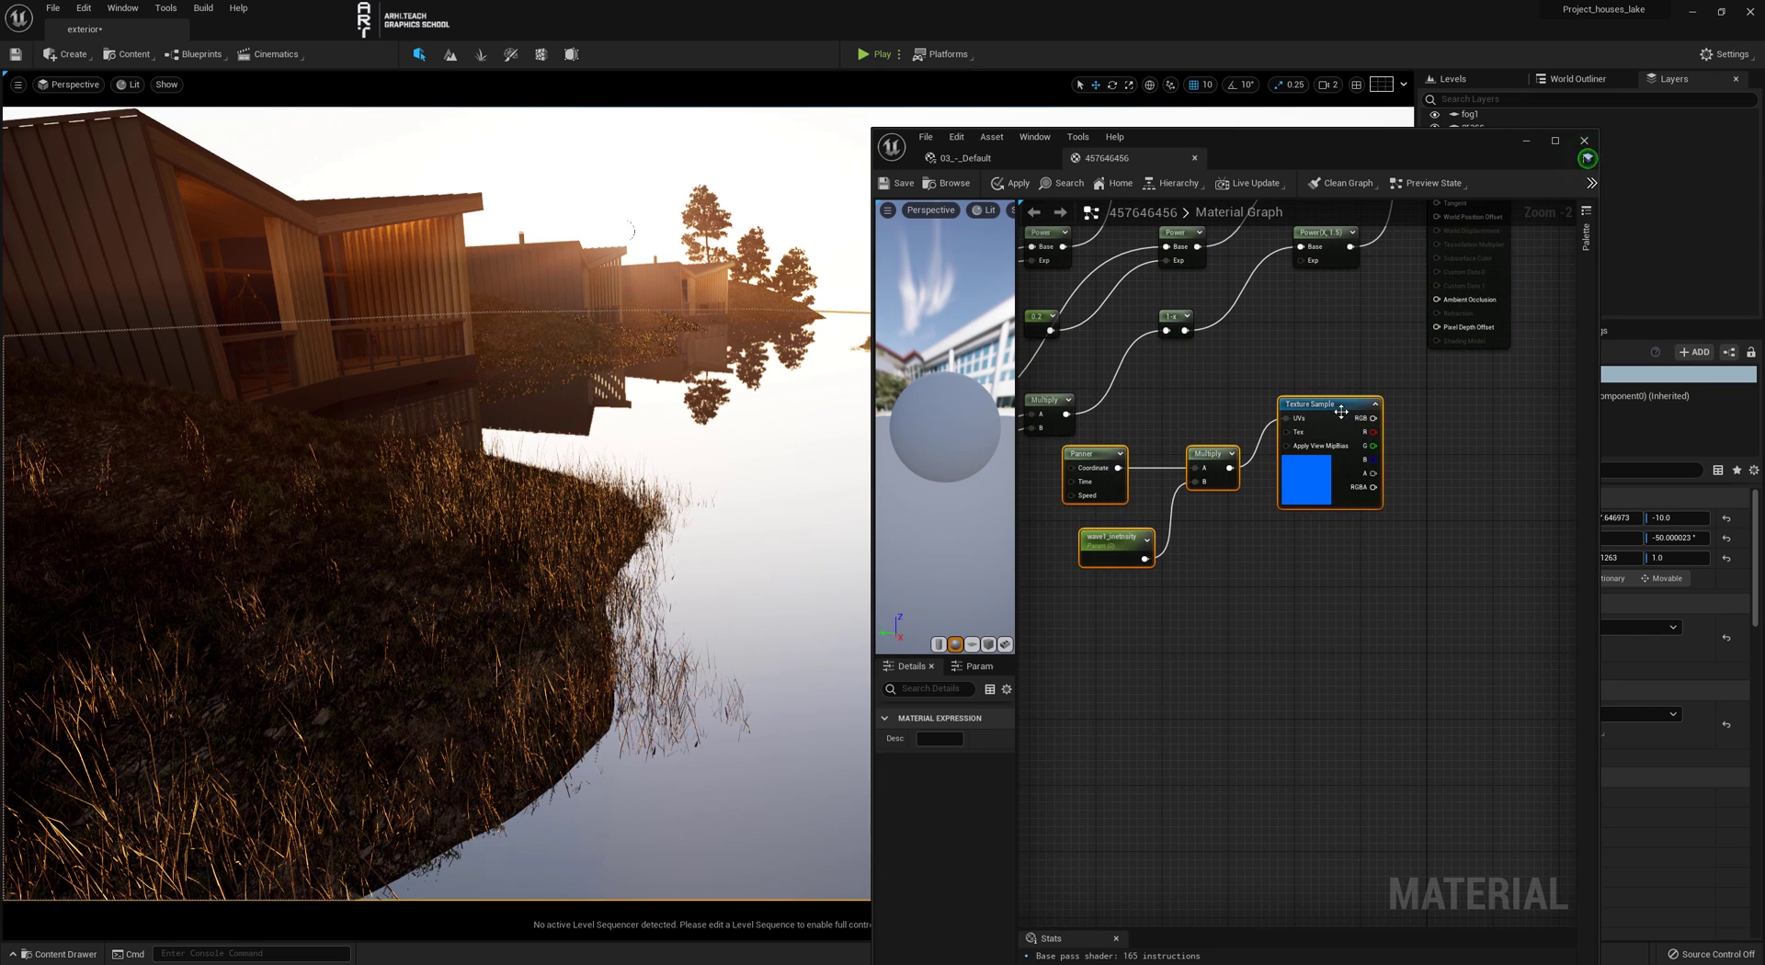
{"action": "left_click_drag", "start_coordinate": [1341, 409], "coordinate": [1318, 543]}
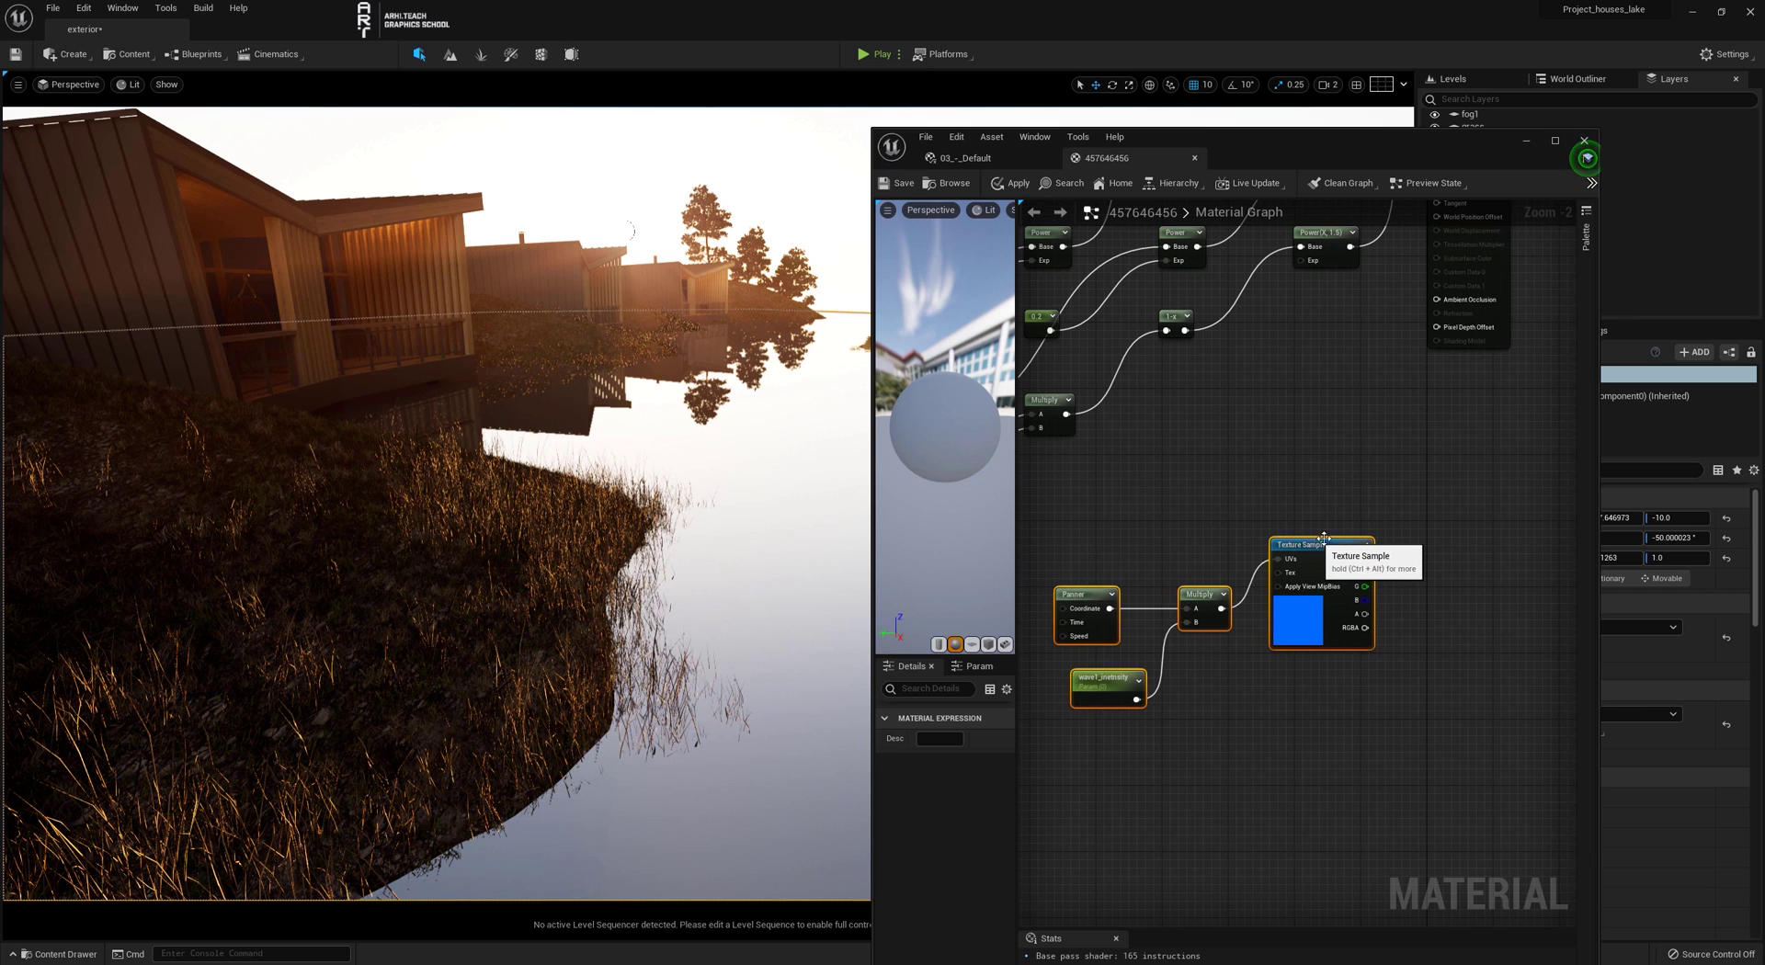
Add a two-component vector constant beside the Panner and convert it to a parameter named Wave1_directional
{"action": "right_click_drag", "start_coordinate": [1139, 618], "coordinate": [1255, 605]}
{"action": "key", "text": "2"}
{"action": "left_click", "coordinate": [1092, 601]}
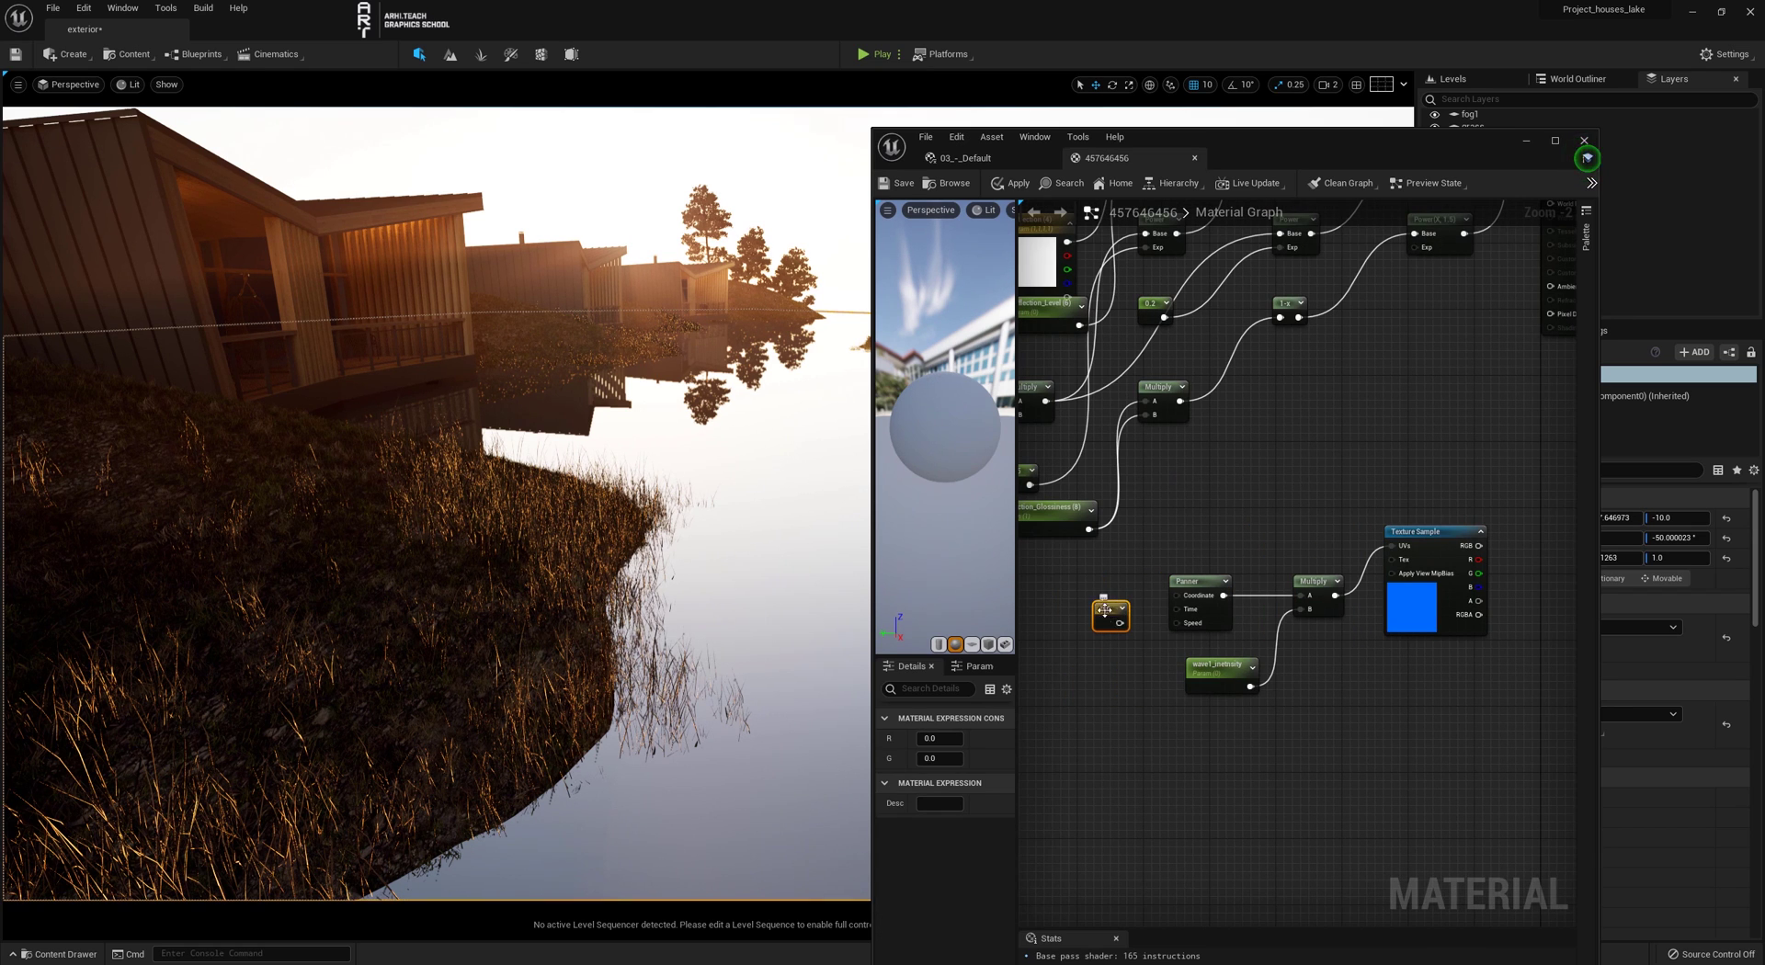
{"action": "left_click_drag", "start_coordinate": [1105, 611], "coordinate": [1106, 616]}
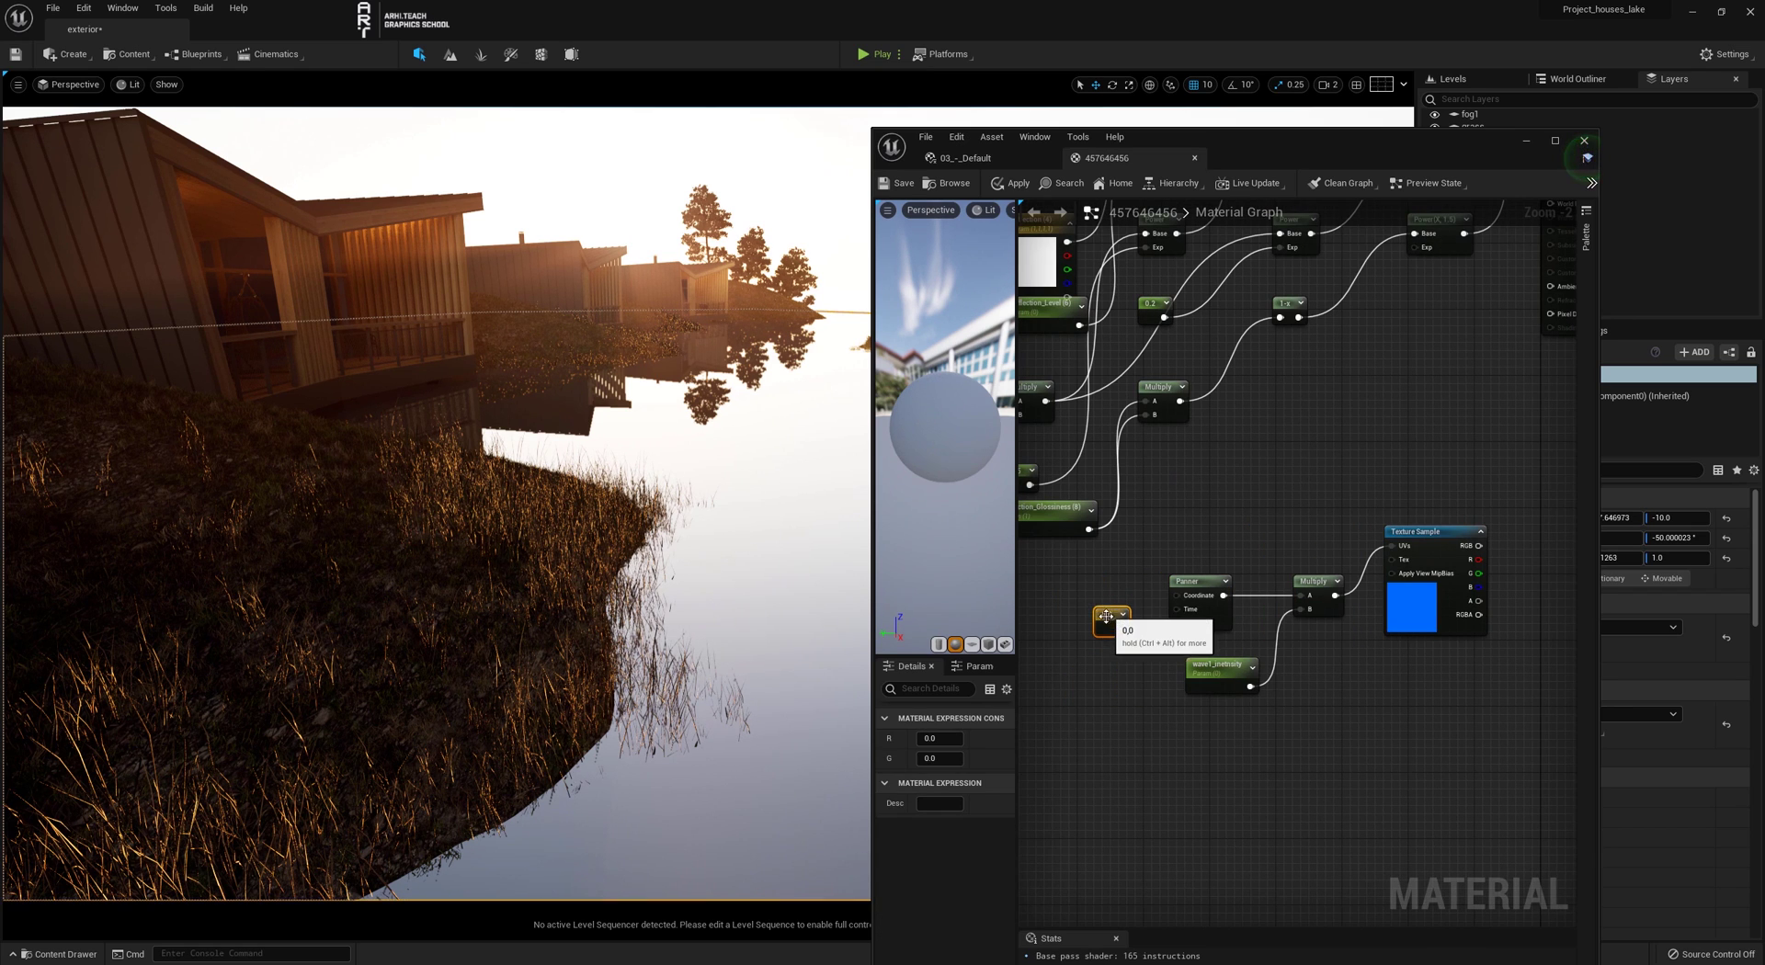
{"action": "left_click", "coordinate": [942, 738]}
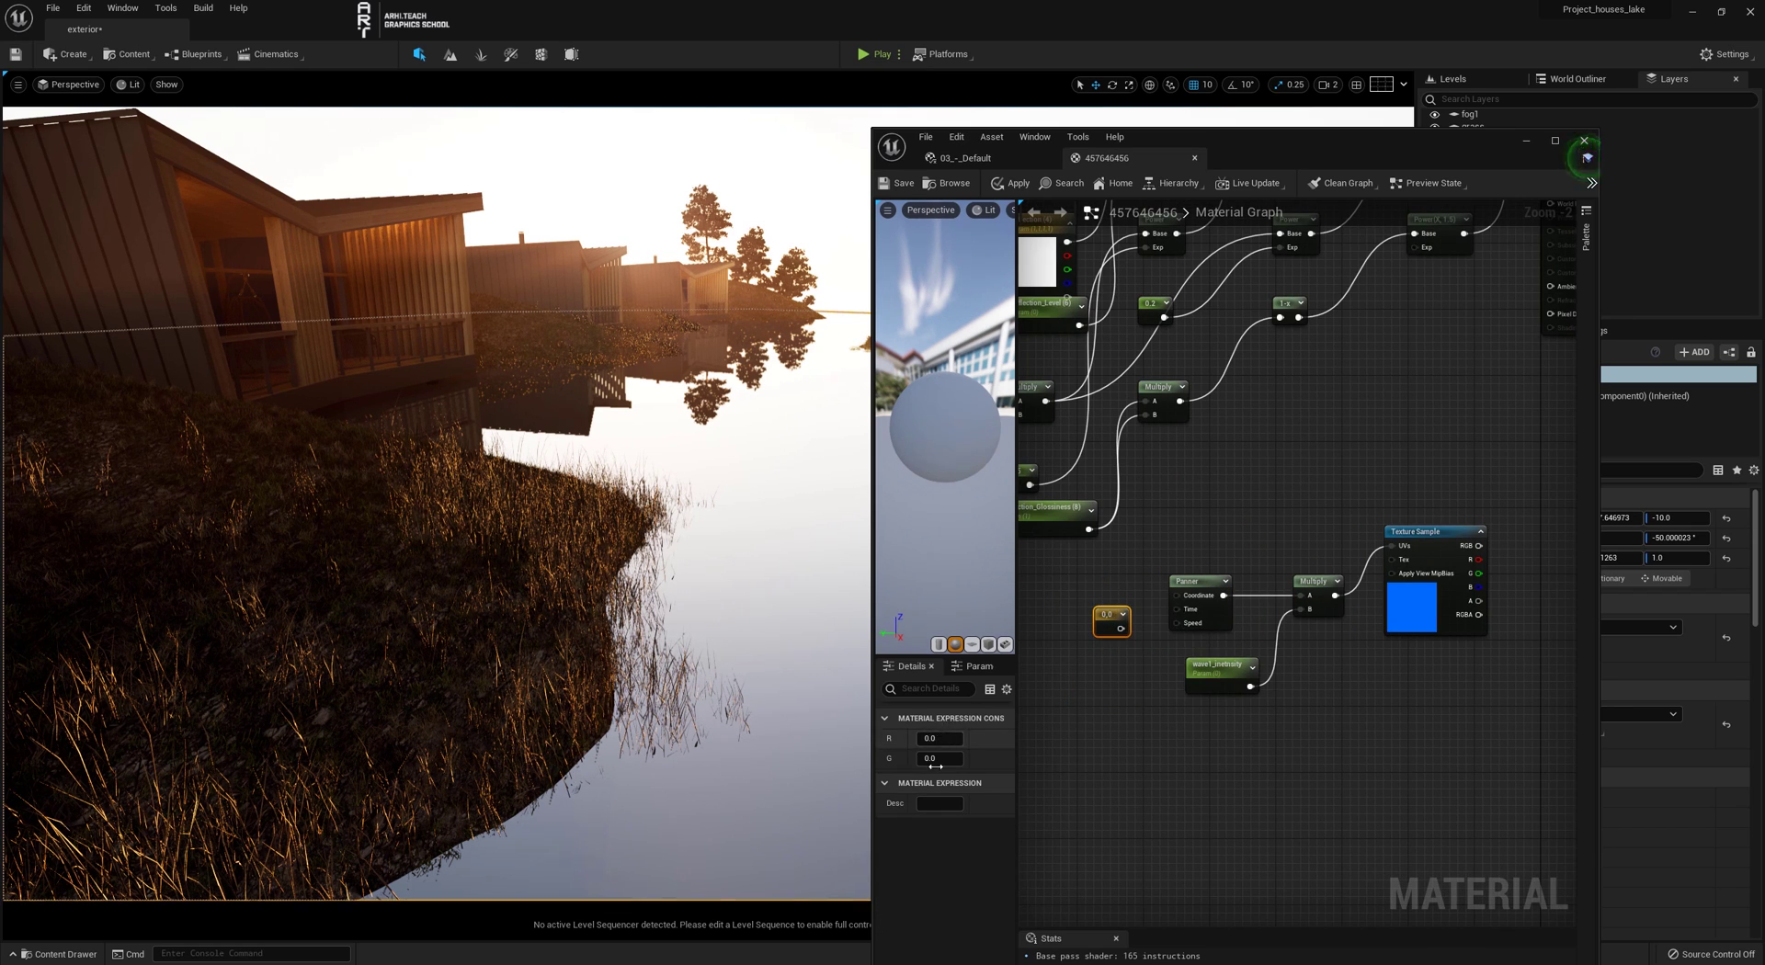
{"action": "right_click", "coordinate": [1114, 629]}
{"action": "left_click", "coordinate": [1164, 646]}
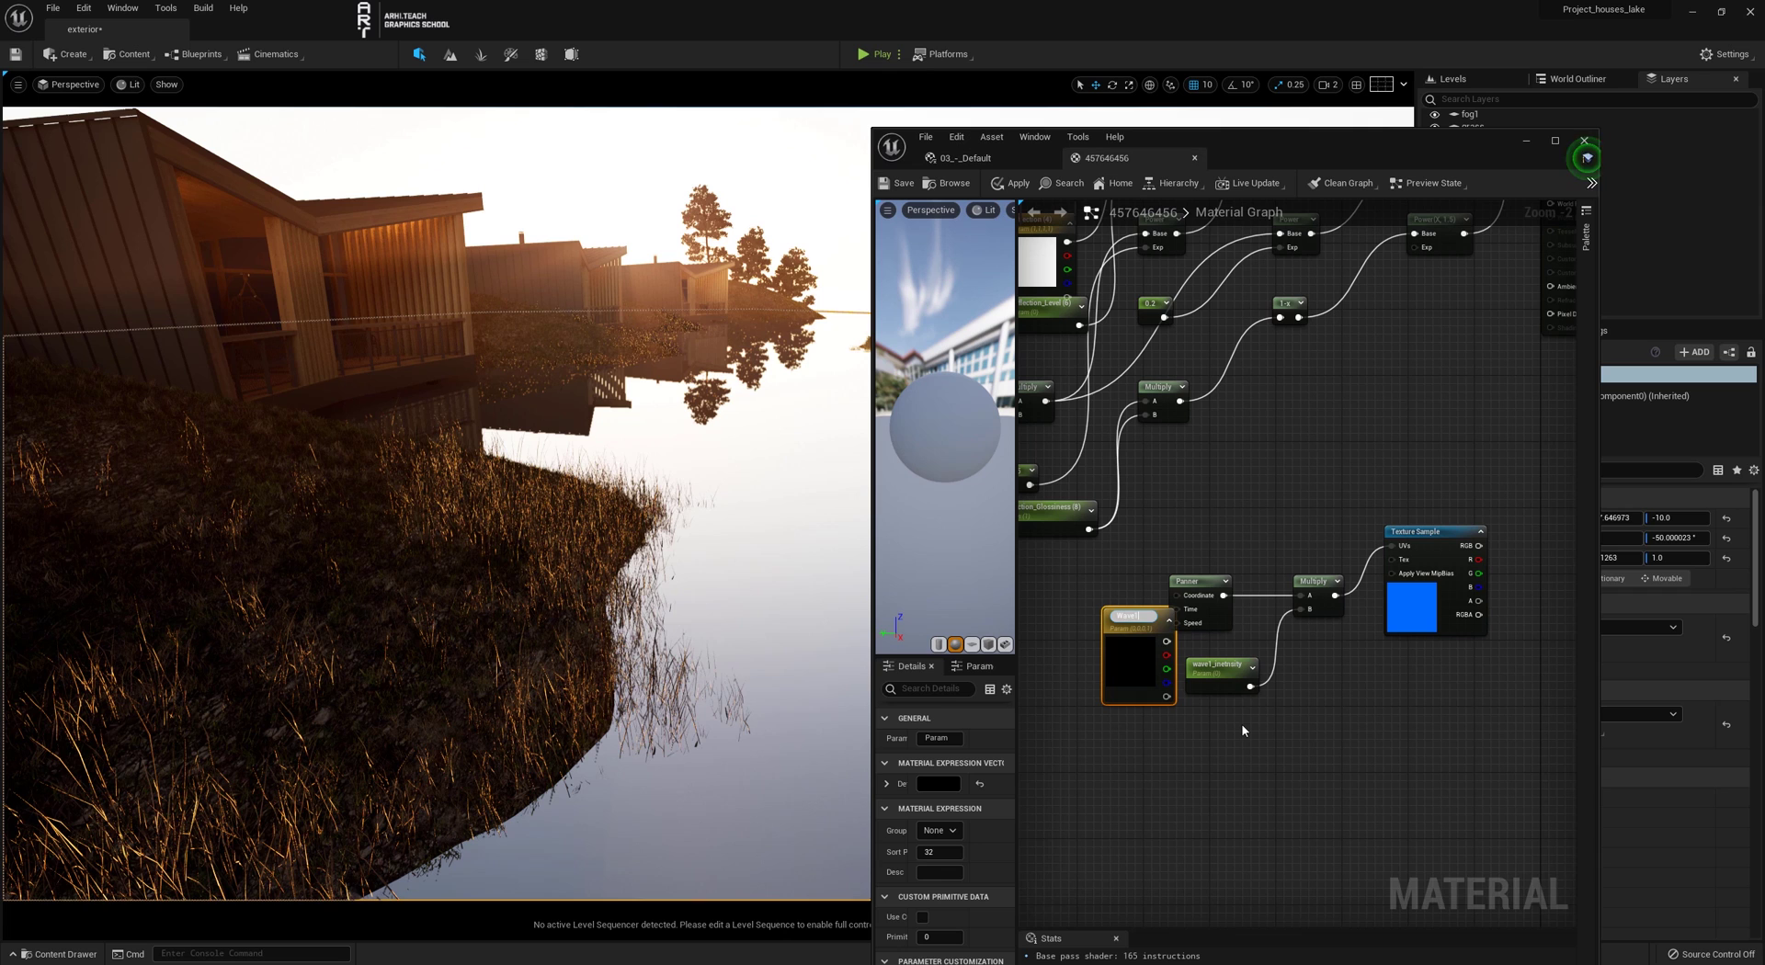
{"action": "type", "text": "Wave1_directional"}
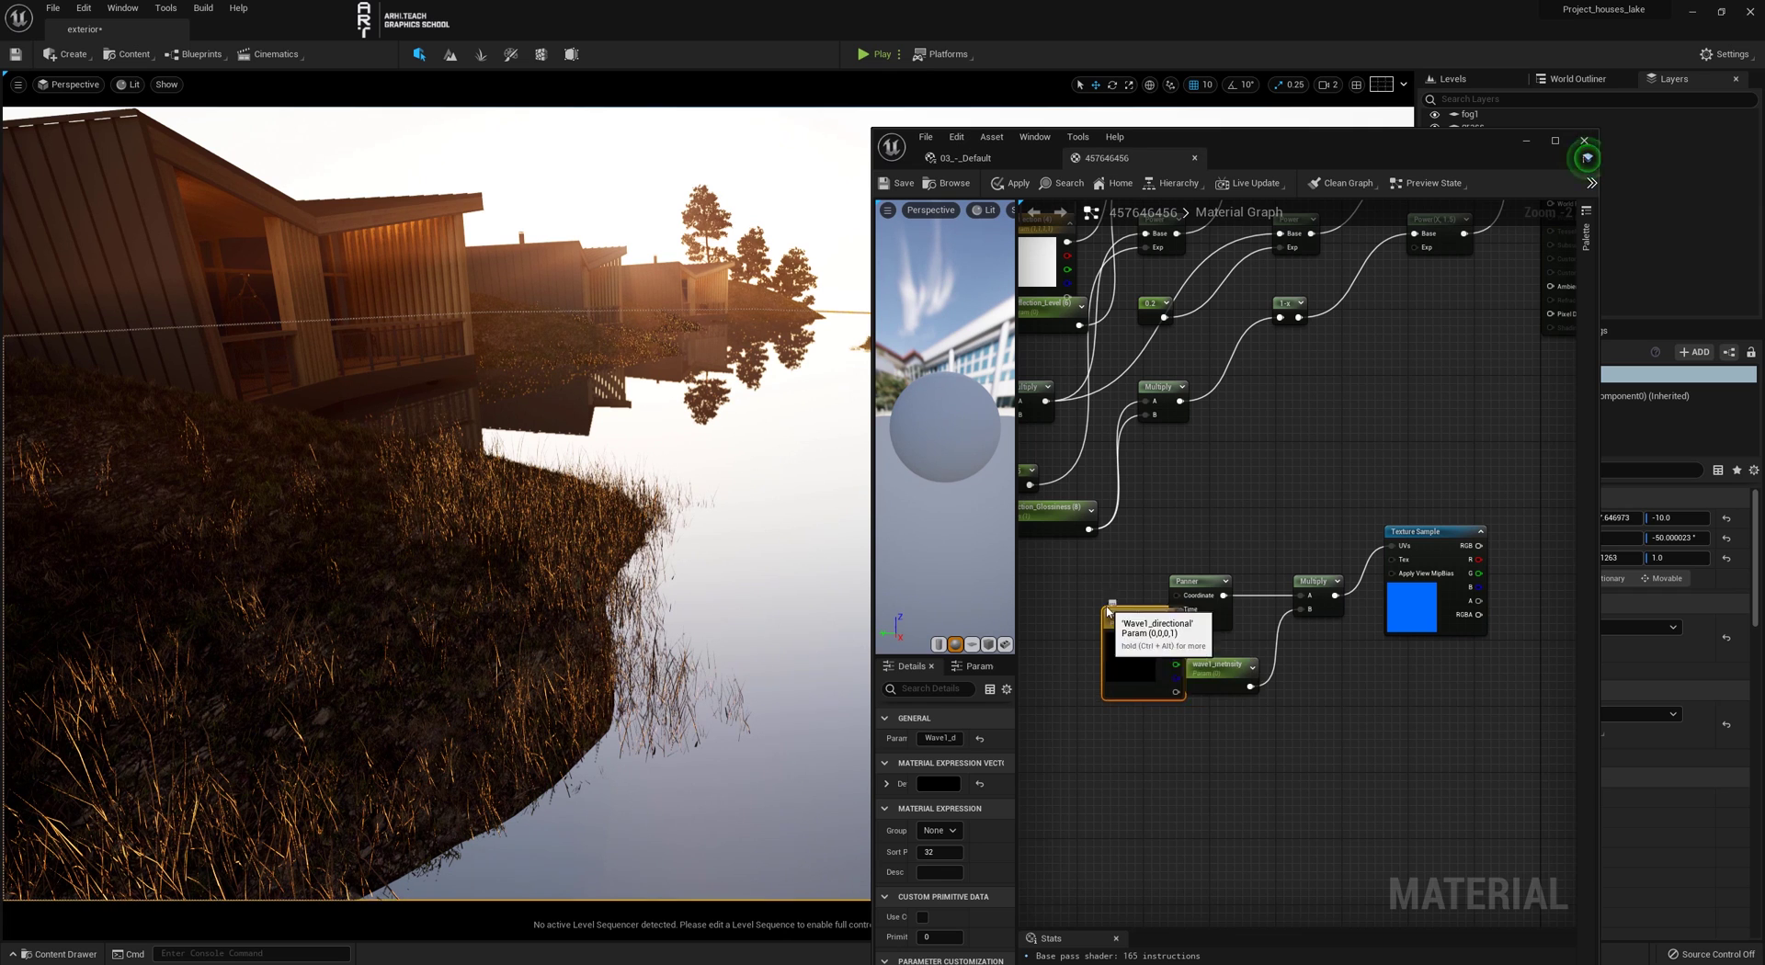
{"action": "key", "text": "Return"}
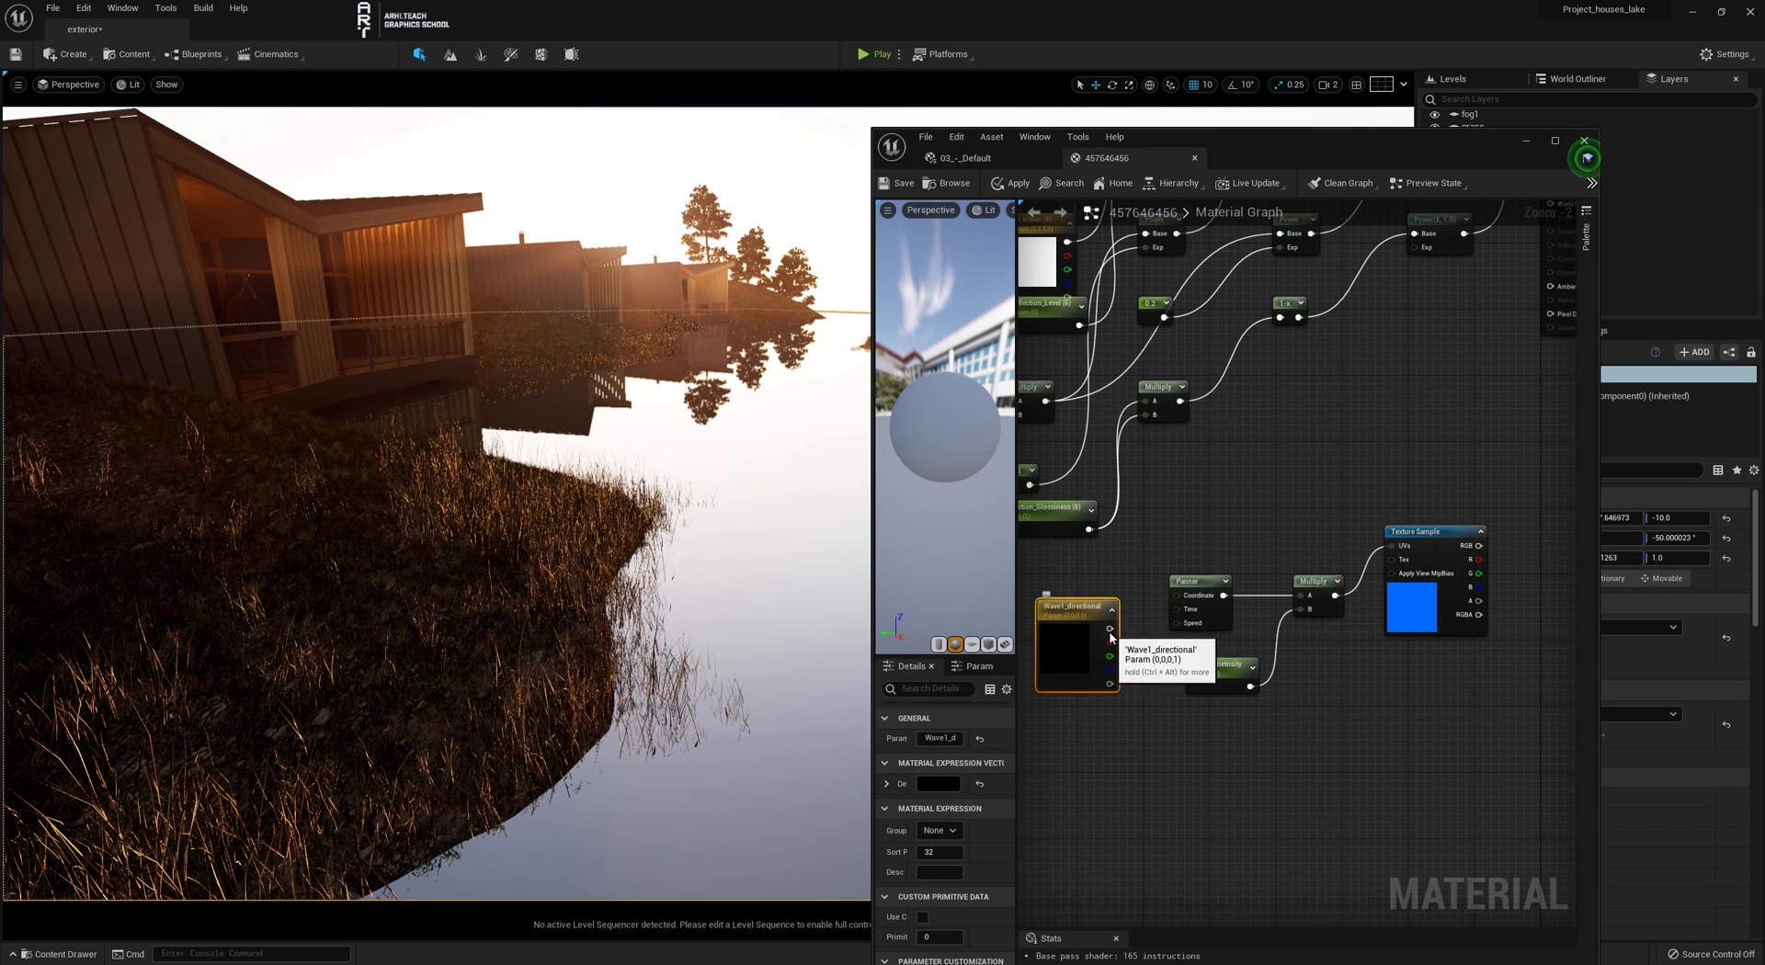
Connect Wave1_directional to the Panner's Speed input and the Texture Sample's RGB output to the material's Normal input
{"action": "left_click_drag", "start_coordinate": [1109, 629], "coordinate": [1177, 625]}
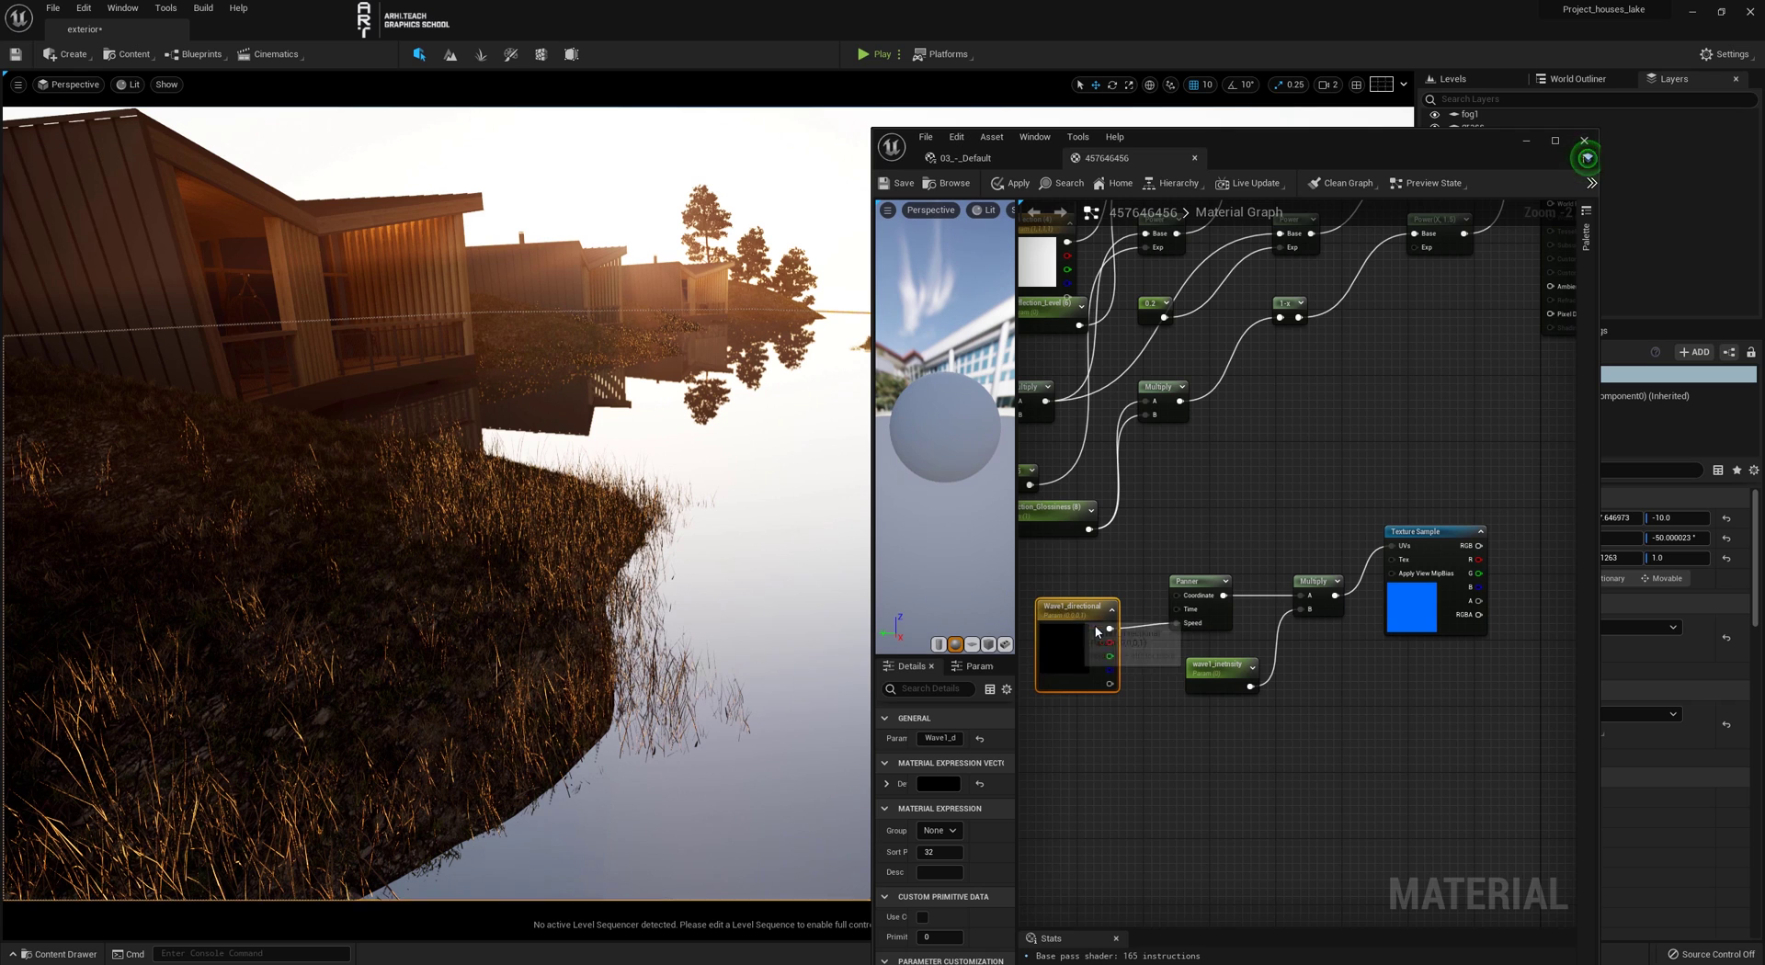
{"action": "left_click_drag", "start_coordinate": [1074, 608], "coordinate": [1107, 615]}
{"action": "right_click_drag", "start_coordinate": [1453, 433], "coordinate": [1415, 478]}
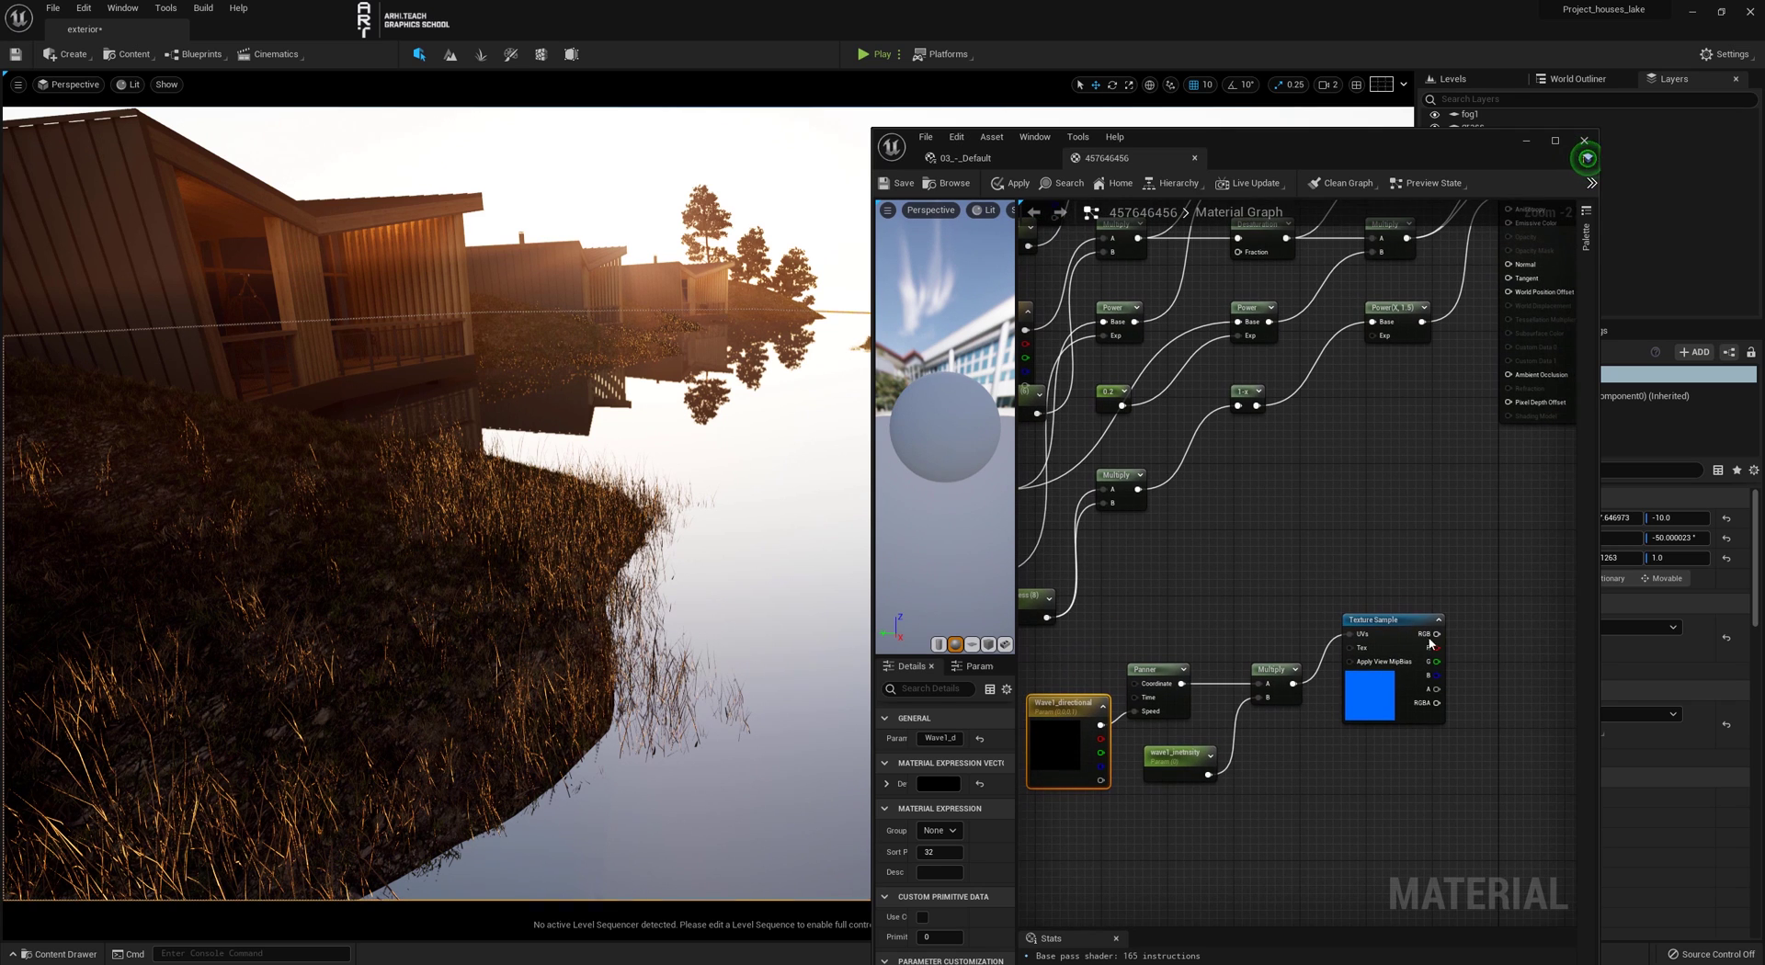
{"action": "left_click_drag", "start_coordinate": [1435, 634], "coordinate": [1510, 265]}
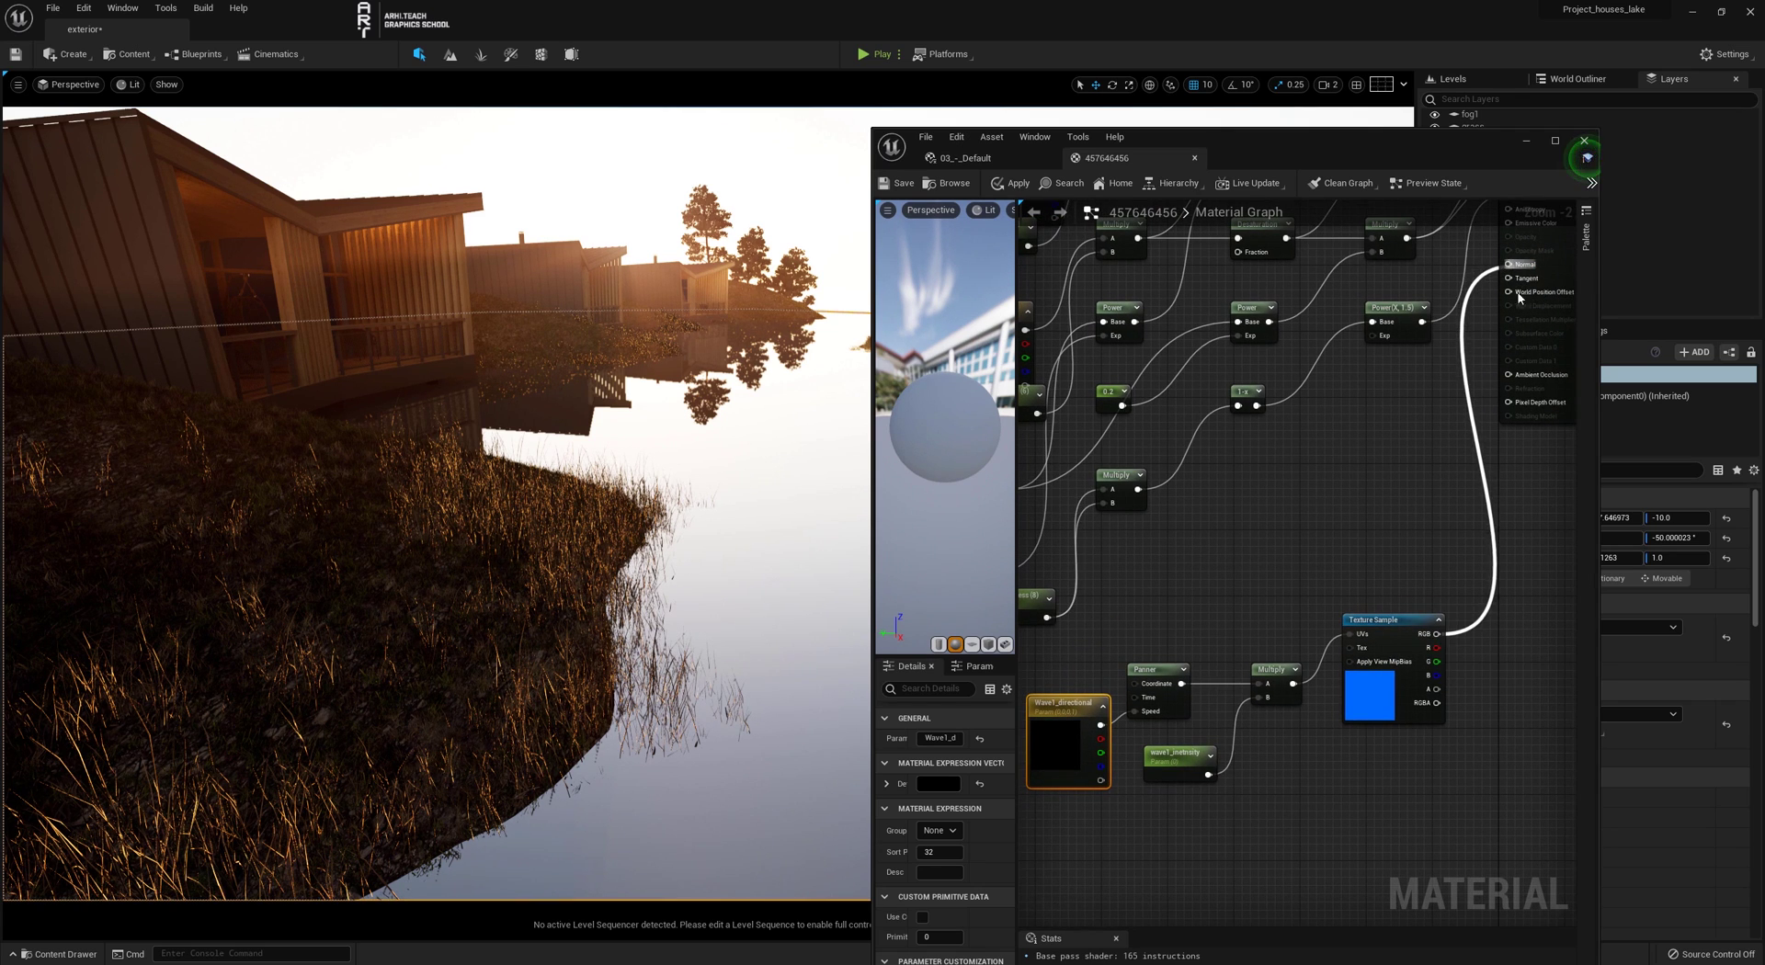
Set the red and green values of the Wave1_directional parameter to 1
{"action": "right_click_drag", "start_coordinate": [1109, 559], "coordinate": [1168, 469]}
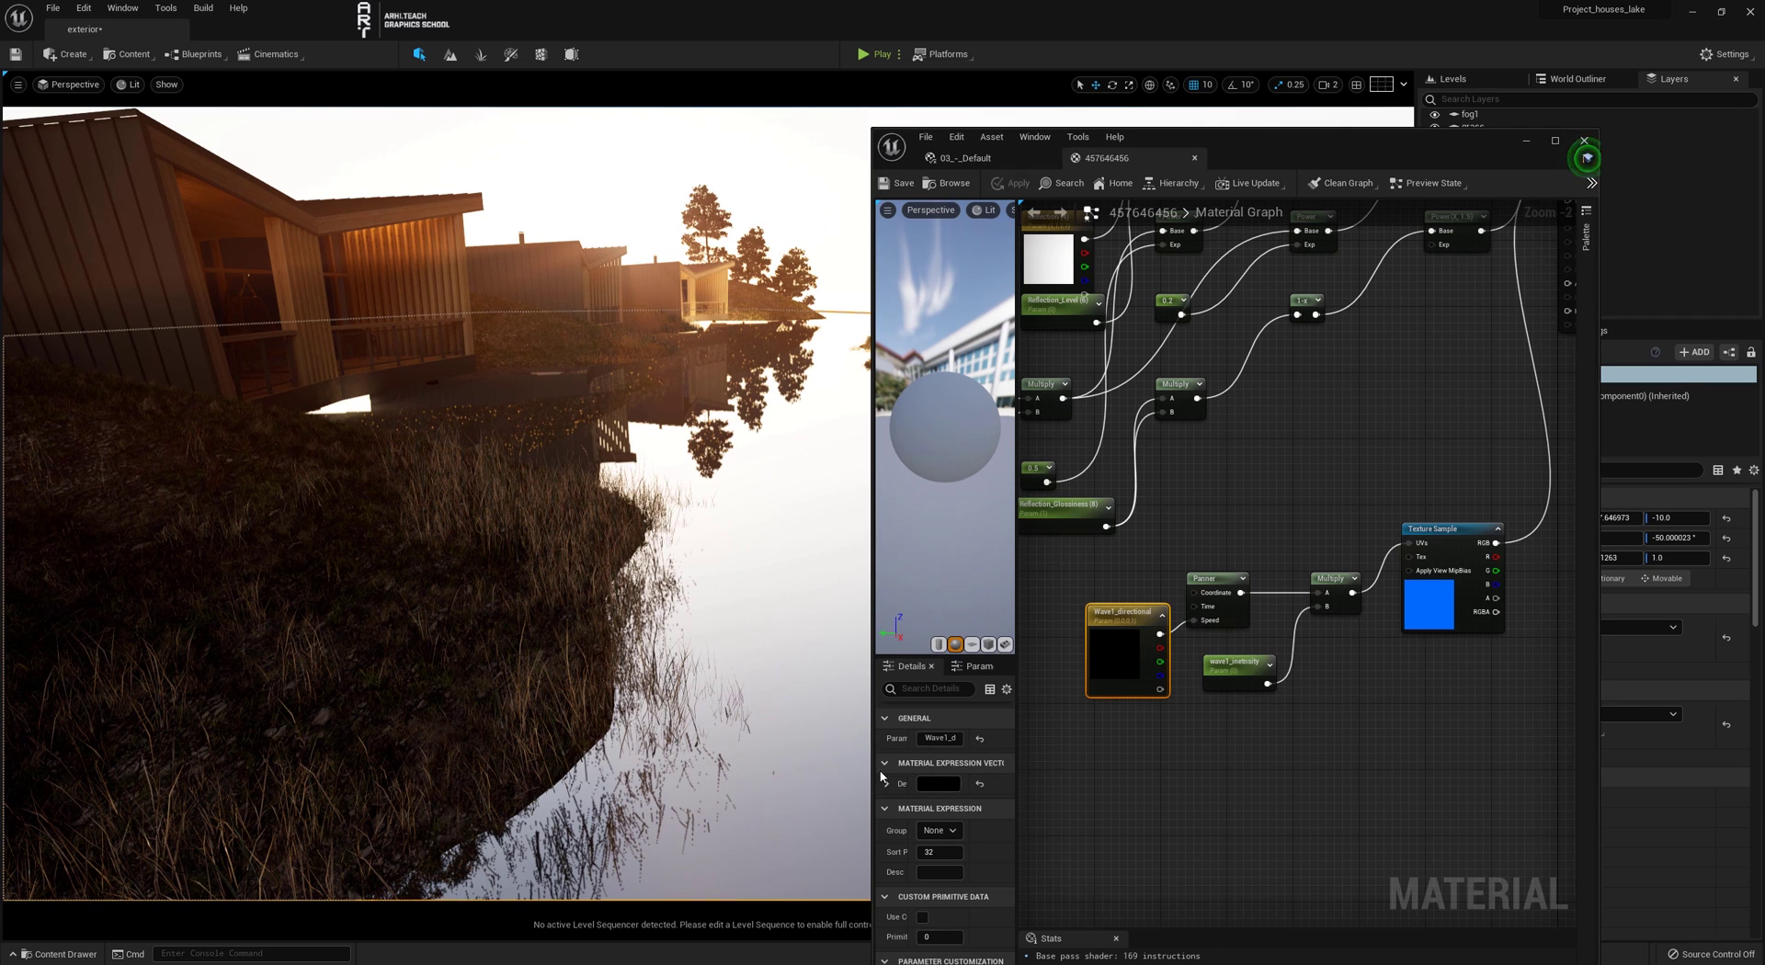
{"action": "double_click", "coordinate": [1143, 614]}
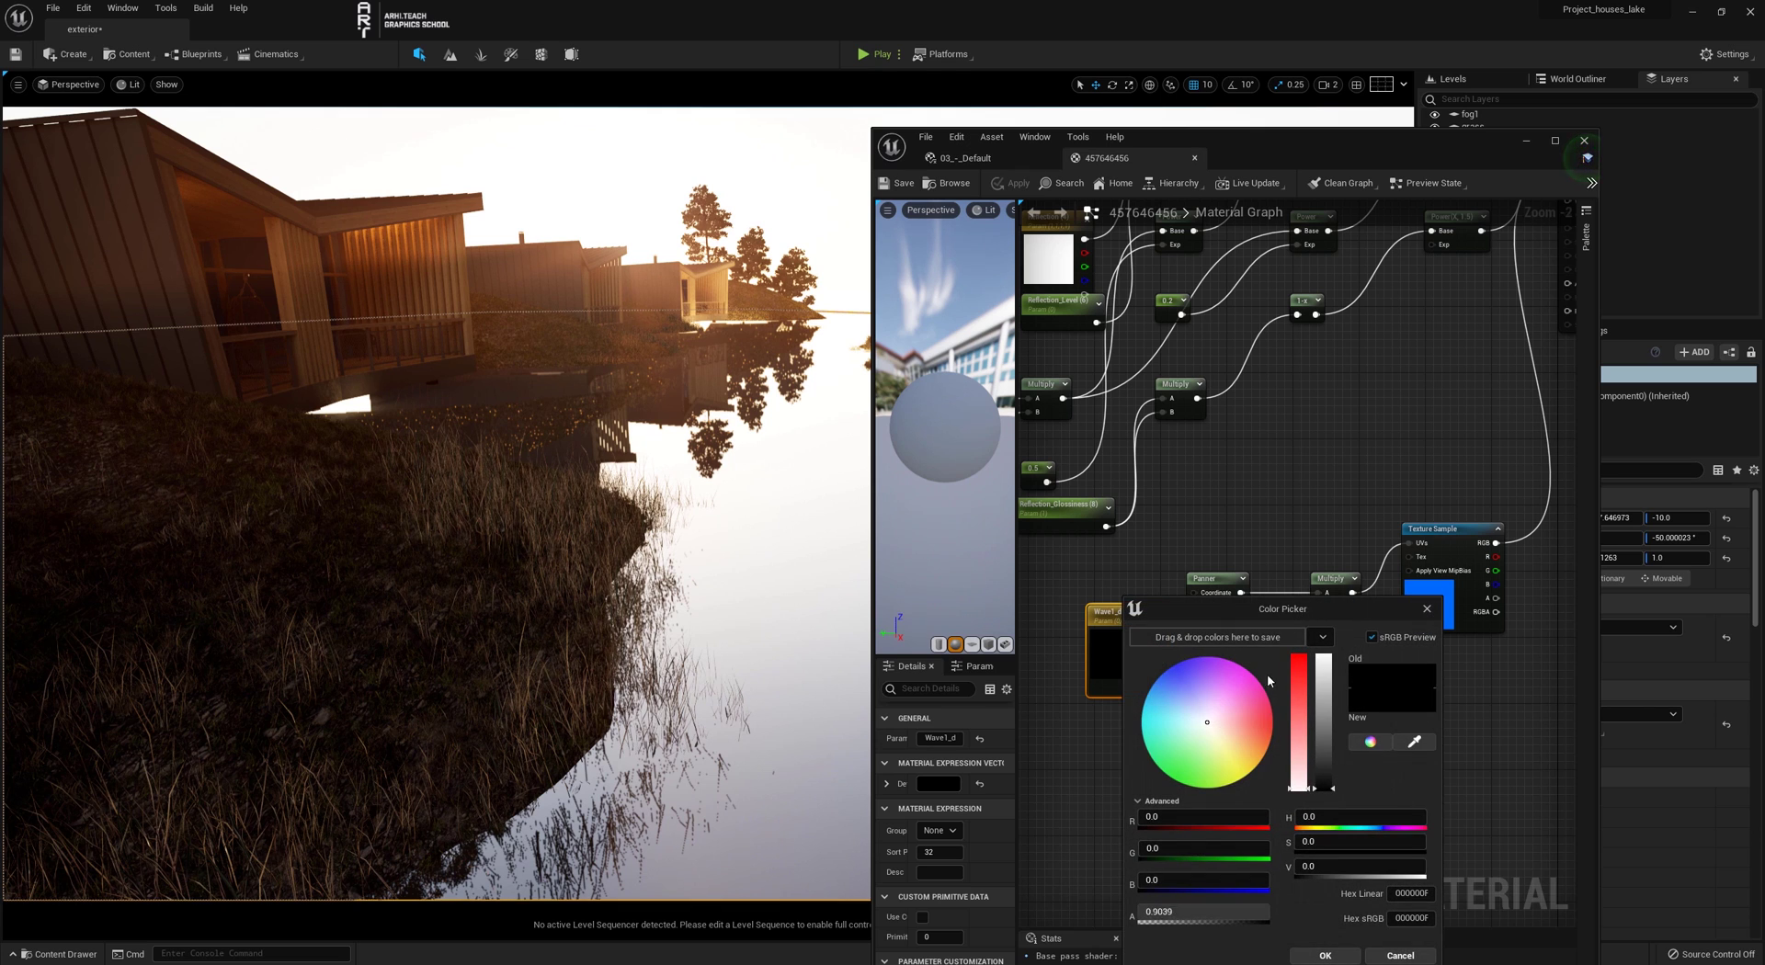
{"action": "type", "text": "1"}
{"action": "key", "text": "Tab"}
{"action": "type", "text": "1"}
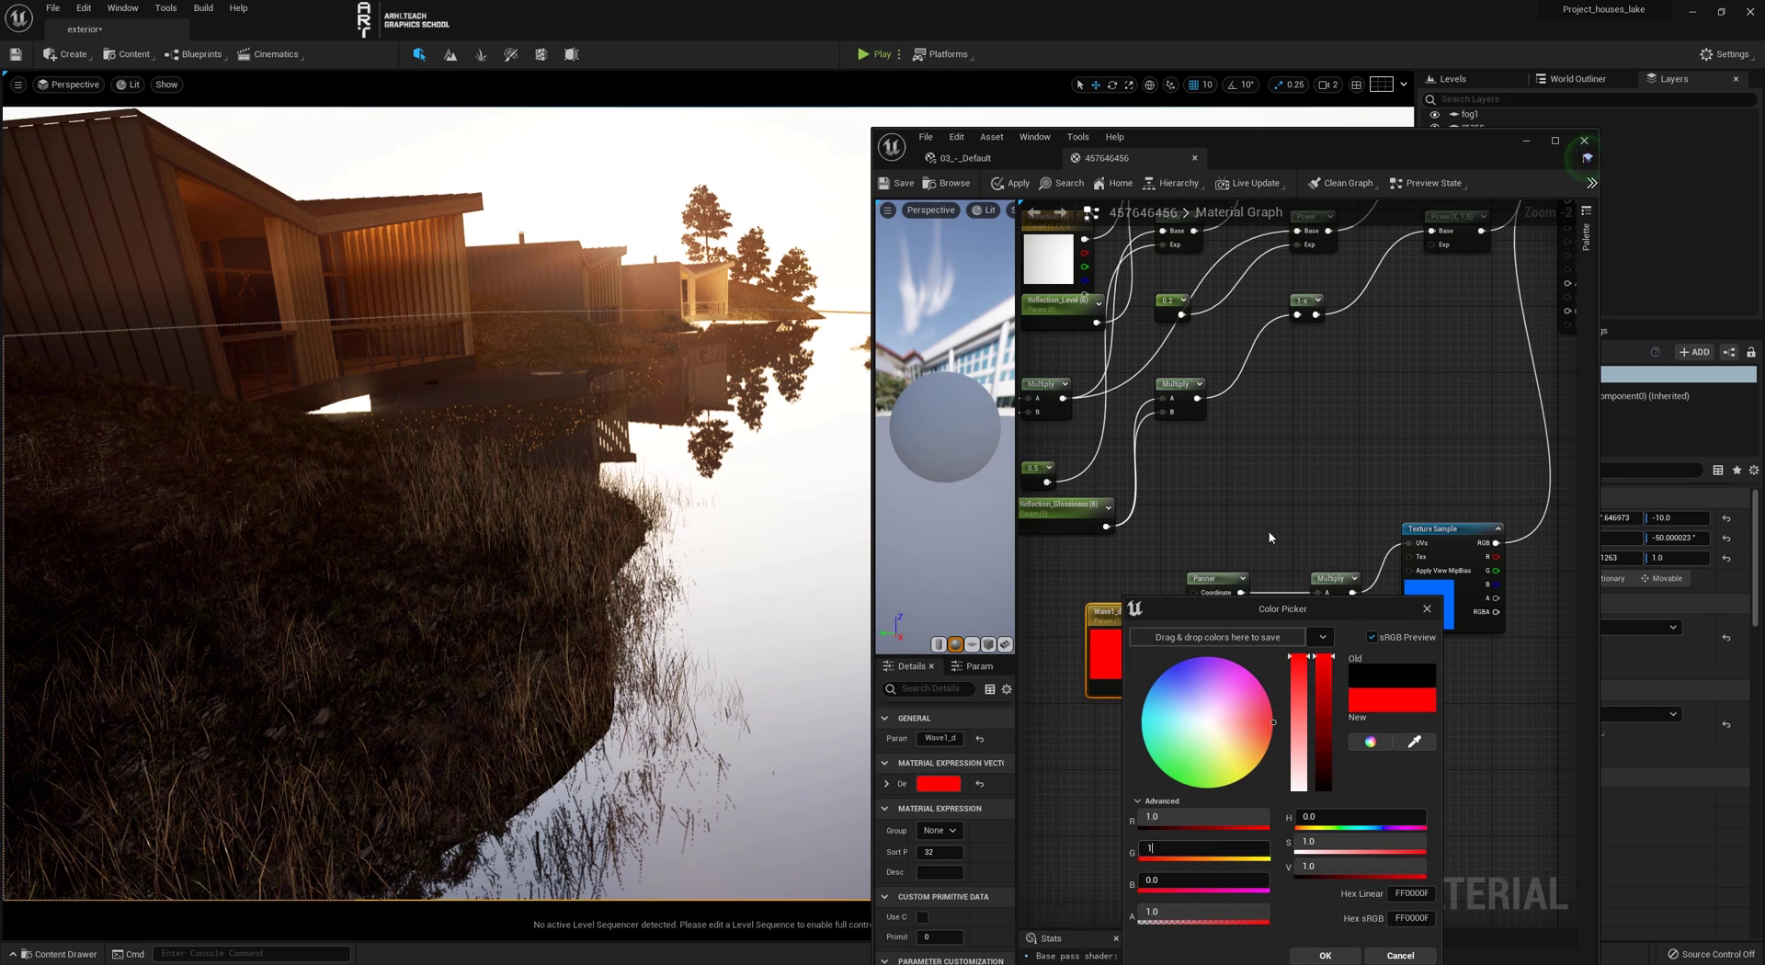
{"action": "left_click", "coordinate": [1261, 467]}
Add a TexCoord node above Wave1_directional, connect it to the Panner's Coordinate input, and save the material
{"action": "right_click_drag", "start_coordinate": [1173, 639], "coordinate": [1166, 734]}
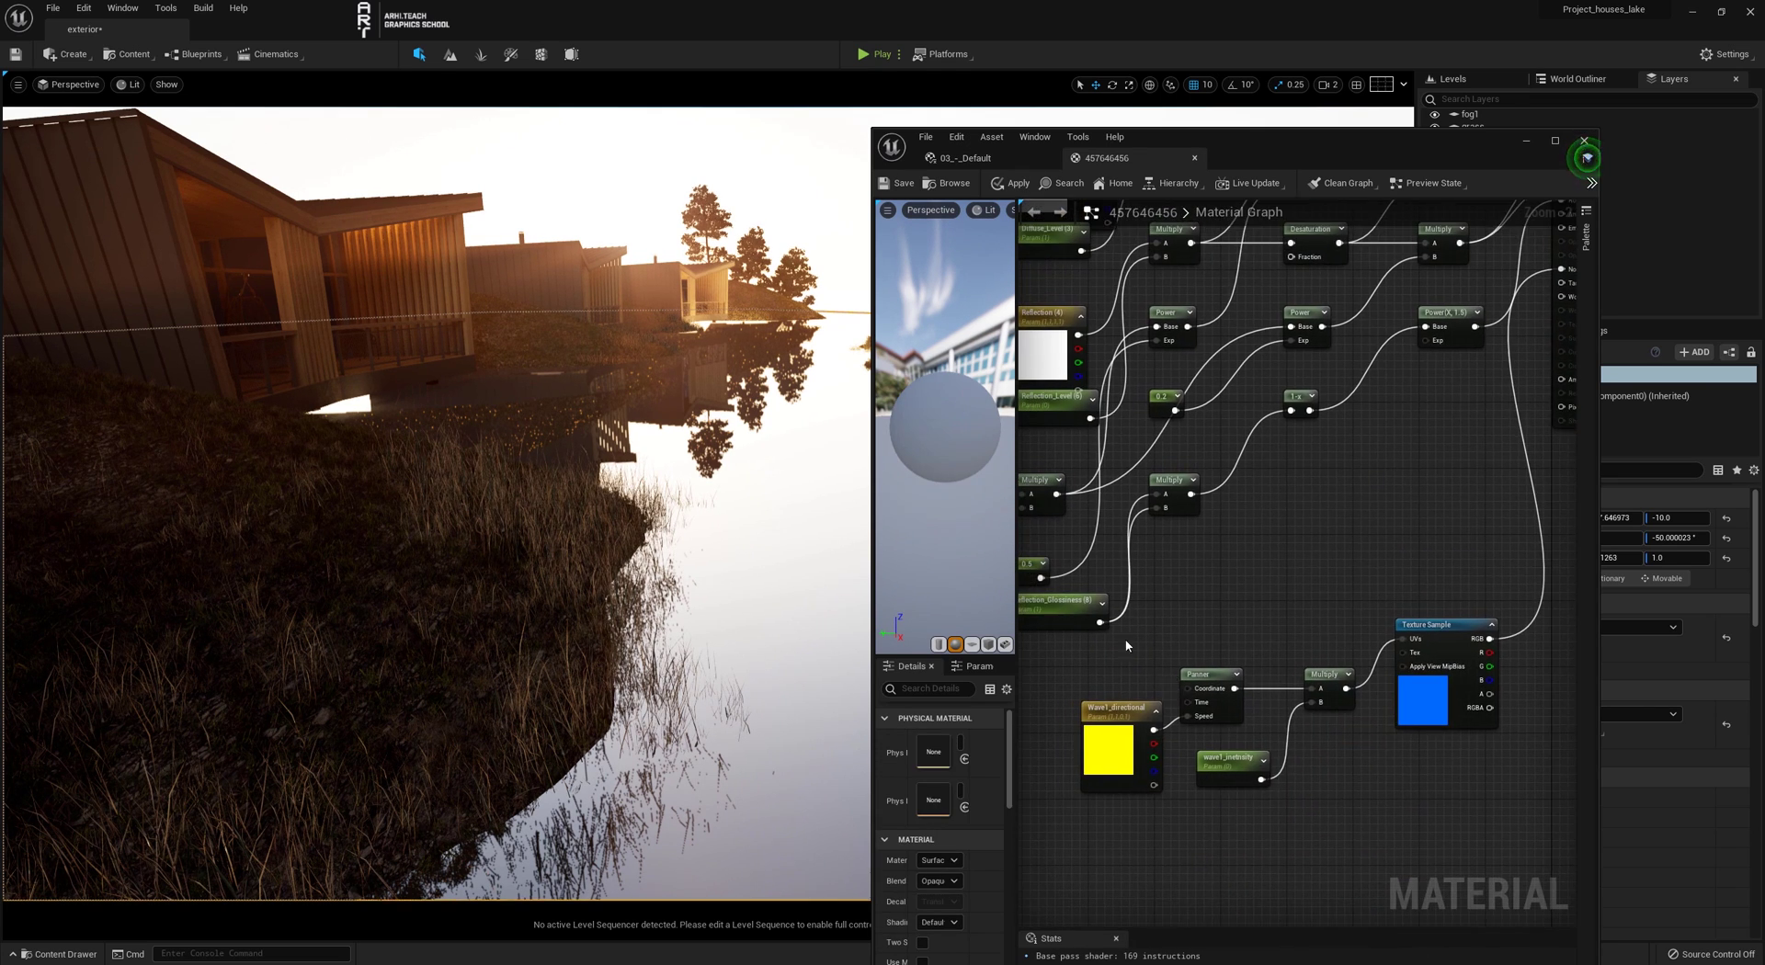
{"action": "key", "text": "u"}
{"action": "left_click", "coordinate": [1236, 616]}
{"action": "left_click_drag", "start_coordinate": [1256, 634], "coordinate": [1103, 684]}
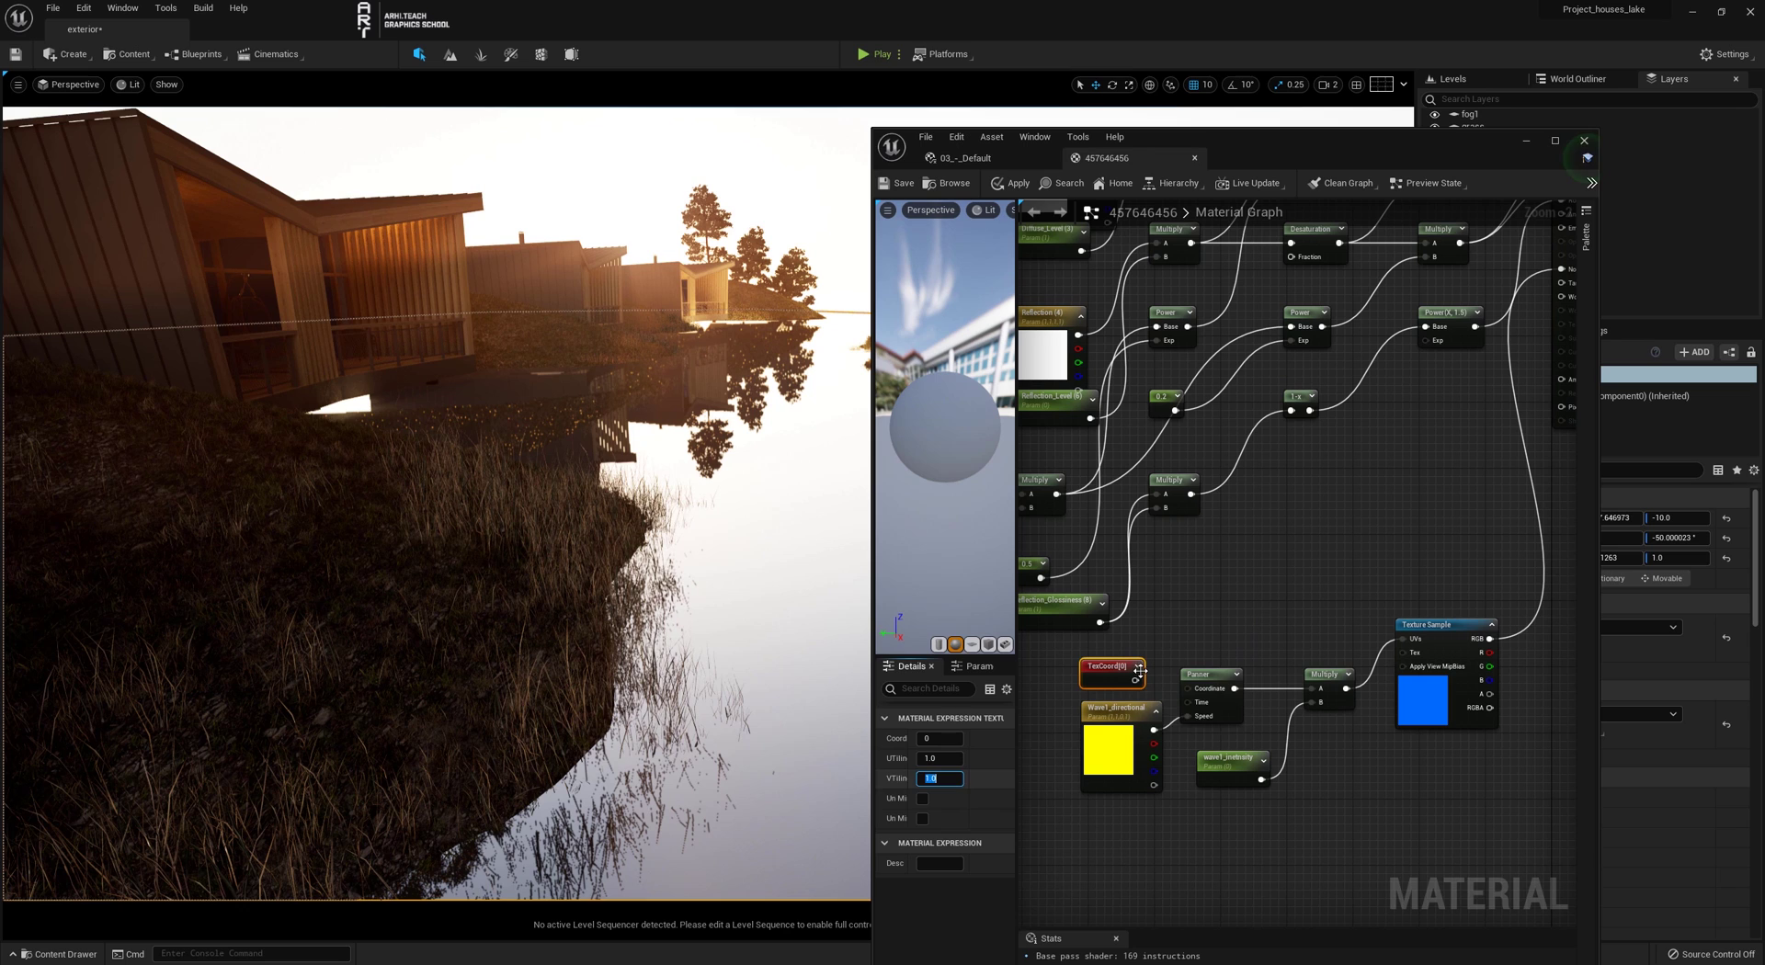
{"action": "left_click_drag", "start_coordinate": [1129, 680], "coordinate": [1186, 688]}
{"action": "left_click", "coordinate": [890, 185]}
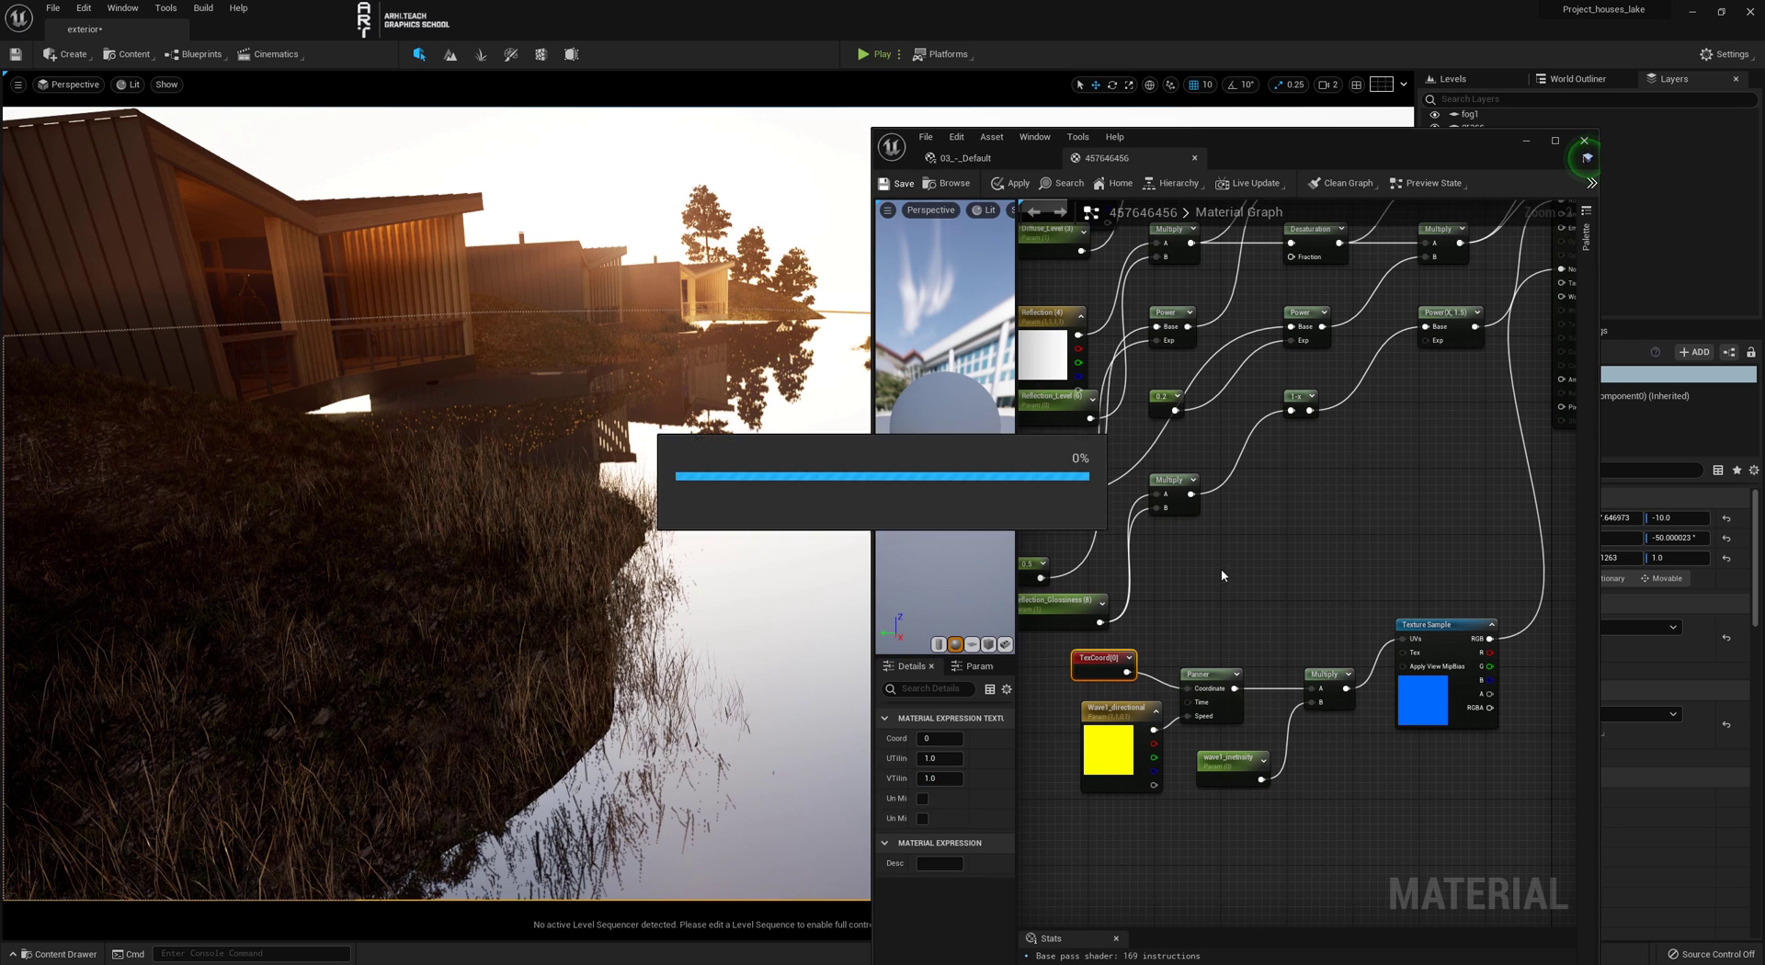
Shift the Texture Sample slightly and set wave1_inetnsity's default value to 0.1 after trying 1
{"action": "right_click_drag", "start_coordinate": [1296, 487], "coordinate": [1249, 527]}
{"action": "left_click_drag", "start_coordinate": [1418, 681], "coordinate": [1444, 706]}
{"action": "left_click", "coordinate": [1185, 797]}
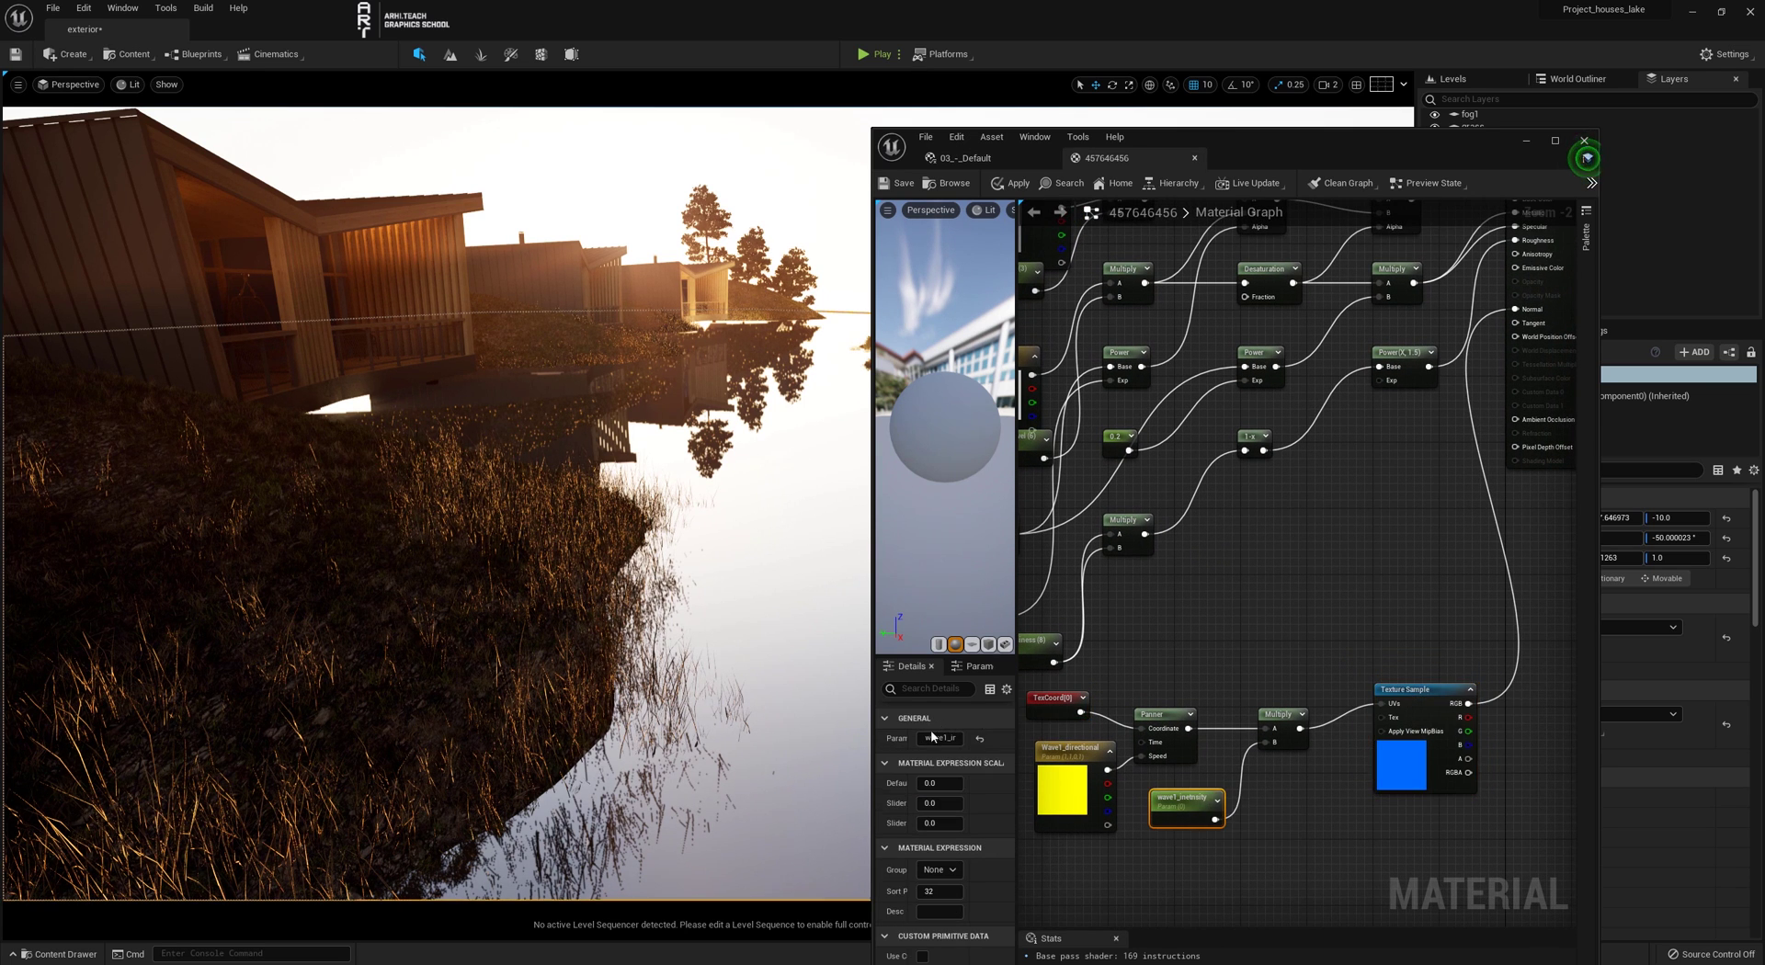
{"action": "left_click", "coordinate": [946, 783]}
{"action": "type", "text": "1"}
{"action": "key", "text": "Return"}
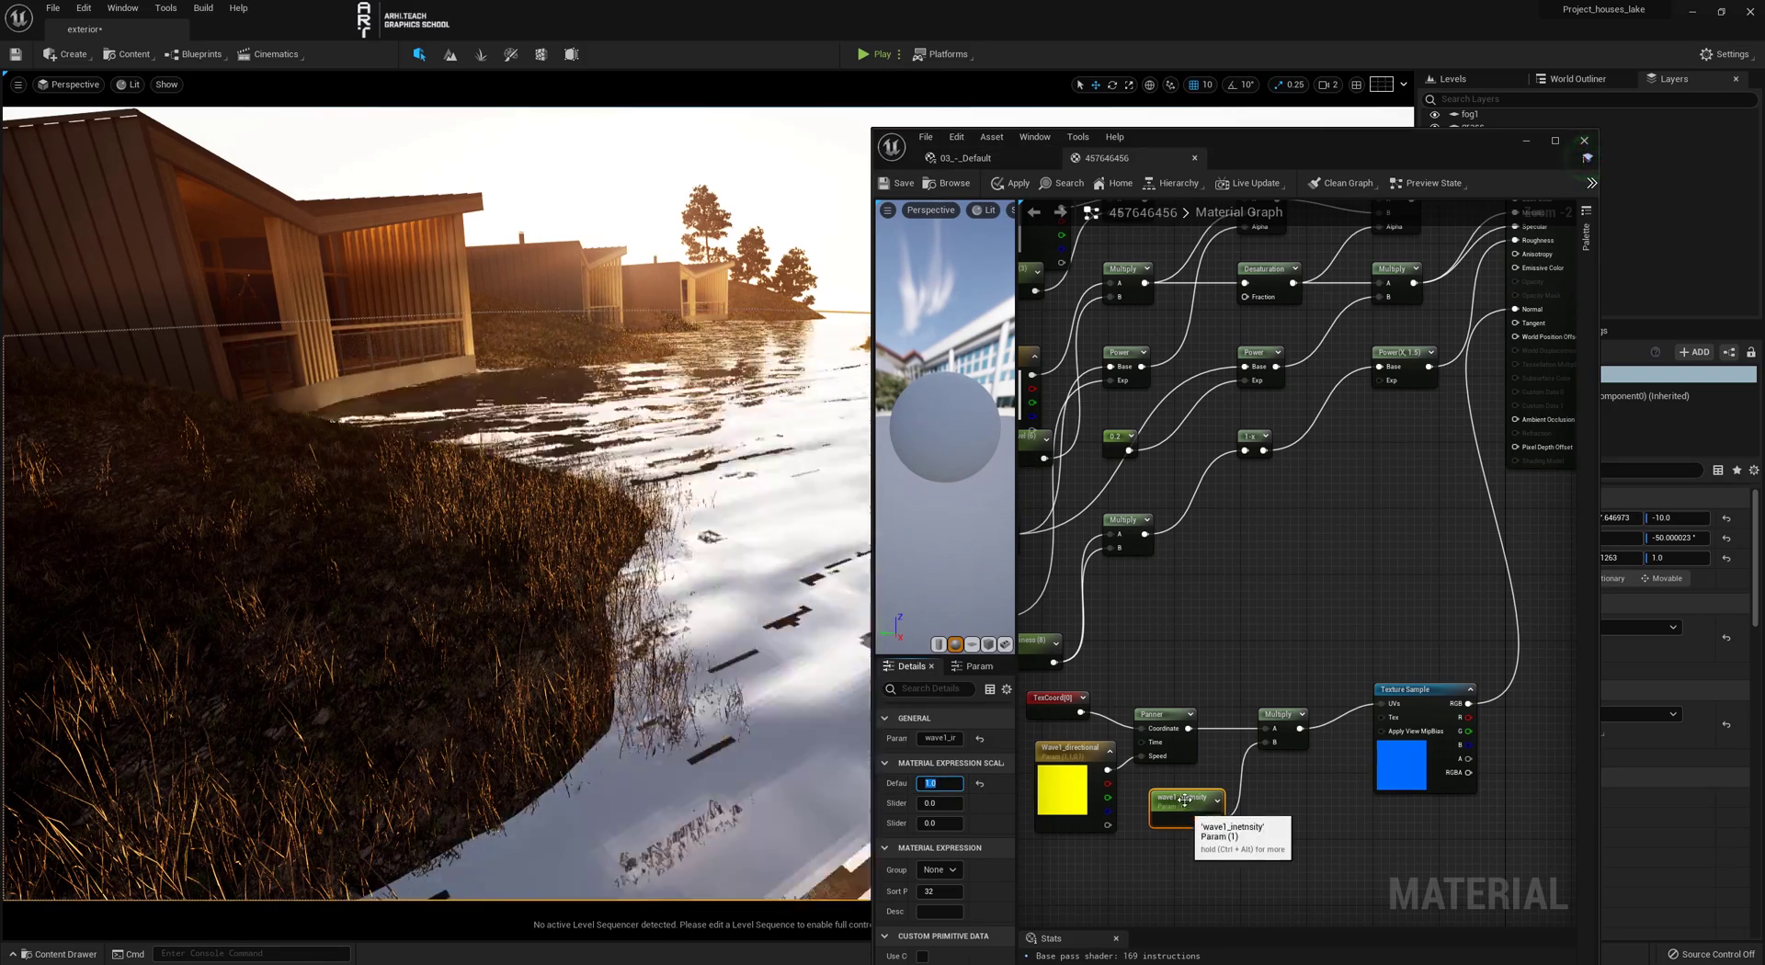
{"action": "left_click", "coordinate": [945, 784]}
{"action": "type", "text": "0.1"}
{"action": "key", "text": "Return"}
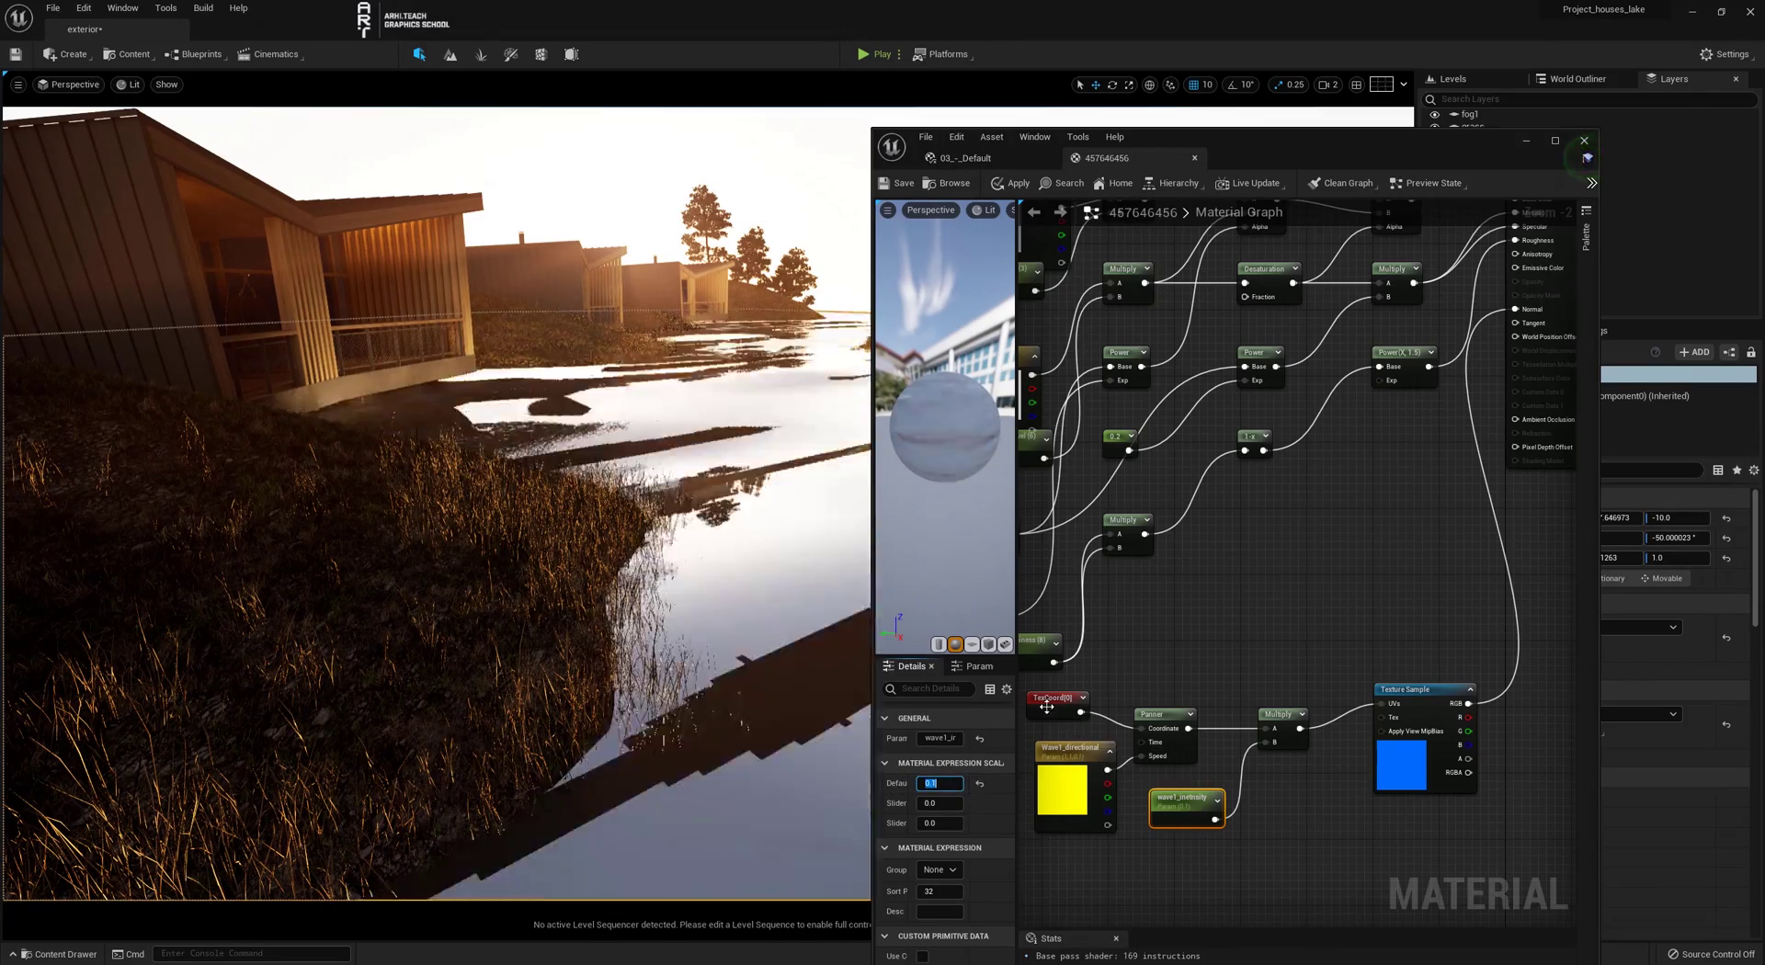
Set the TexCoord node's U and V tiling to 5 and enable Un Mirror U
{"action": "left_click", "coordinate": [1054, 700]}
{"action": "left_click", "coordinate": [940, 758]}
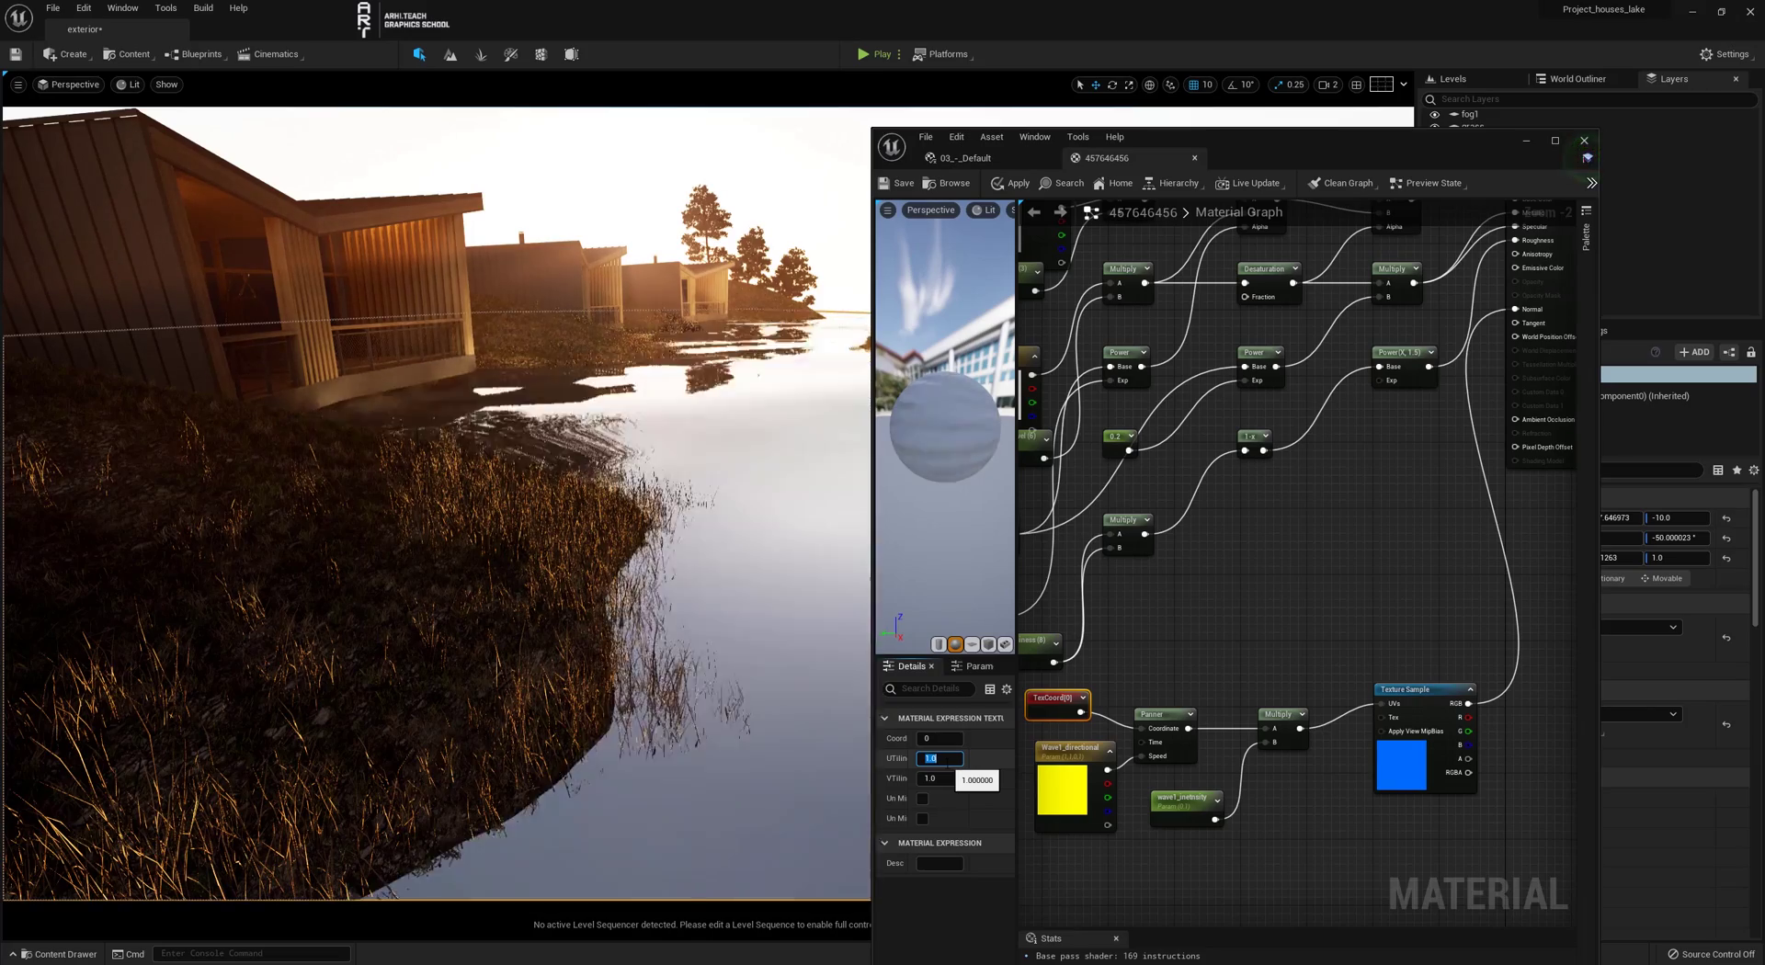
{"action": "type", "text": "5"}
{"action": "key", "text": "Tab"}
{"action": "type", "text": "5"}
{"action": "key", "text": "Tab"}
{"action": "key", "text": "space"}
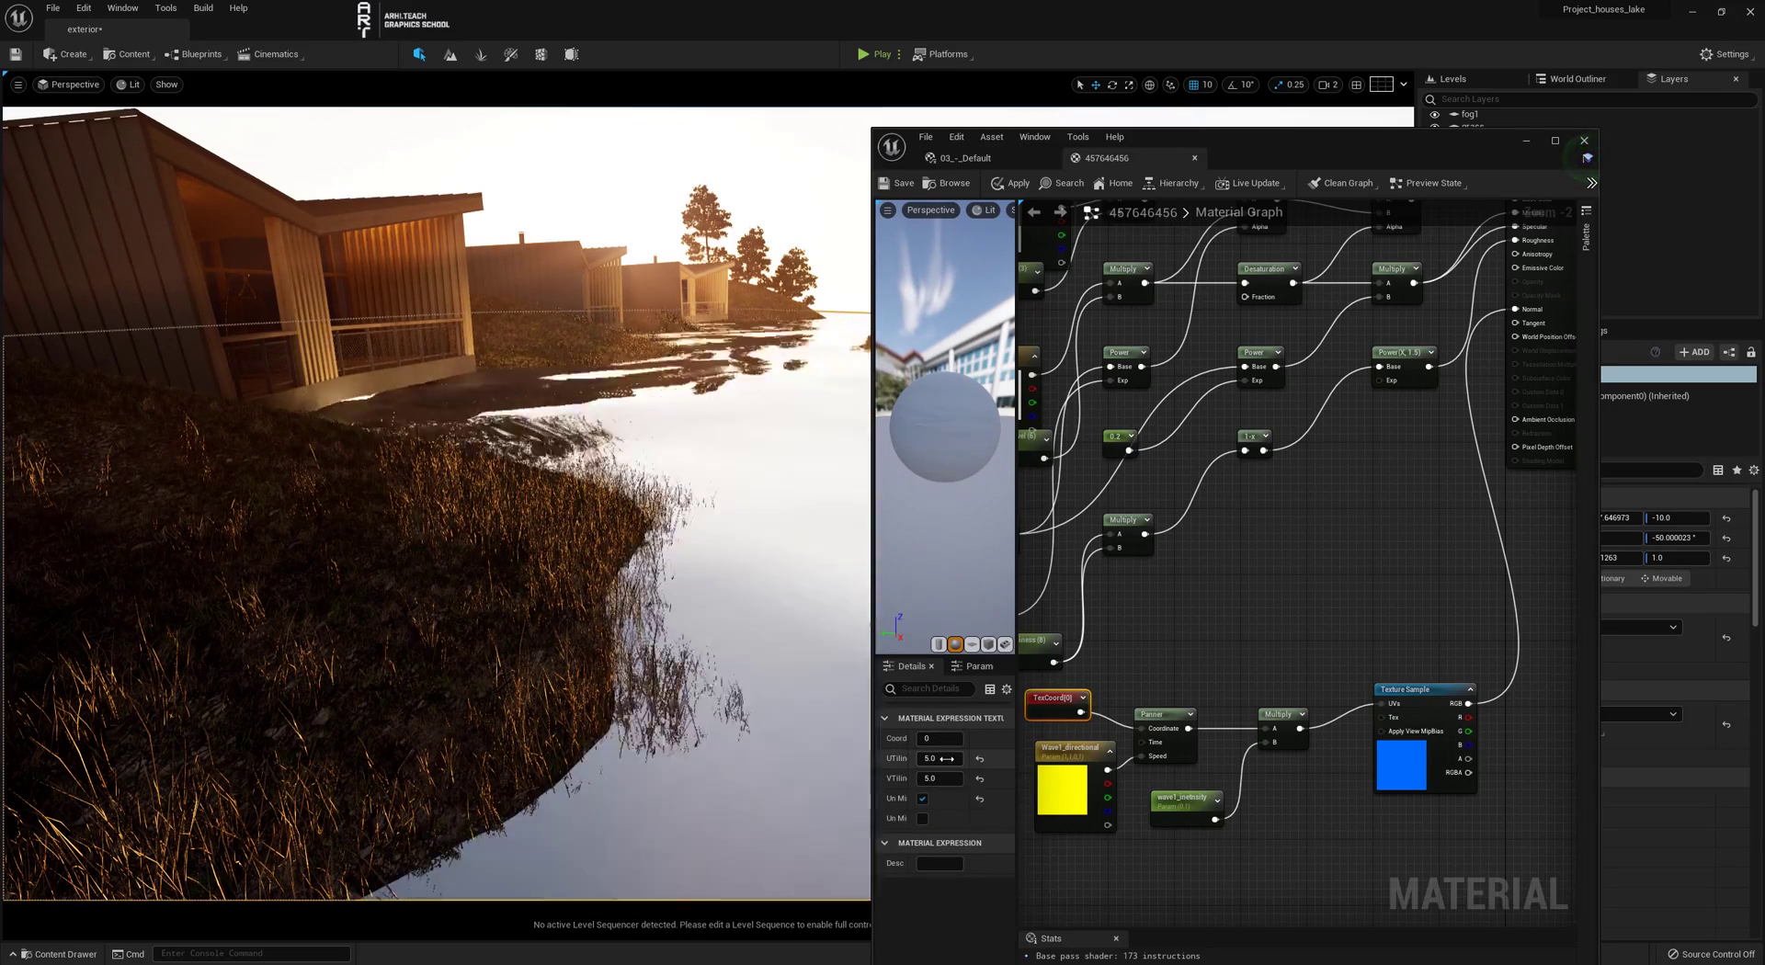
Increase the TexCoord node's U and V tiling to 10
{"action": "key", "text": "Tab"}
{"action": "type", "text": "1"}
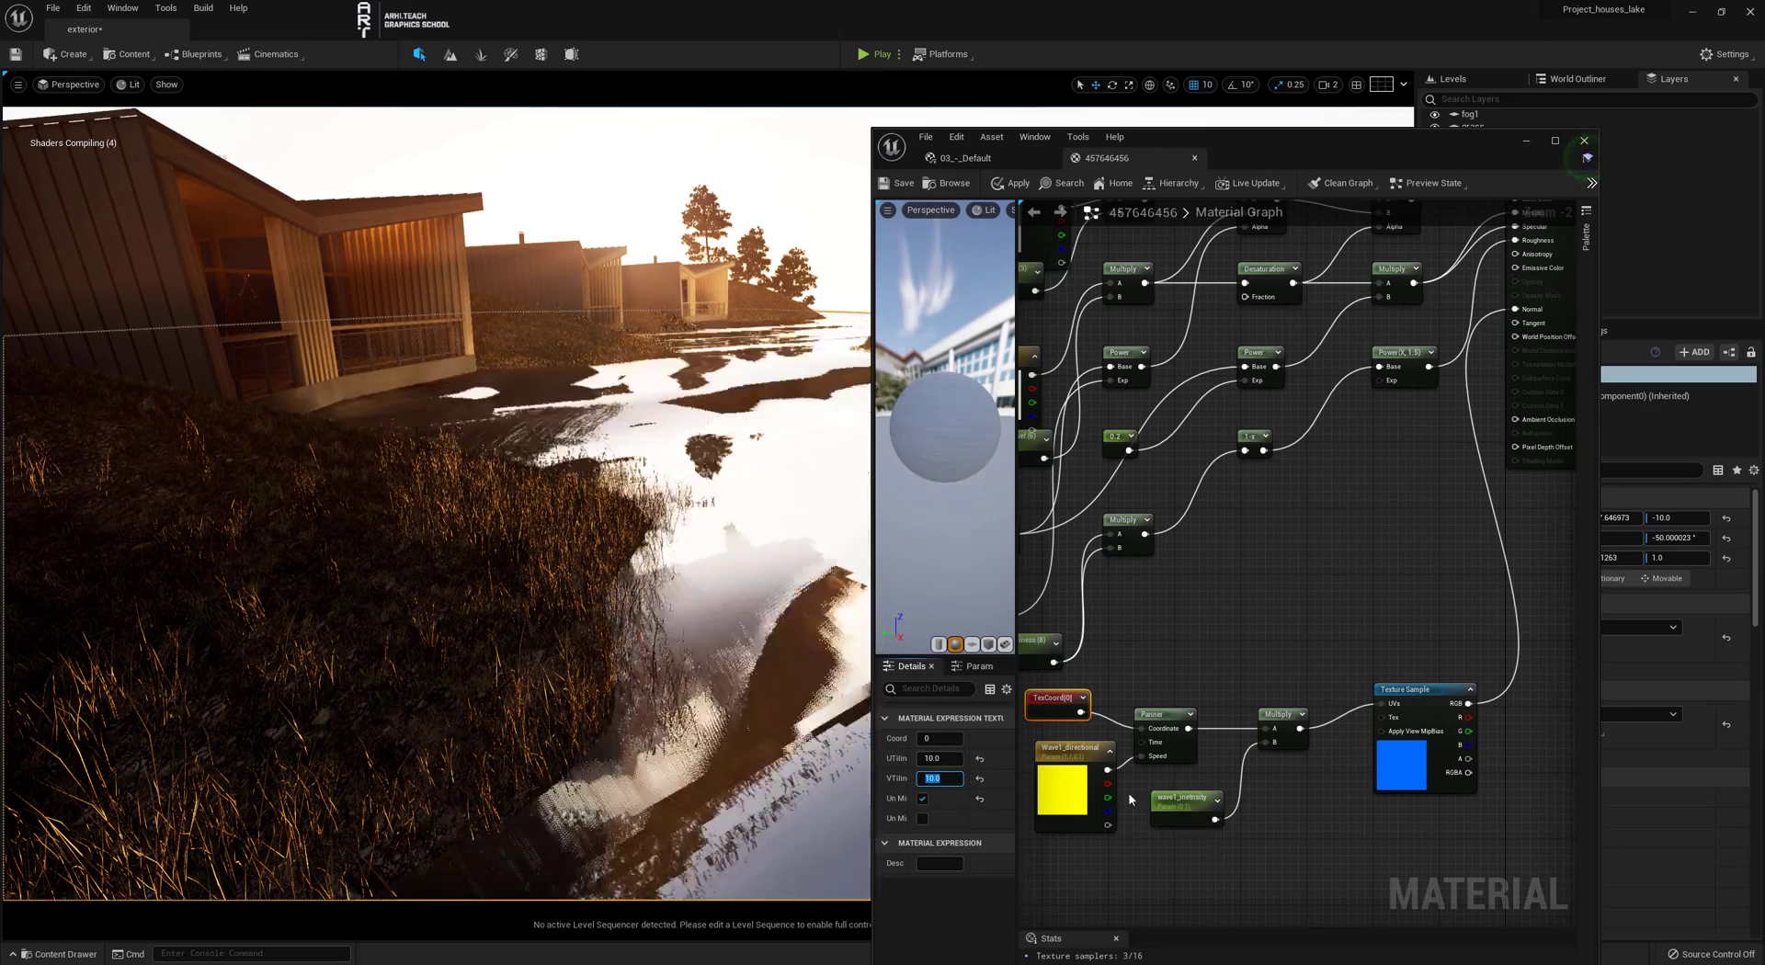
{"action": "left_click", "coordinate": [1185, 805]}
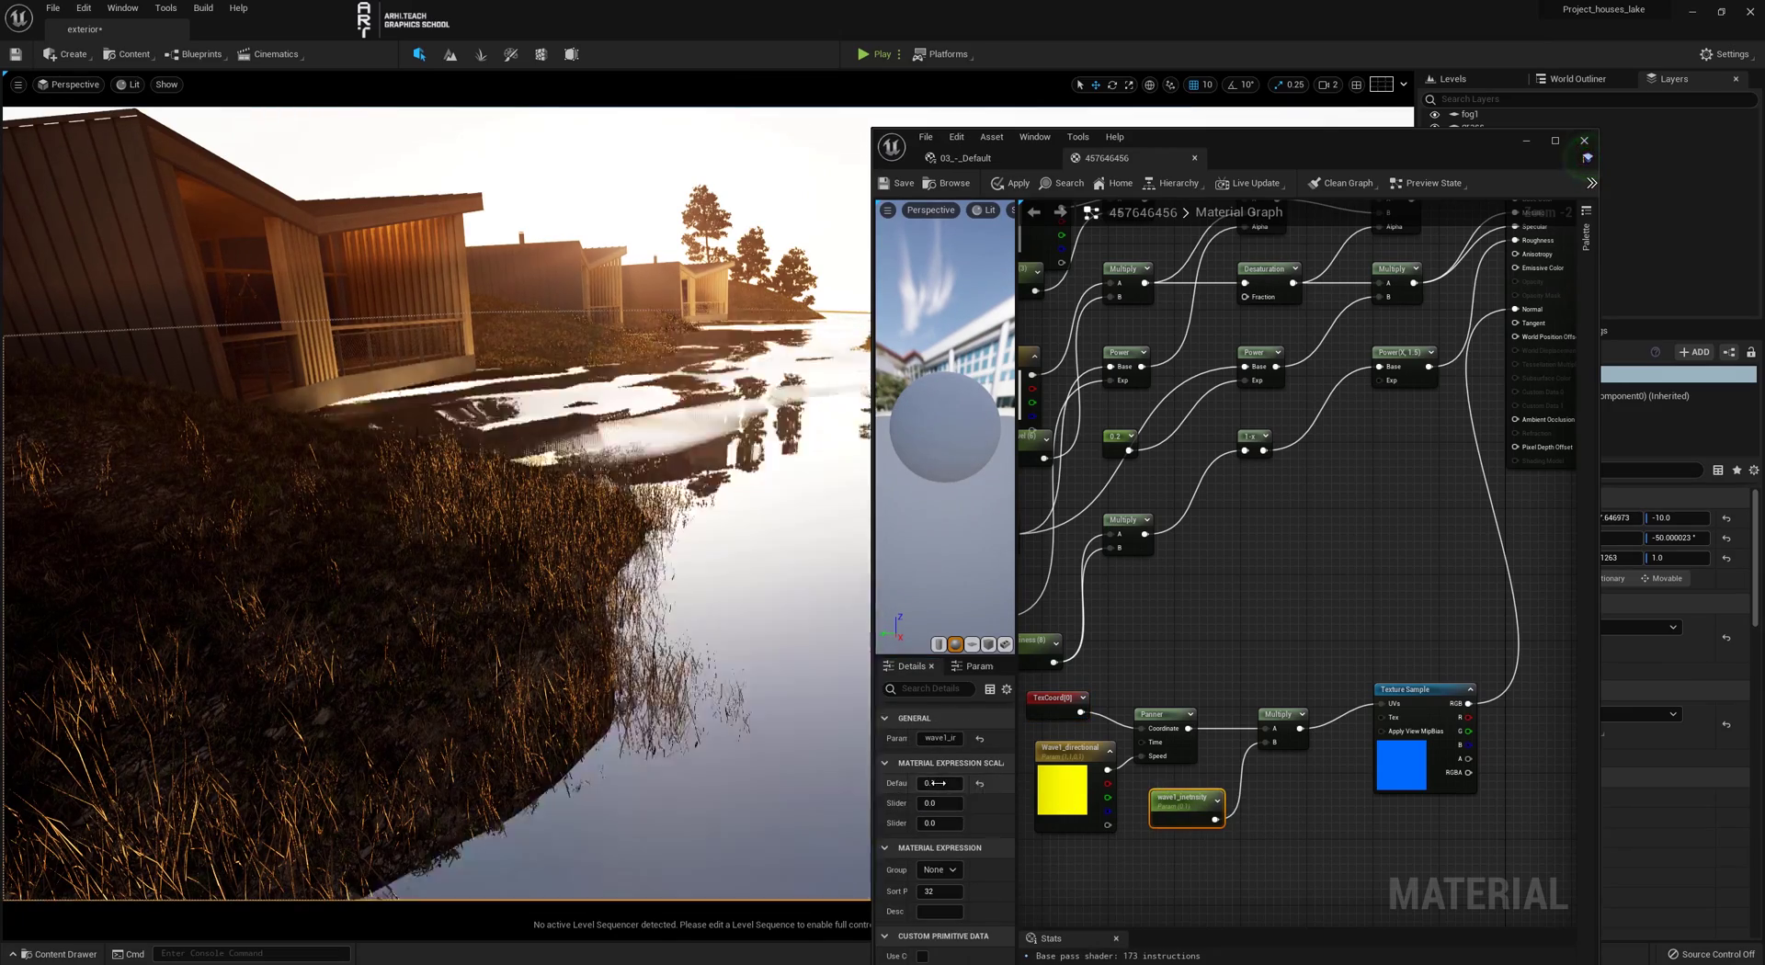
Set the Wave1_directional parameter's red value to 0.1 and green value to 0.15, and accept the color
{"action": "left_click", "coordinate": [1057, 768]}
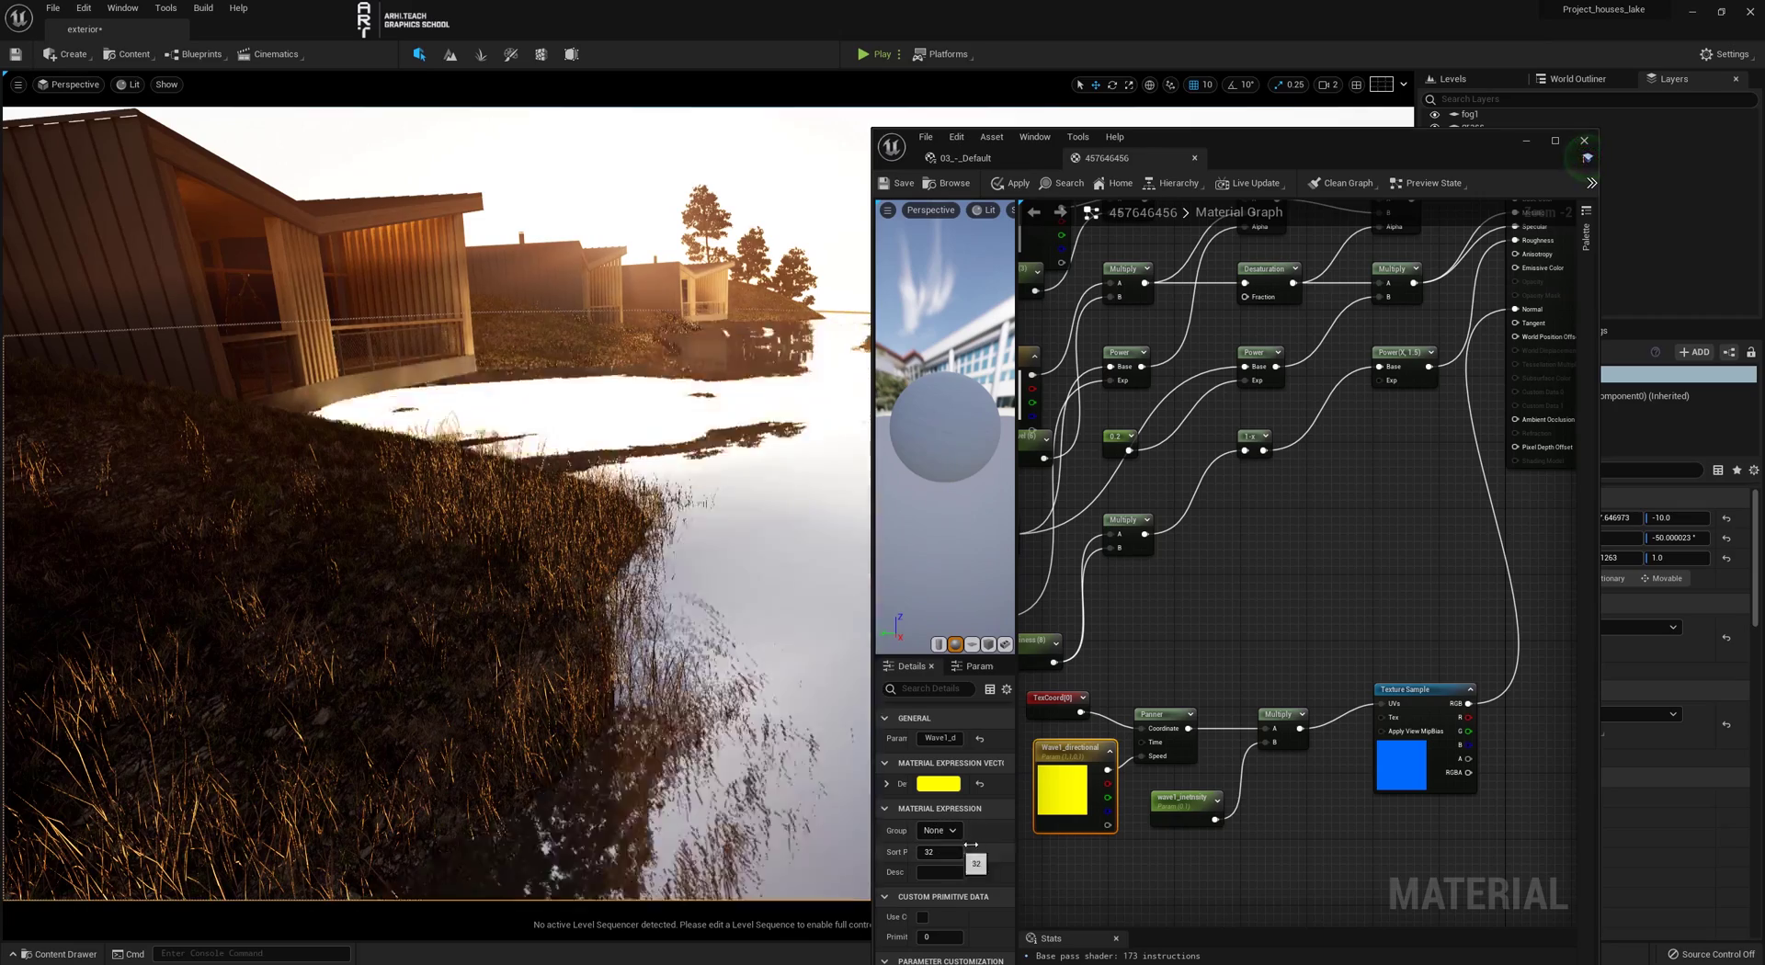
{"action": "double_click", "coordinate": [1062, 781]}
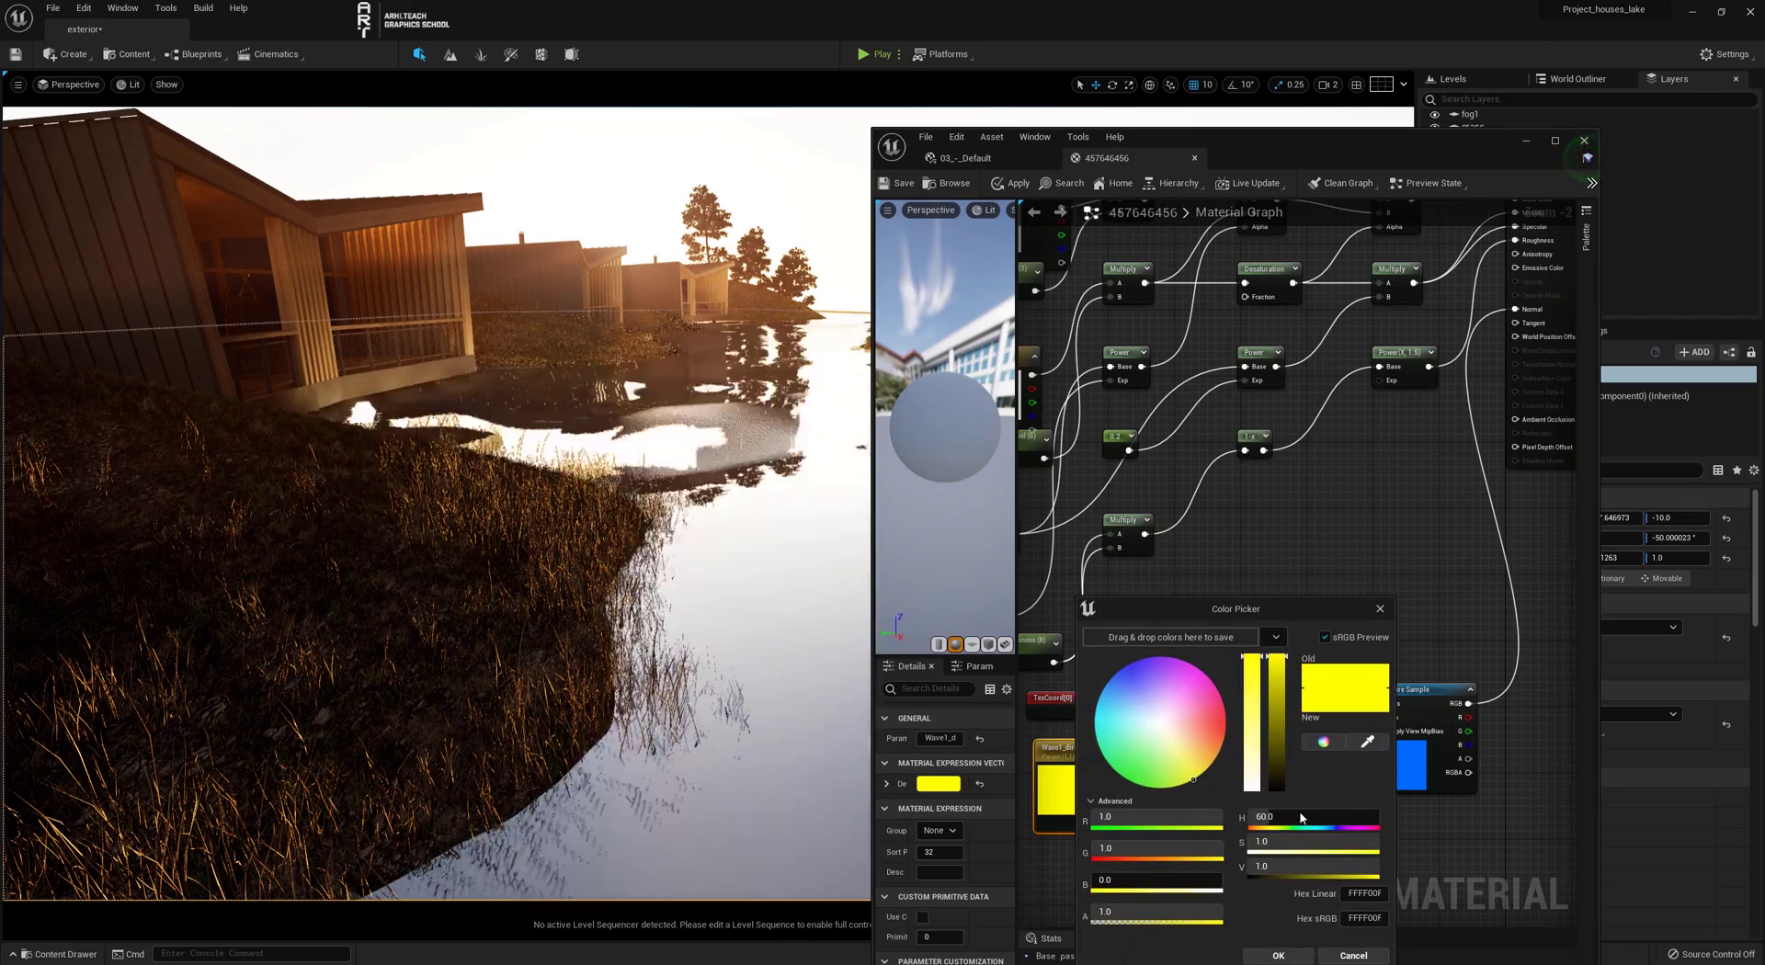
{"action": "left_click", "coordinate": [1149, 818]}
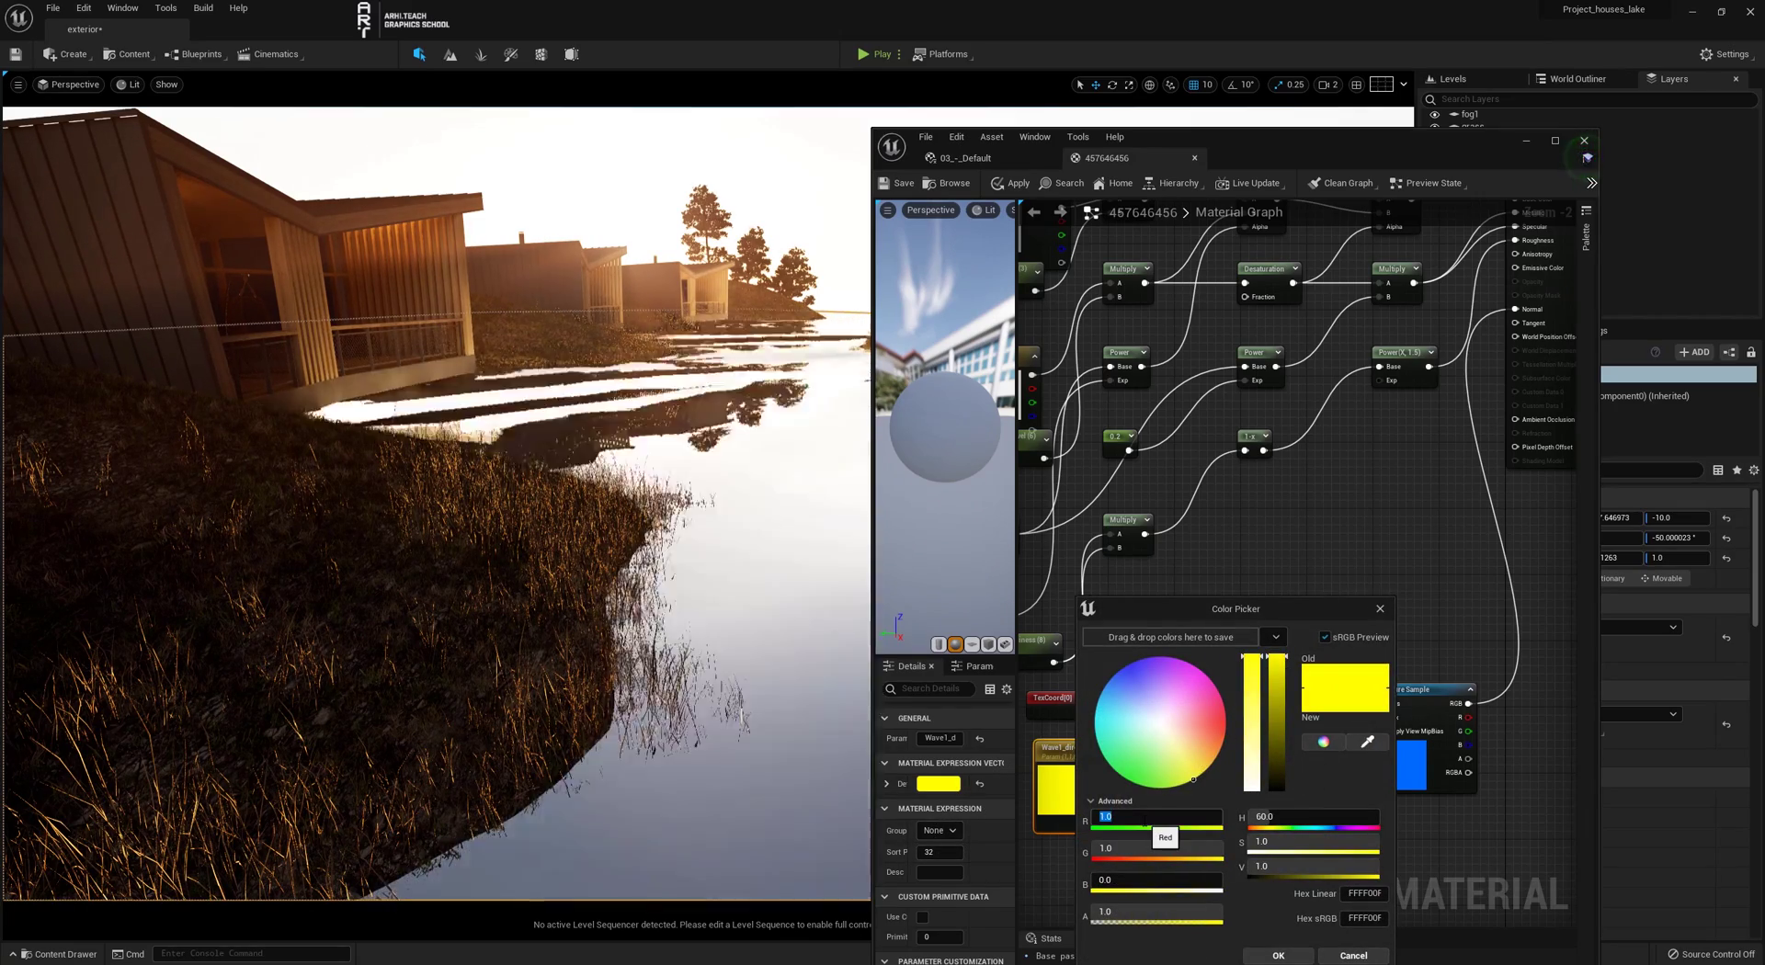
{"action": "type", "text": ".1"}
{"action": "key", "text": "Return"}
{"action": "left_click", "coordinate": [1129, 850]}
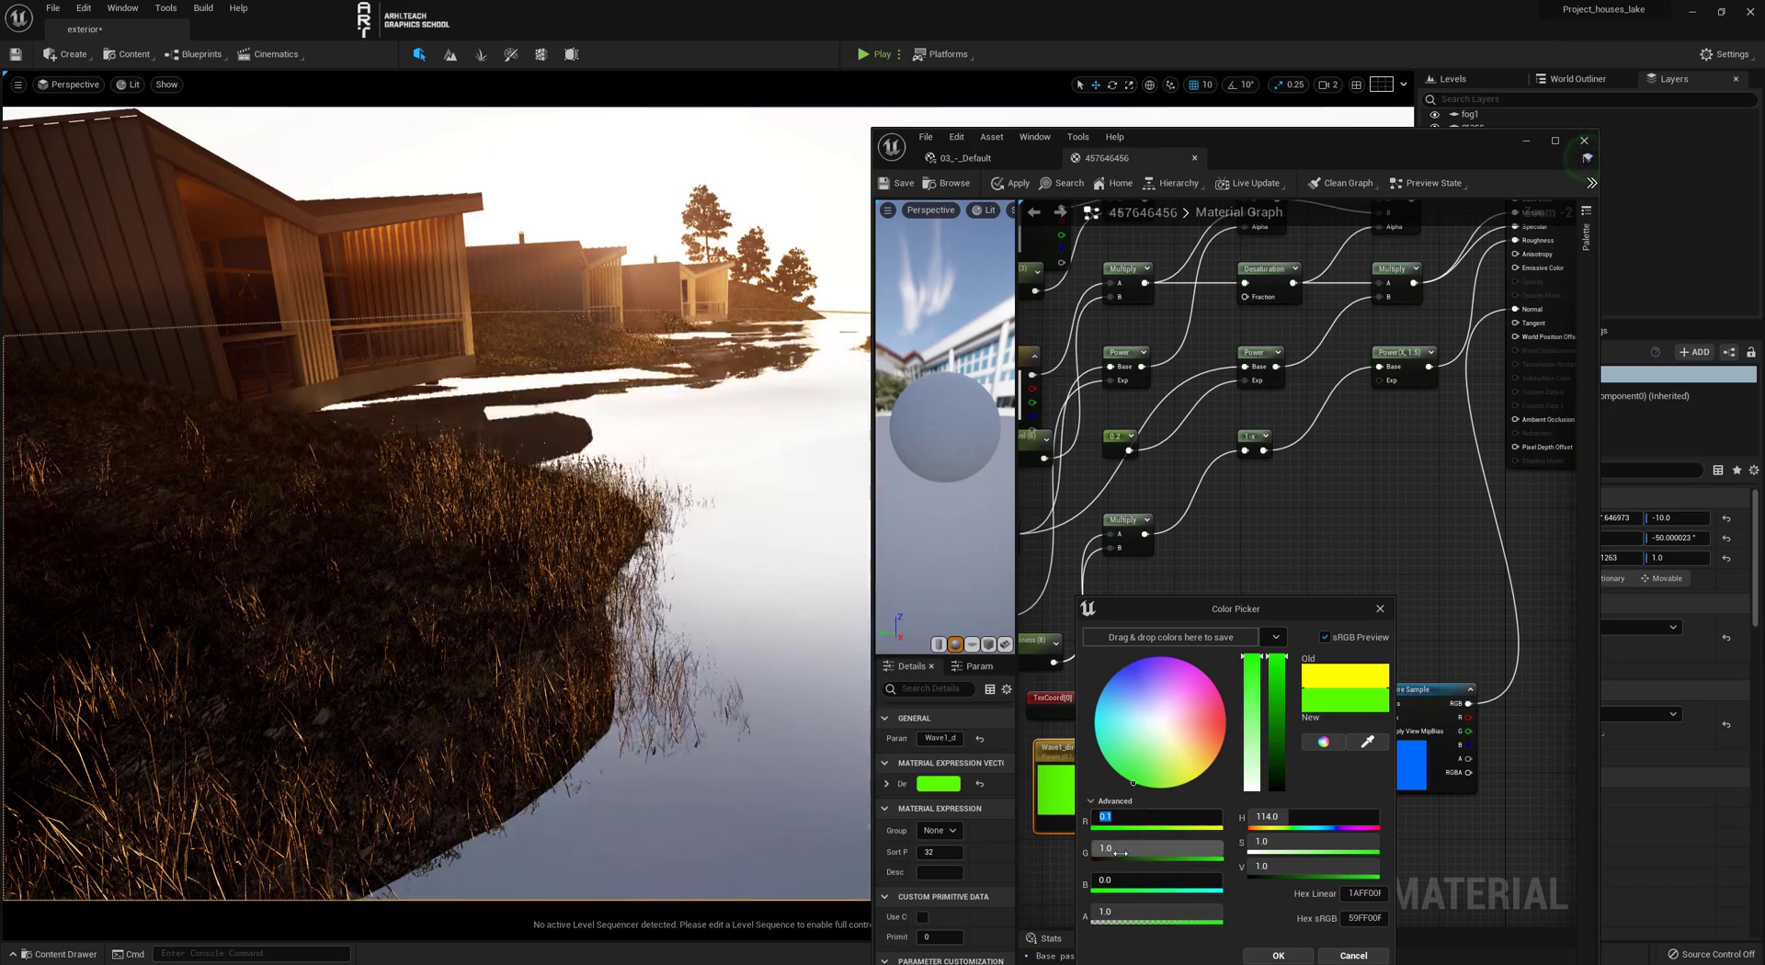
{"action": "type", "text": ".15"}
{"action": "key", "text": "Return"}
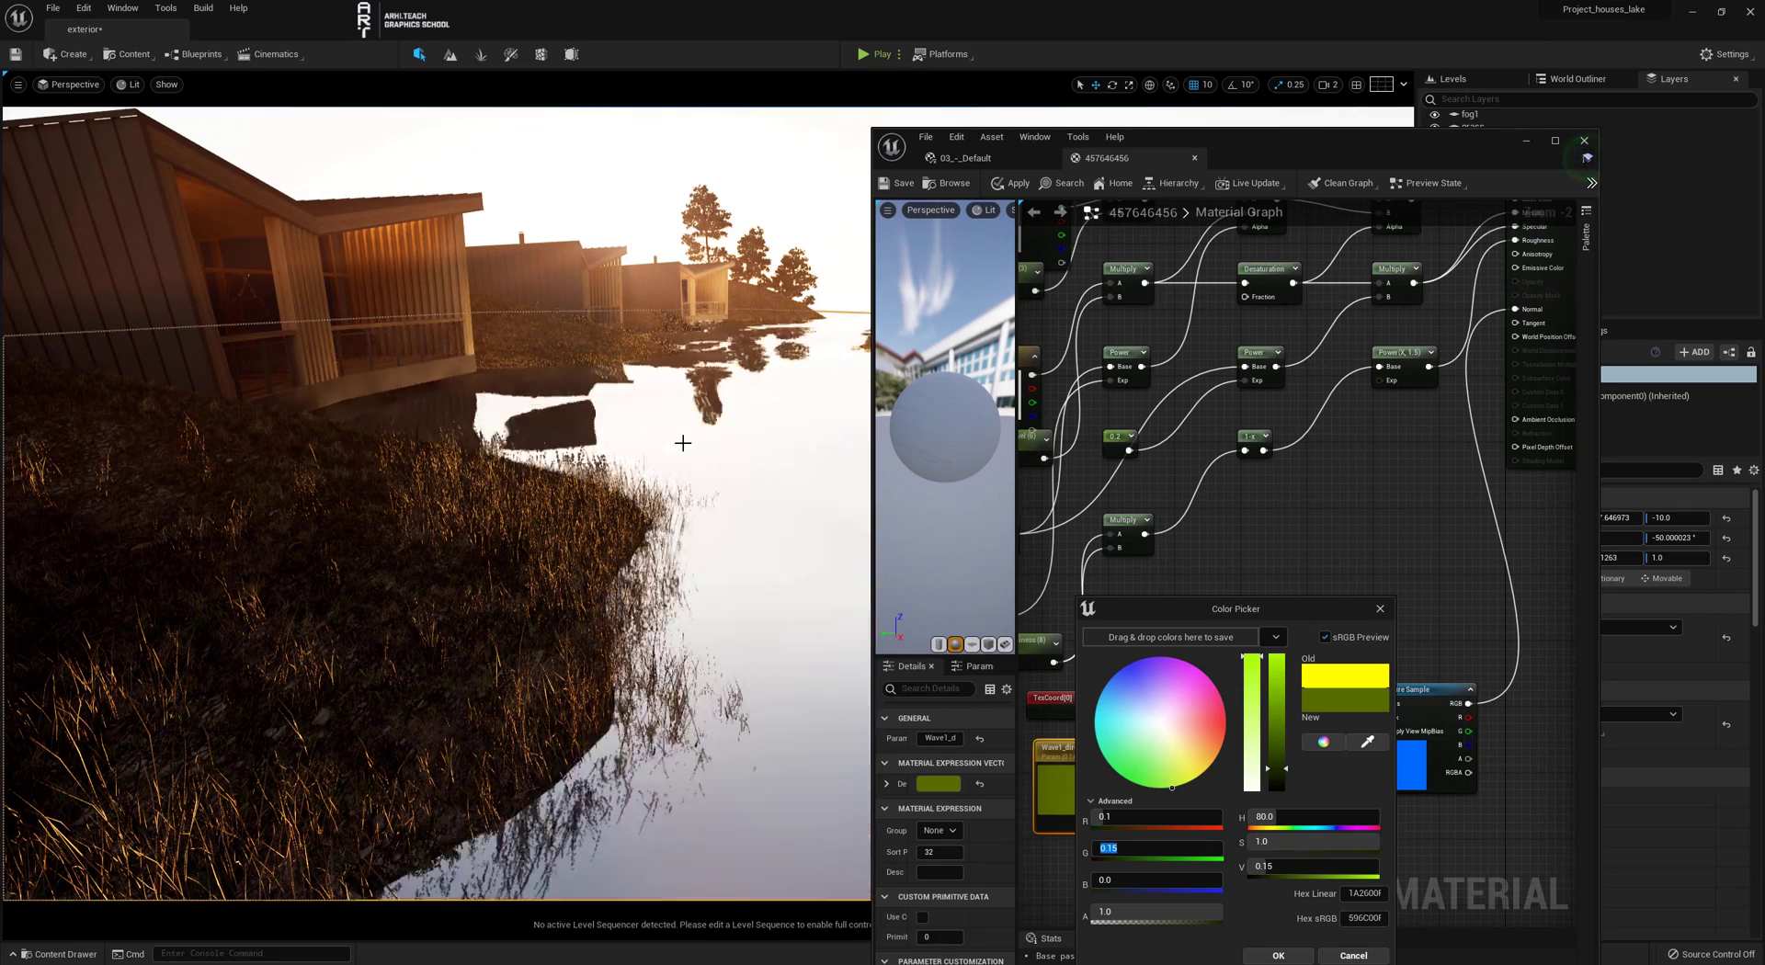
{"action": "left_click", "coordinate": [1267, 957]}
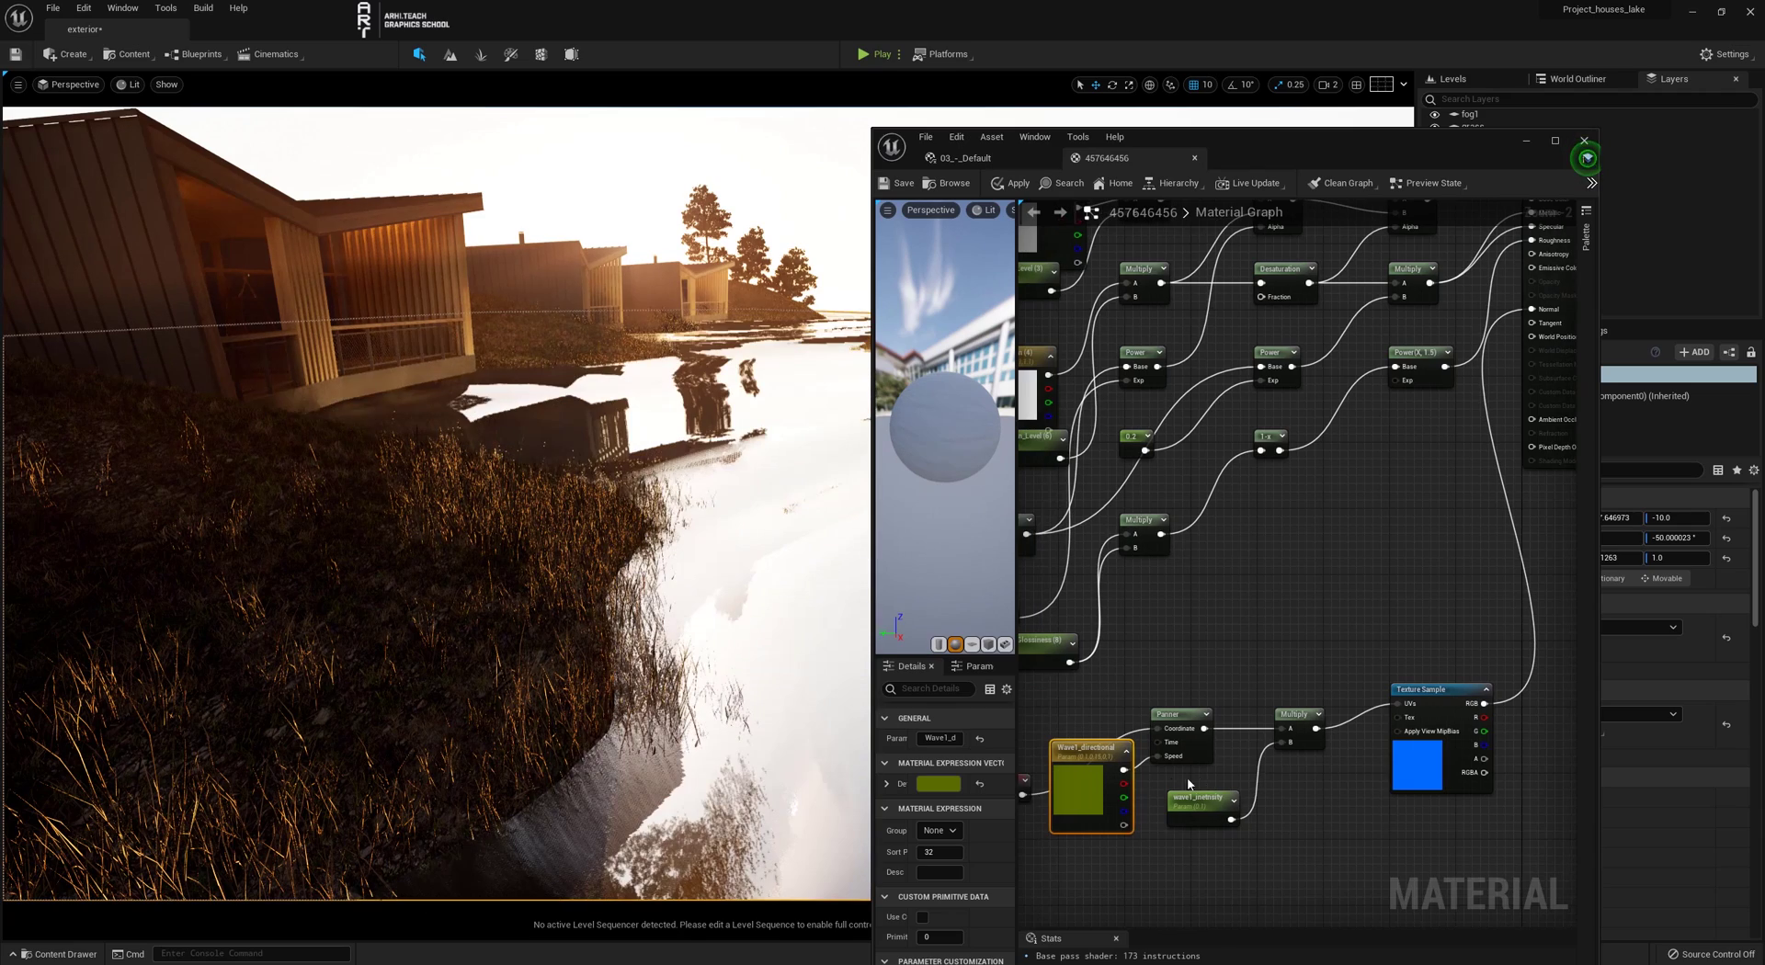
Move the TexCoord node above Wave1_directional, set its U and V tiling to 12, and save the material
{"action": "right_click_drag", "start_coordinate": [1328, 630], "coordinate": [1190, 662]}
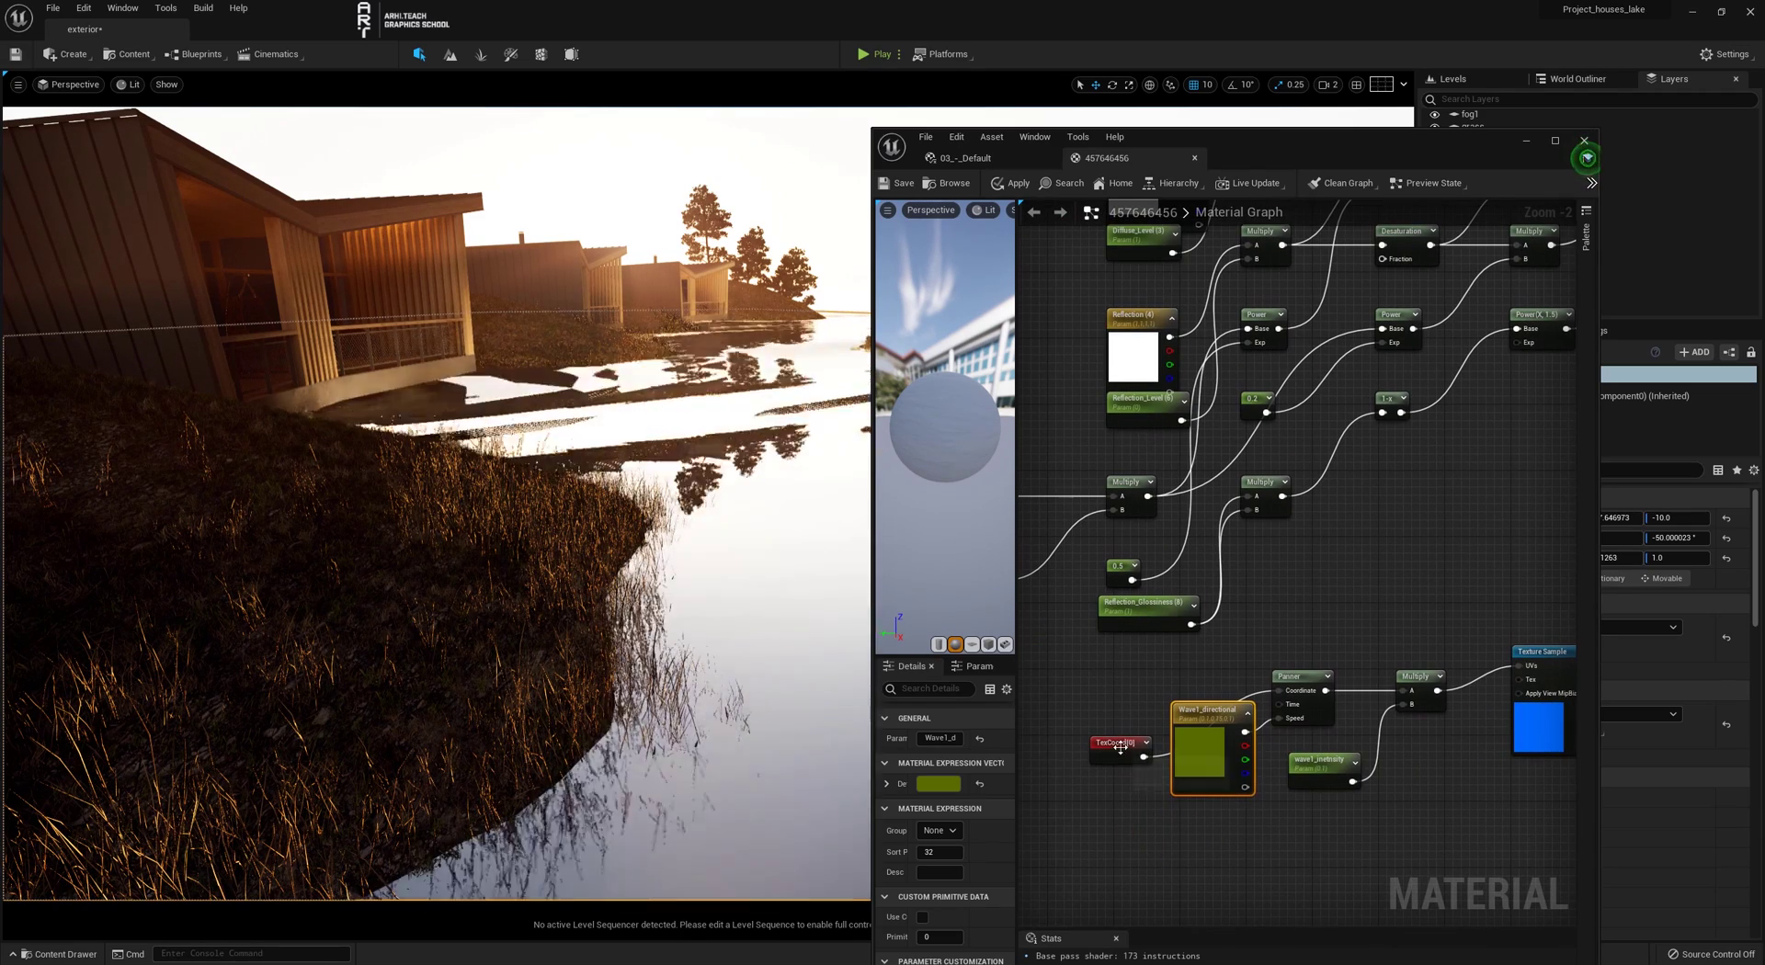
{"action": "left_click_drag", "start_coordinate": [1120, 747], "coordinate": [1120, 665]}
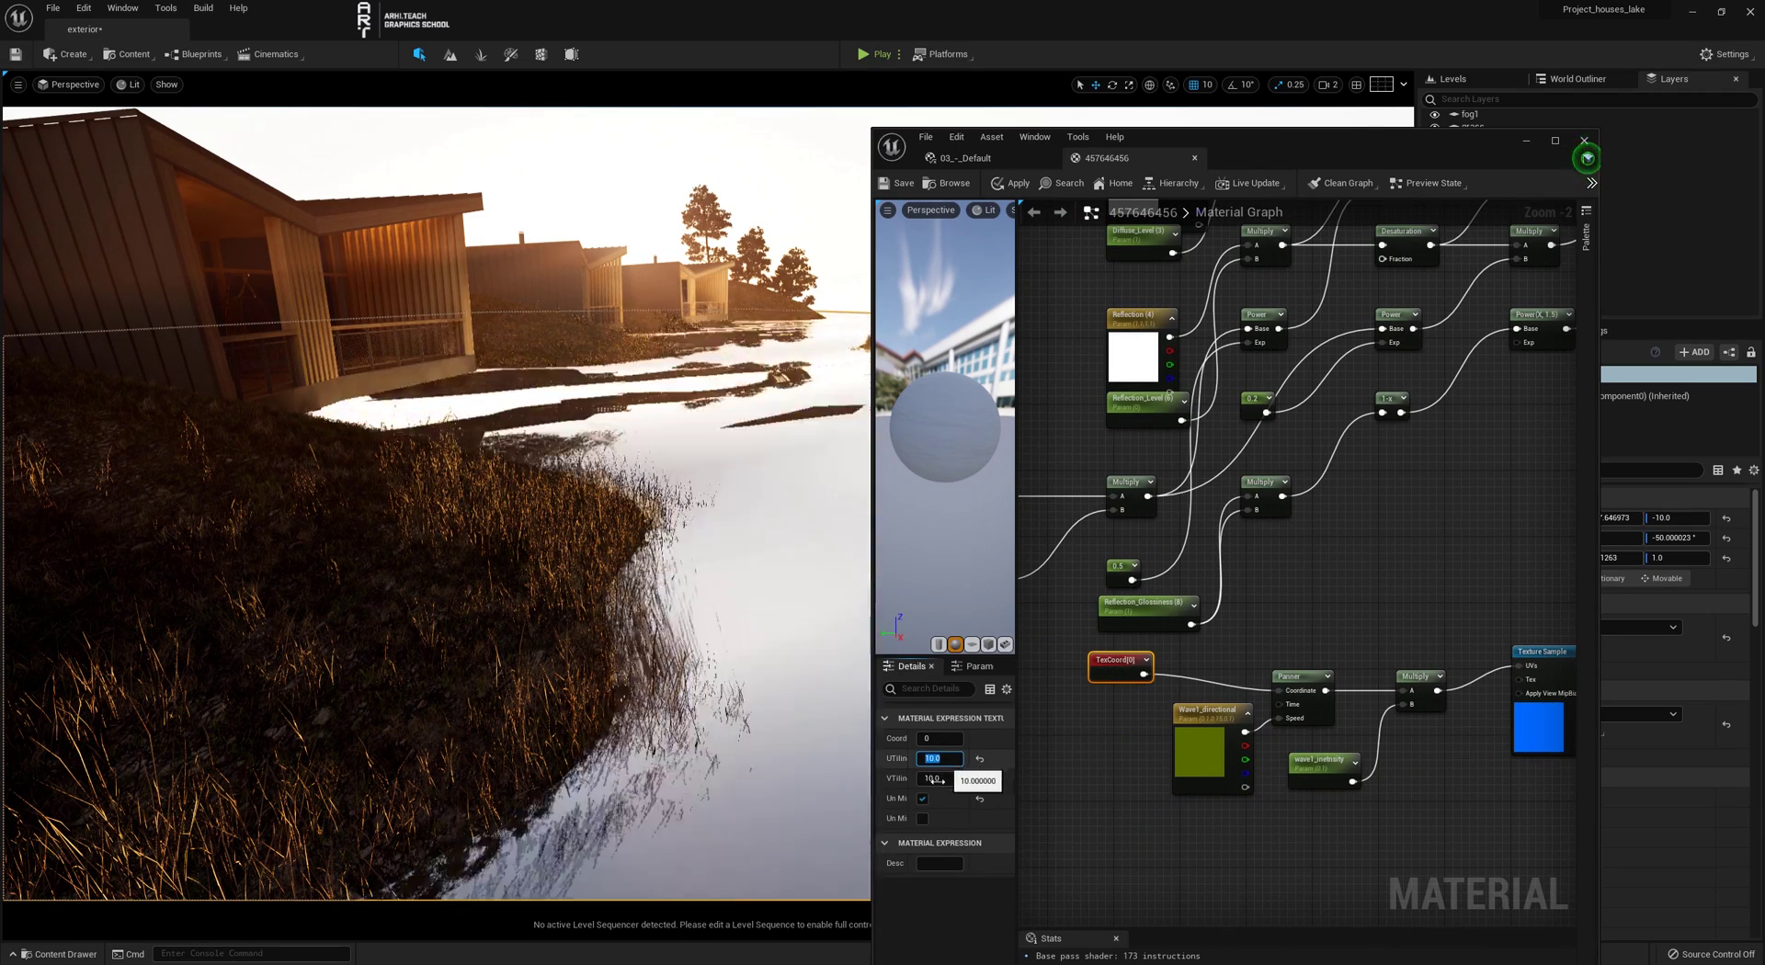
{"action": "type", "text": "12"}
{"action": "left_click", "coordinate": [933, 778]}
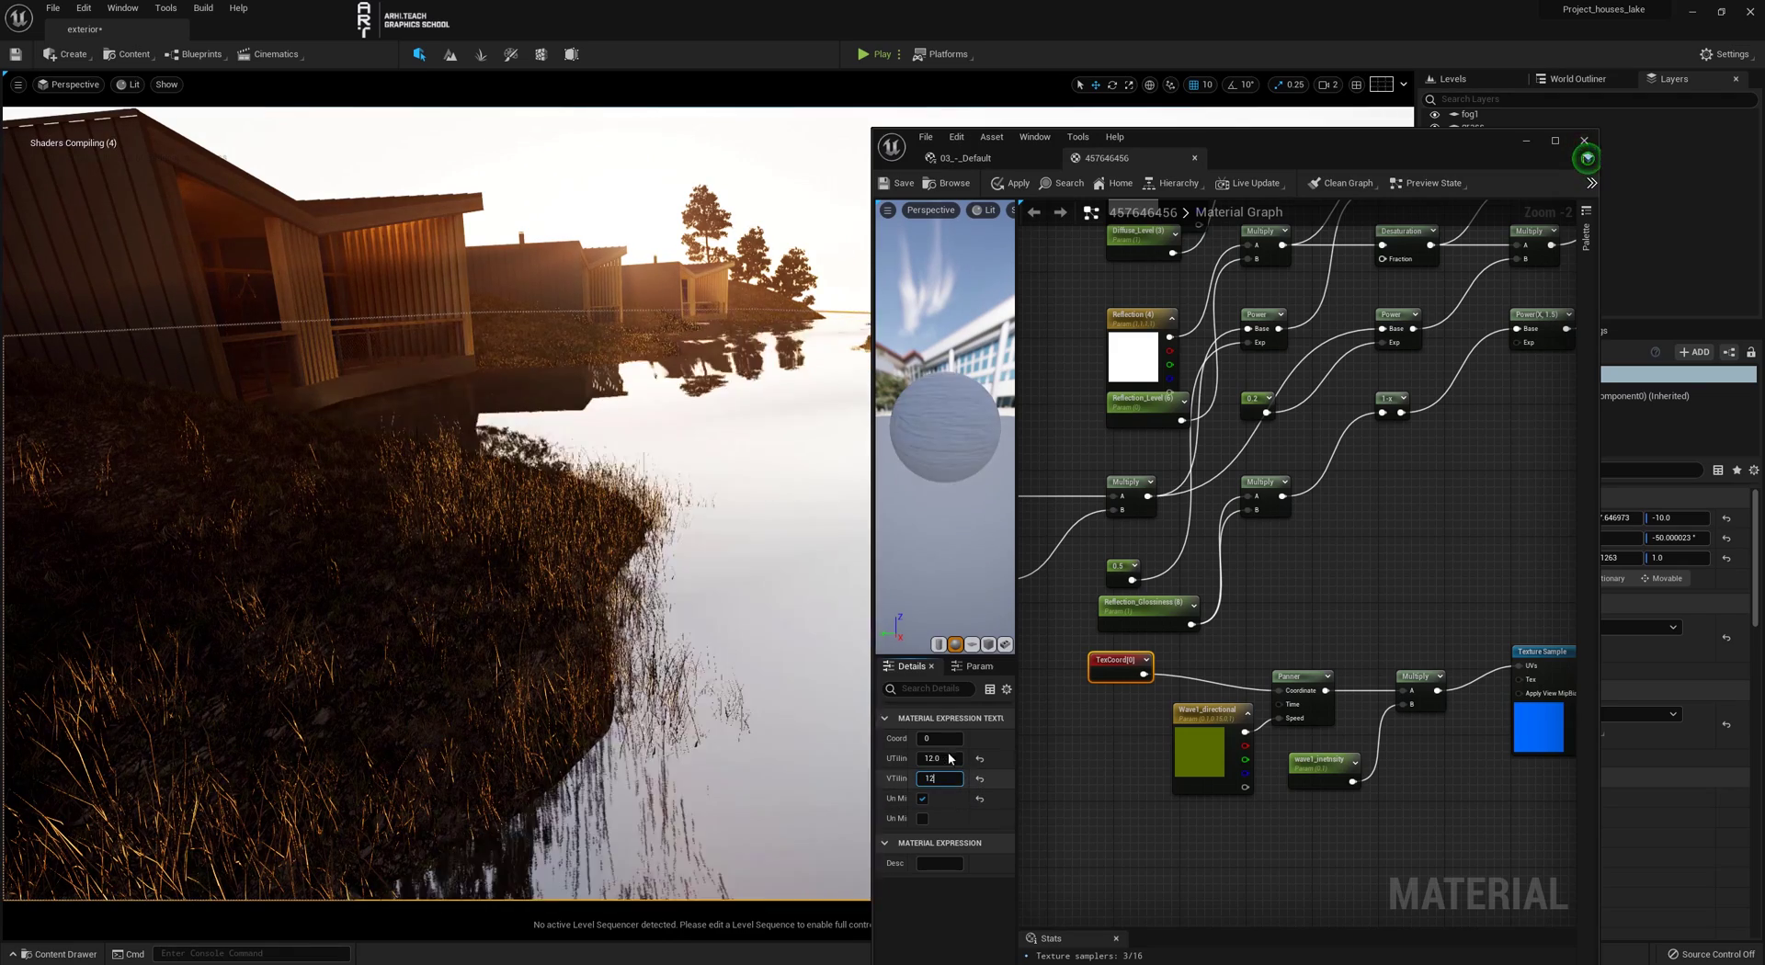
{"action": "key", "text": "shift+Tab"}
{"action": "left_click", "coordinate": [889, 188]}
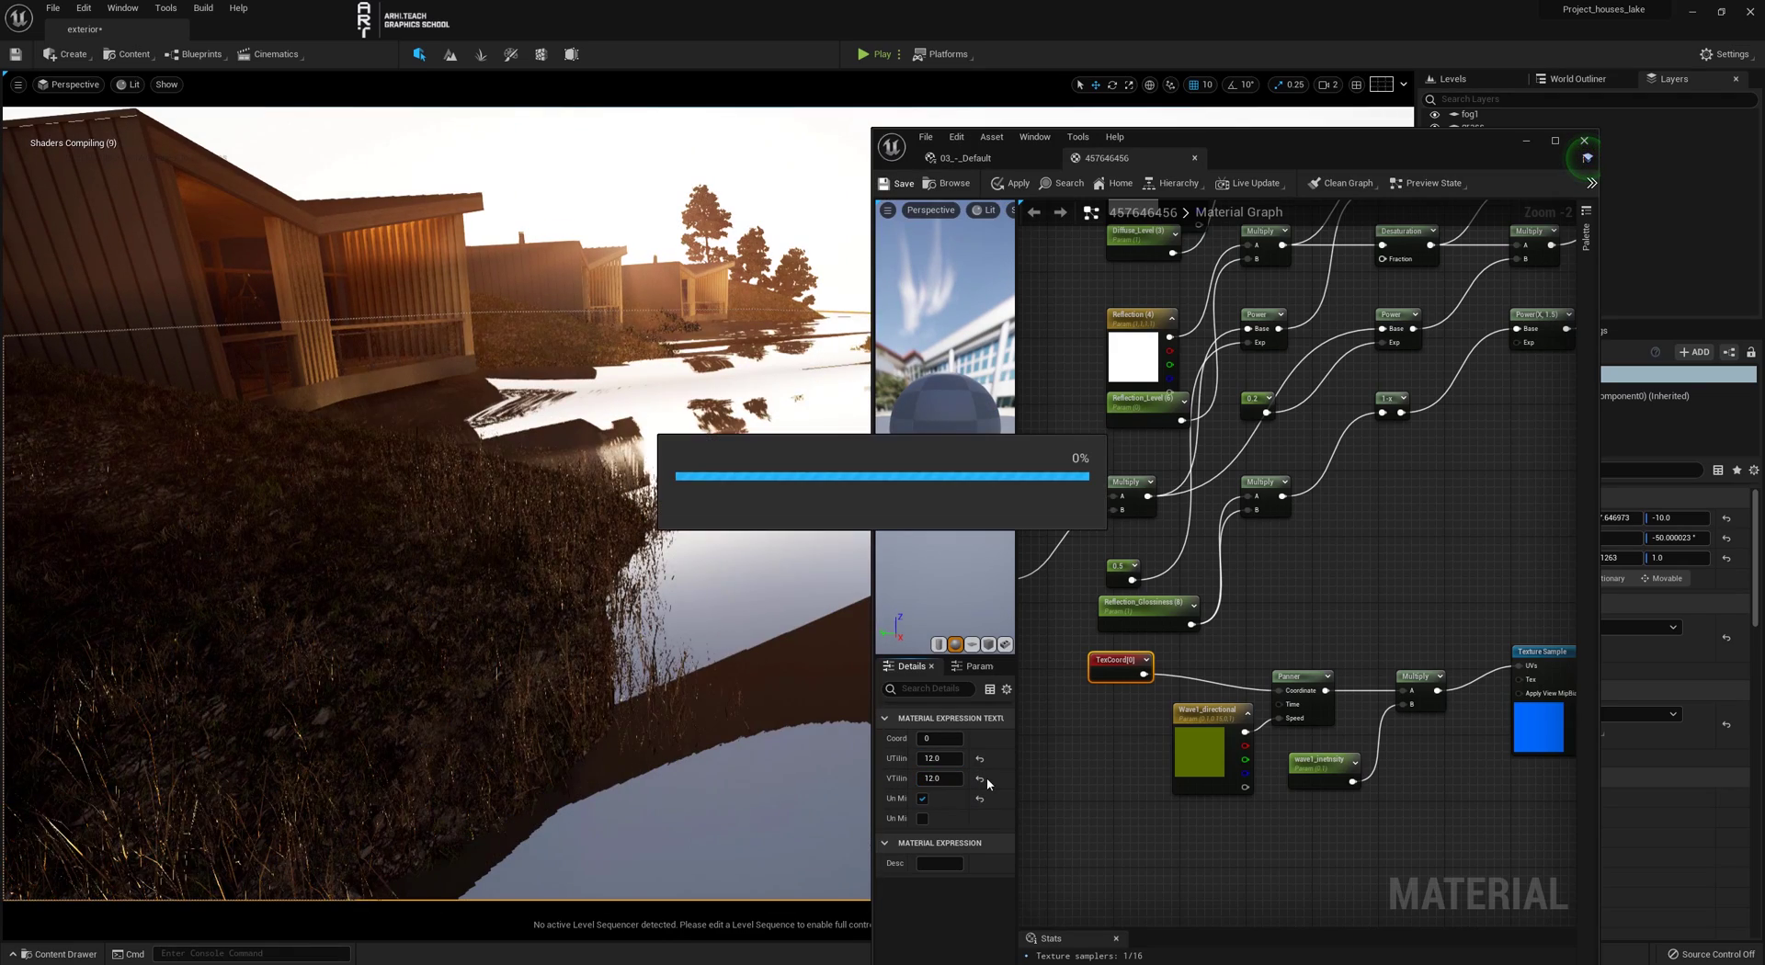
Set the TexCoord node's U tiling to 22 and V tiling to 44, saving the material after each change
{"action": "left_click", "coordinate": [947, 759]}
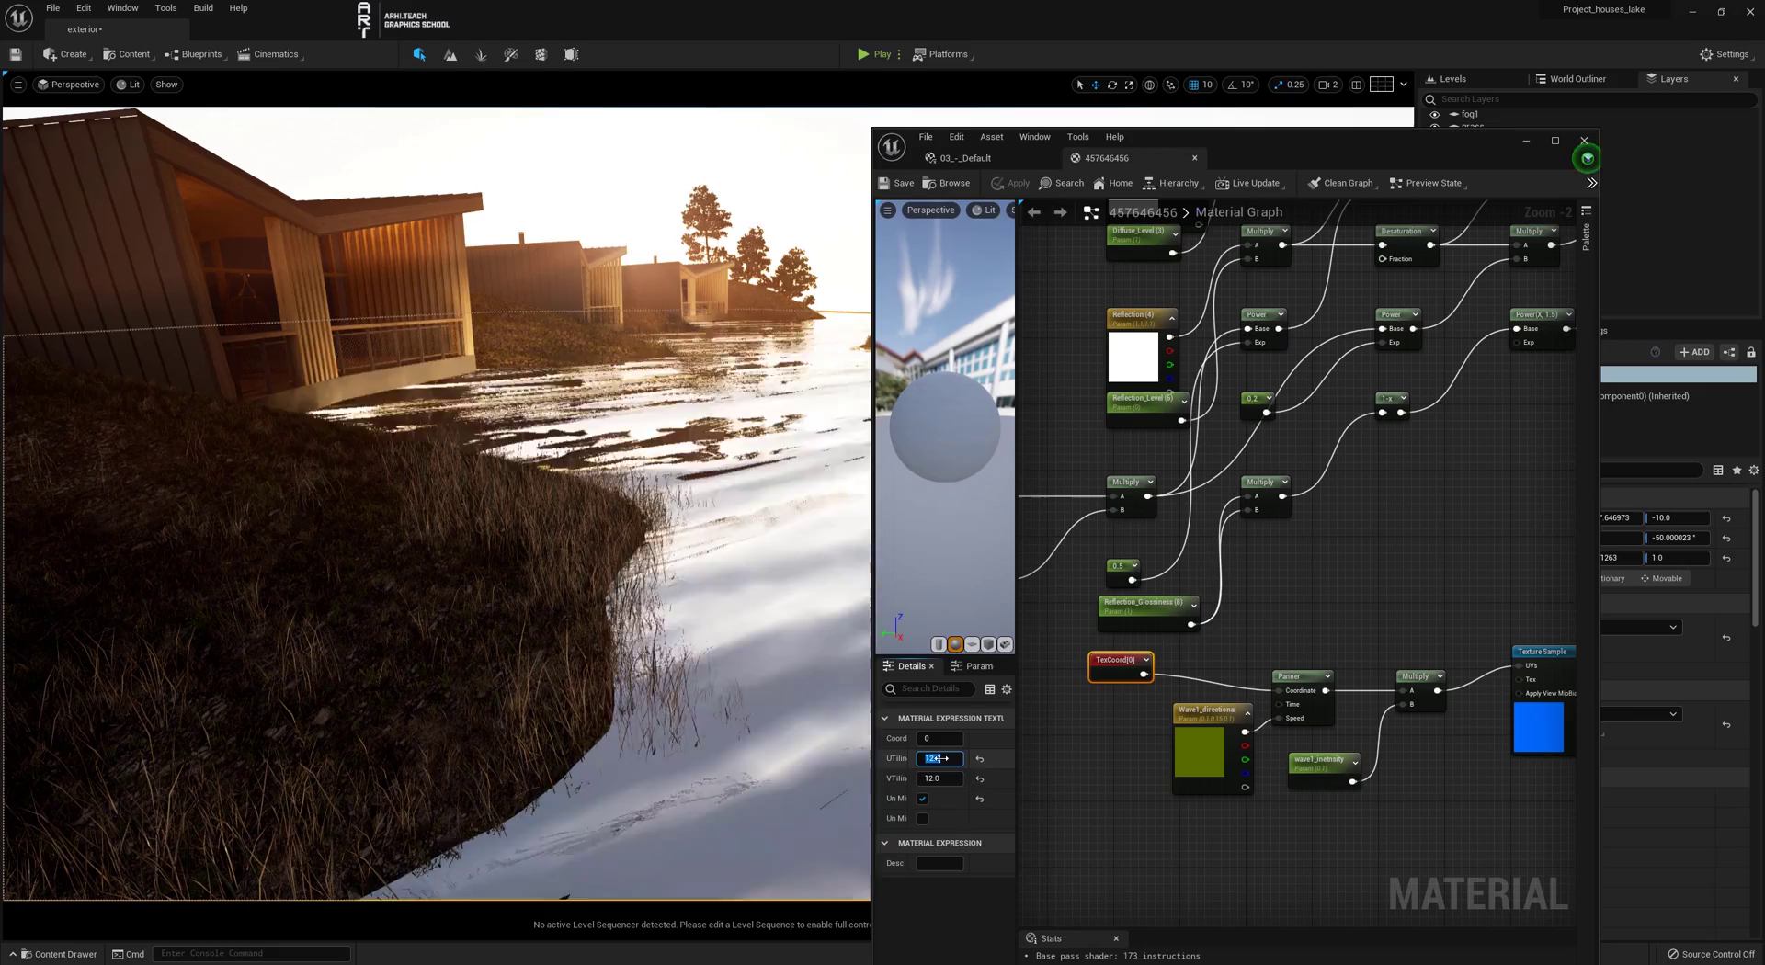
{"action": "type", "text": "22"}
{"action": "key", "text": "Return"}
{"action": "left_click", "coordinate": [891, 188]}
{"action": "left_click", "coordinate": [948, 778]}
{"action": "type", "text": "44"}
{"action": "key", "text": "Return"}
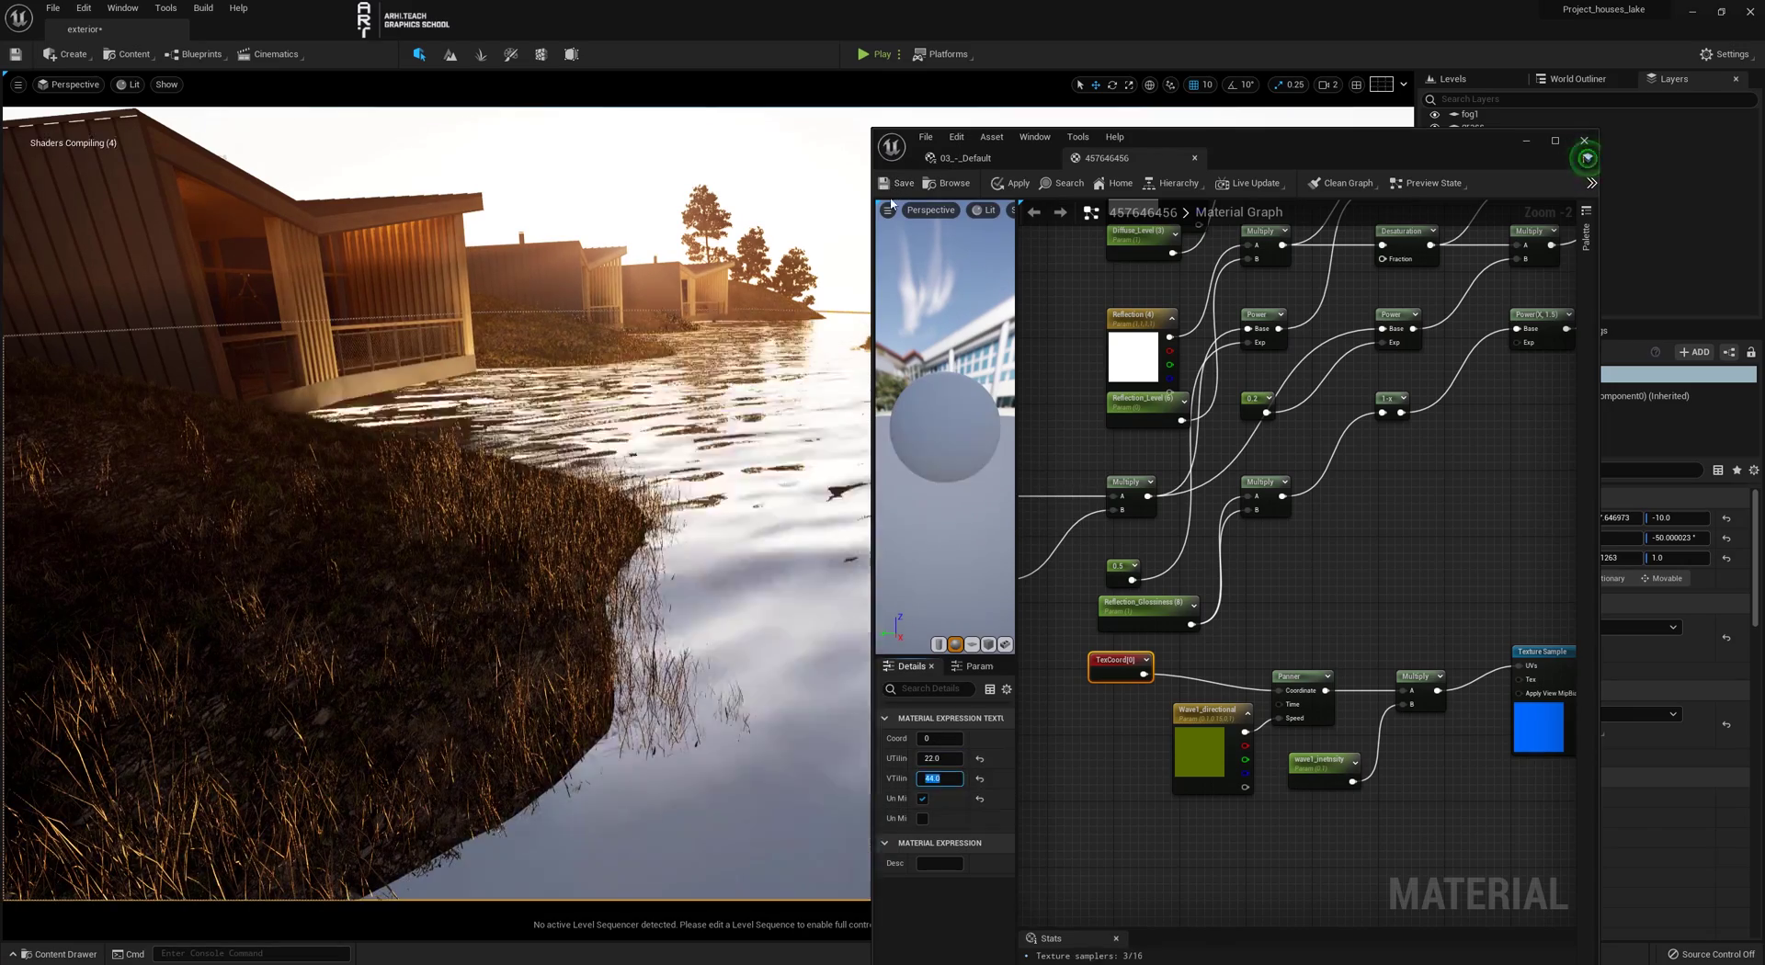
{"action": "left_click", "coordinate": [891, 188]}
Set the TexCoord node's U tiling to 88 and save the material
{"action": "left_click", "coordinate": [947, 759]}
{"action": "type", "text": "88"}
{"action": "key", "text": "Return"}
{"action": "left_click", "coordinate": [892, 191]}
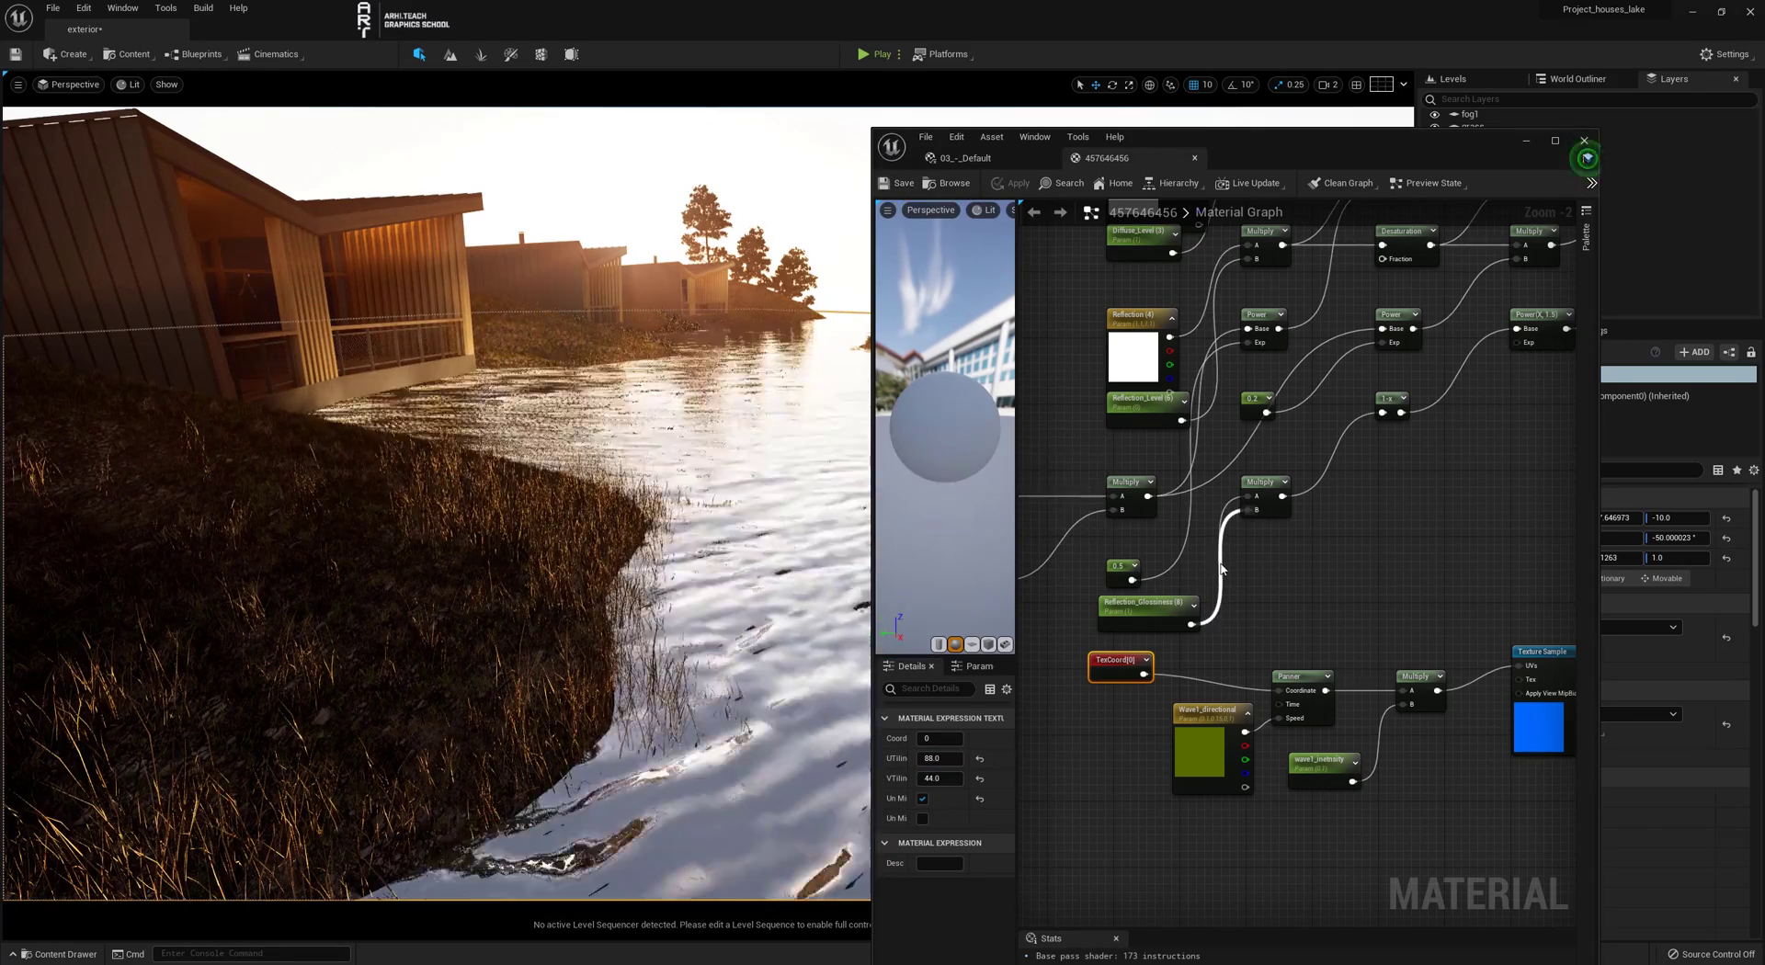
Set the TexCoord node's U tiling to 144 and V tiling to 75
{"action": "right_click_drag", "start_coordinate": [1193, 533], "coordinate": [1159, 506]}
{"action": "left_click", "coordinate": [947, 759]}
{"action": "type", "text": "144"}
{"action": "left_click", "coordinate": [949, 779]}
{"action": "type", "text": "75"}
{"action": "key", "text": "Return"}
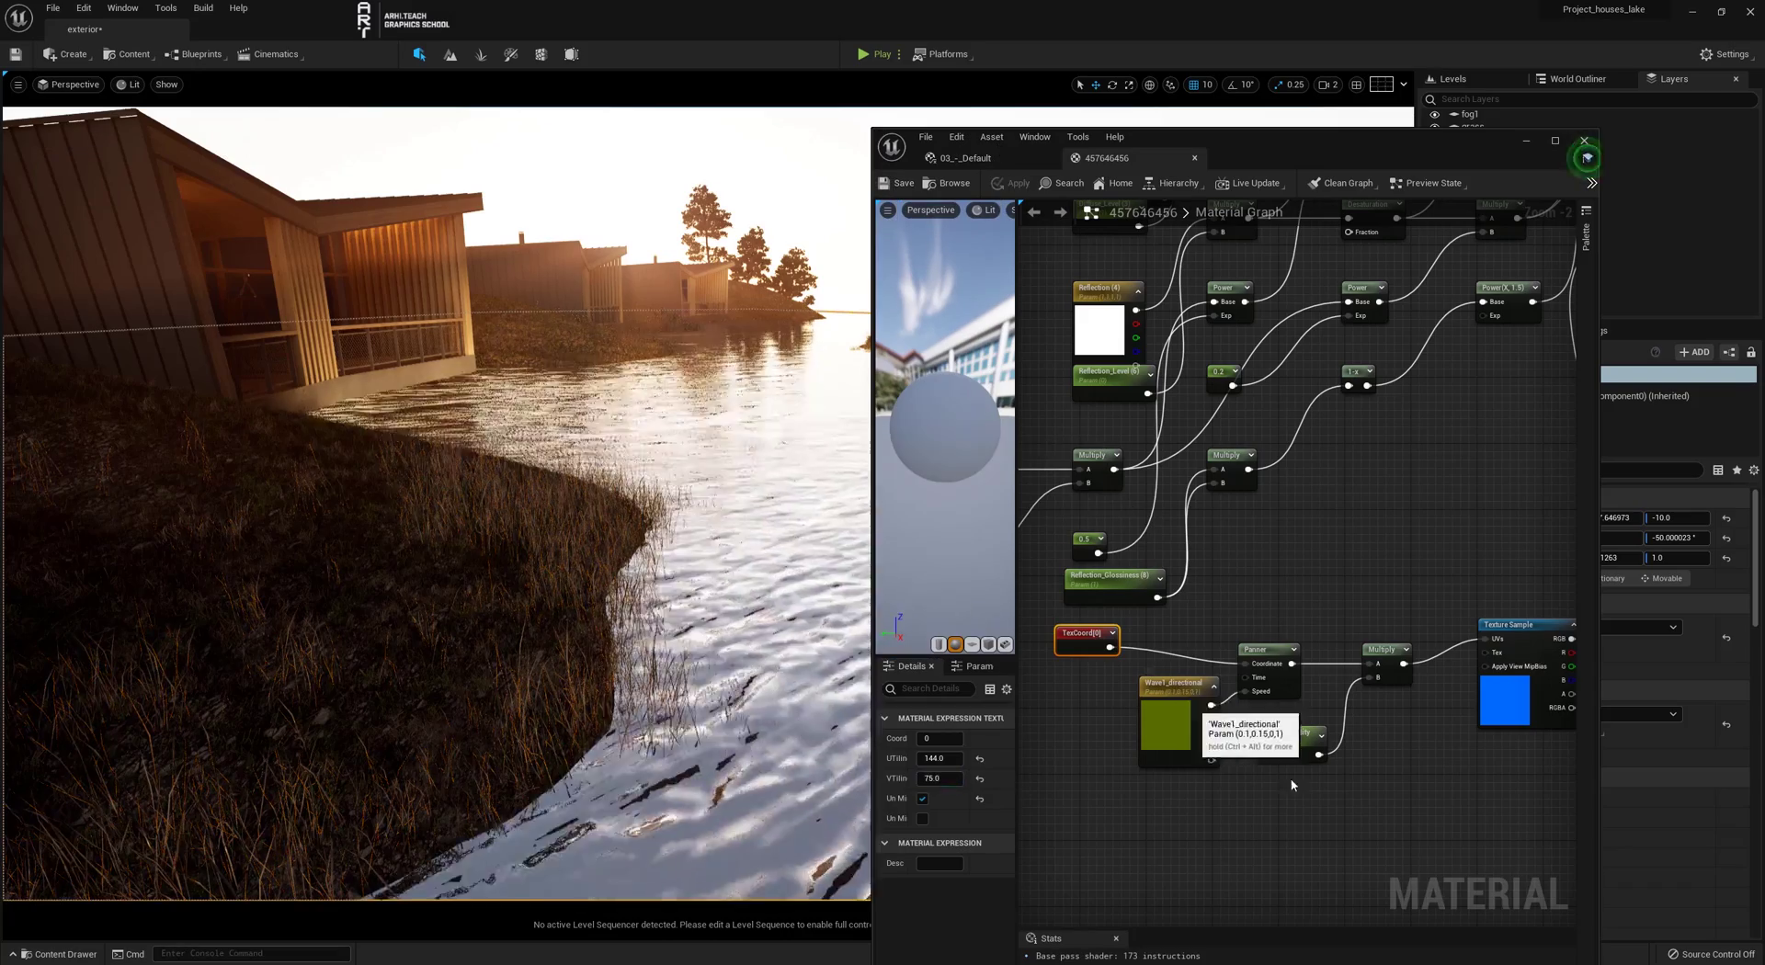
Set the Wave1_directional parameter's red value to 0.003 and green value to 0.007
{"action": "double_click", "coordinate": [1166, 724]}
{"action": "left_click", "coordinate": [1232, 848]}
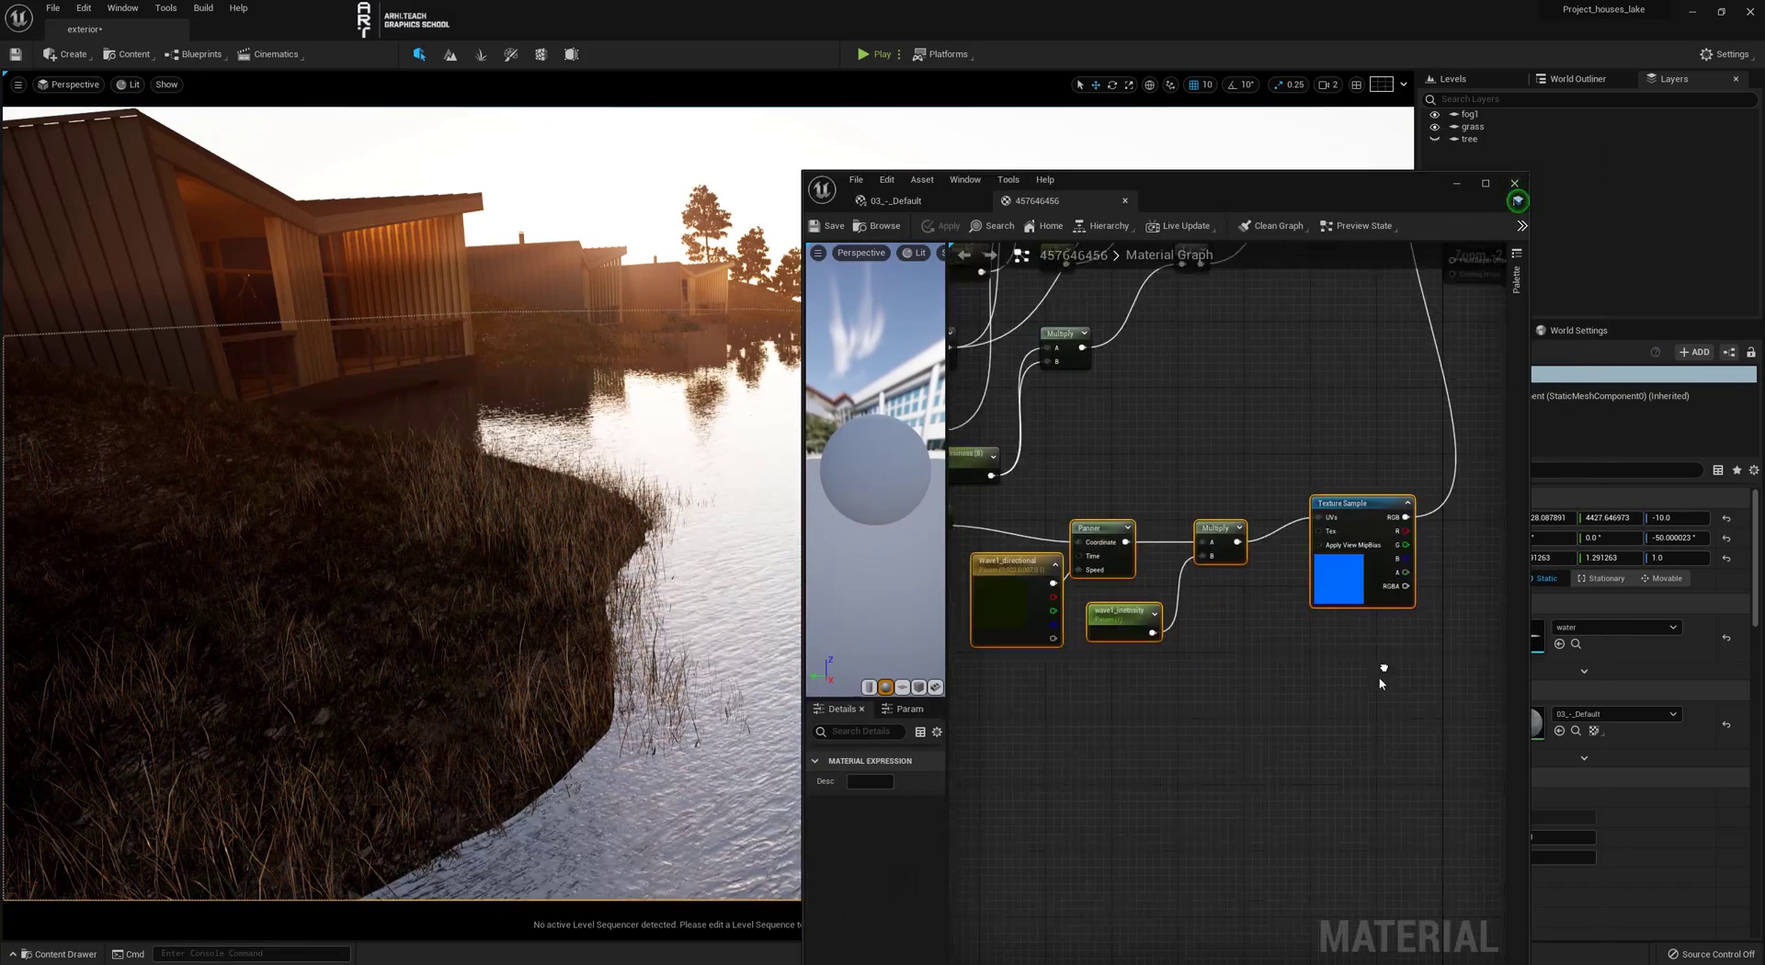
Duplicate the wave node chain below the original and connect TexCoord to the copied Panner's Coordinate input
{"action": "scroll", "coordinate": [1379, 670], "scroll_direction": "down", "scroll_amount": 2}
{"action": "key", "text": "ctrl+v"}
{"action": "left_click", "coordinate": [1064, 579]}
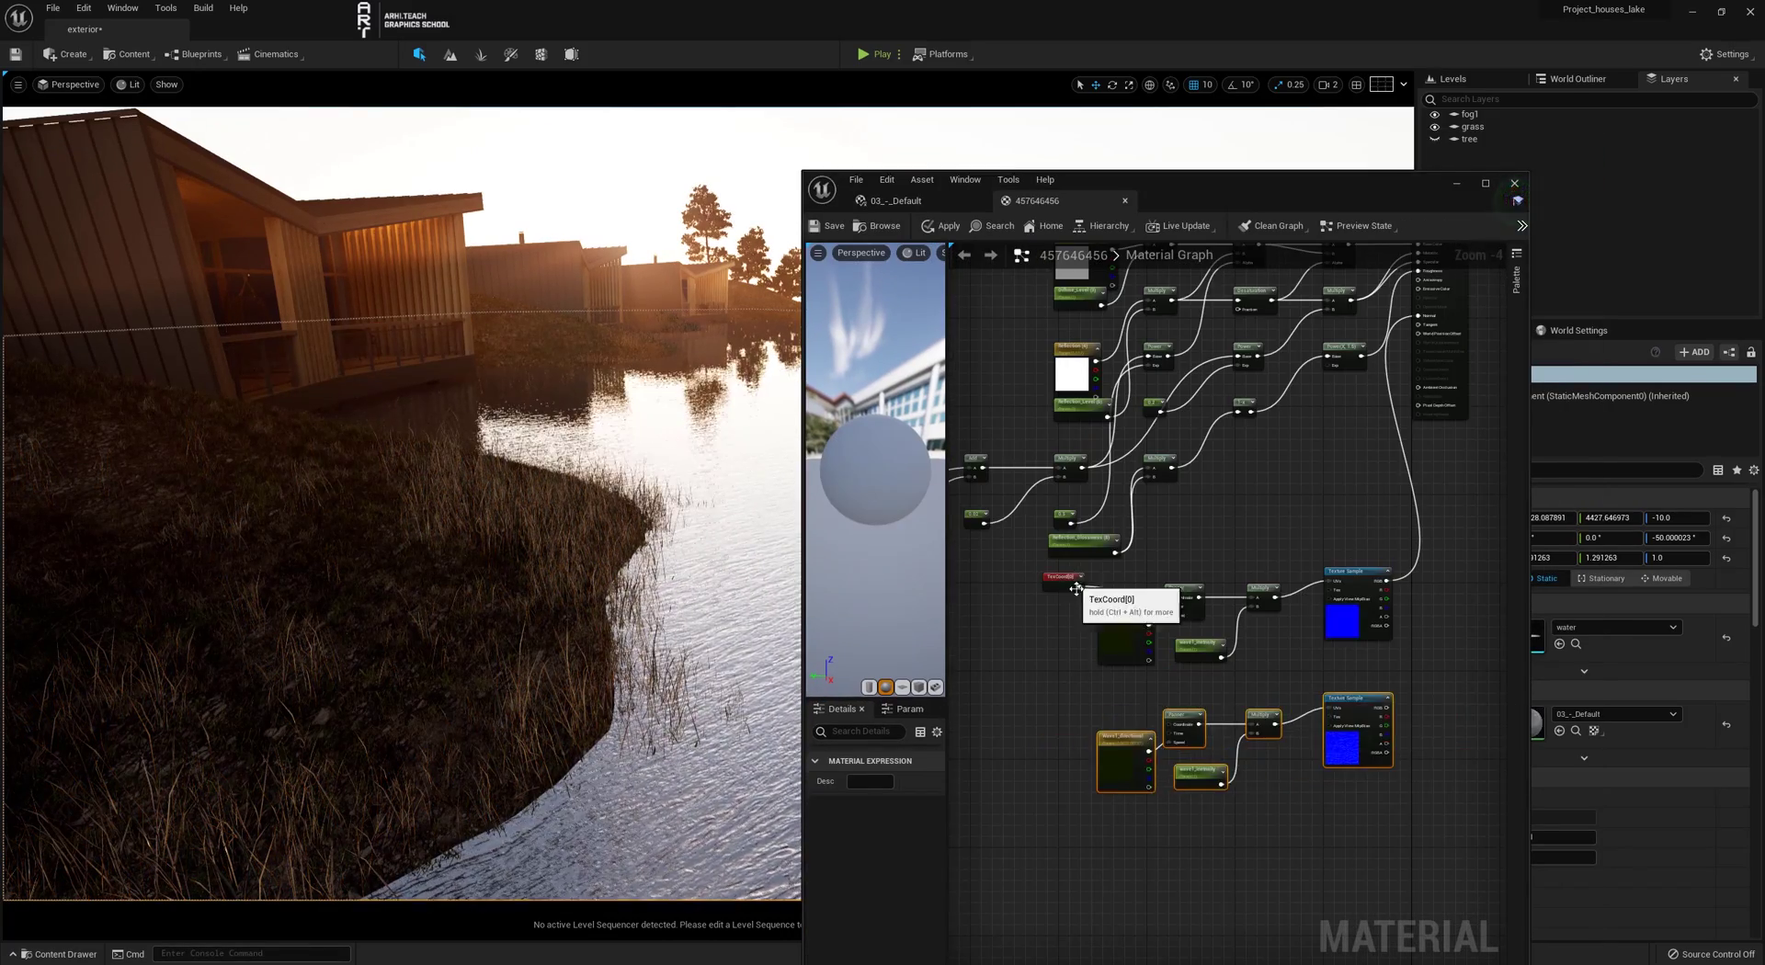
{"action": "scroll", "coordinate": [1064, 579], "scroll_direction": "up", "scroll_amount": 1}
{"action": "right_click_drag", "start_coordinate": [1059, 603], "coordinate": [1032, 569]}
{"action": "left_click_drag", "start_coordinate": [1031, 554], "coordinate": [1175, 739]}
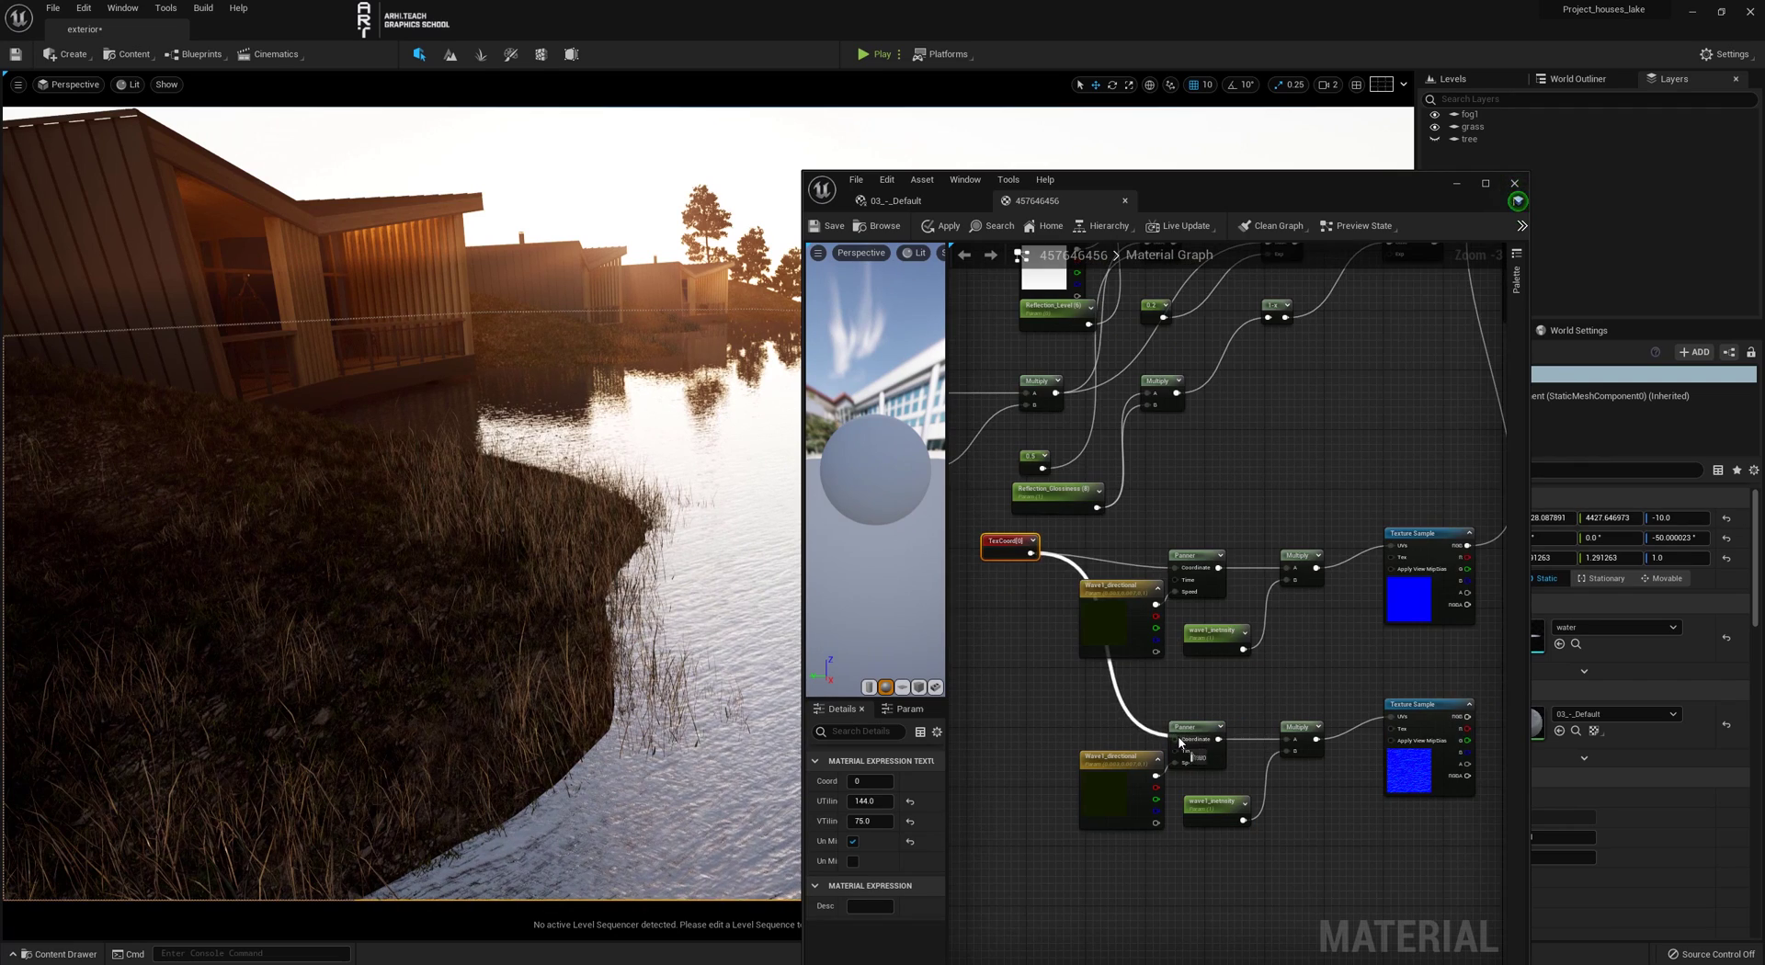
Create an Add node and connect the RGB outputs of both Texture Samples to its A and B inputs
{"action": "right_click_drag", "start_coordinate": [1494, 573], "coordinate": [1299, 549]}
{"action": "right_click", "coordinate": [1343, 550]}
{"action": "left_click", "coordinate": [1339, 555]}
{"action": "right_click", "coordinate": [1354, 558]}
{"action": "type", "text": "add"}
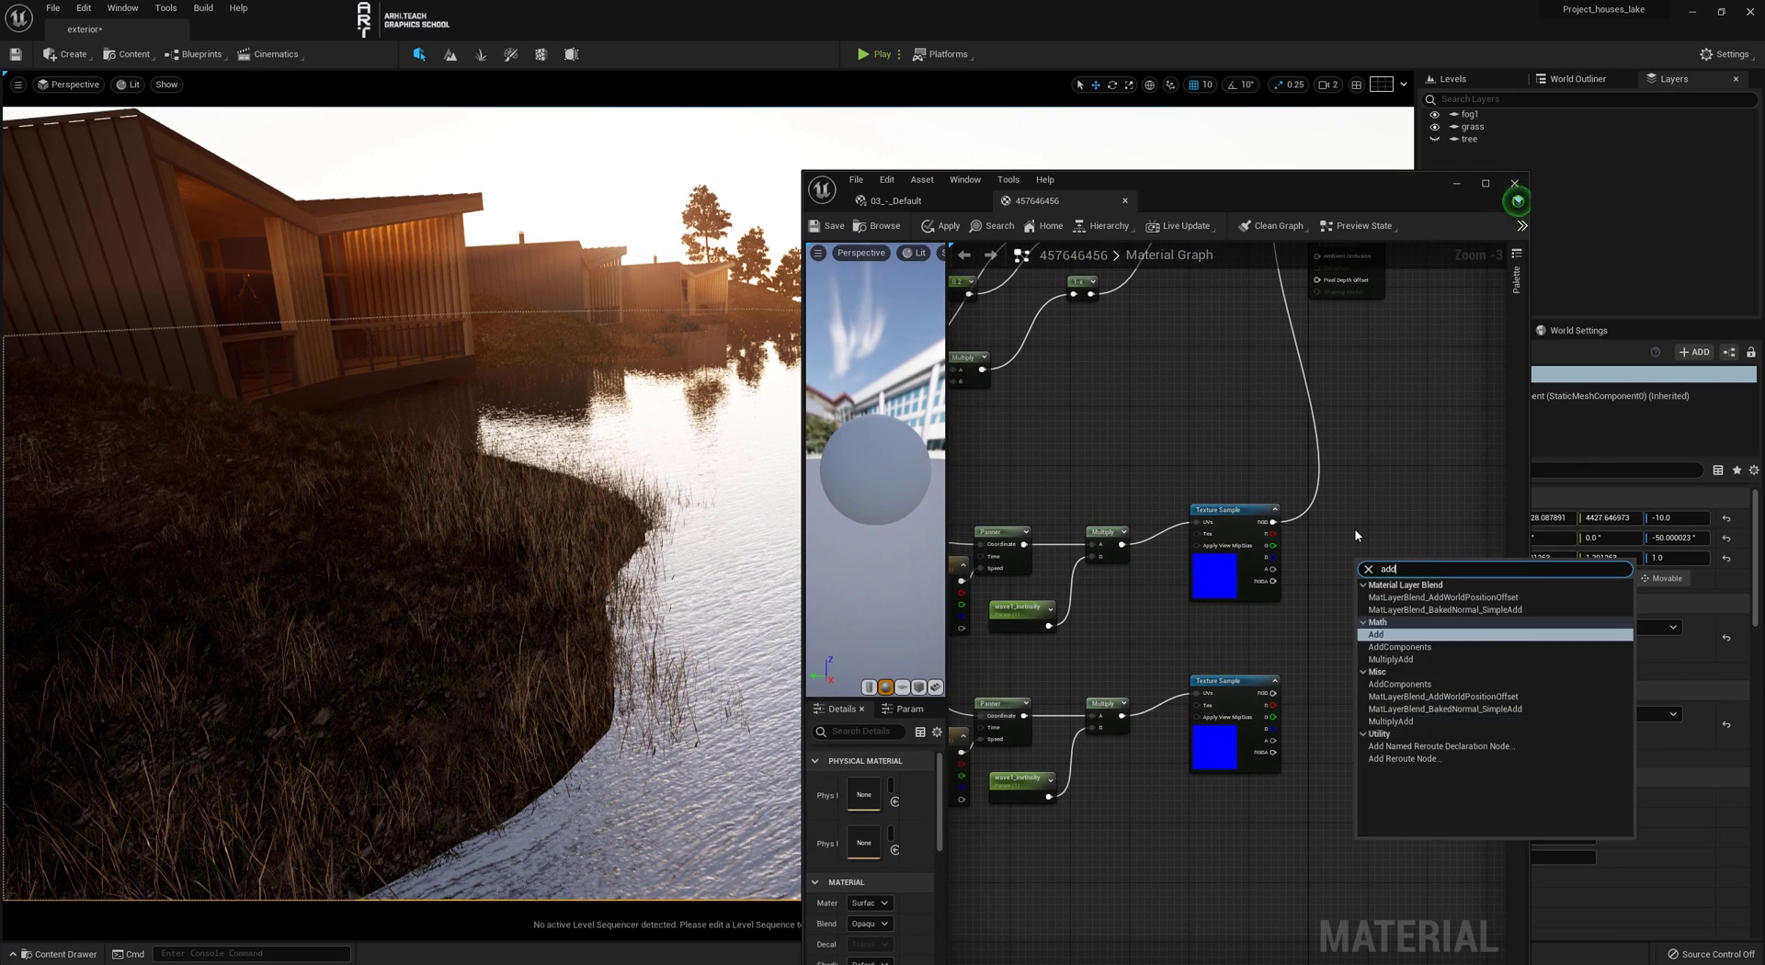
{"action": "key", "text": "Return"}
{"action": "left_click", "coordinate": [1363, 608]}
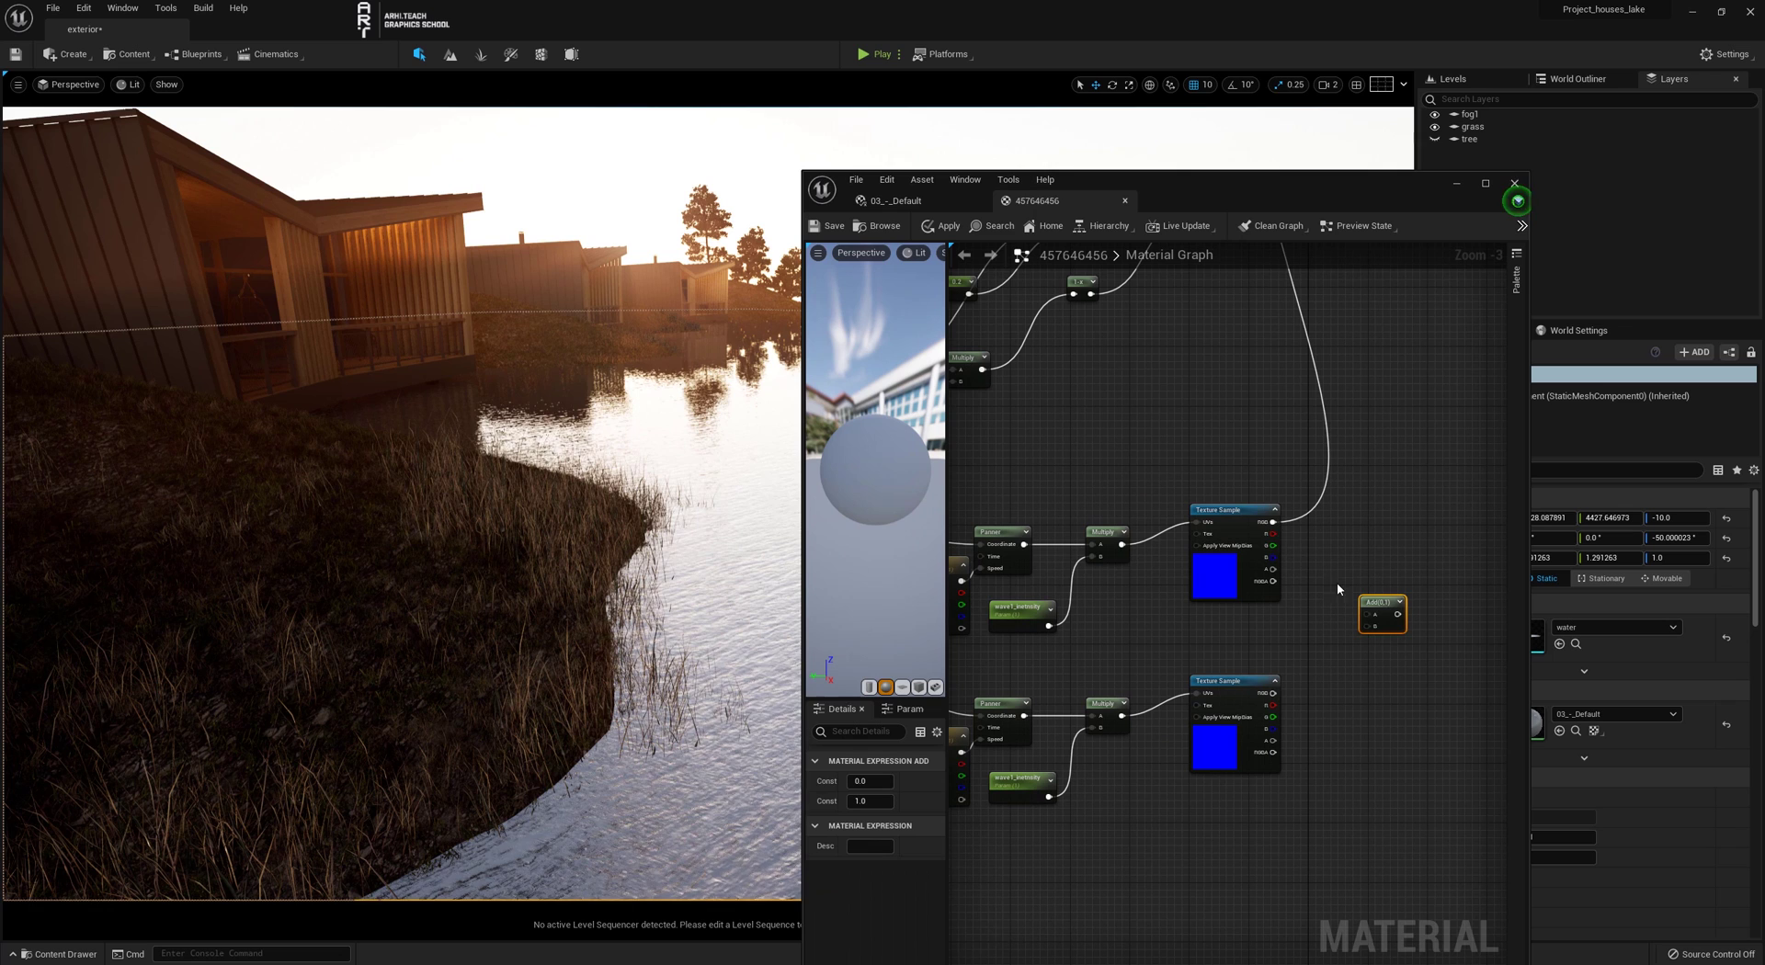
{"action": "left_click_drag", "start_coordinate": [1273, 522], "coordinate": [1367, 614]}
{"action": "left_click_drag", "start_coordinate": [1274, 693], "coordinate": [1367, 626]}
{"action": "left_click", "coordinate": [1316, 610]}
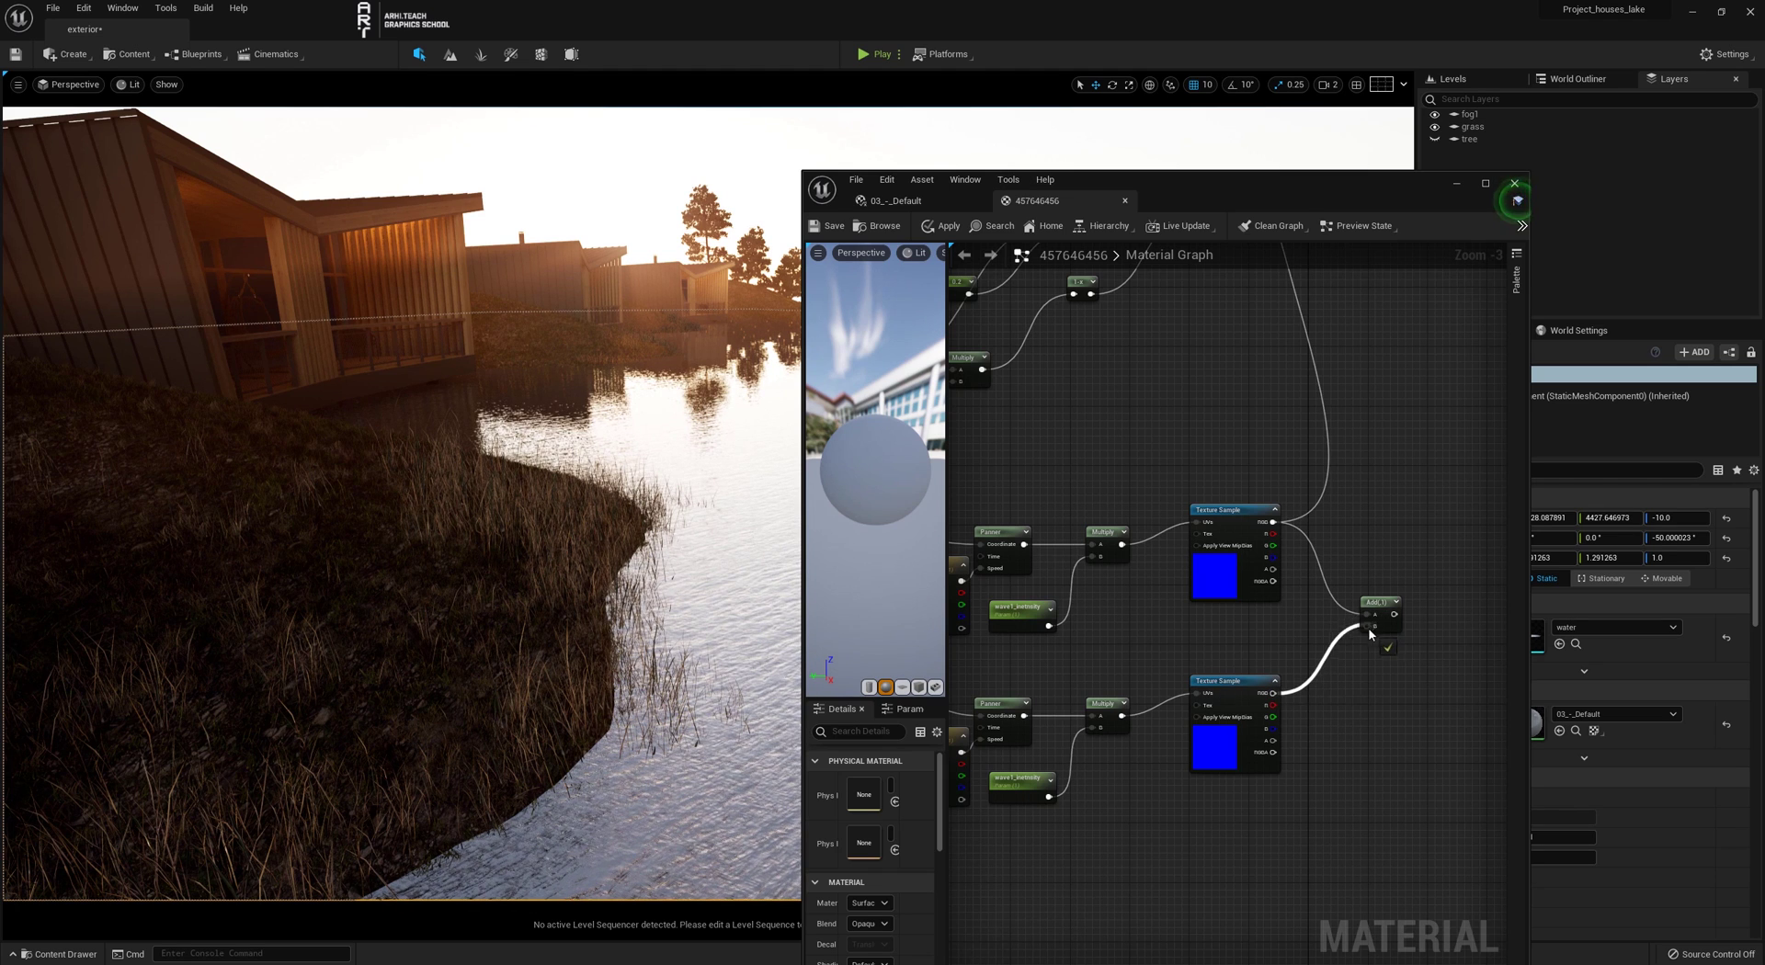
Create a Multiply node after the Add node and connect the Add output to its A input
{"action": "key", "text": "m"}
{"action": "left_click", "coordinate": [1420, 627]}
{"action": "left_click_drag", "start_coordinate": [1385, 614], "coordinate": [1426, 645]}
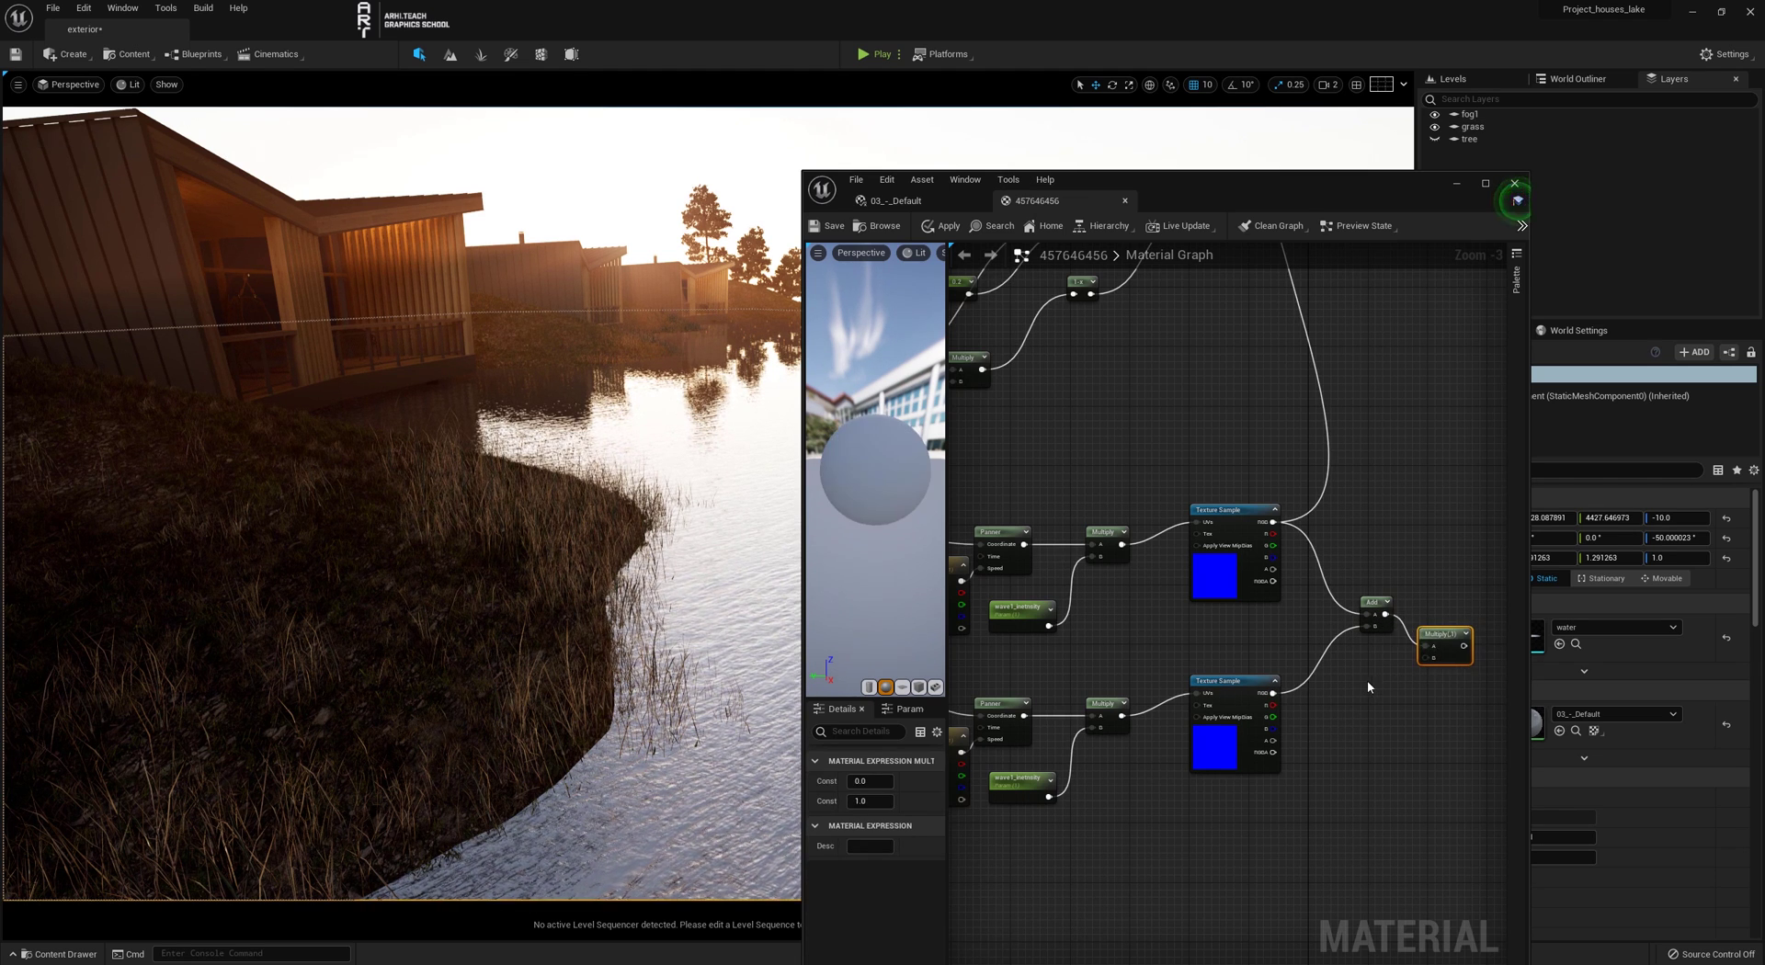
Create a constant, convert it to a parameter named Normal_bump_intensity, and connect it to the new Multiply's B input
{"action": "left_click", "coordinate": [1368, 687]}
{"action": "right_click", "coordinate": [1376, 696]}
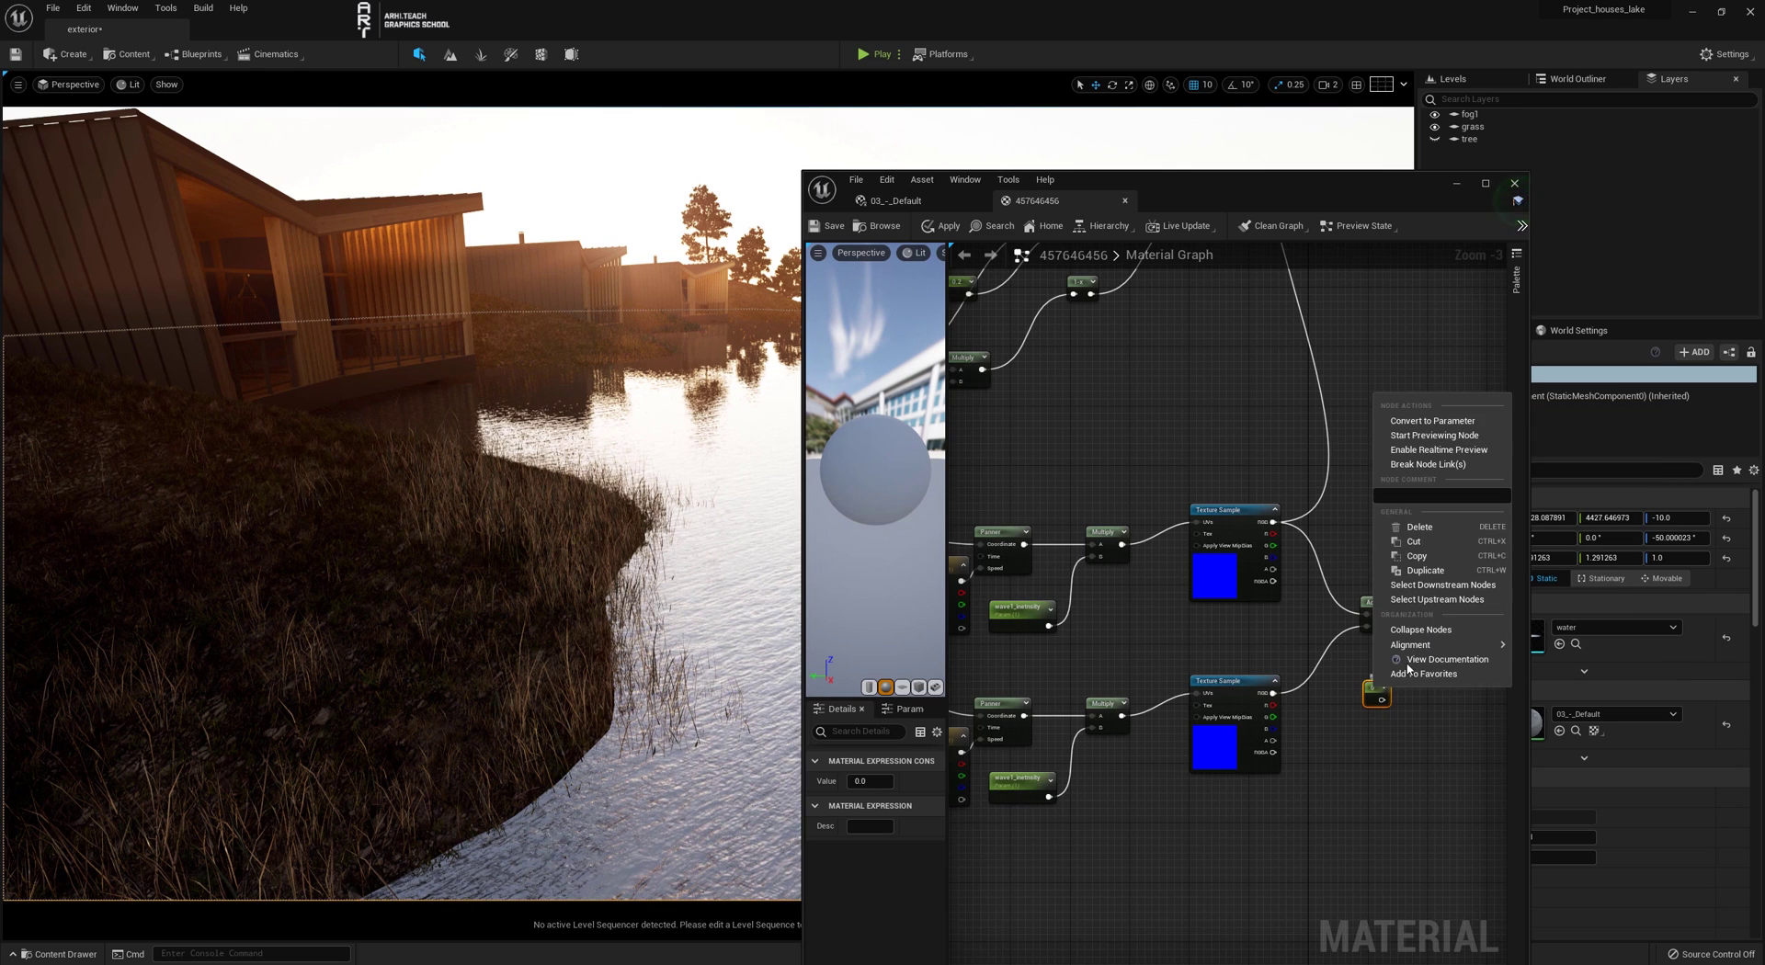
{"action": "left_click", "coordinate": [1434, 421]}
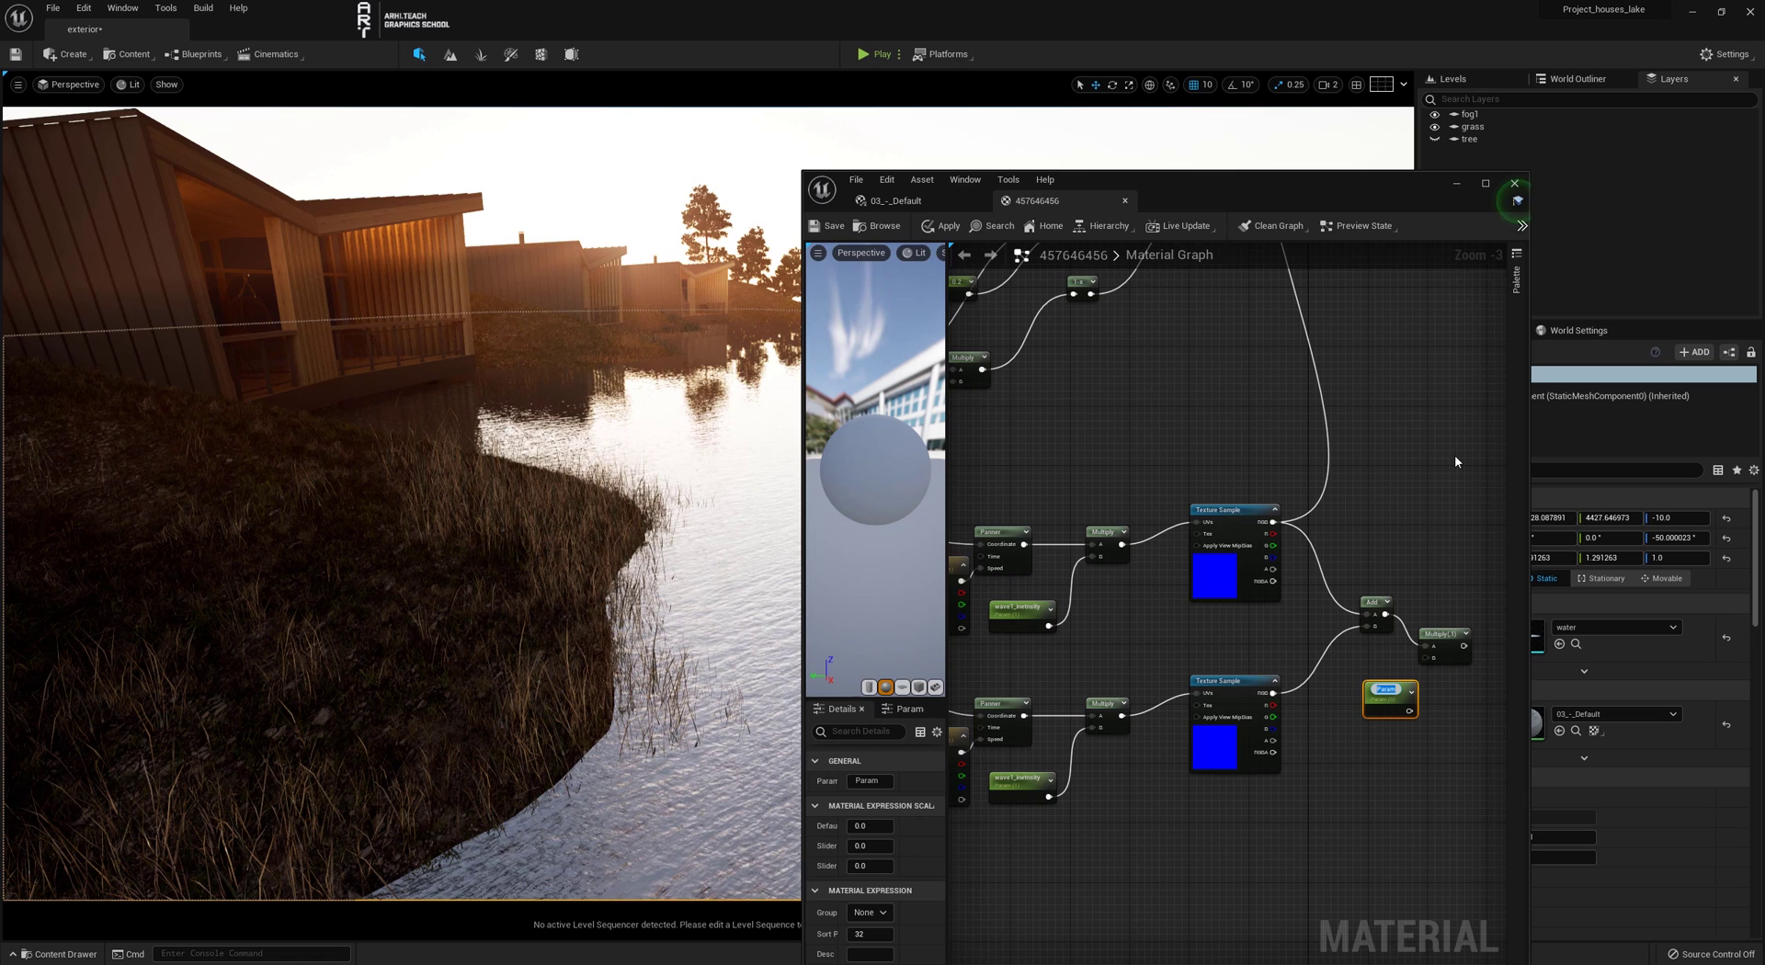
{"action": "type", "text": "N"}
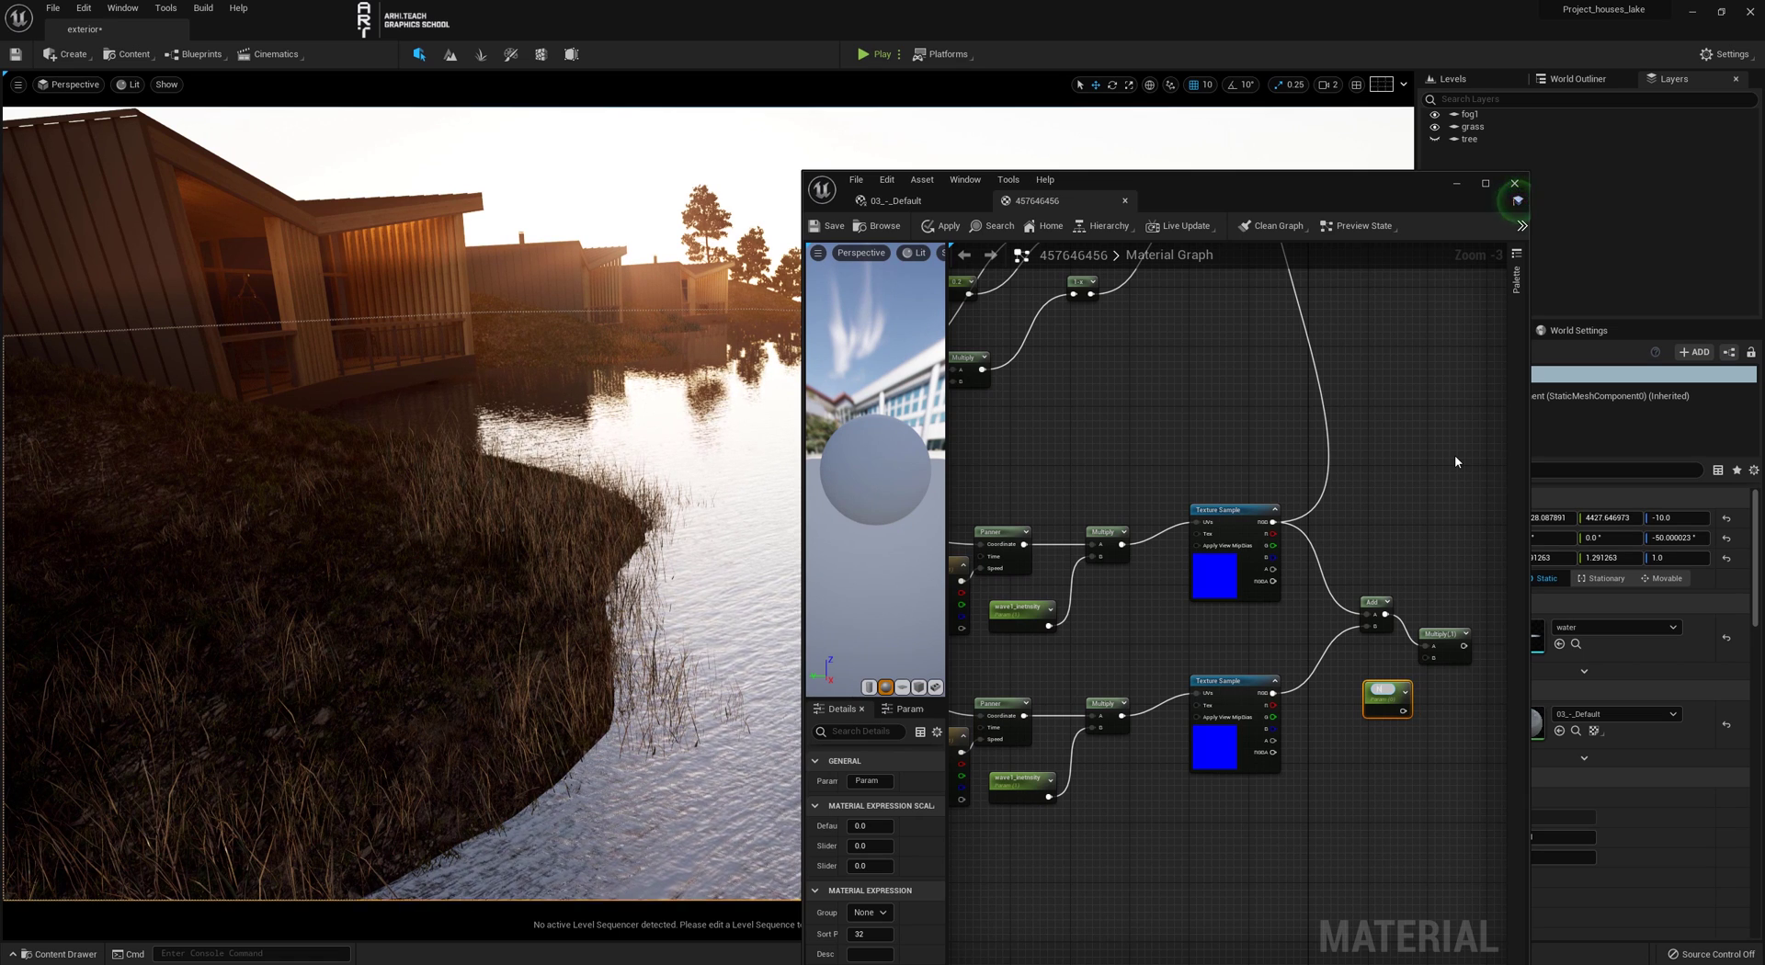
{"action": "type", "text": "ormal_bump_int"}
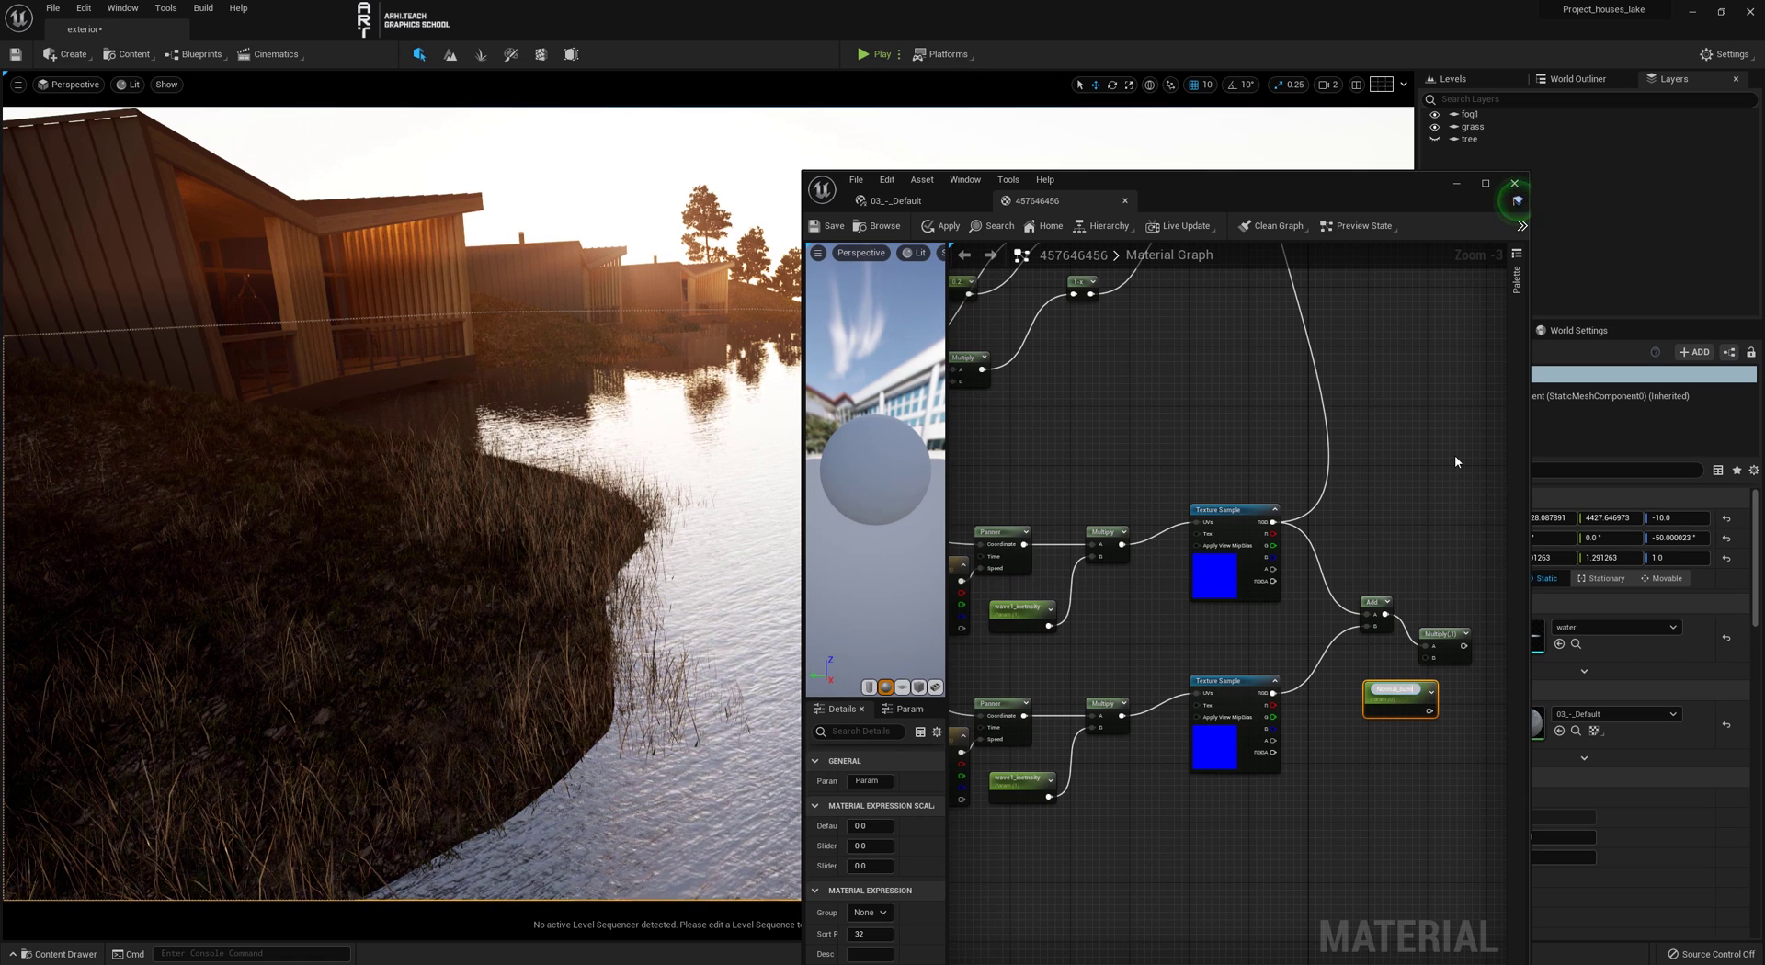
{"action": "type", "text": "ensity"}
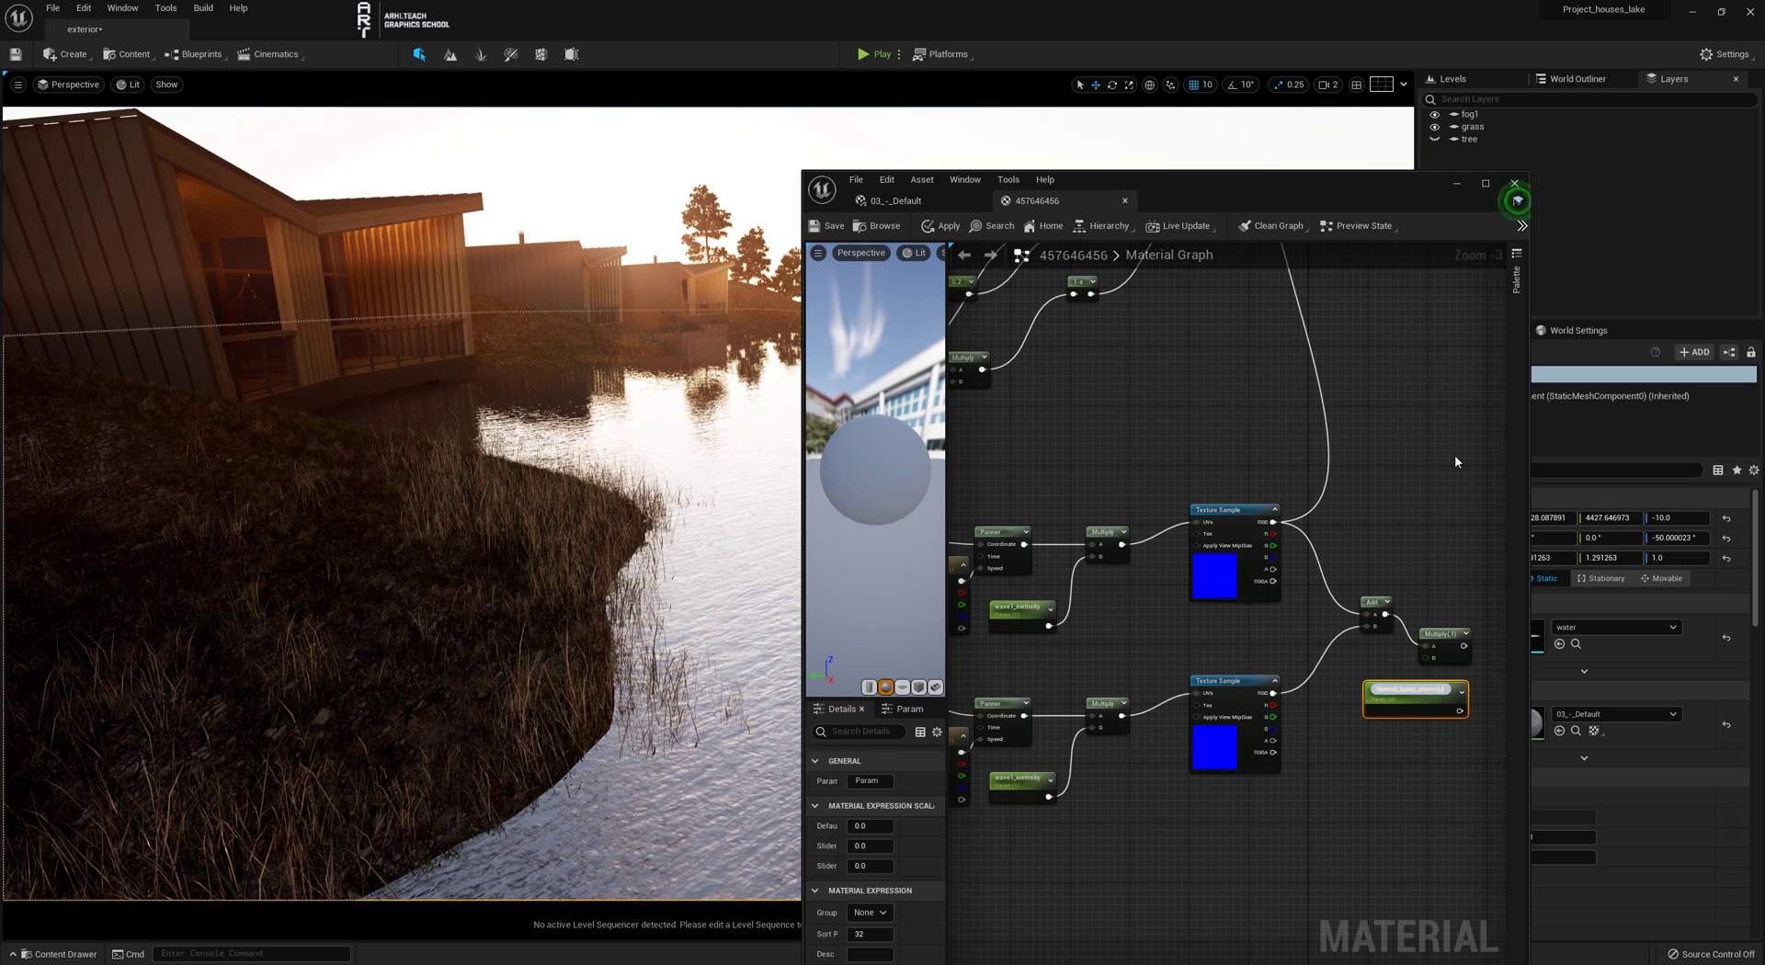
{"action": "key", "text": "Return"}
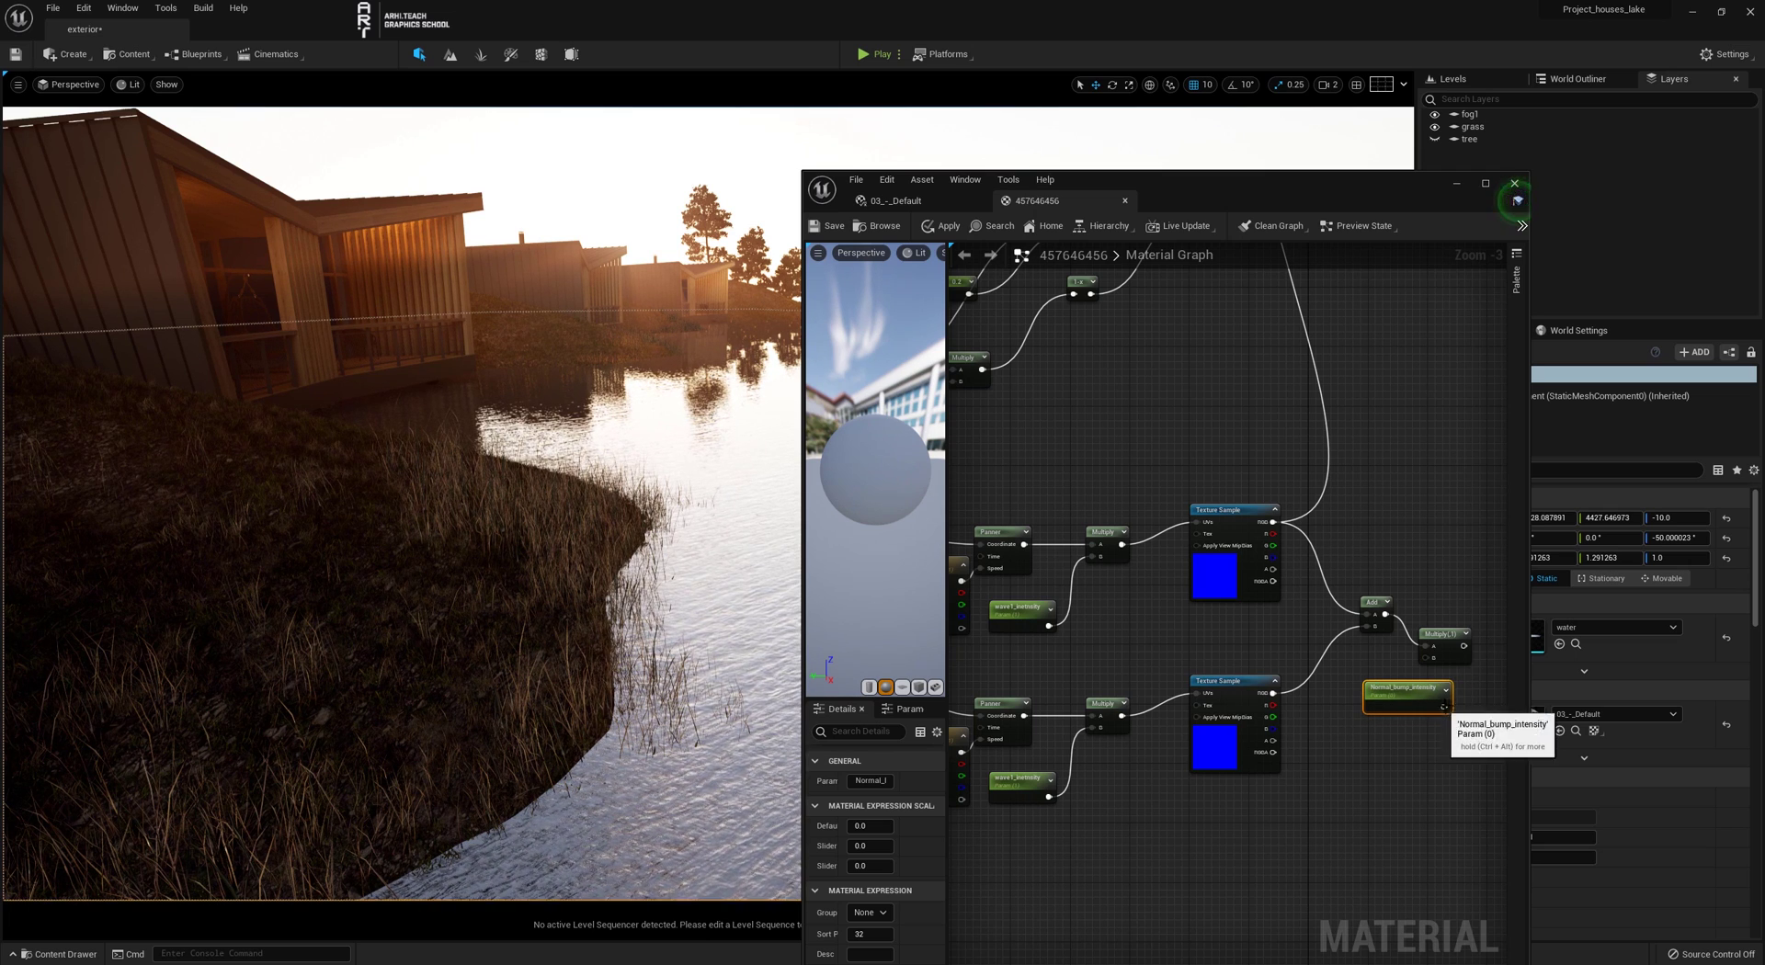
{"action": "left_click_drag", "start_coordinate": [1443, 707], "coordinate": [1425, 658]}
{"action": "left_click_drag", "start_coordinate": [1395, 699], "coordinate": [1332, 729]}
Connect the new Multiply to the material's Normal input and save with Normal_bump_intensity's default value set to 1
{"action": "right_click_drag", "start_coordinate": [1440, 602], "coordinate": [1277, 735]}
{"action": "left_click_drag", "start_coordinate": [1285, 771], "coordinate": [1166, 303]}
{"action": "right_click_drag", "start_coordinate": [1185, 869], "coordinate": [1215, 789]}
{"action": "left_click", "coordinate": [1216, 789]}
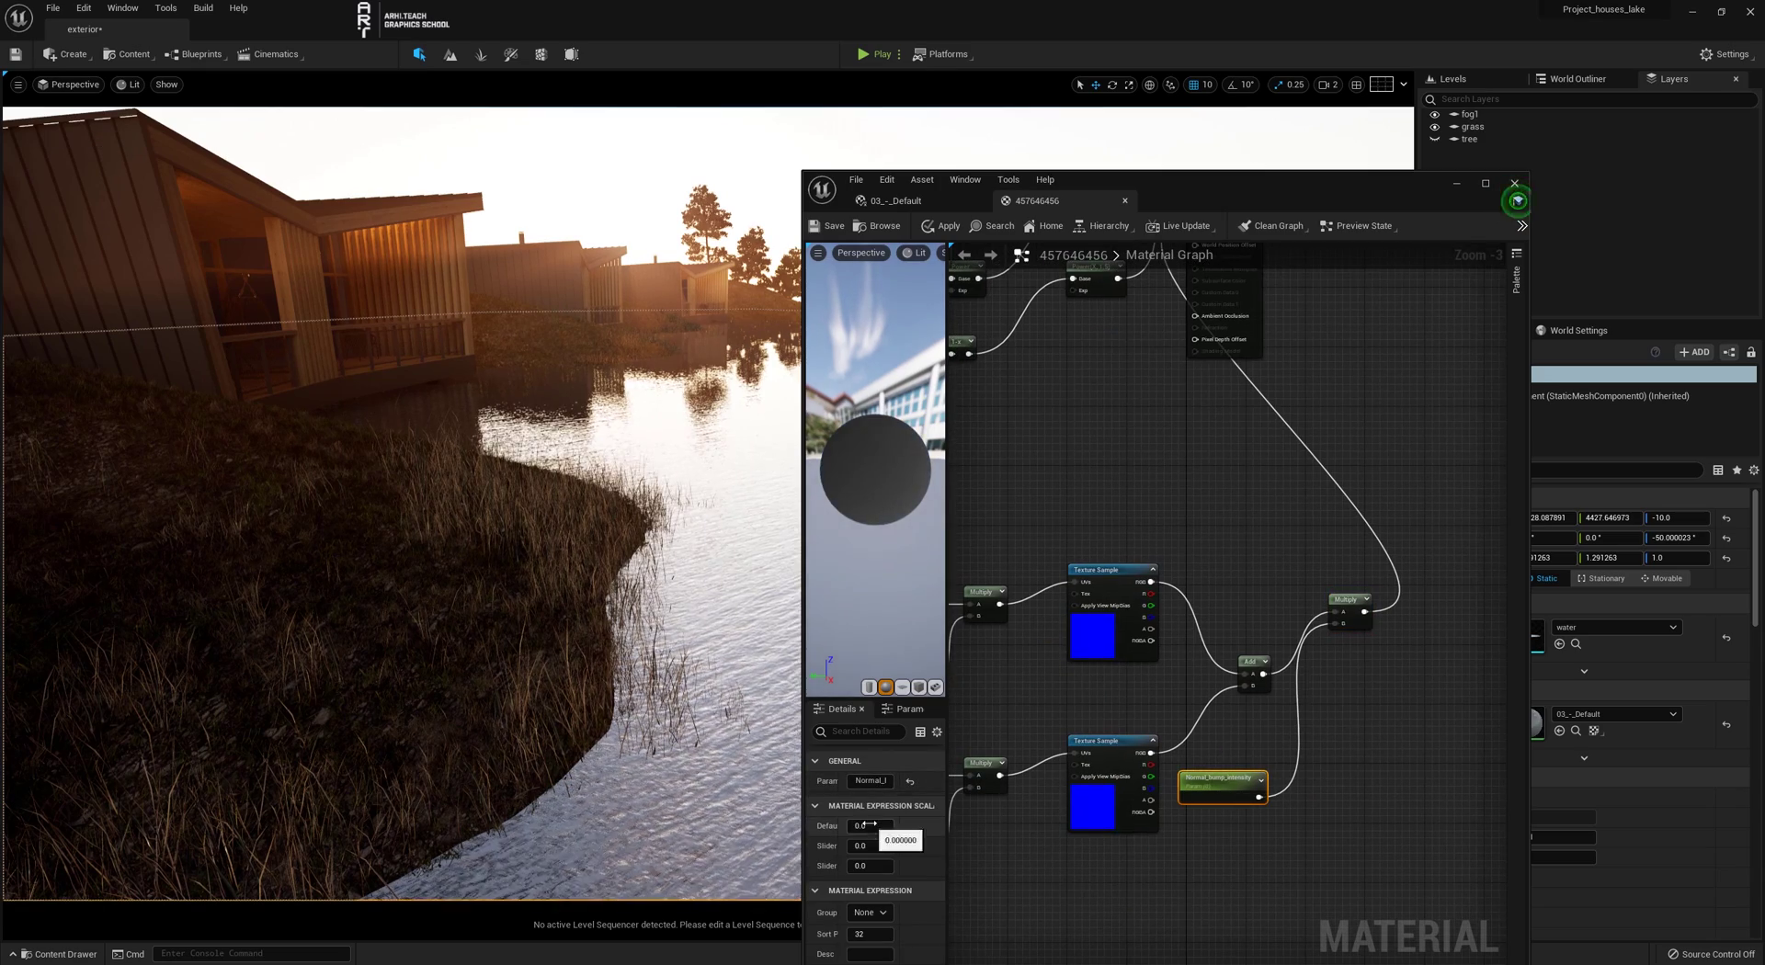
{"action": "key", "text": "ctrl+s"}
Set the default value of the wave intensity parameter in the lower wave chain to 2
{"action": "right_click_drag", "start_coordinate": [1139, 660], "coordinate": [1365, 531]}
{"action": "scroll", "coordinate": [1365, 530], "scroll_direction": "down", "scroll_amount": 3}
{"action": "scroll", "coordinate": [1173, 684], "scroll_direction": "up", "scroll_amount": 3}
{"action": "right_click_drag", "start_coordinate": [1225, 678], "coordinate": [1189, 678]}
{"action": "scroll", "coordinate": [1244, 648], "scroll_direction": "up", "scroll_amount": 2}
{"action": "right_click_drag", "start_coordinate": [1046, 603], "coordinate": [1156, 596]}
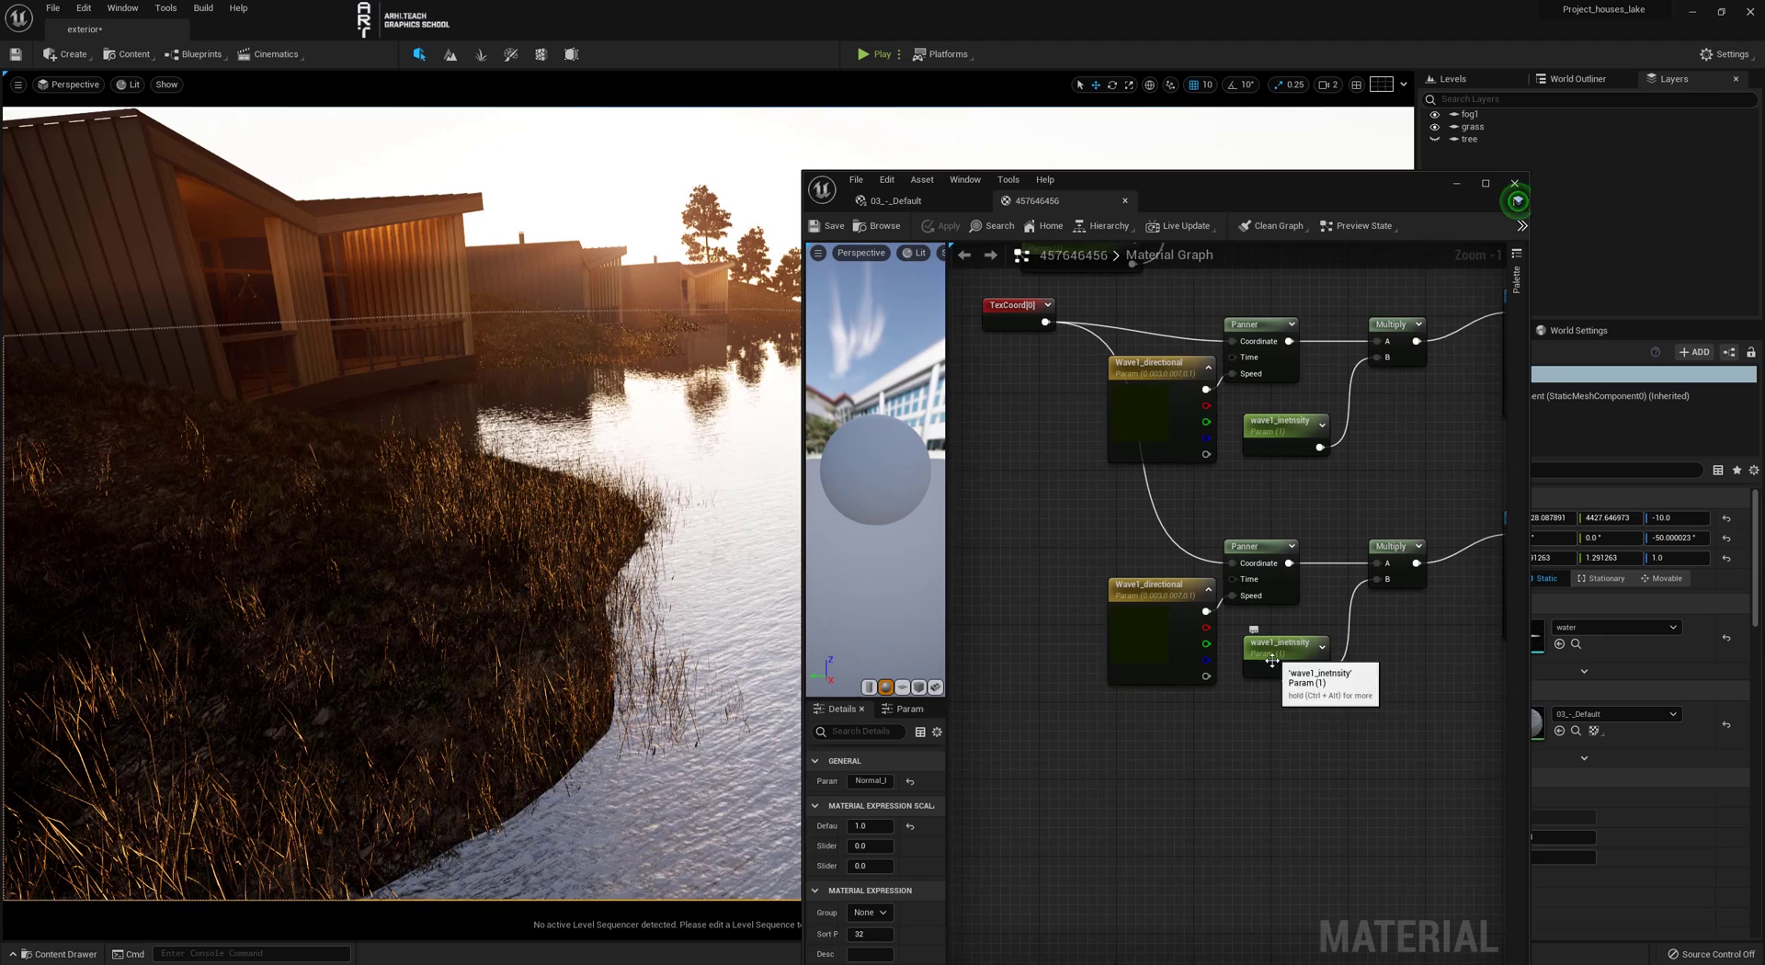
{"action": "left_click", "coordinate": [1282, 649]}
{"action": "key", "text": "Return"}
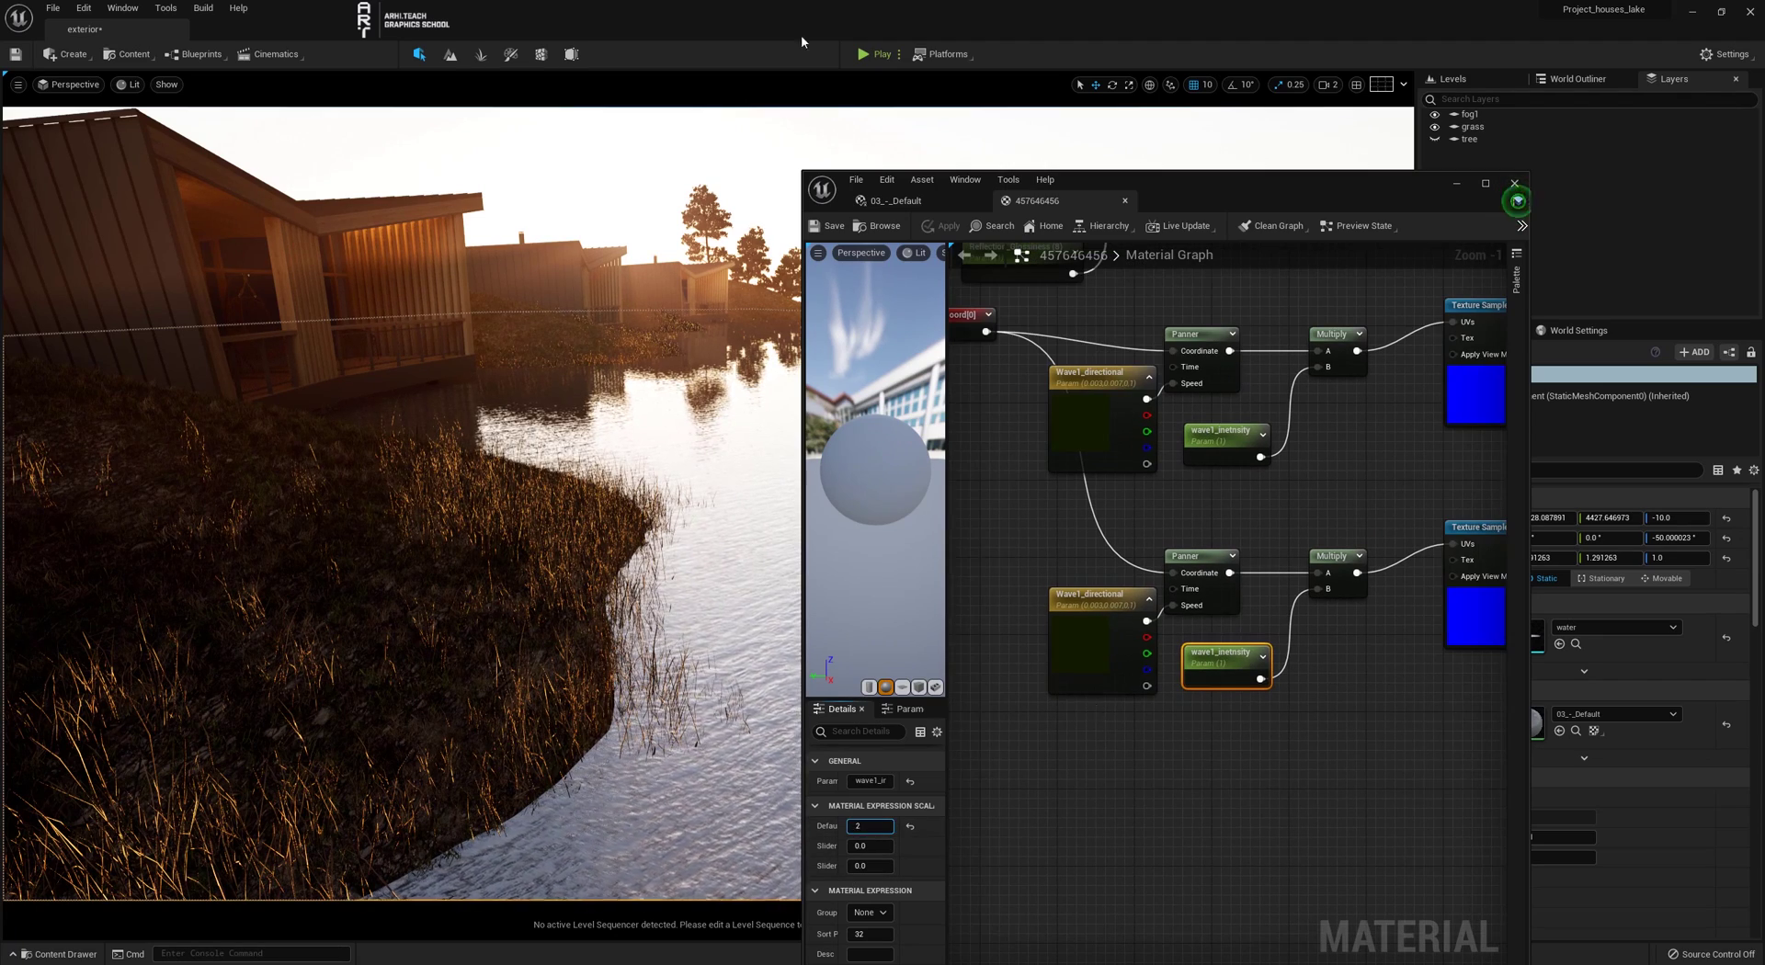
{"action": "key", "text": "Return"}
Move TexCoord down, duplicate it below, and connect the copy to the lower Panner's Coordinate input
{"action": "left_click", "coordinate": [1066, 590]}
{"action": "right_click_drag", "start_coordinate": [1069, 478], "coordinate": [1174, 465]}
{"action": "left_click_drag", "start_coordinate": [1053, 307], "coordinate": [1036, 393]}
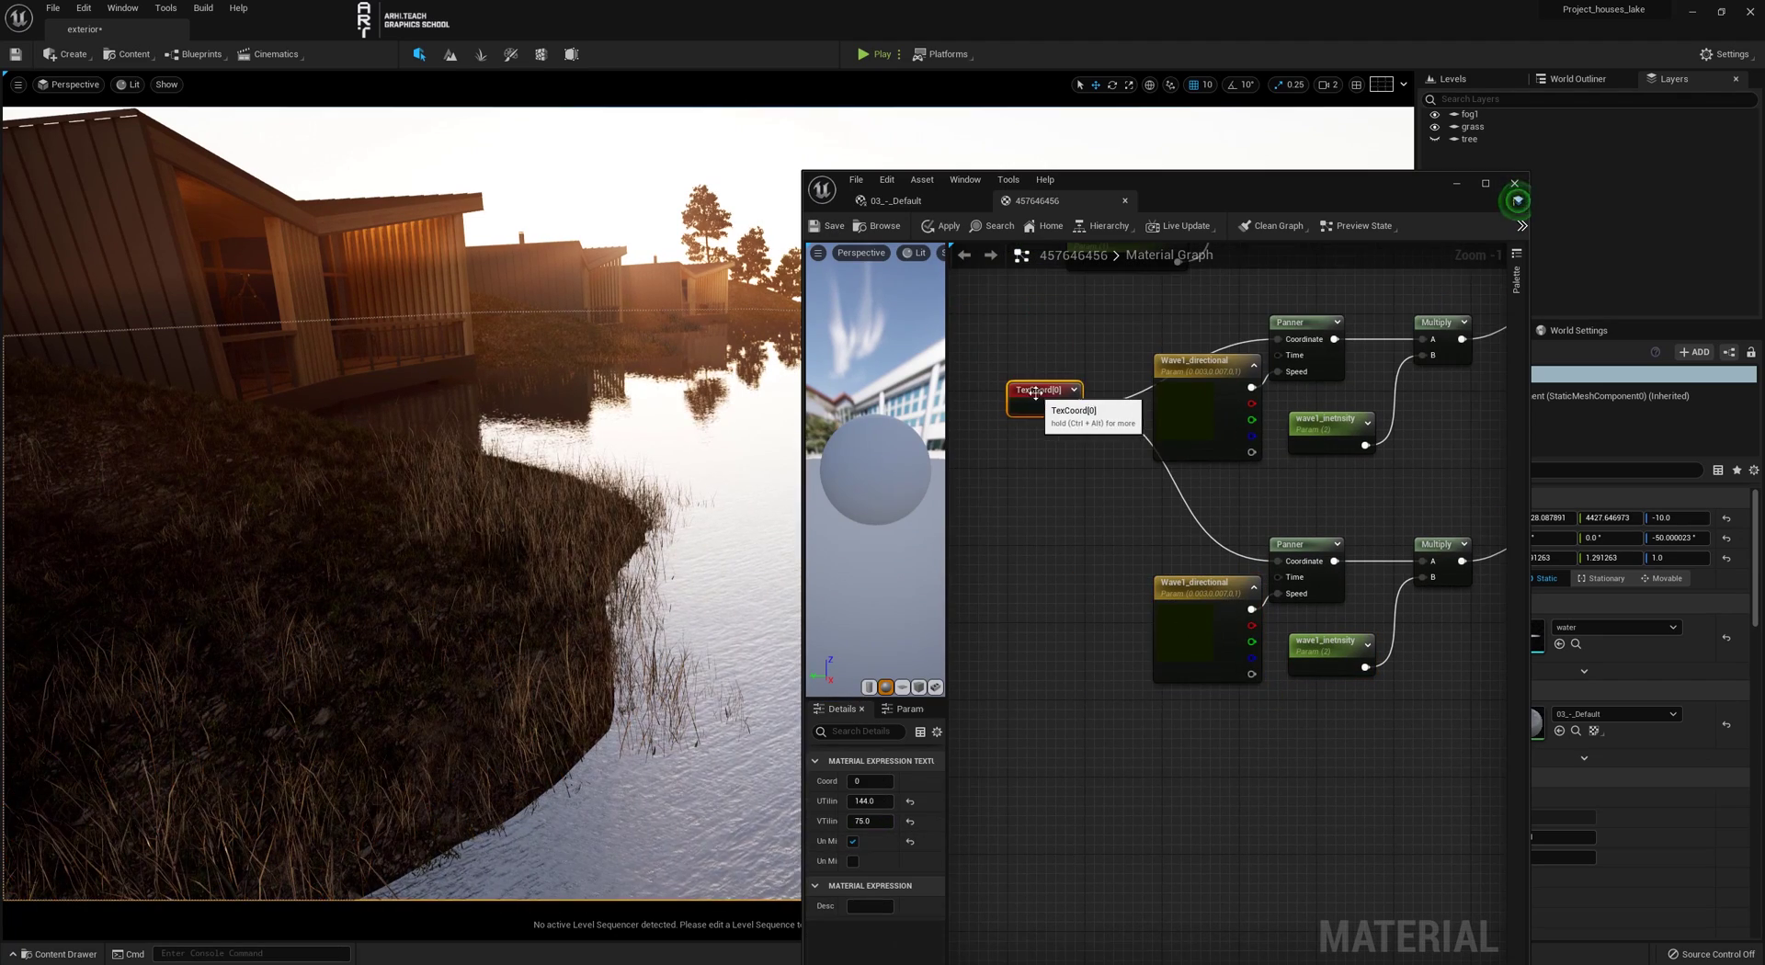
{"action": "left_click_drag", "start_coordinate": [1049, 496], "coordinate": [1029, 506]}
{"action": "left_click_drag", "start_coordinate": [1081, 513], "coordinate": [1292, 563]}
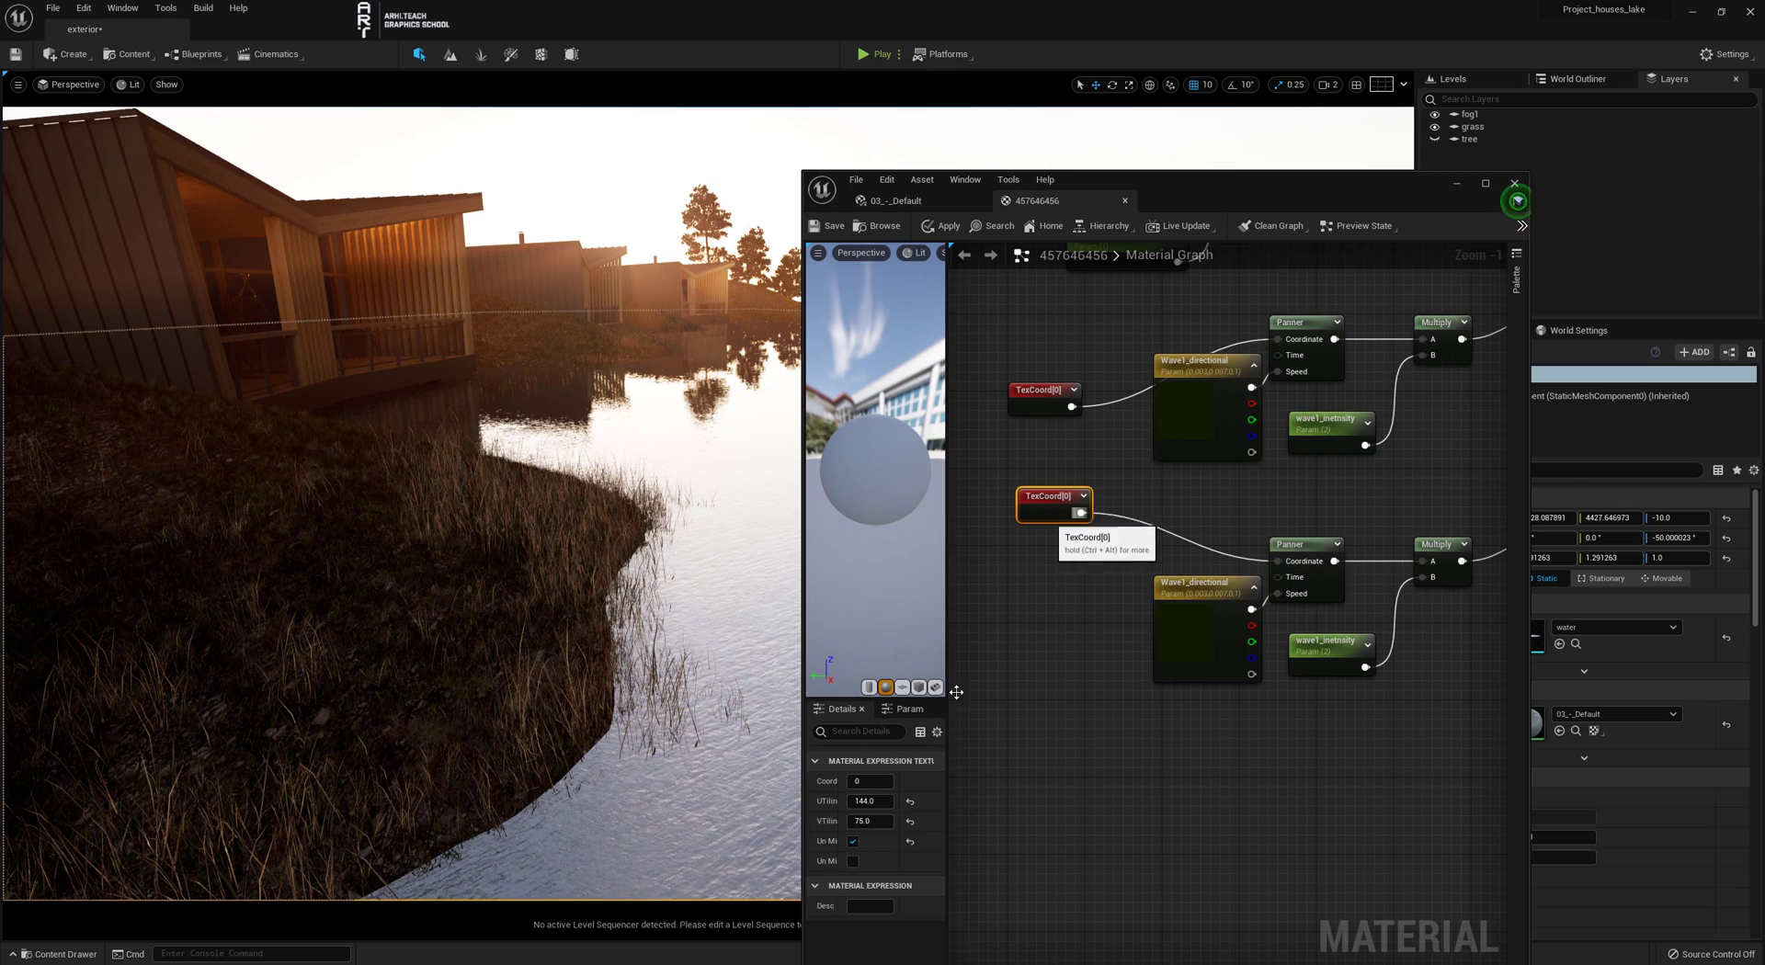
Set the duplicated TexCoord's U tiling to 50 and V tiling to 20, and save the material
{"action": "type", "text": "50"}
{"action": "left_click", "coordinate": [868, 821]}
{"action": "type", "text": "20"}
{"action": "left_click", "coordinate": [832, 225]}
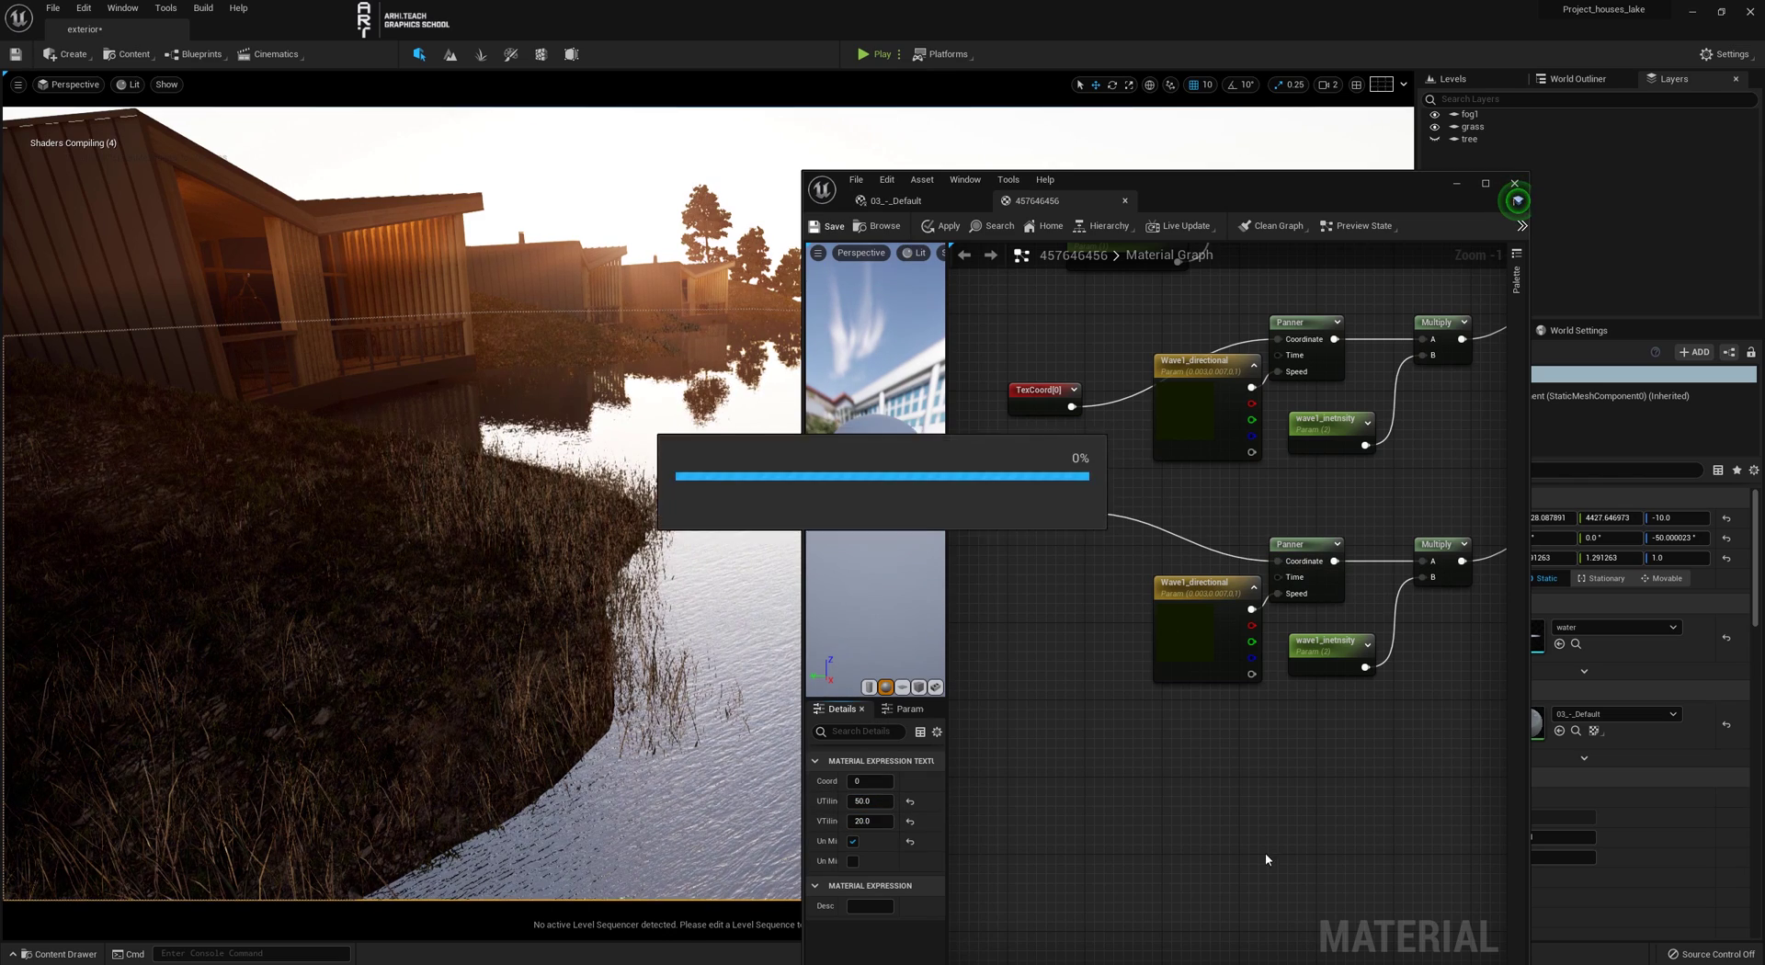
Set the green value of the lower Wave1_directional parameter to 0 and accept the color
{"action": "left_click", "coordinate": [1248, 667]}
{"action": "double_click", "coordinate": [1232, 643]}
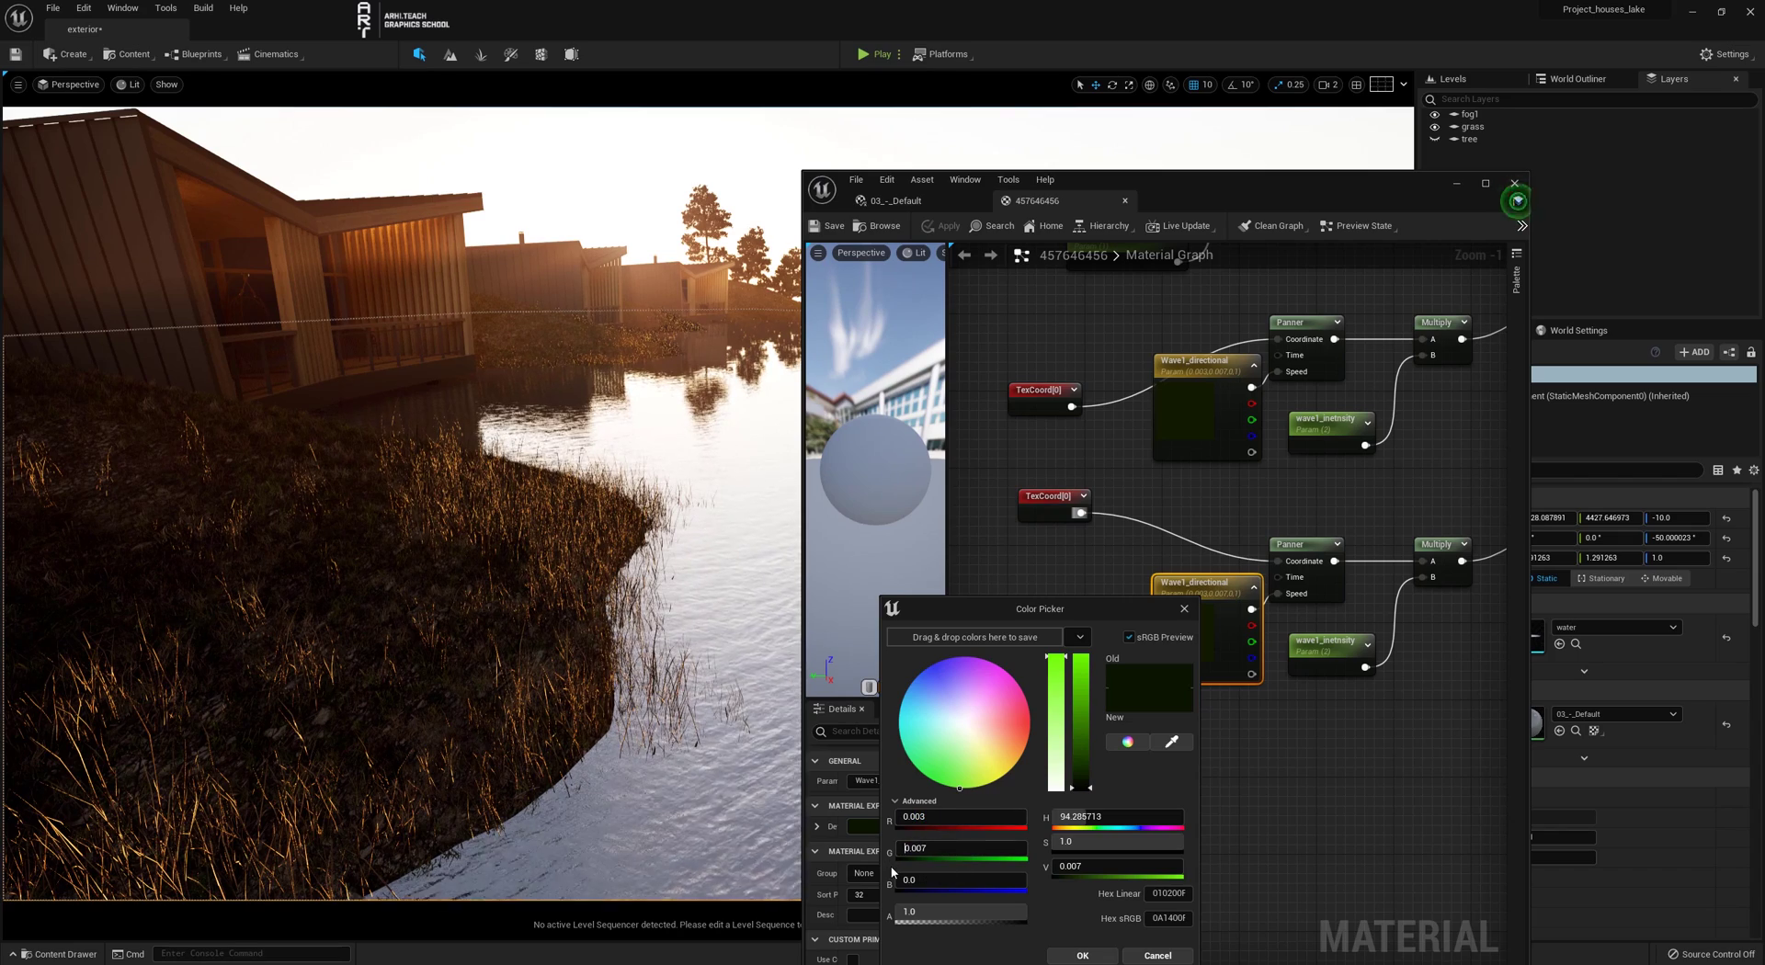
{"action": "left_click_drag", "start_coordinate": [891, 873], "coordinate": [955, 847]}
{"action": "type", "text": "0"}
{"action": "key", "text": "Return"}
{"action": "left_click", "coordinate": [1083, 956]}
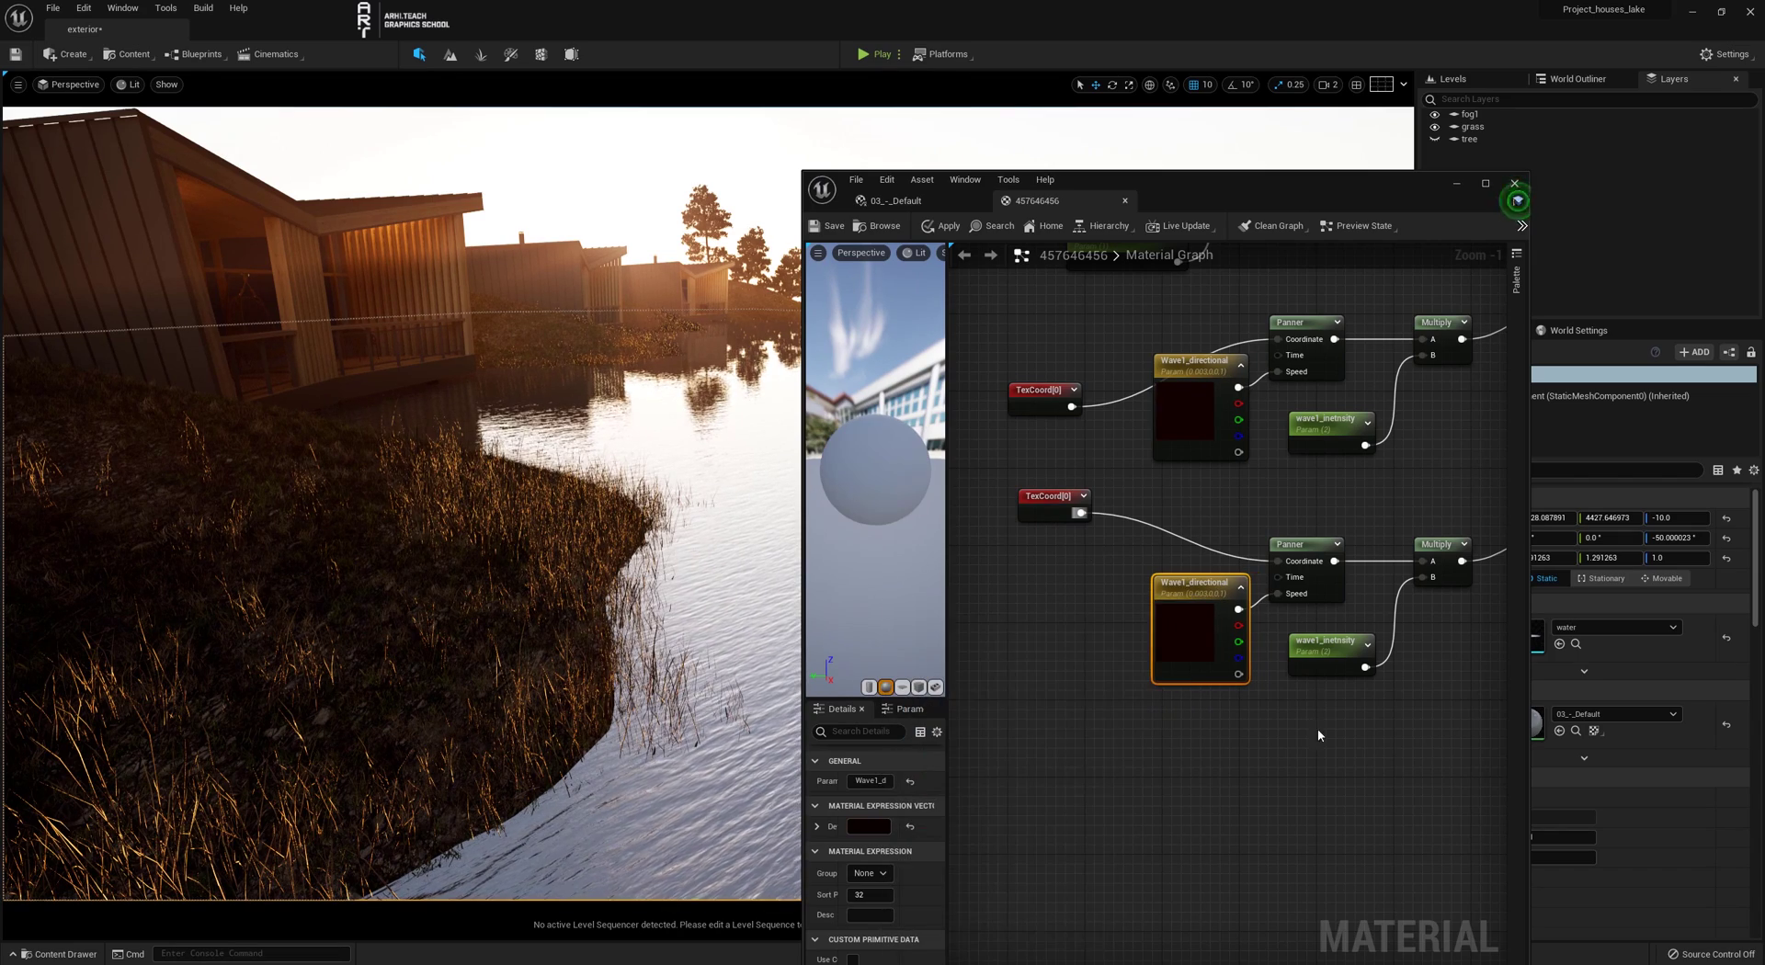
Add a two-component constant below the lower Wave1_directional and connect it to the lower Panner's Speed input
{"action": "right_click_drag", "start_coordinate": [1316, 728], "coordinate": [1180, 710]}
{"action": "left_click", "coordinate": [1193, 629]}
{"action": "scroll", "coordinate": [1241, 717], "scroll_direction": "down", "scroll_amount": 2}
{"action": "right_click_drag", "start_coordinate": [1343, 665], "coordinate": [1135, 698]}
{"action": "left_click", "coordinate": [1333, 487]}
{"action": "right_click_drag", "start_coordinate": [1069, 635], "coordinate": [1139, 659]}
{"action": "right_click_drag", "start_coordinate": [1042, 735], "coordinate": [1116, 720]}
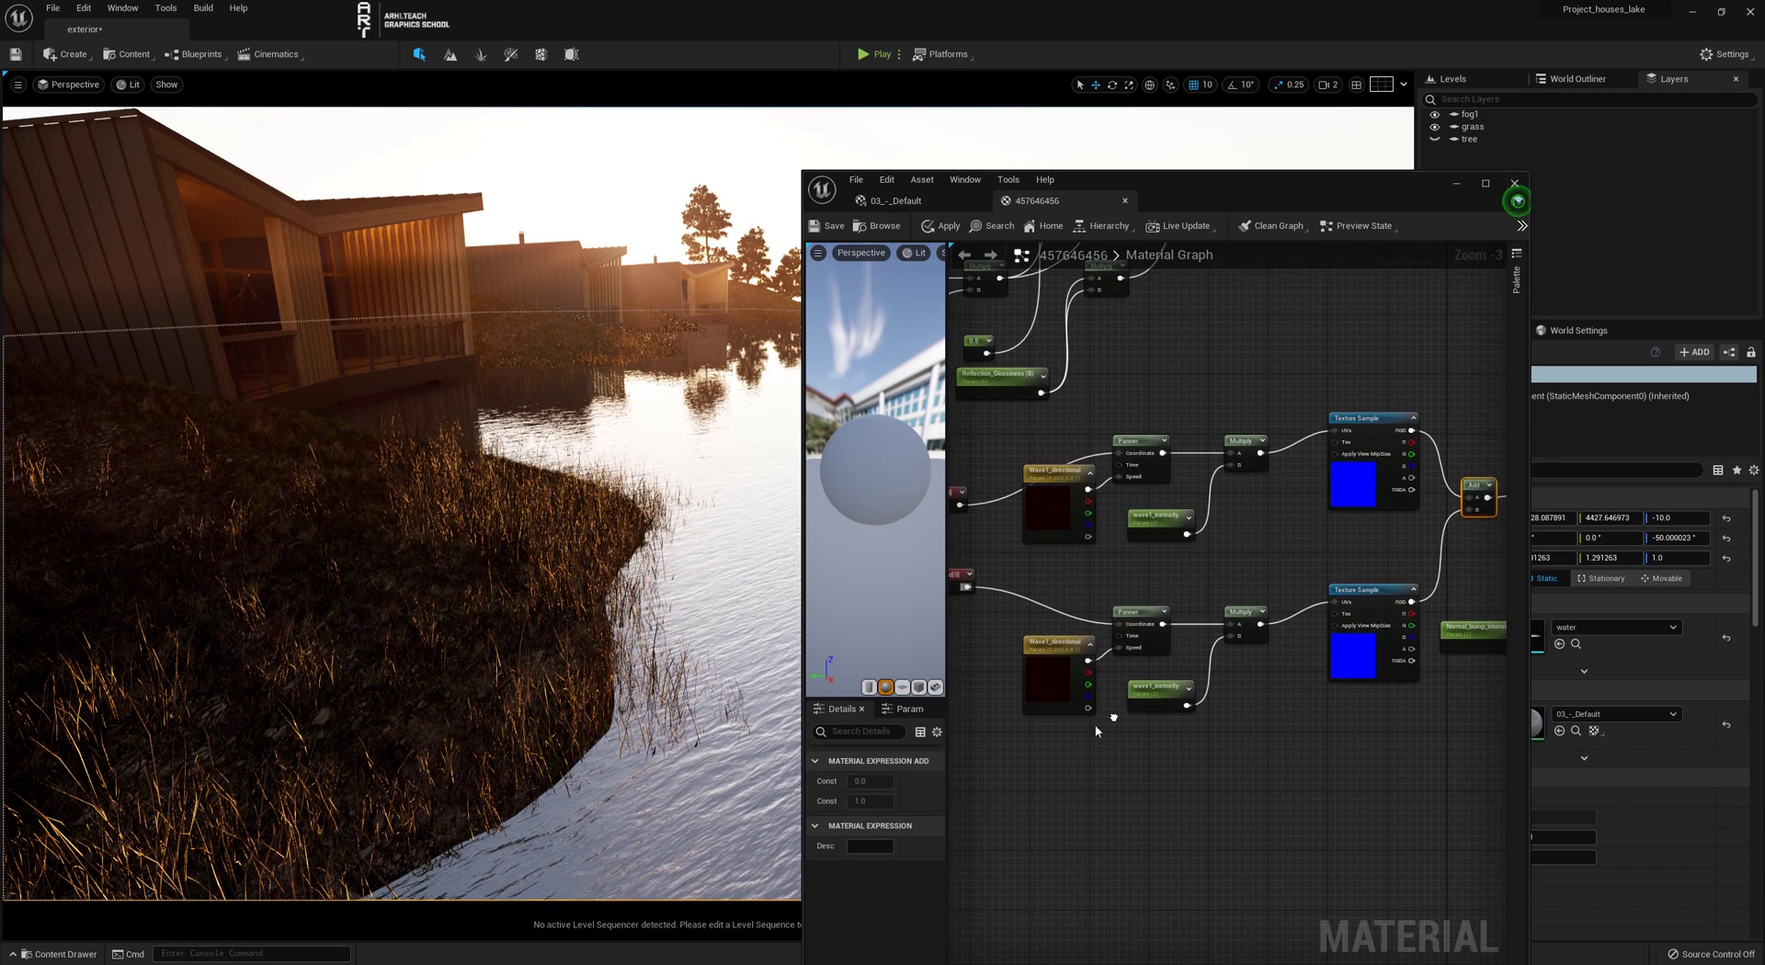
{"action": "left_click", "coordinate": [1029, 748]}
{"action": "left_click_drag", "start_coordinate": [1049, 757], "coordinate": [1120, 649]}
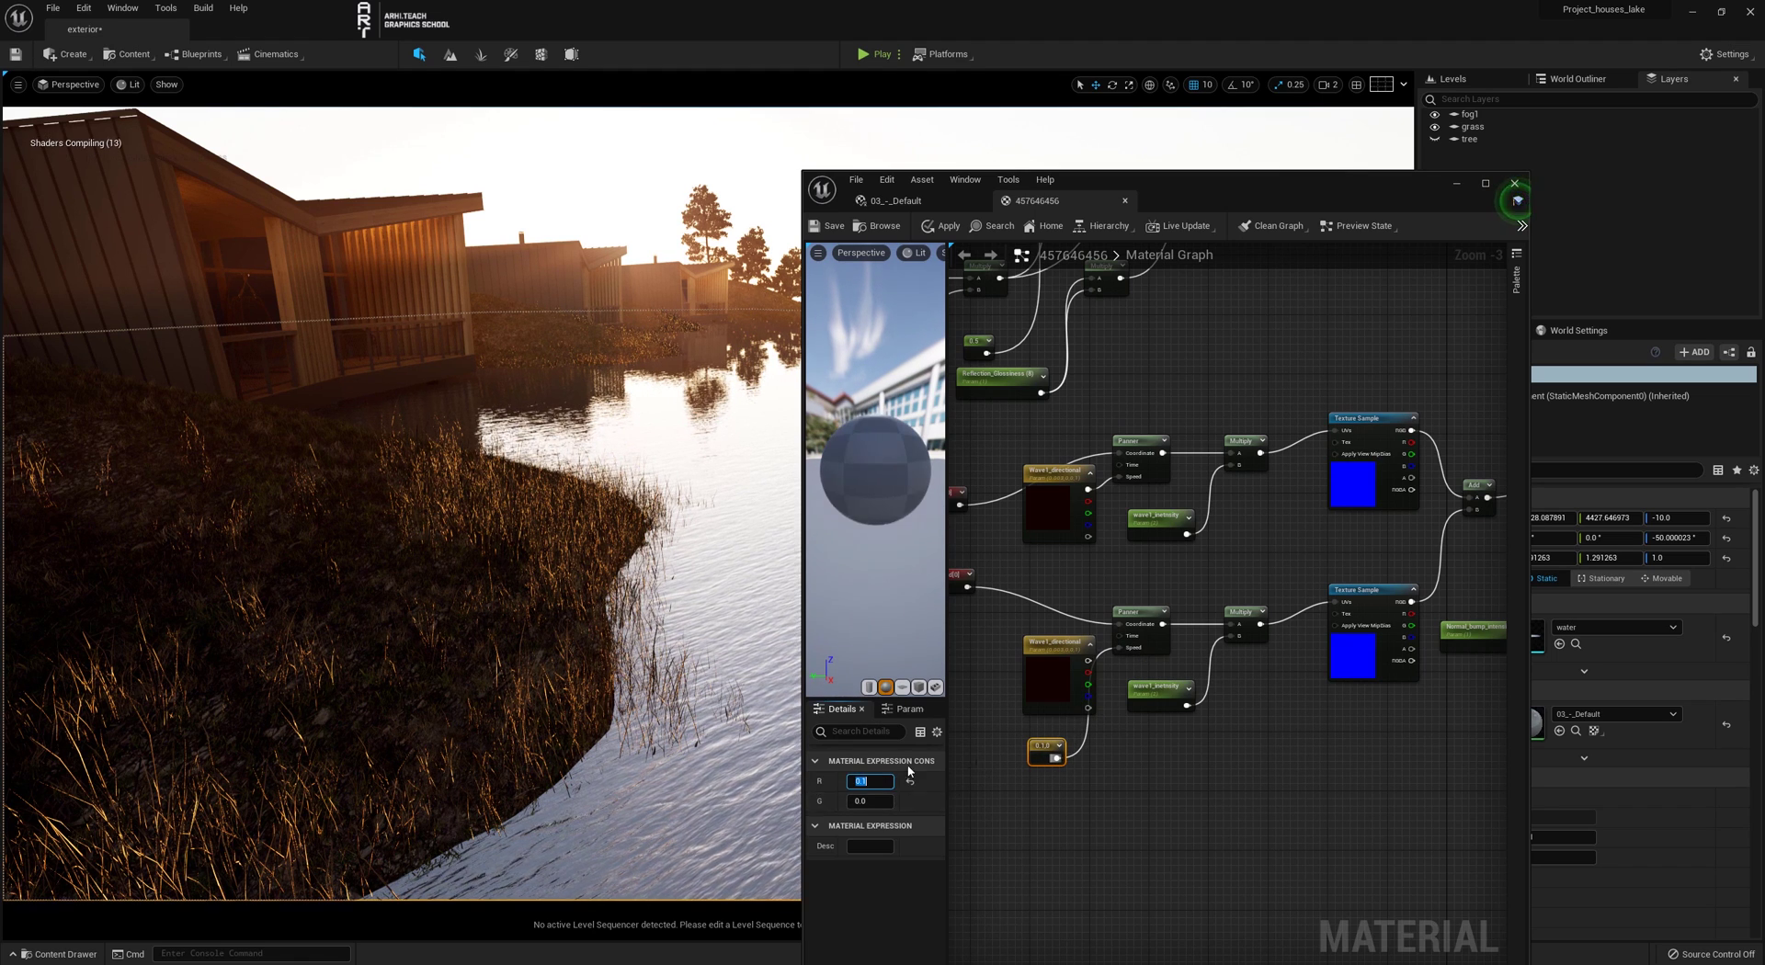
Set the two-component constant's R to 0.1 and G to -0.03, and save the material
{"action": "key", "text": "Tab"}
{"action": "type", "text": "-0.03"}
{"action": "key", "text": "Return"}
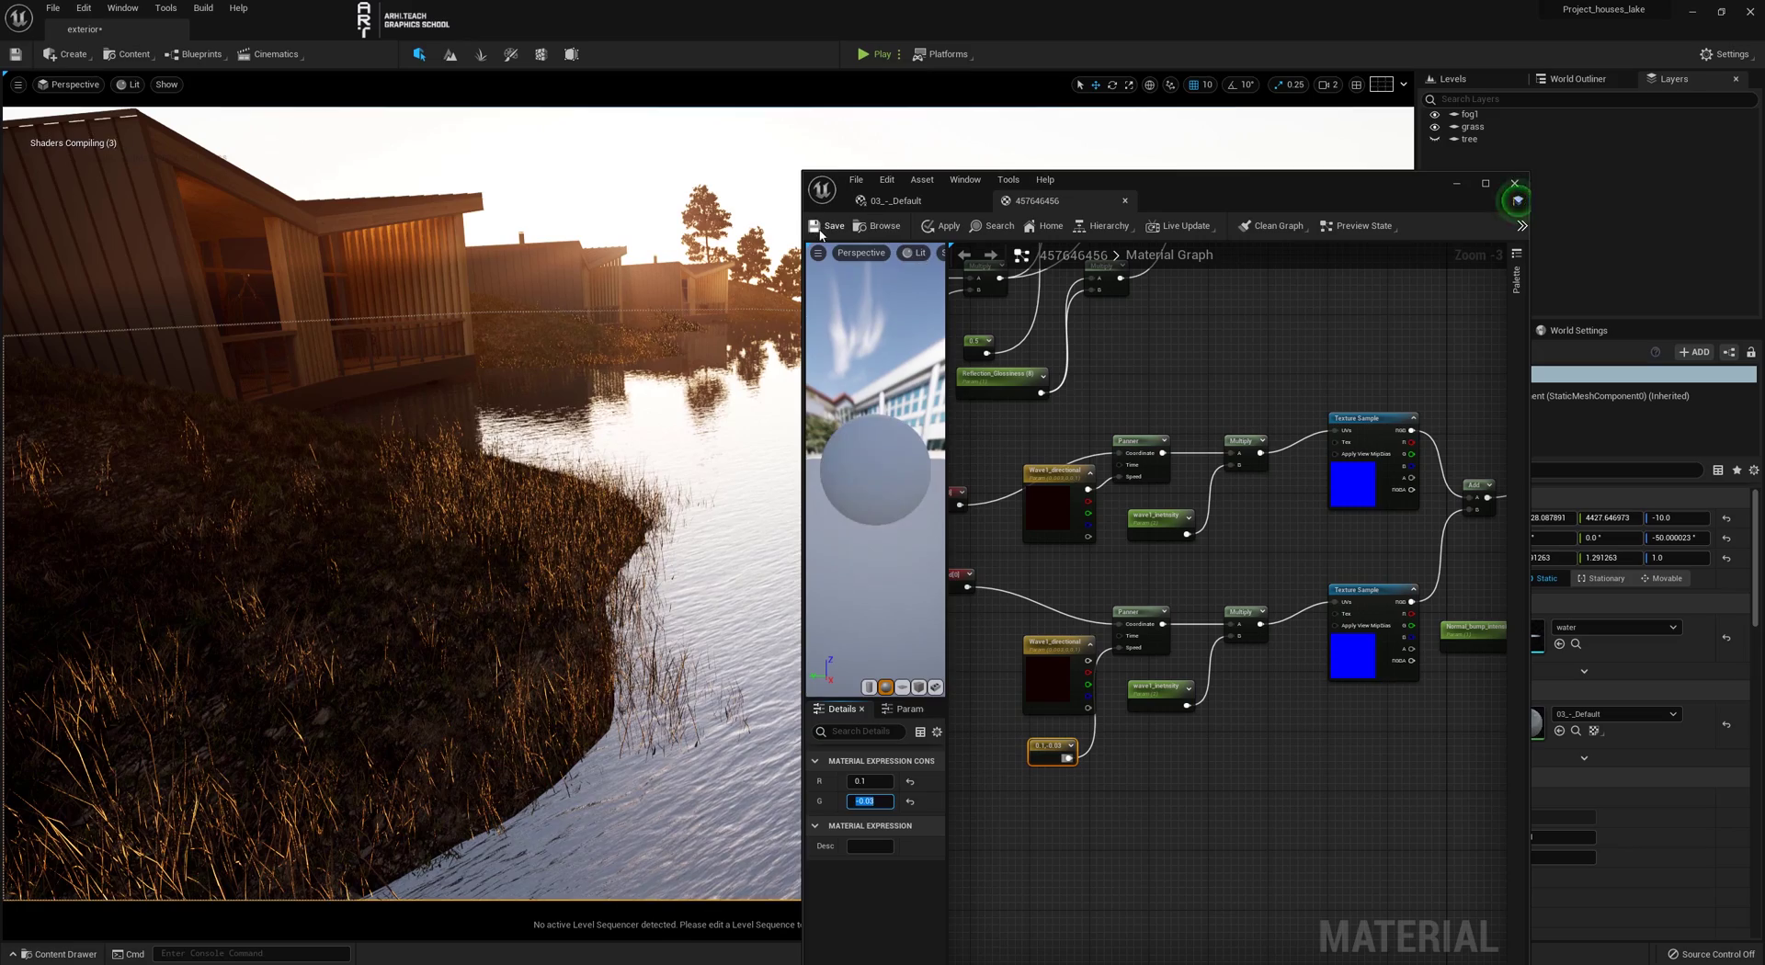
{"action": "left_click", "coordinate": [819, 228]}
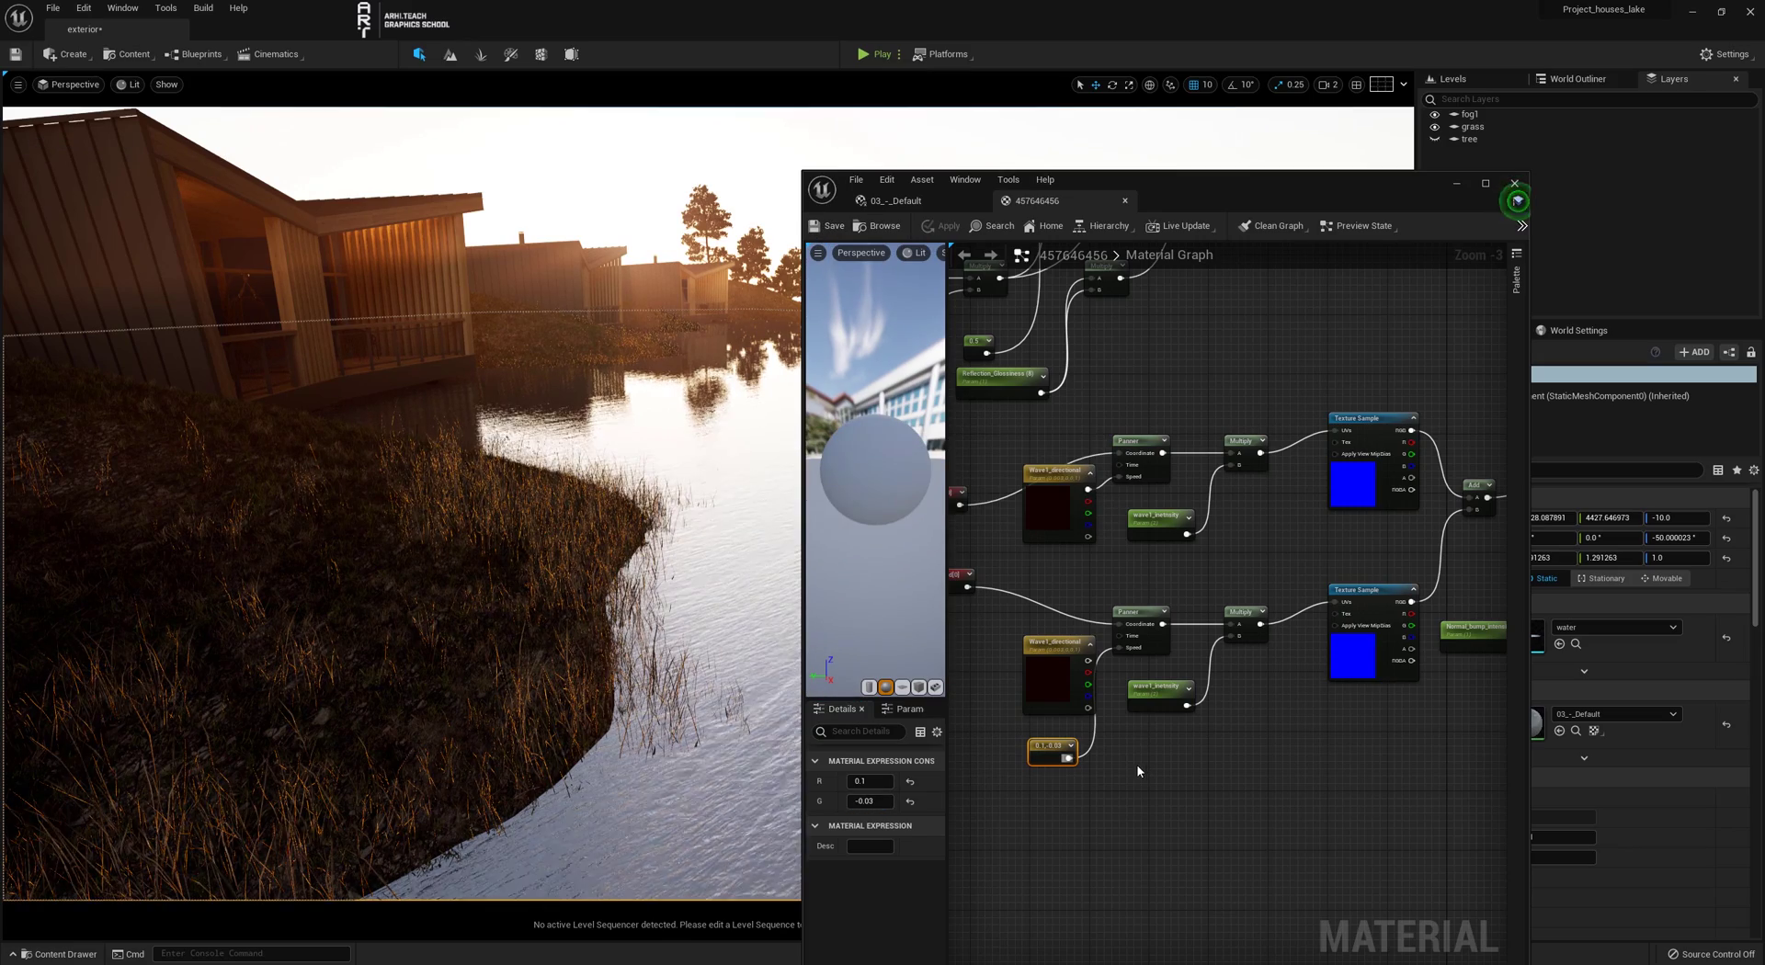
Set the two-component constant's R value to 0.01
{"action": "right_click_drag", "start_coordinate": [733, 702], "coordinate": [799, 727]}
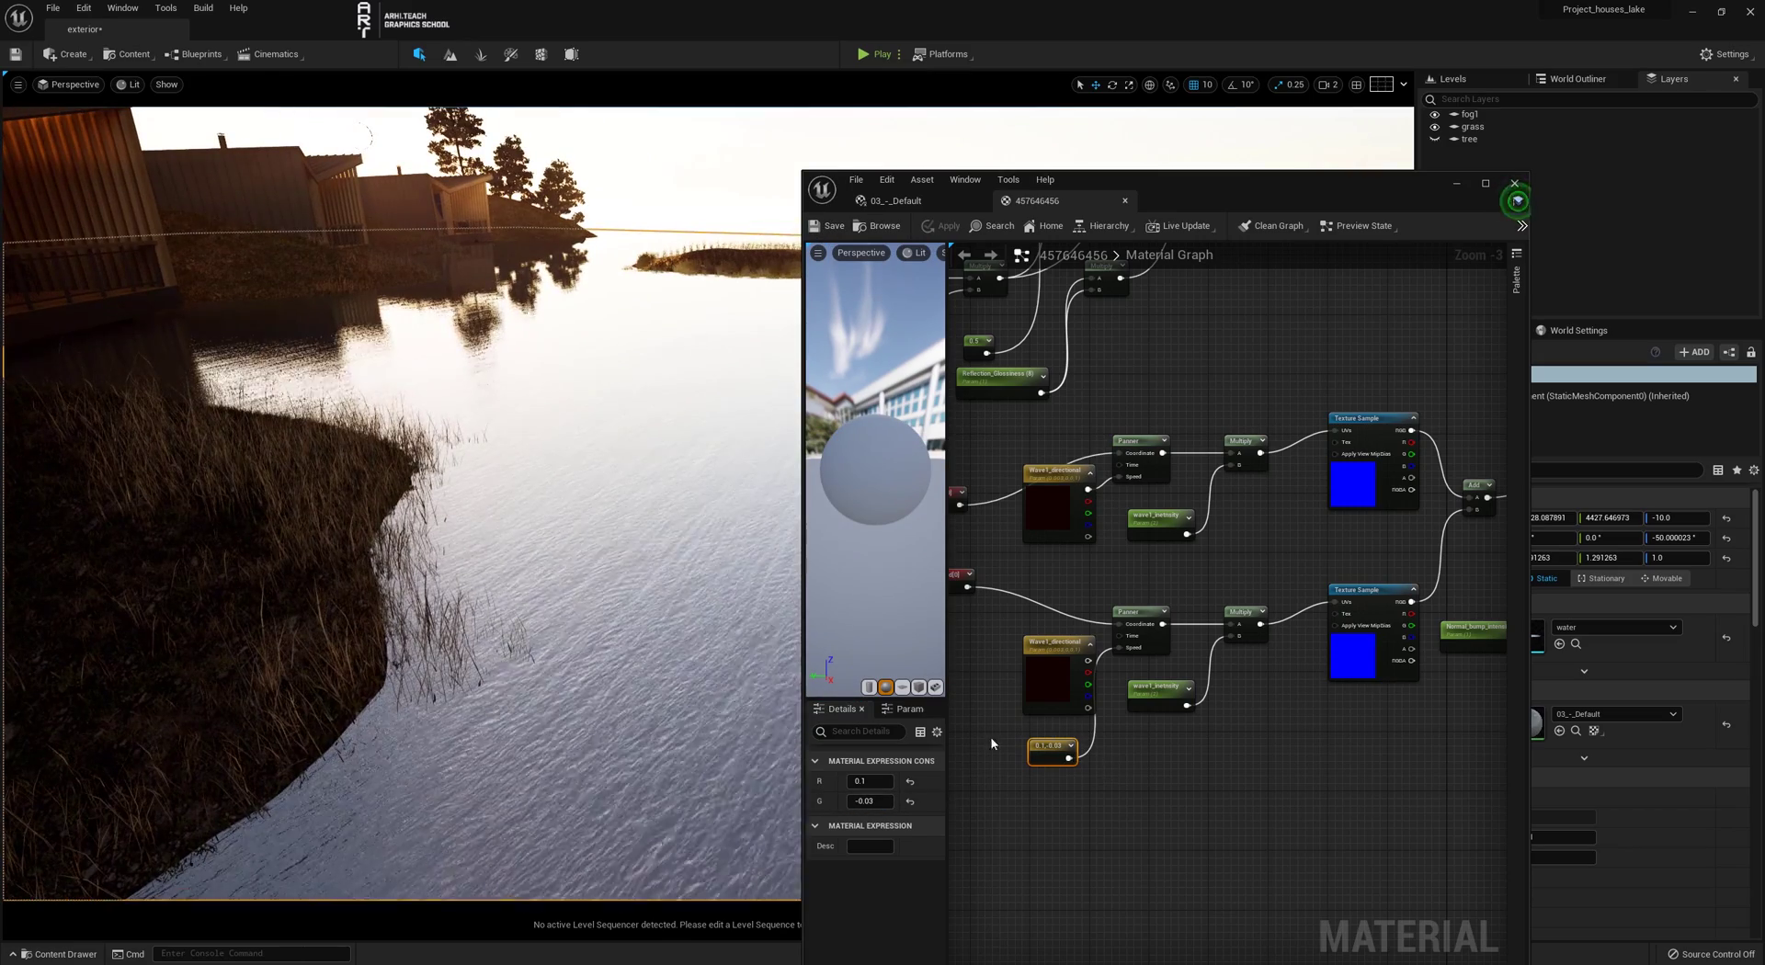
{"action": "left_click", "coordinate": [868, 780]}
{"action": "type", "text": "0.01"}
{"action": "key", "text": "Return"}
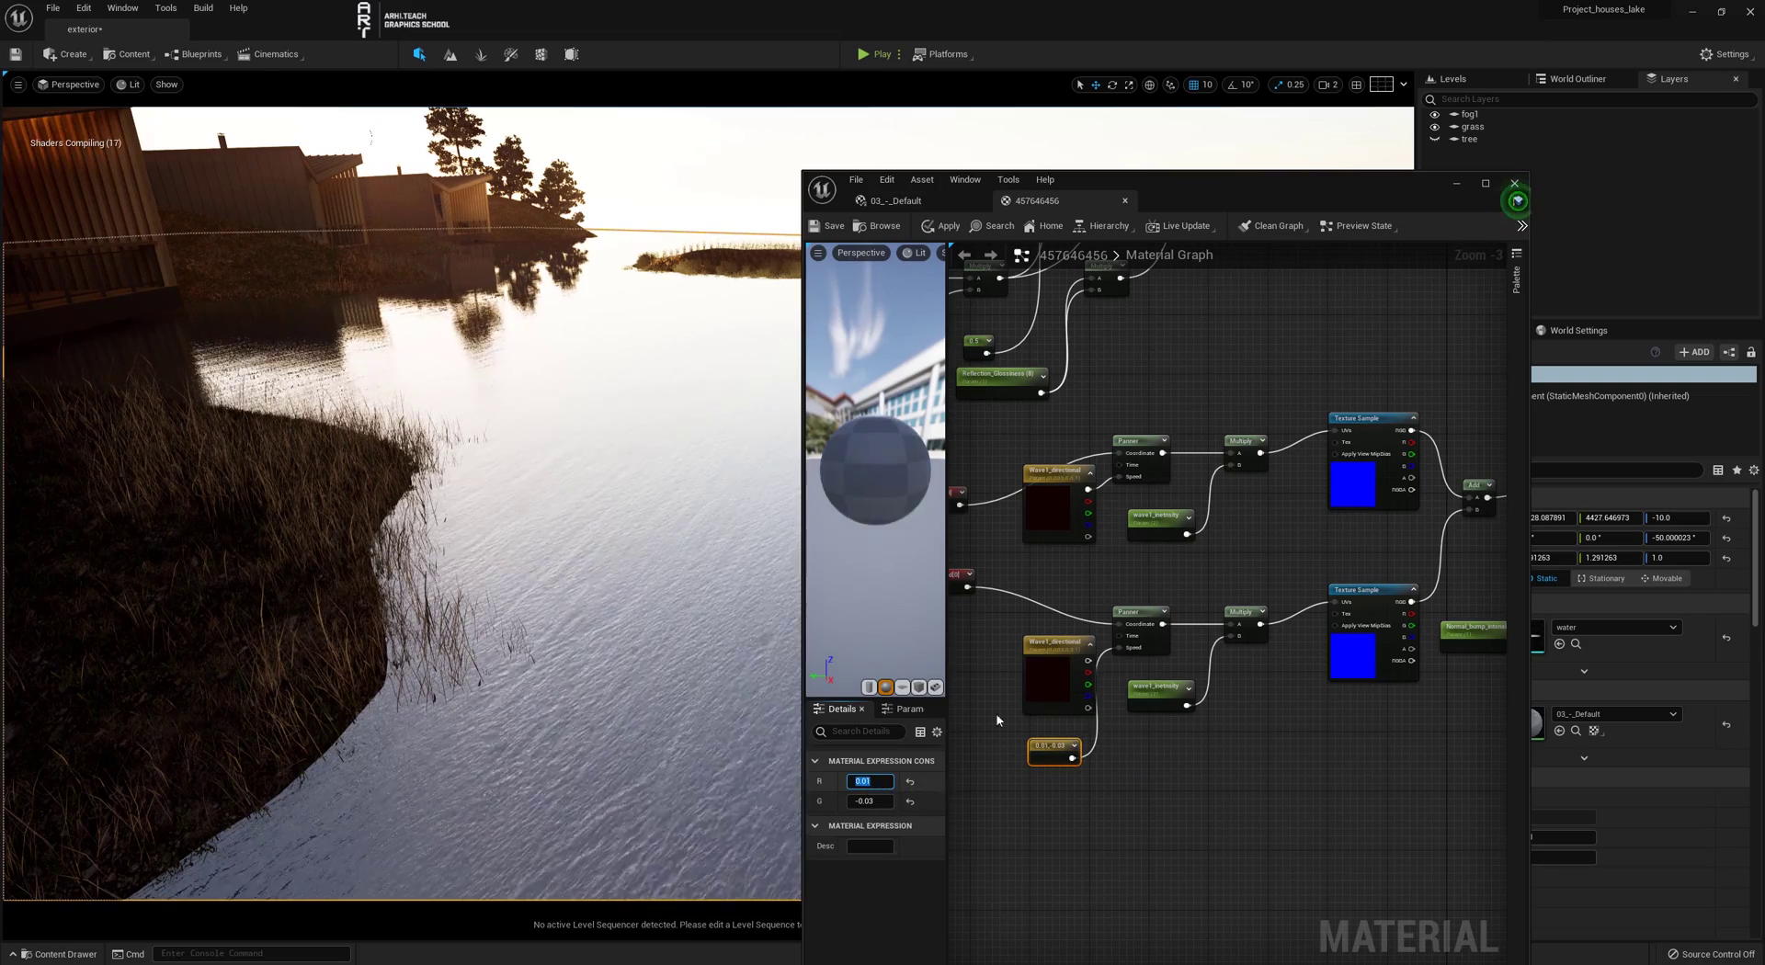
Set the two-component constant's R to 0.001 and G to -0.003, and apply the material changes
{"action": "right_click_drag", "start_coordinate": [997, 720], "coordinate": [1114, 759]}
{"action": "left_click", "coordinate": [1067, 622]}
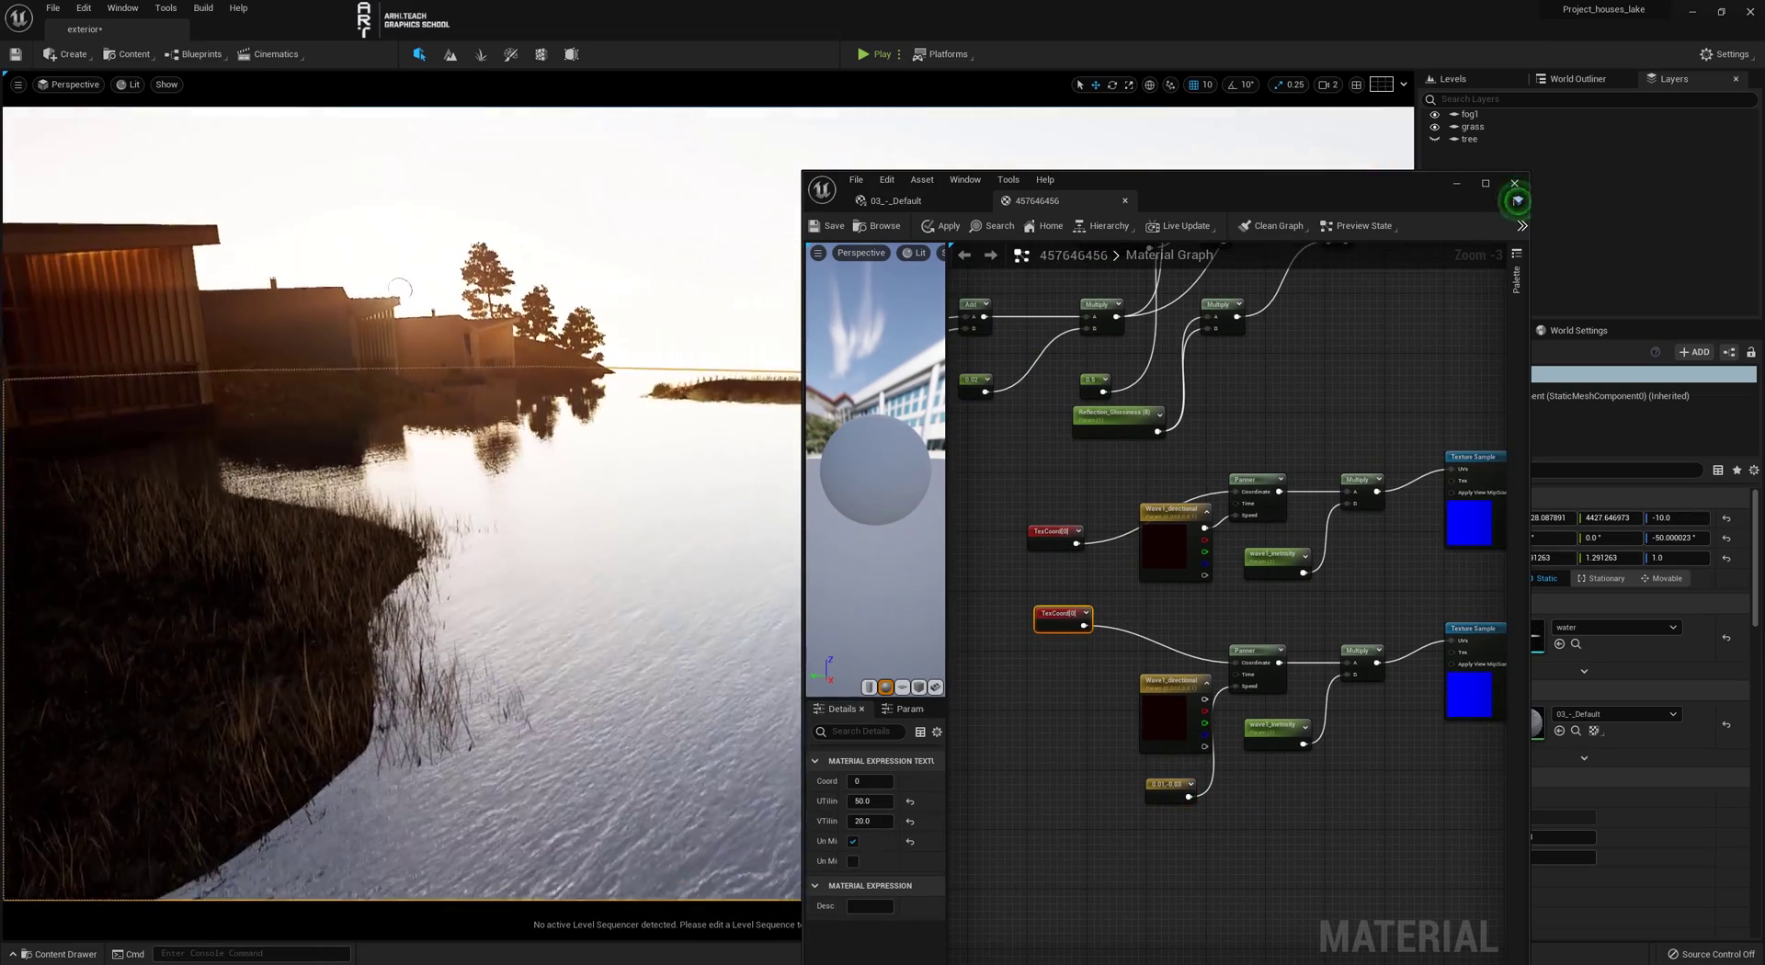
{"action": "left_click", "coordinate": [1168, 788]}
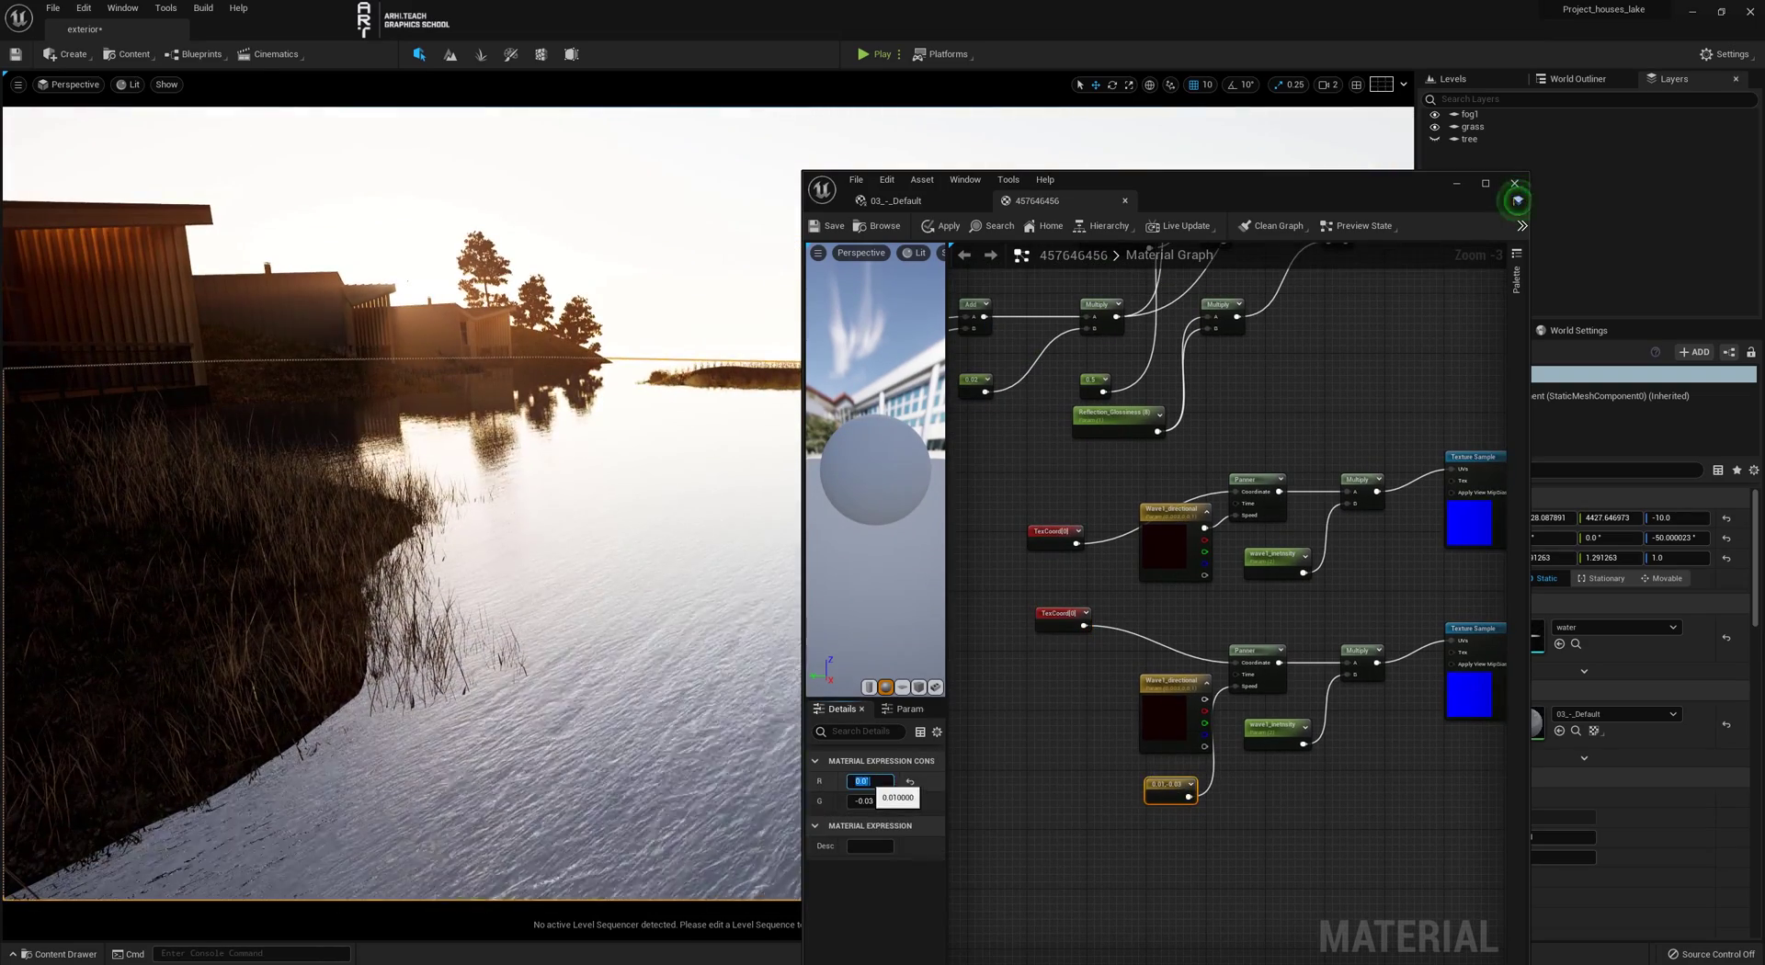
{"action": "left_click", "coordinate": [863, 800]}
{"action": "left_click", "coordinate": [866, 801]}
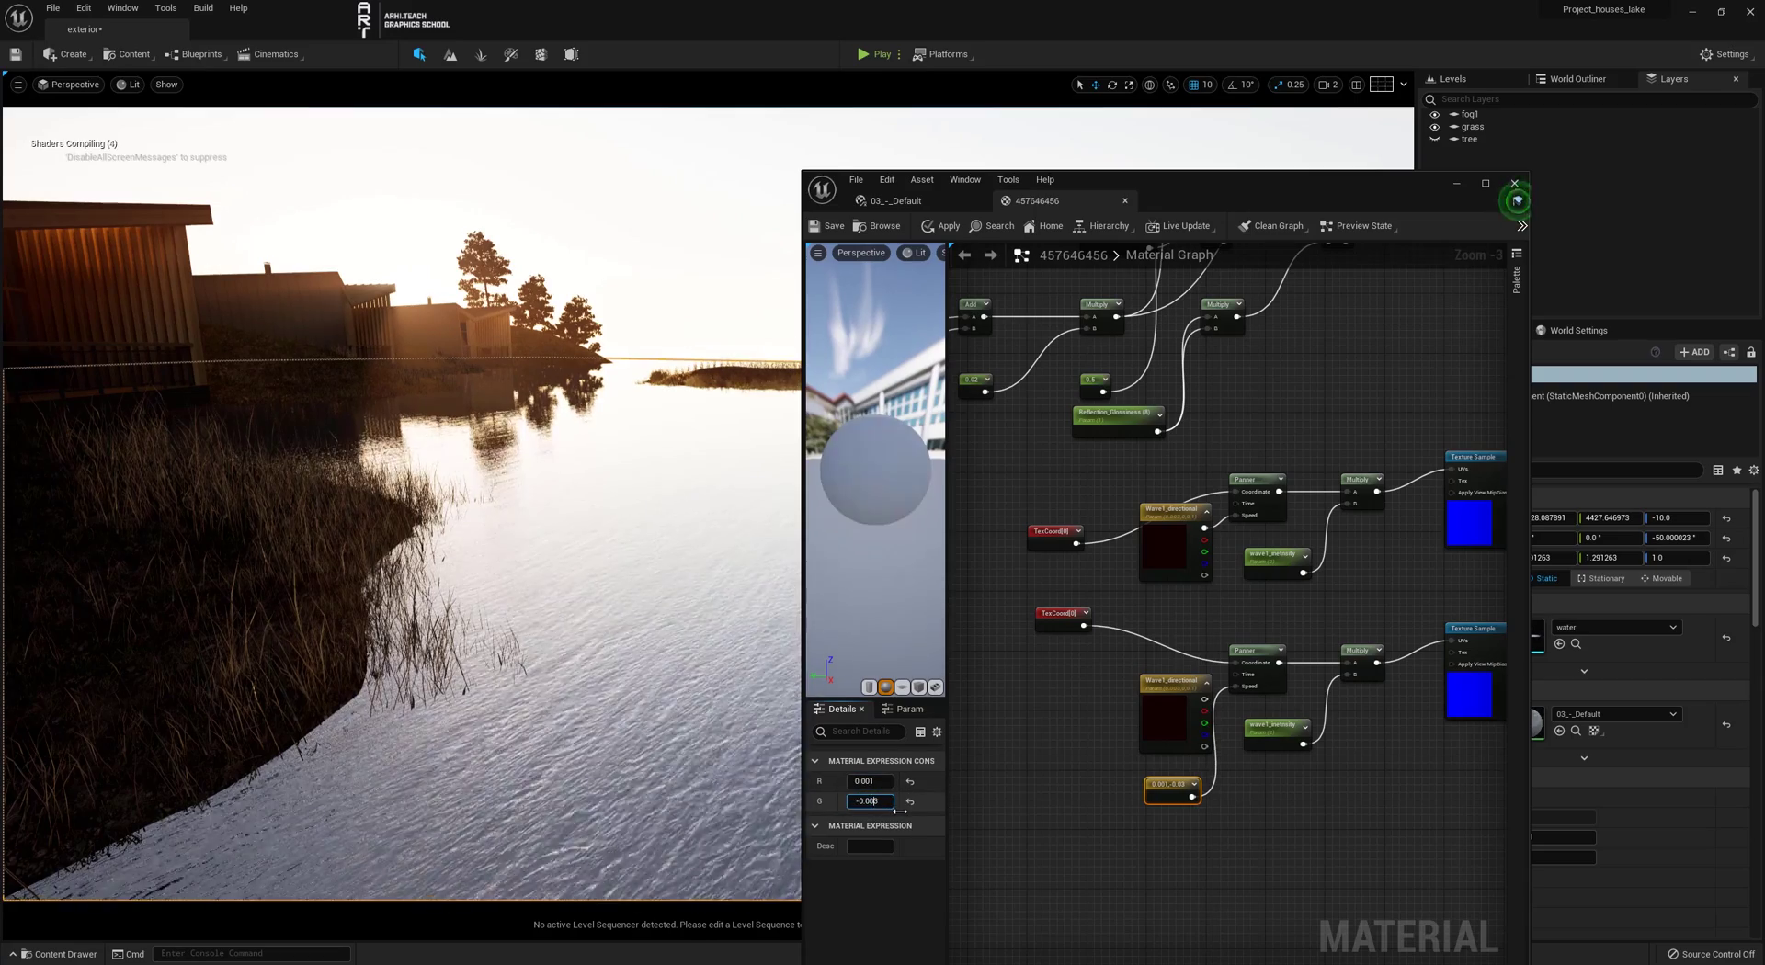
{"action": "type", "text": "0"}
{"action": "key", "text": "Return"}
{"action": "right_click_drag", "start_coordinate": [386, 460], "coordinate": [349, 413]}
{"action": "left_click", "coordinate": [942, 226]}
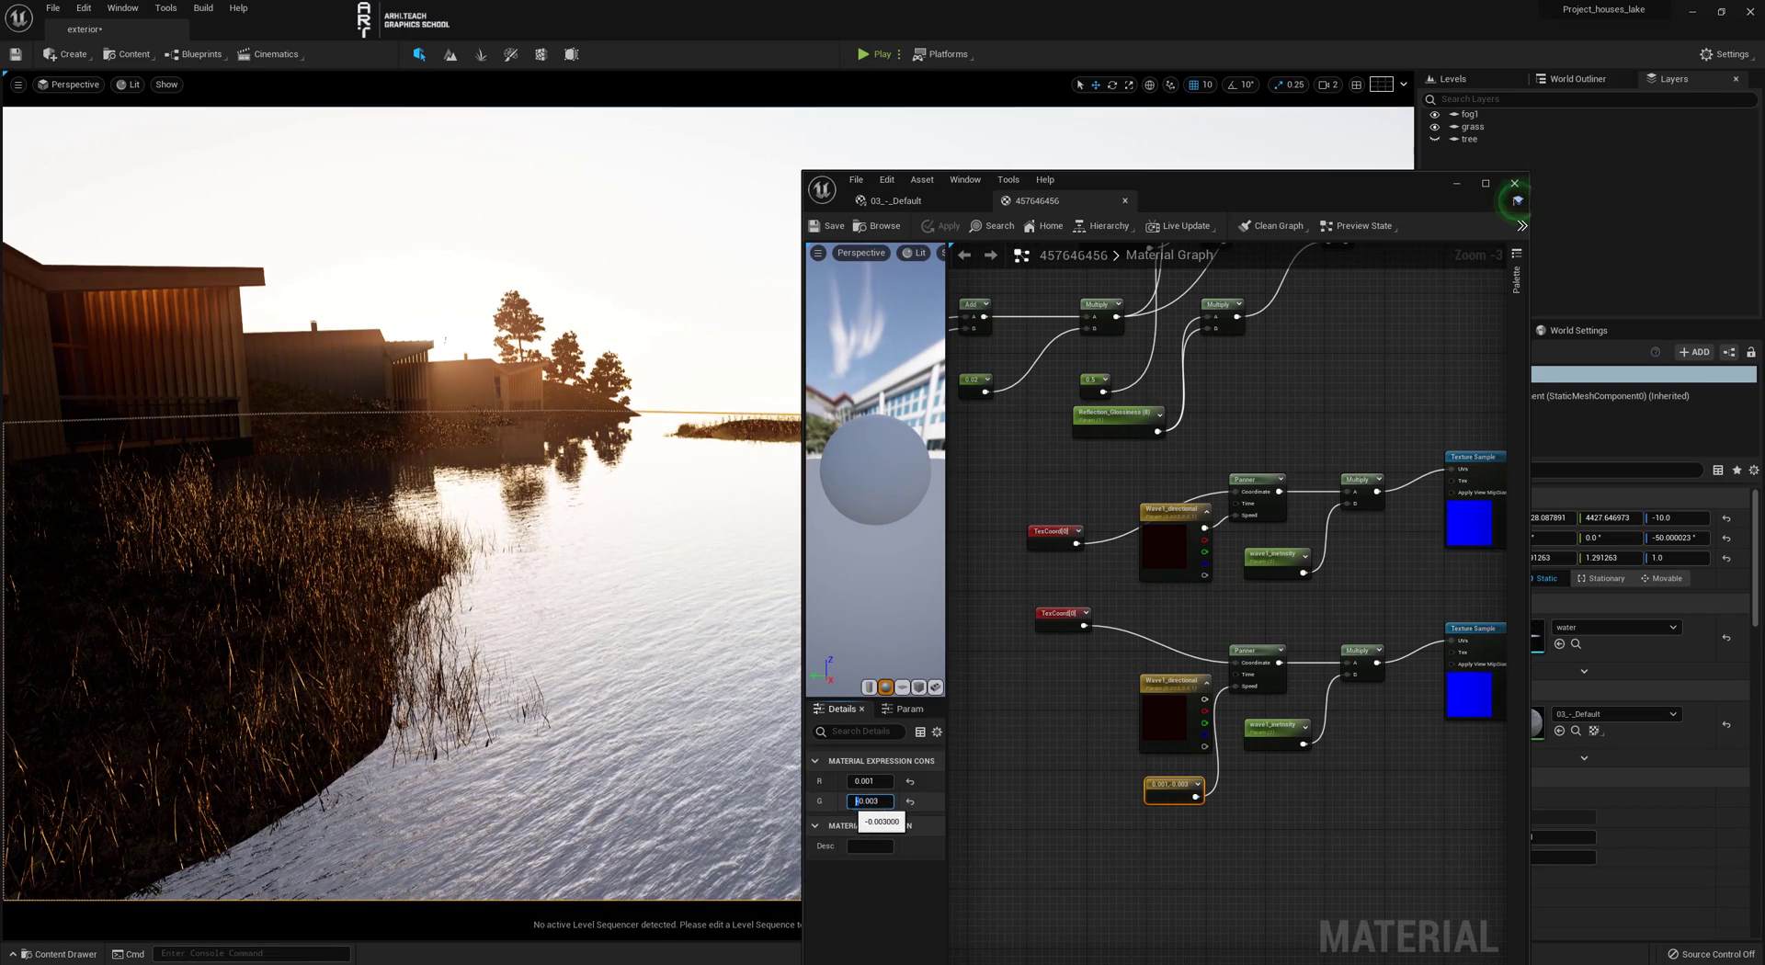
Reverse the second wave's direction by setting the constant's R to -0.001 and G to 0.003, and save the material
{"action": "left_click", "coordinate": [854, 780]}
{"action": "left_click", "coordinate": [854, 781]}
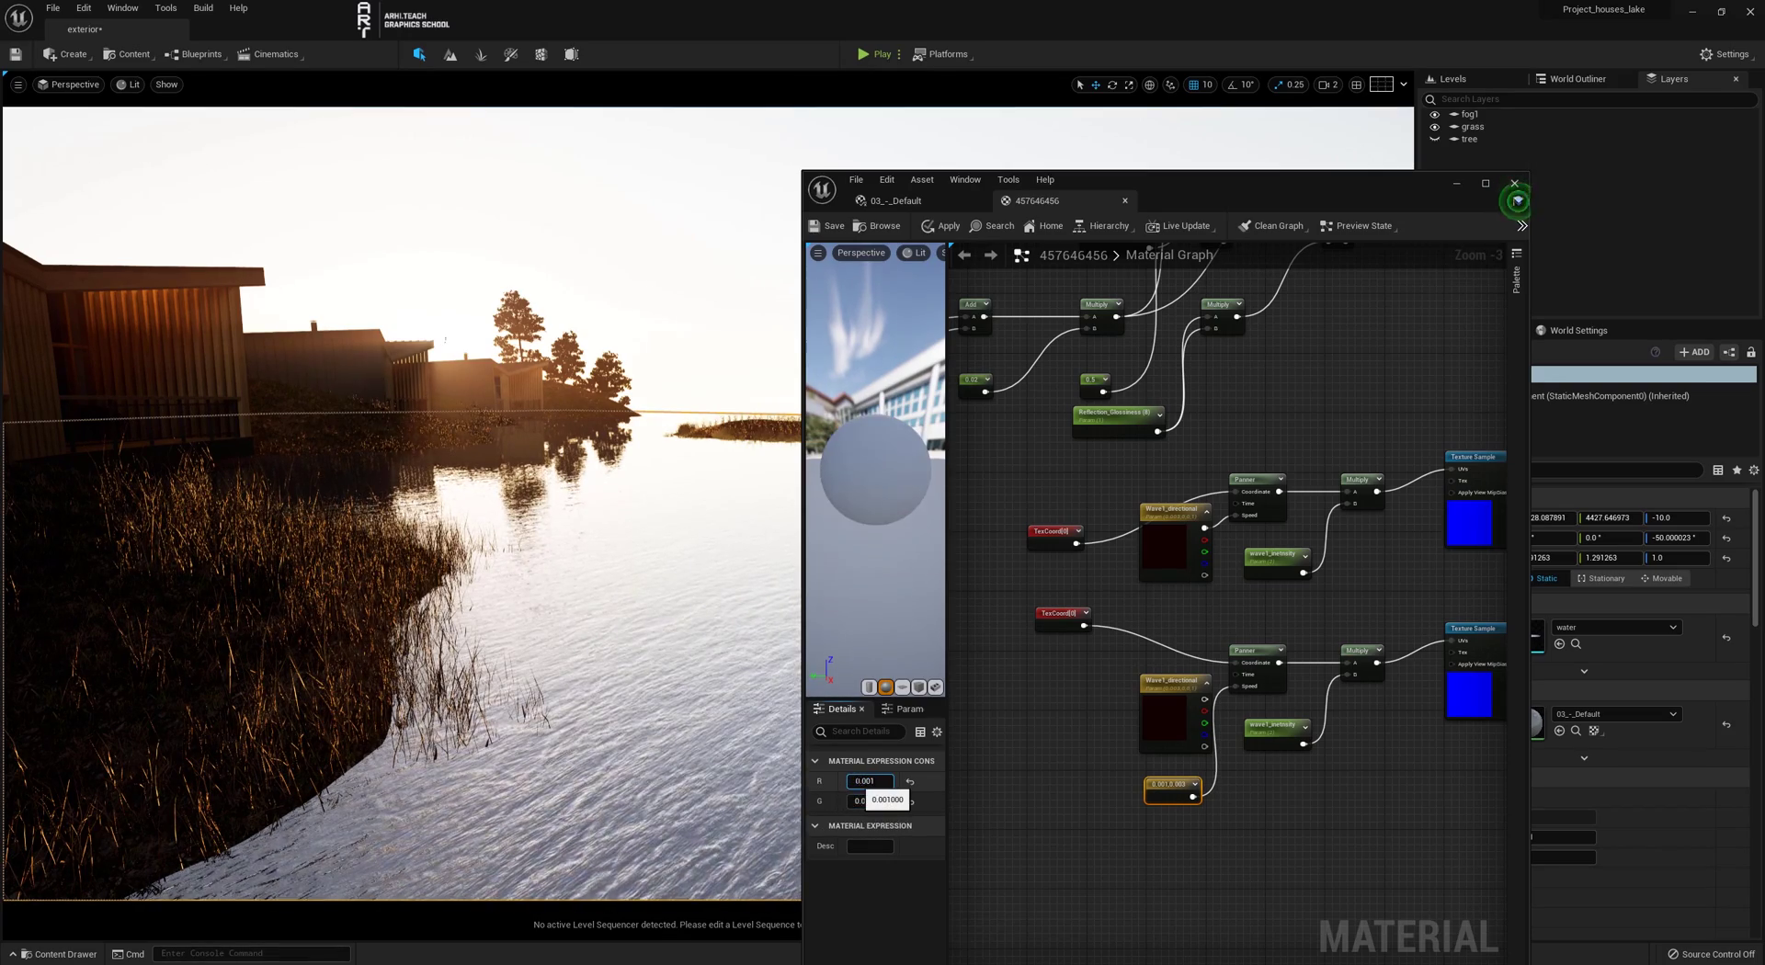
{"action": "type", "text": "-"}
{"action": "key", "text": "Return"}
{"action": "left_click", "coordinate": [812, 223]}
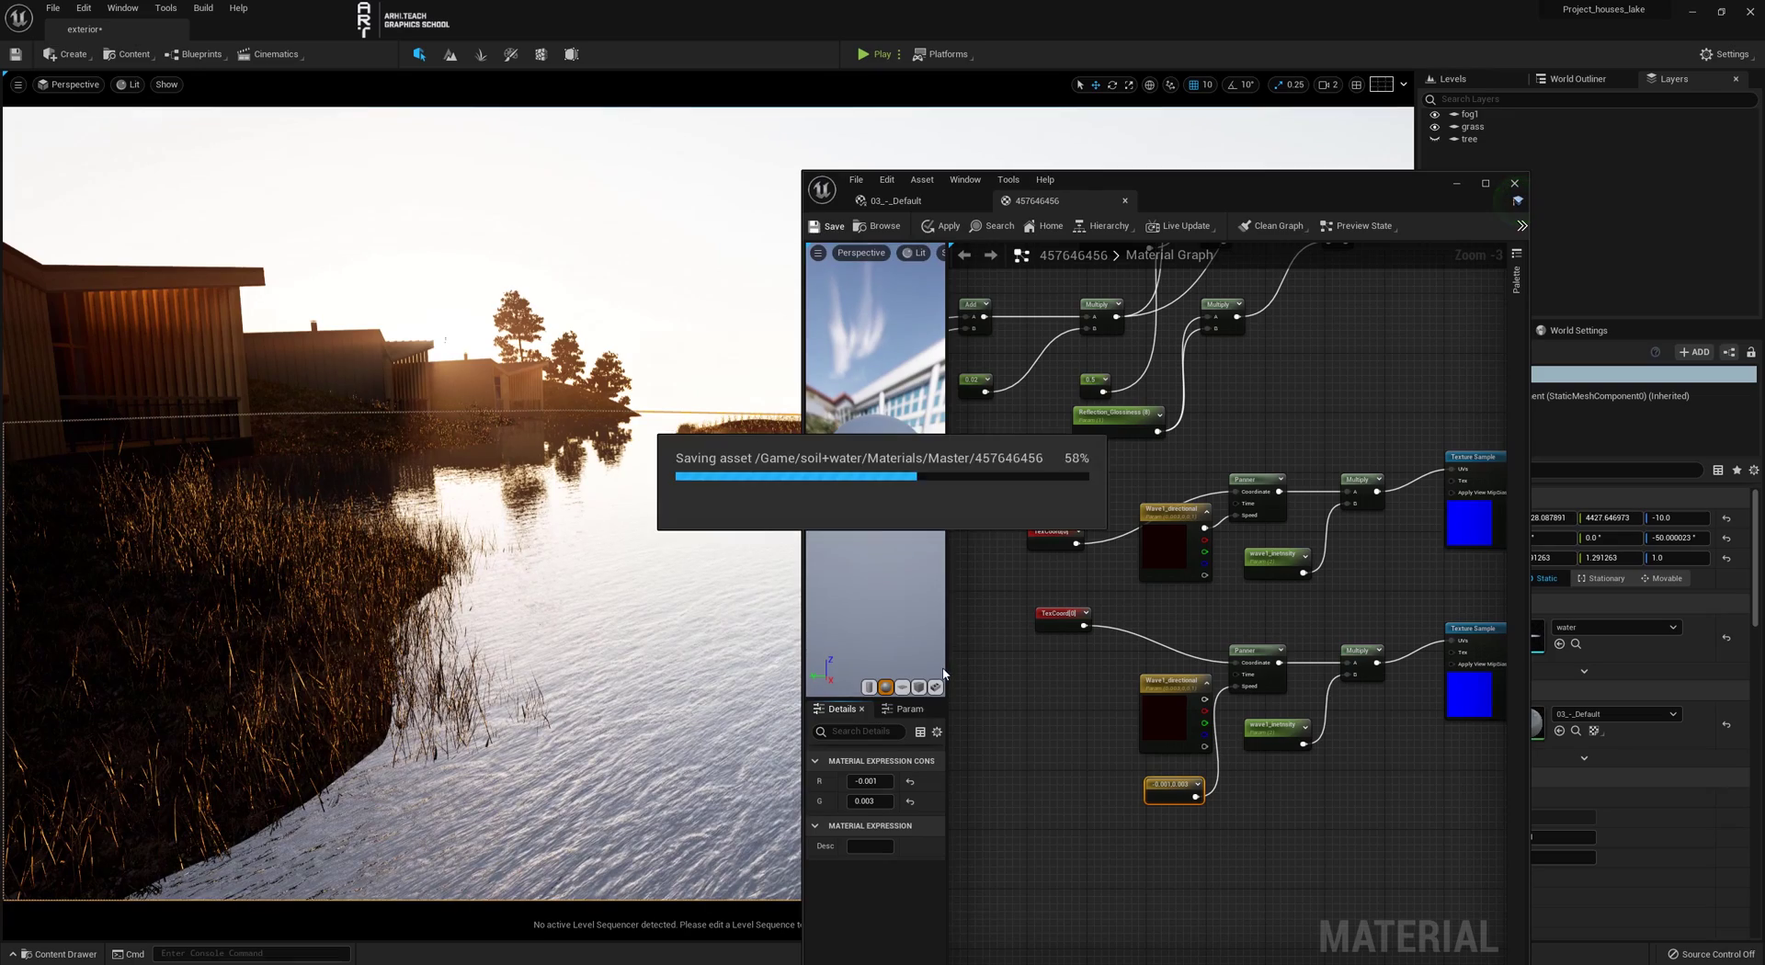
Set the U tiling of the second wave's texture coordinate to 20 and save the material
{"action": "left_click", "coordinate": [1047, 612]}
{"action": "type", "text": "20"}
{"action": "key", "text": "Tab"}
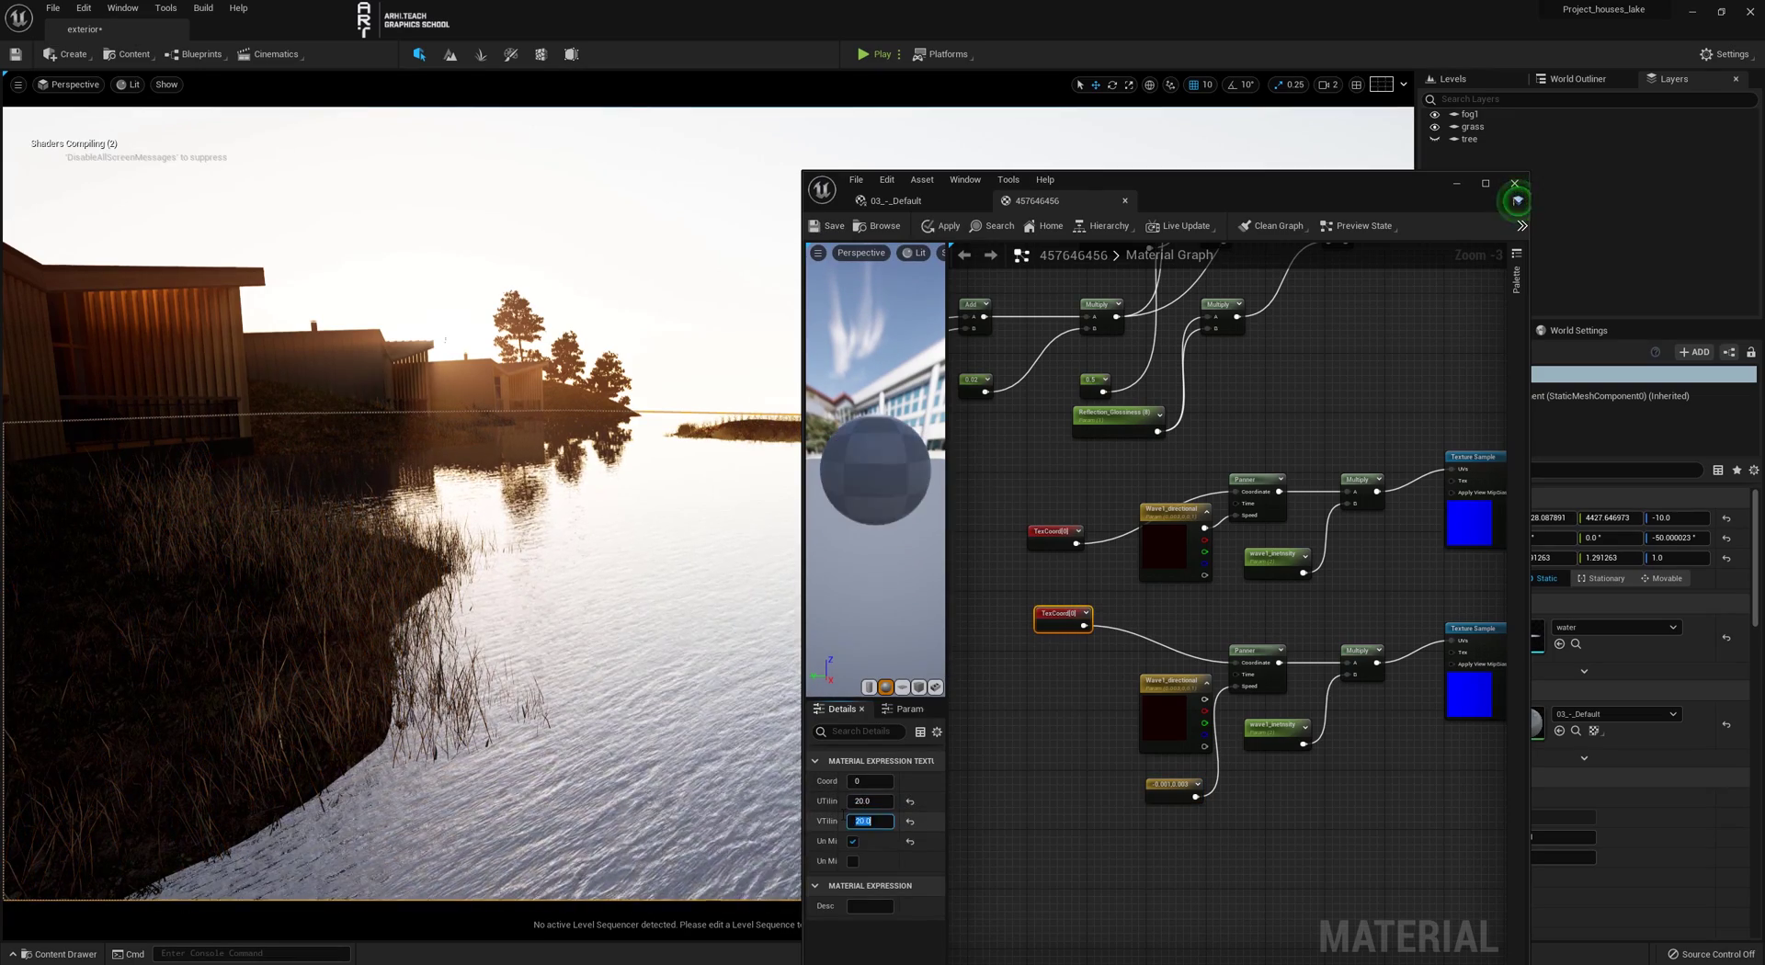
{"action": "left_click", "coordinate": [824, 226]}
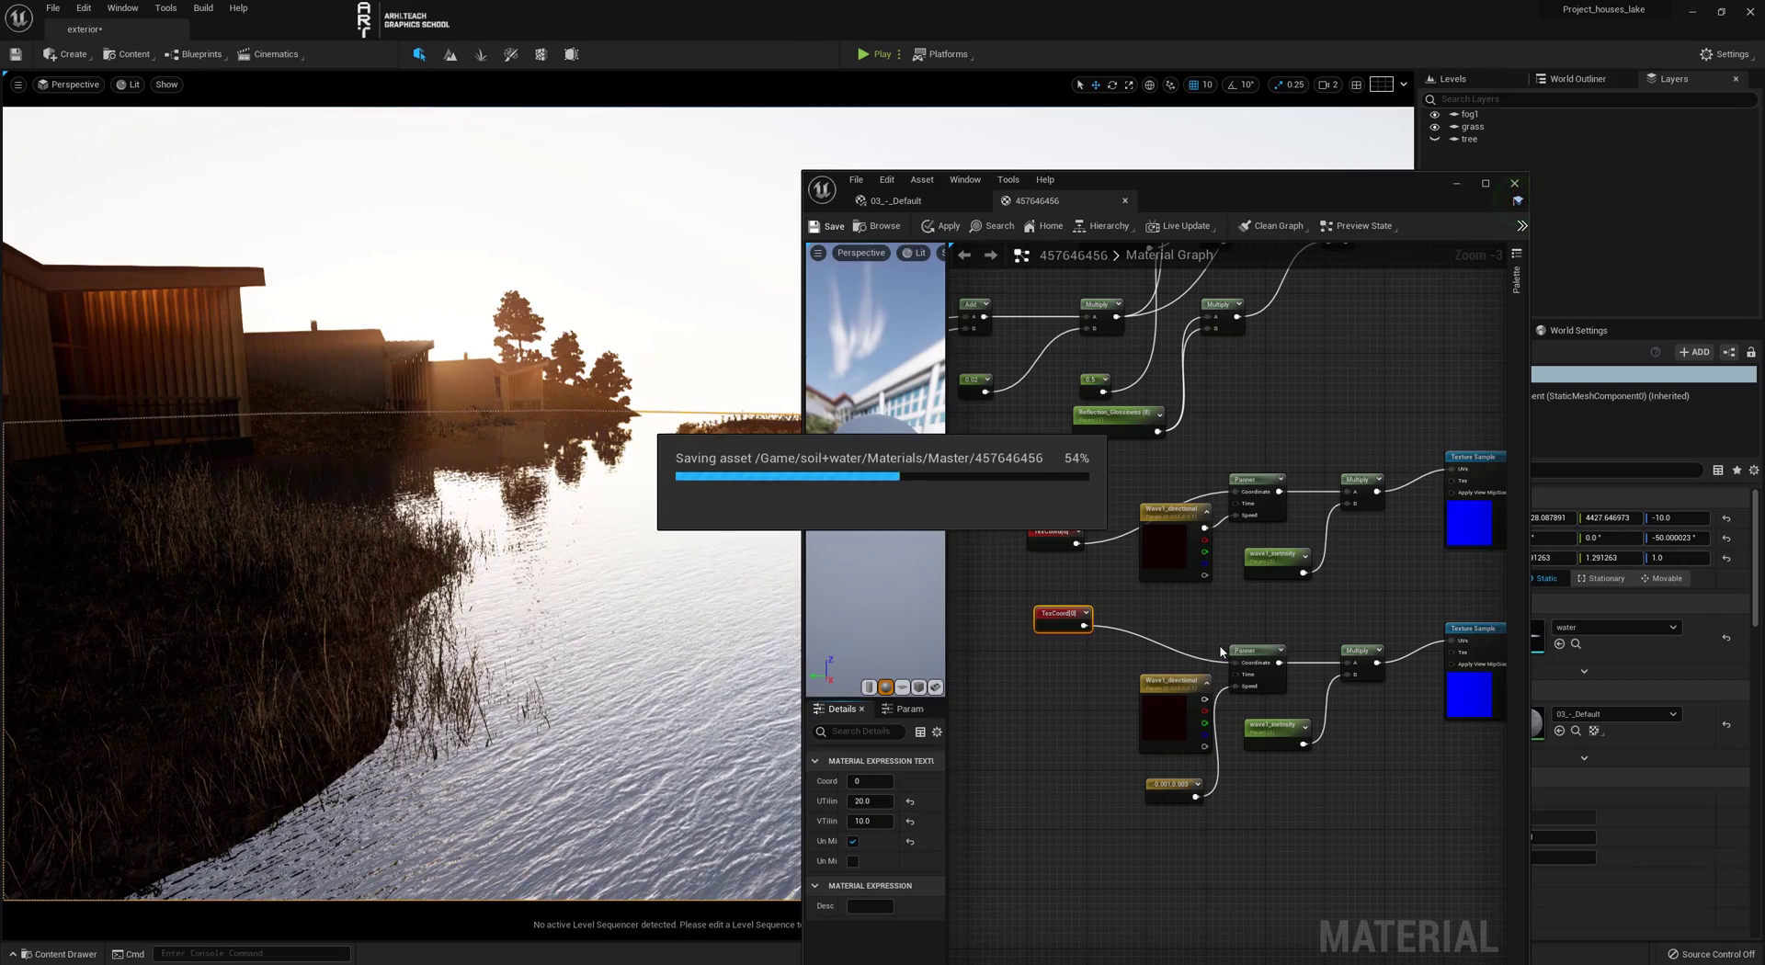
Connect the second wave's normal texture sample directly to the material's Normal input and save, to check that wave alone
{"action": "right_click_drag", "start_coordinate": [1402, 758], "coordinate": [1191, 763]}
{"action": "scroll", "coordinate": [1287, 834], "scroll_direction": "down", "scroll_amount": 2}
{"action": "scroll", "coordinate": [1284, 709], "scroll_direction": "up", "scroll_amount": 1}
{"action": "left_click_drag", "start_coordinate": [1211, 755], "coordinate": [1248, 371]}
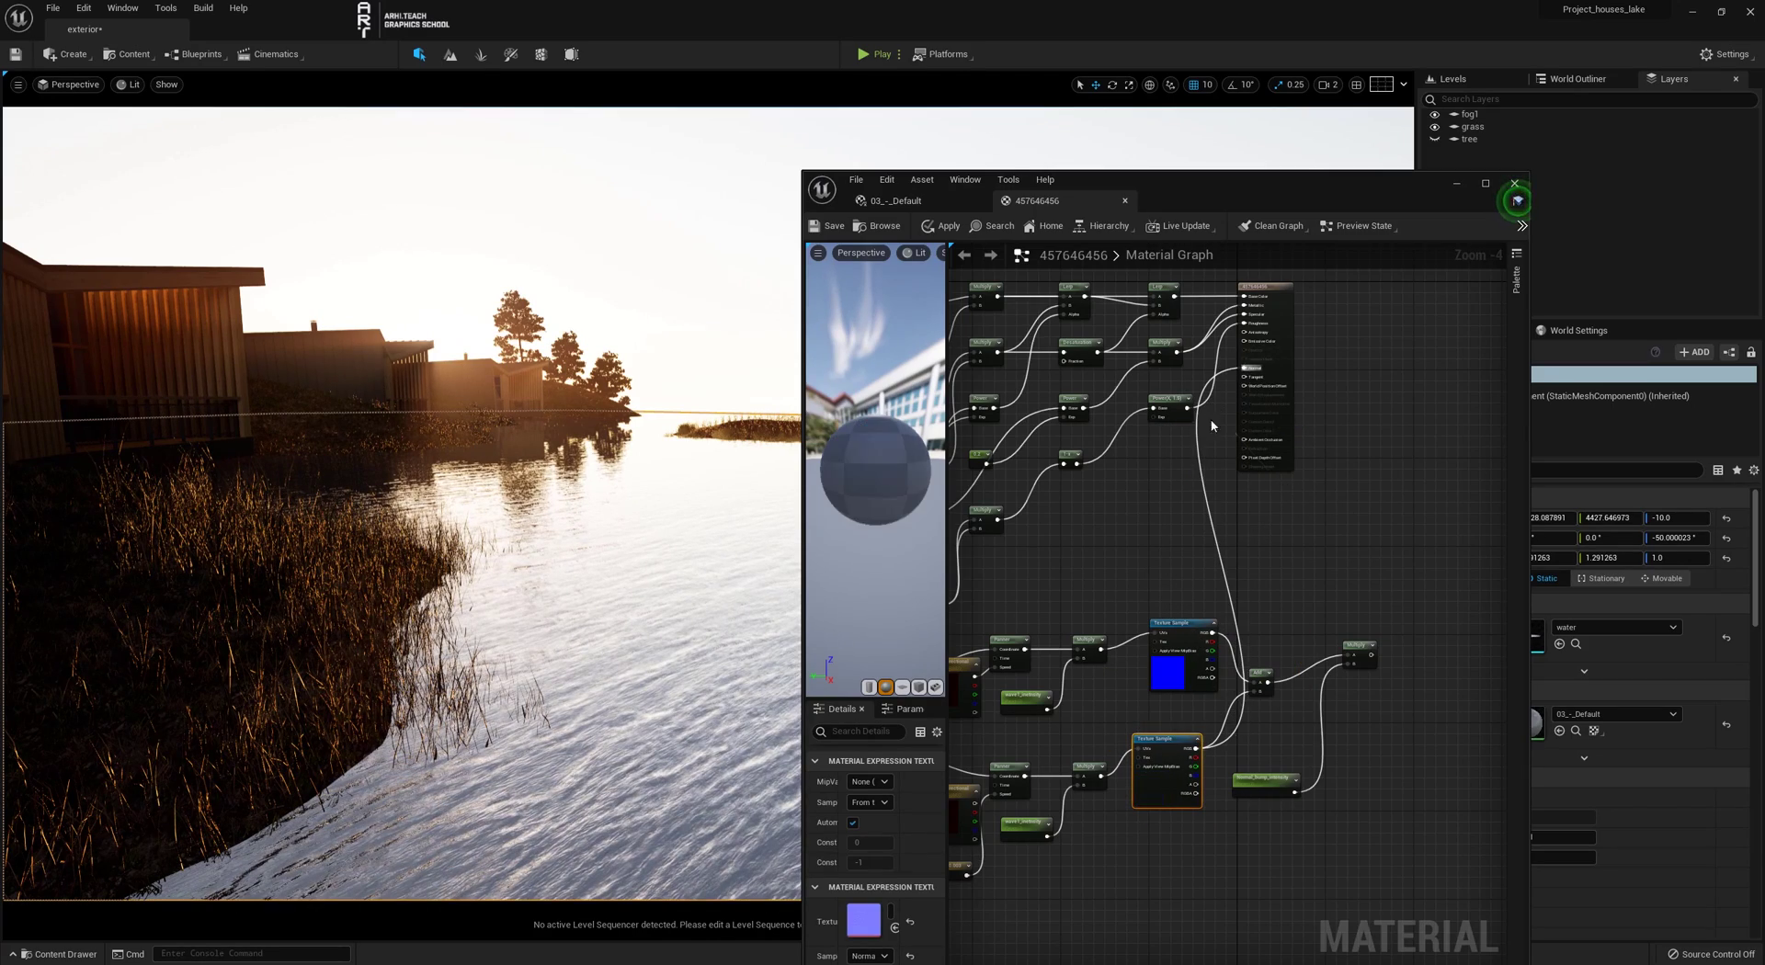
{"action": "key", "text": "ctrl+s"}
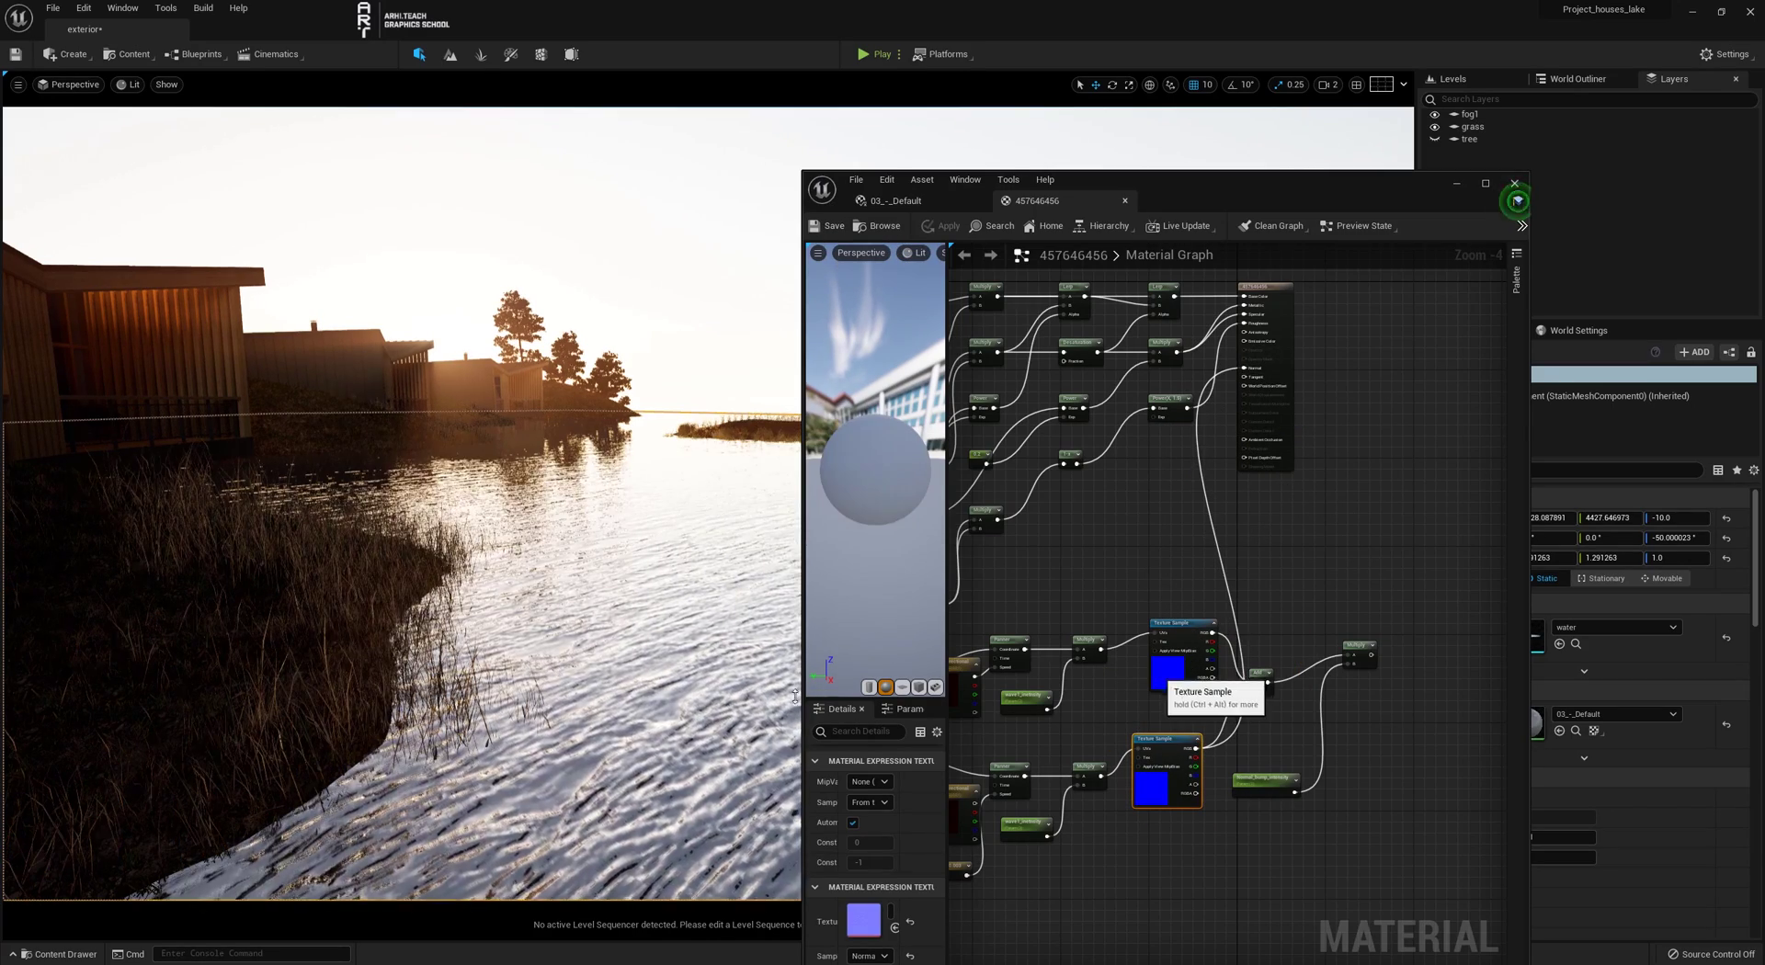
Check the first wave's texture sample alone in the Normal input, and reconnect the final Multiply node there
{"action": "left_click_drag", "start_coordinate": [1213, 632], "coordinate": [1243, 368]}
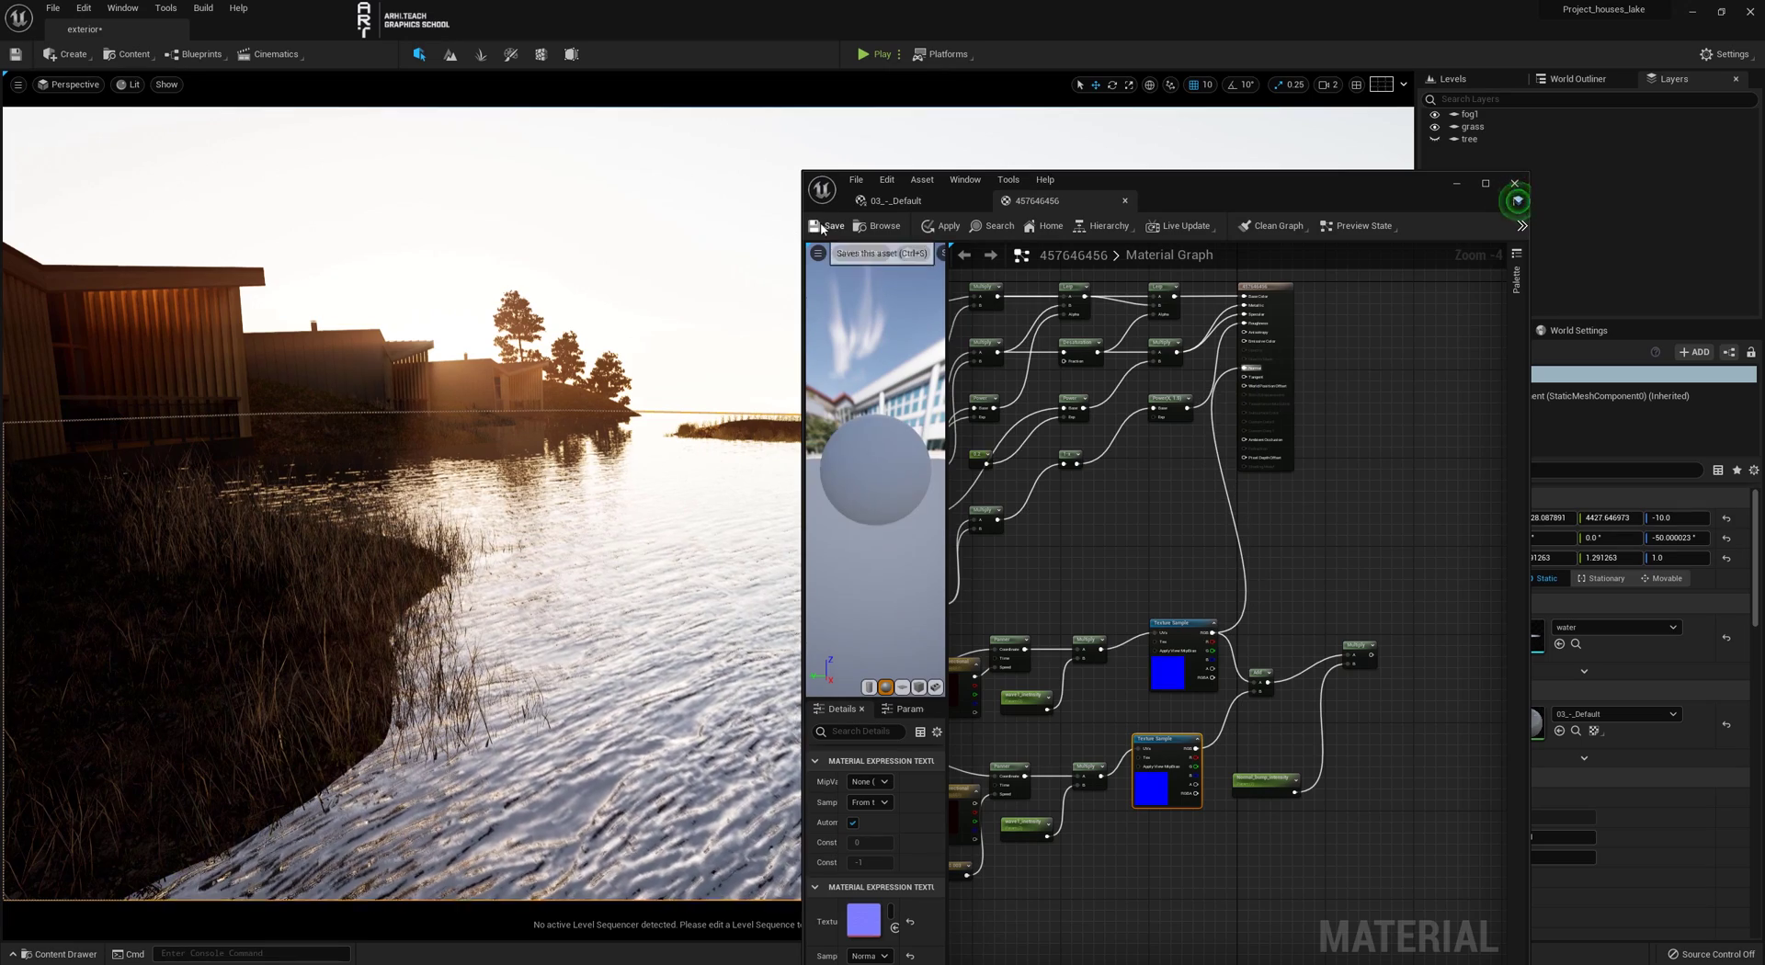
{"action": "left_click_drag", "start_coordinate": [1383, 658], "coordinate": [1242, 369]}
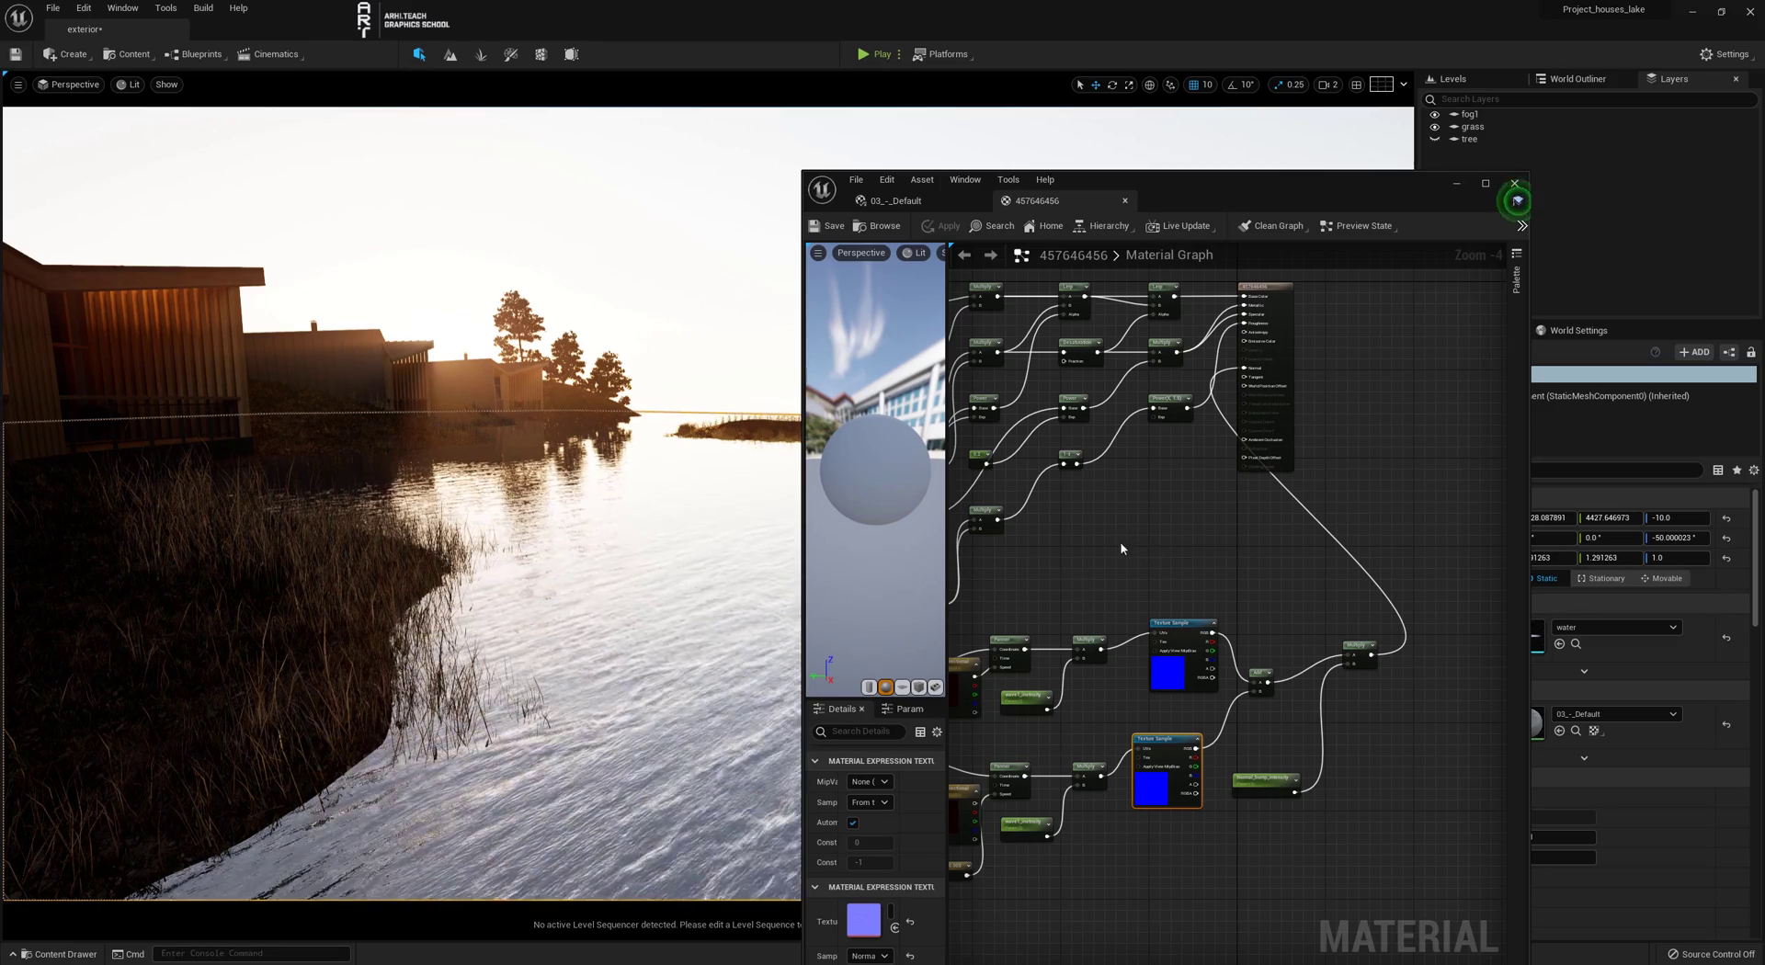
Locate the master material 457646456 in the content browser and open the water's material instance 03_-_Default
{"action": "key", "text": "ctrl+b"}
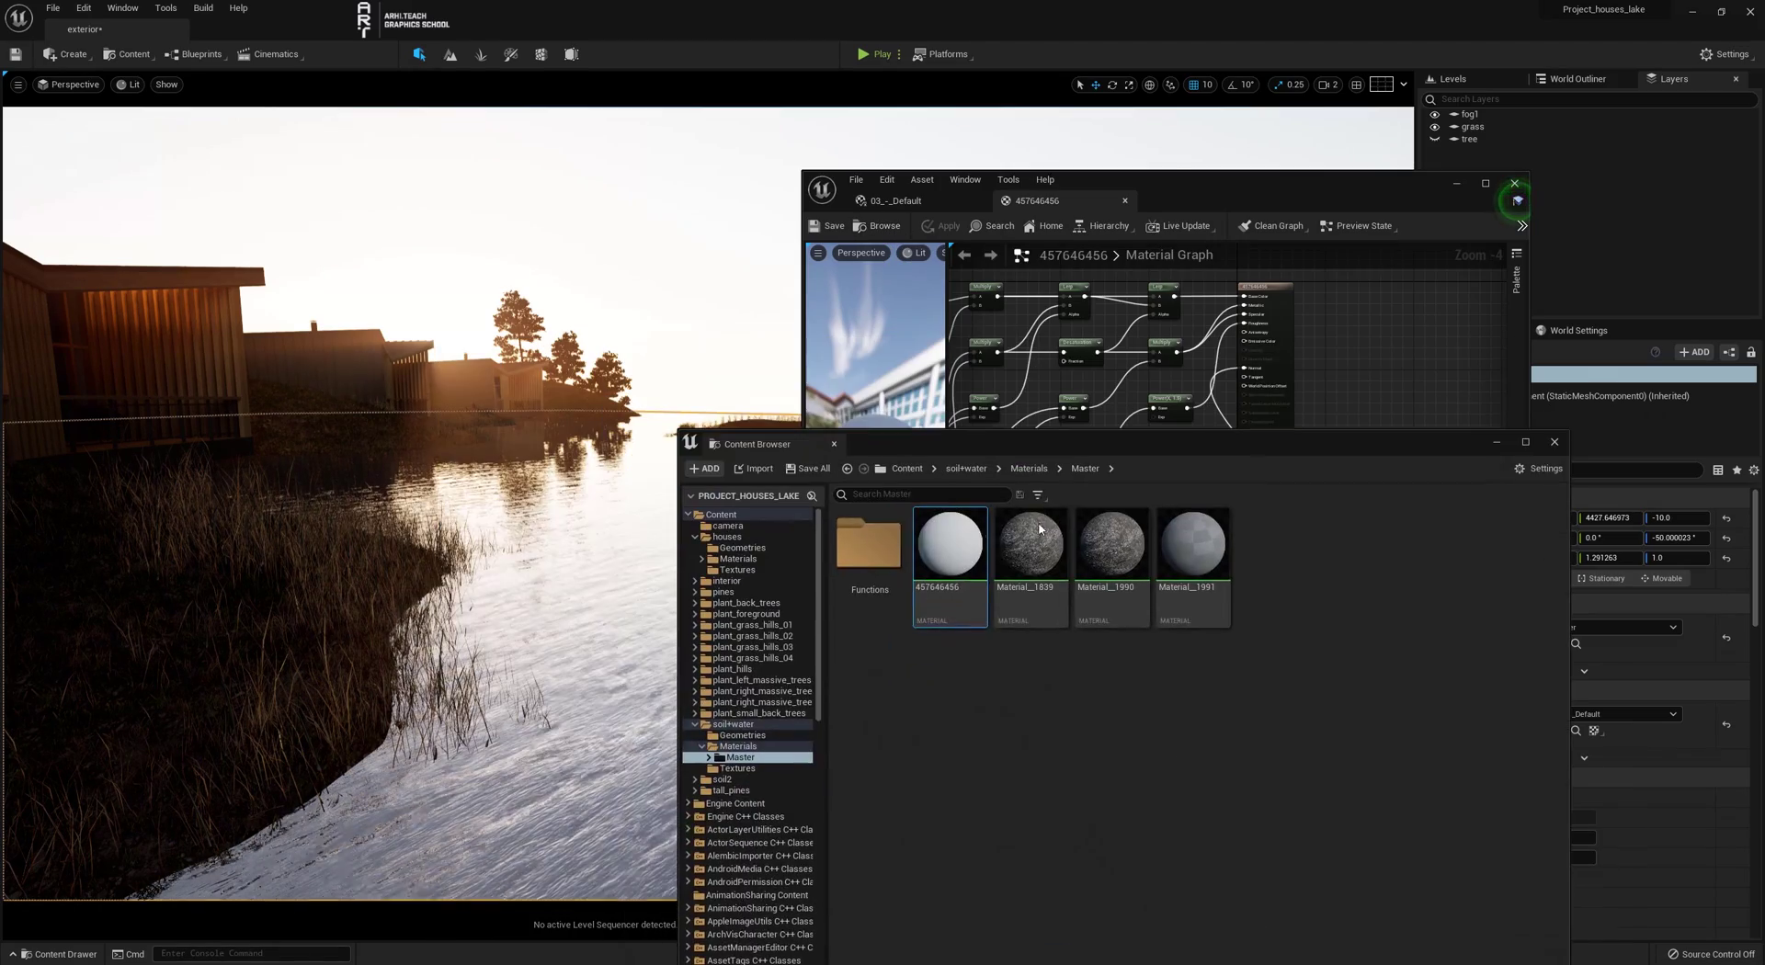
{"action": "left_click_drag", "start_coordinate": [1074, 444], "coordinate": [1091, 599]}
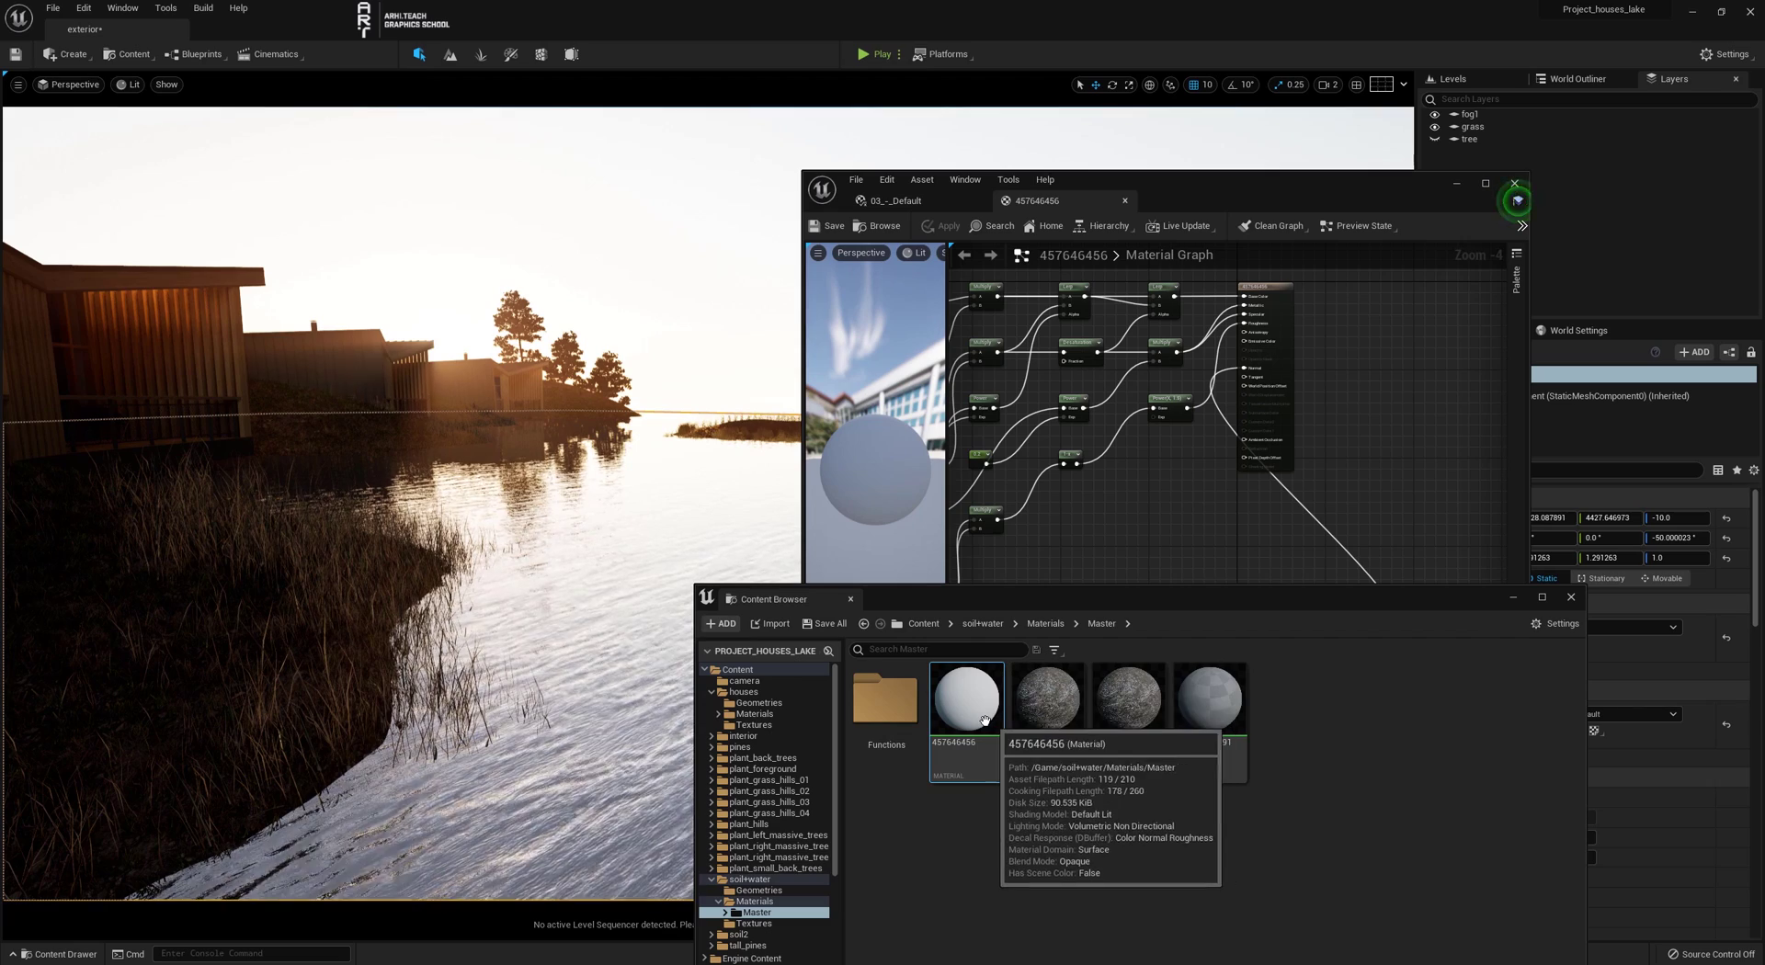
{"action": "left_click_drag", "start_coordinate": [1310, 598], "coordinate": [802, 743]}
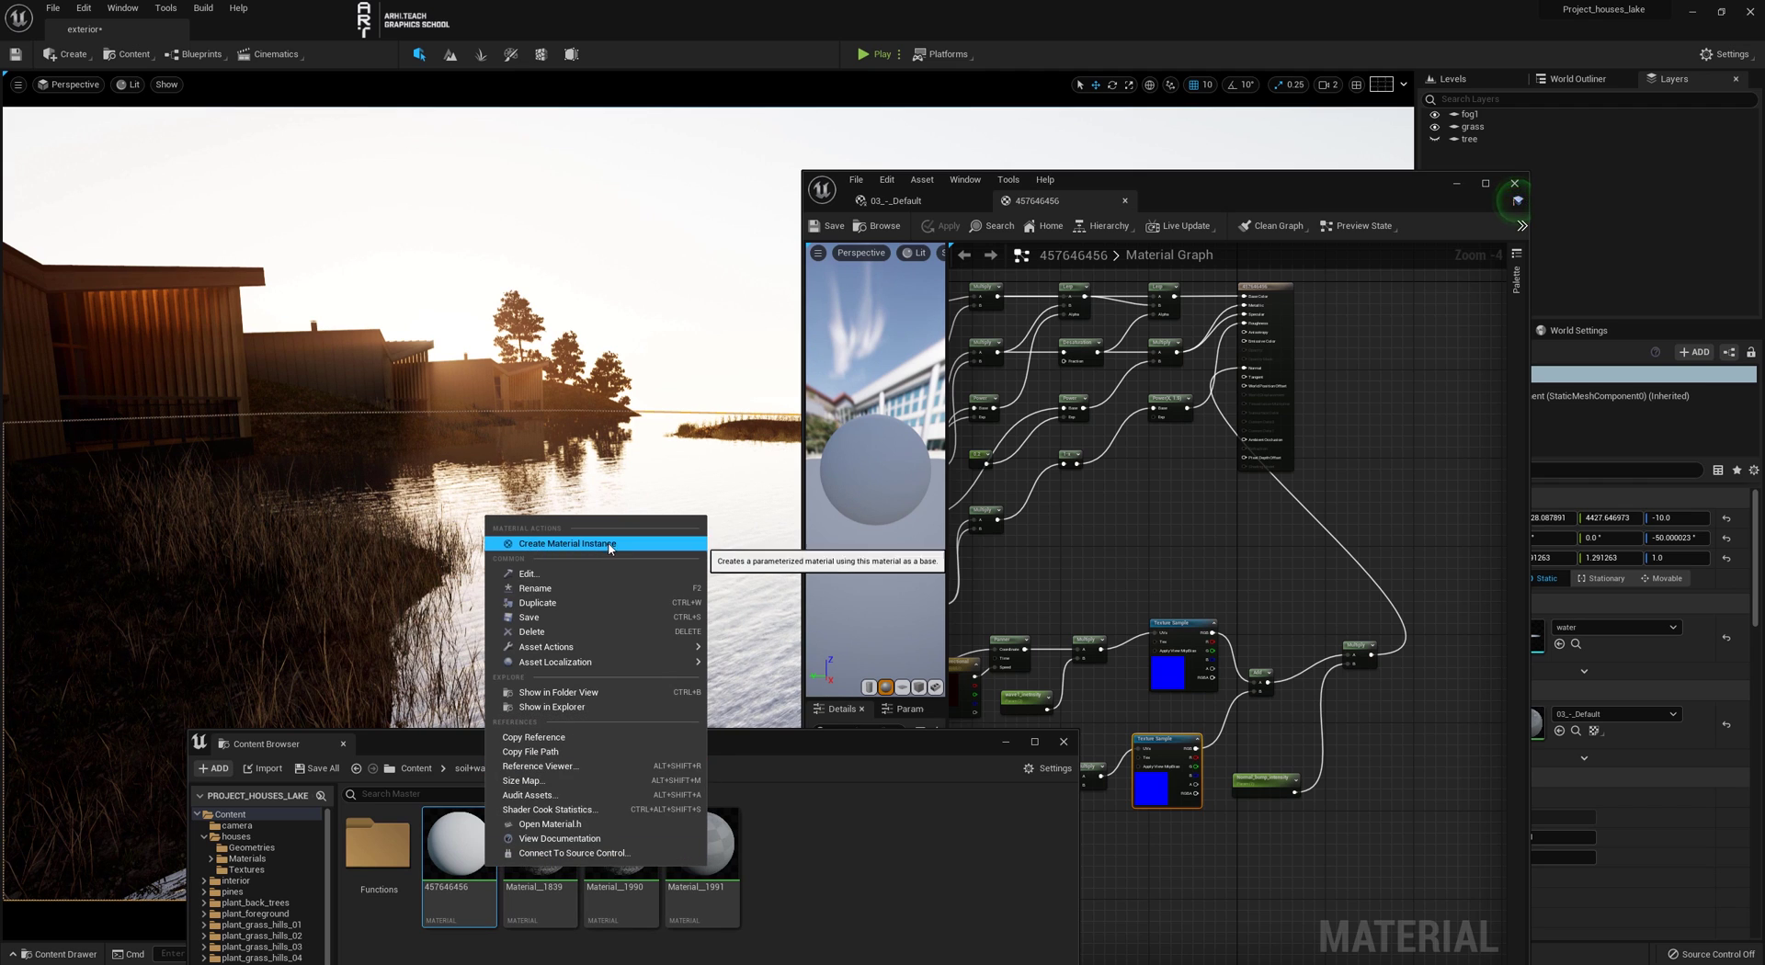
{"action": "double_click", "coordinate": [1537, 724]}
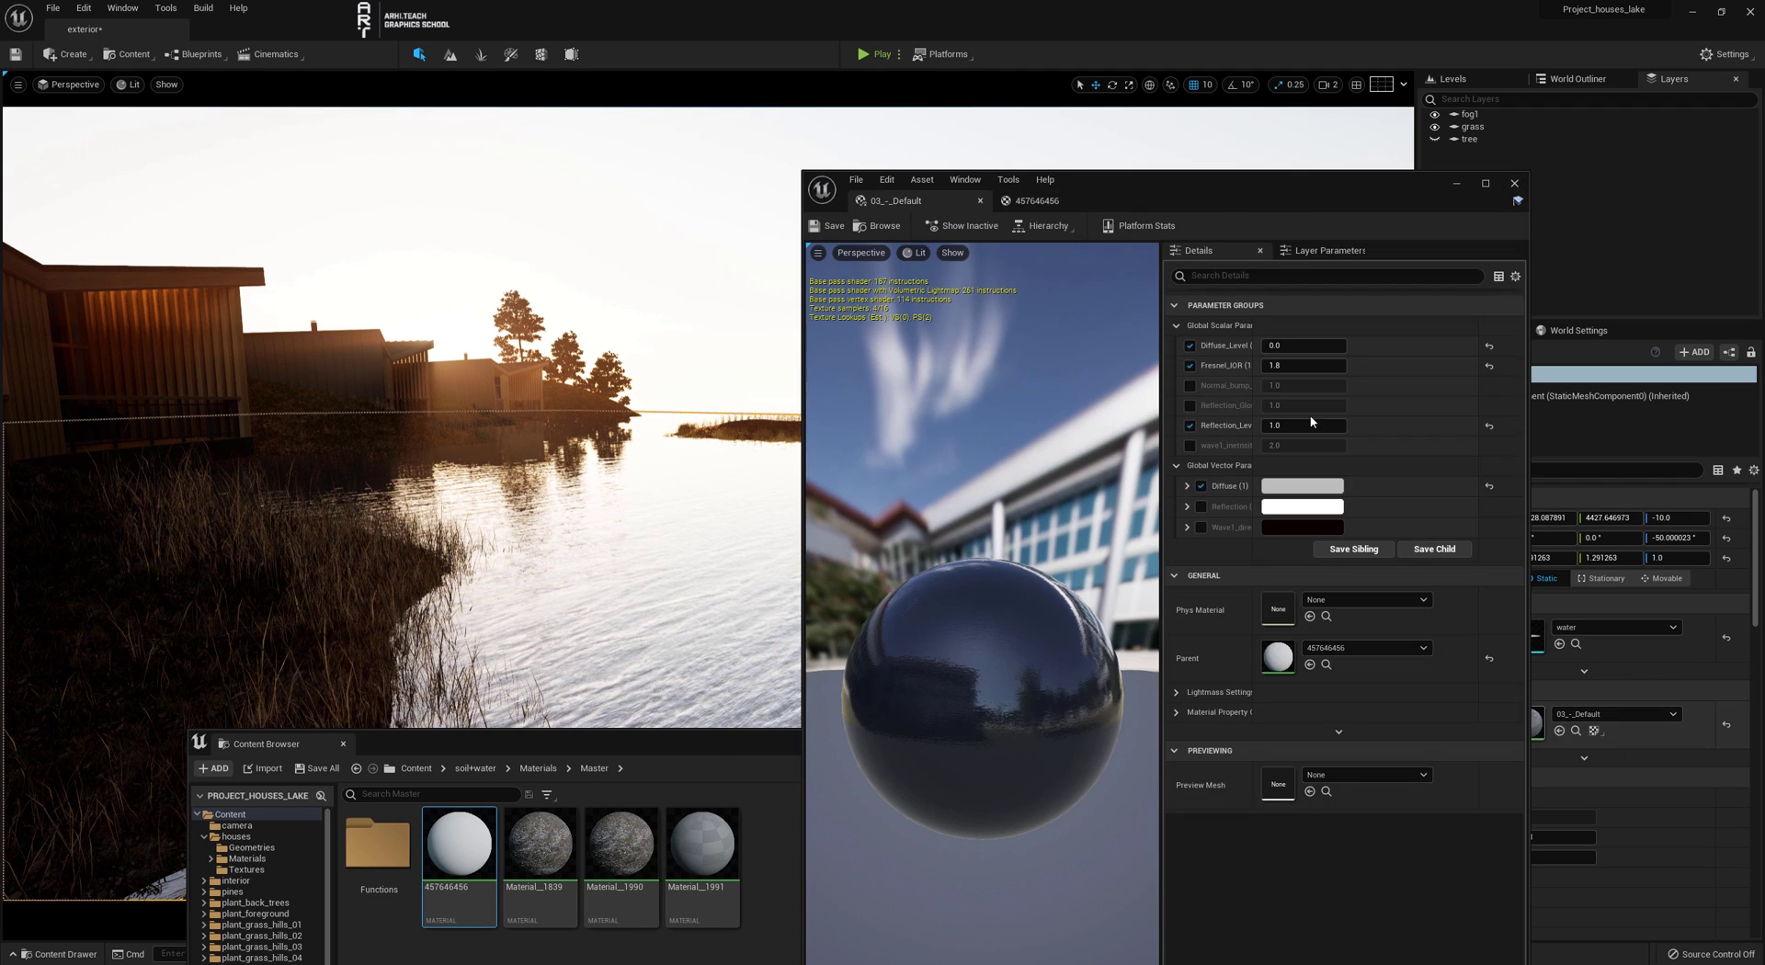
Try a Normal_bump value of about 57.6 in the water material instance, and reset it to its default
{"action": "left_click_drag", "start_coordinate": [1309, 189], "coordinate": [1370, 218]}
{"action": "left_click_drag", "start_coordinate": [1367, 416], "coordinate": [1406, 417]}
{"action": "left_click_drag", "start_coordinate": [613, 746], "coordinate": [593, 894]}
{"action": "left_click", "coordinate": [907, 263]}
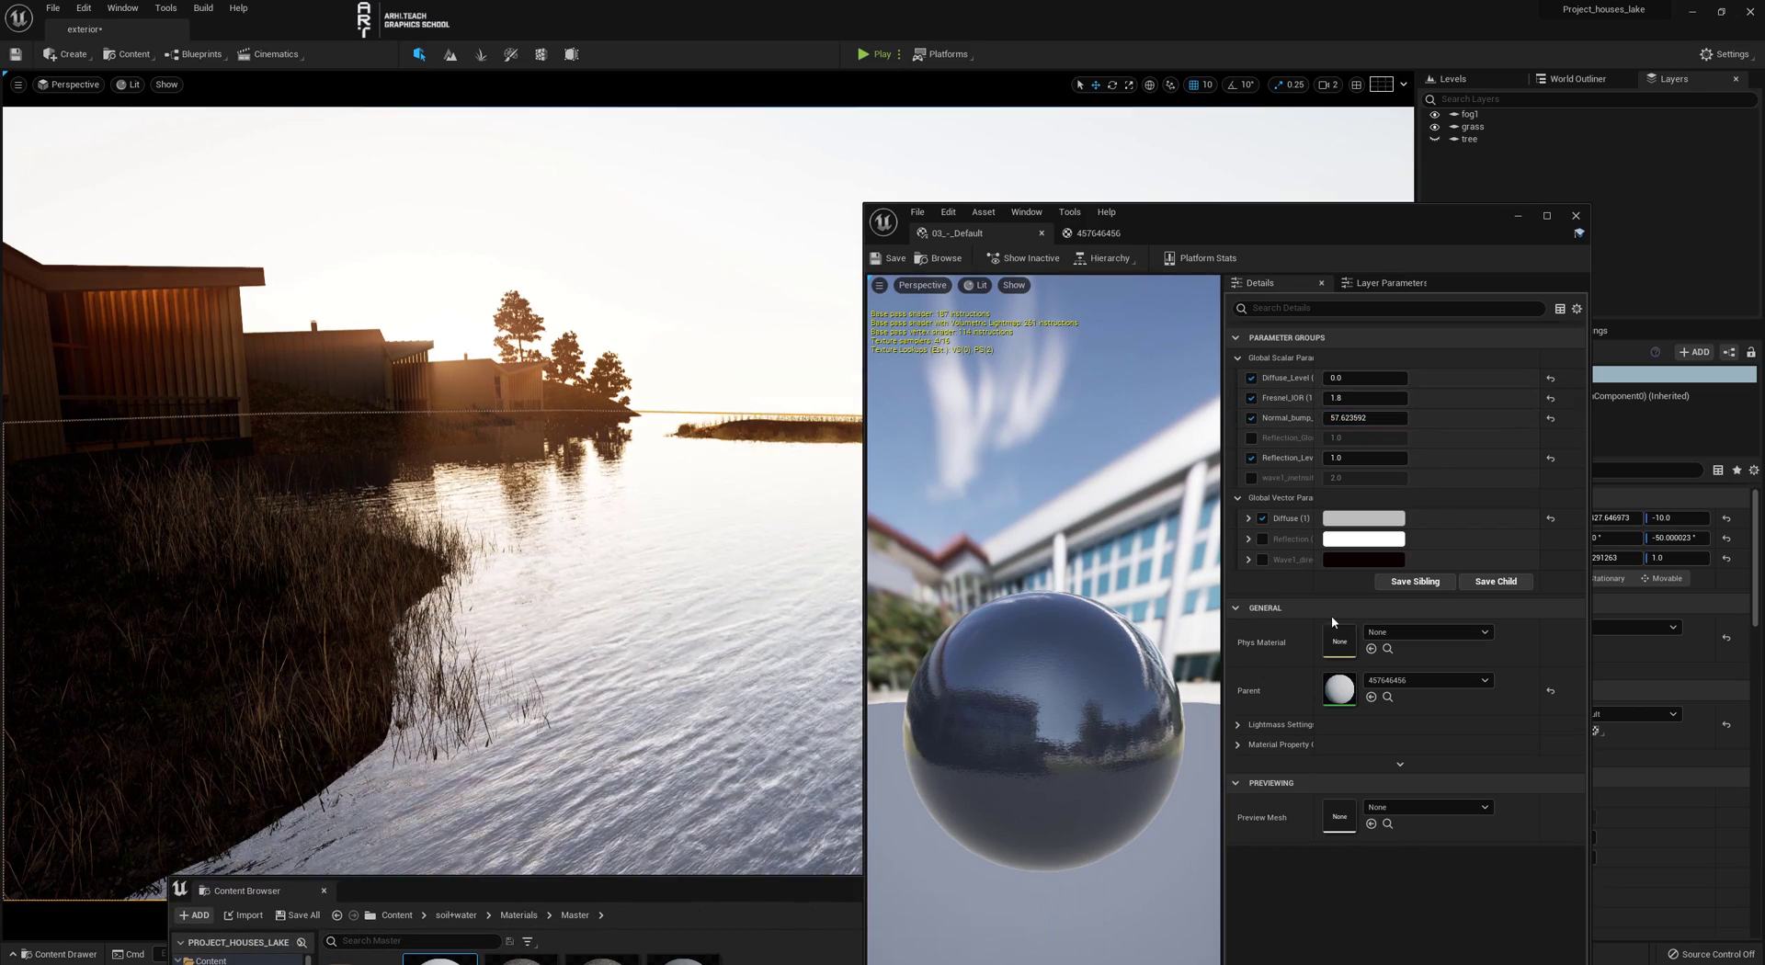
{"action": "left_click", "coordinate": [1551, 418]}
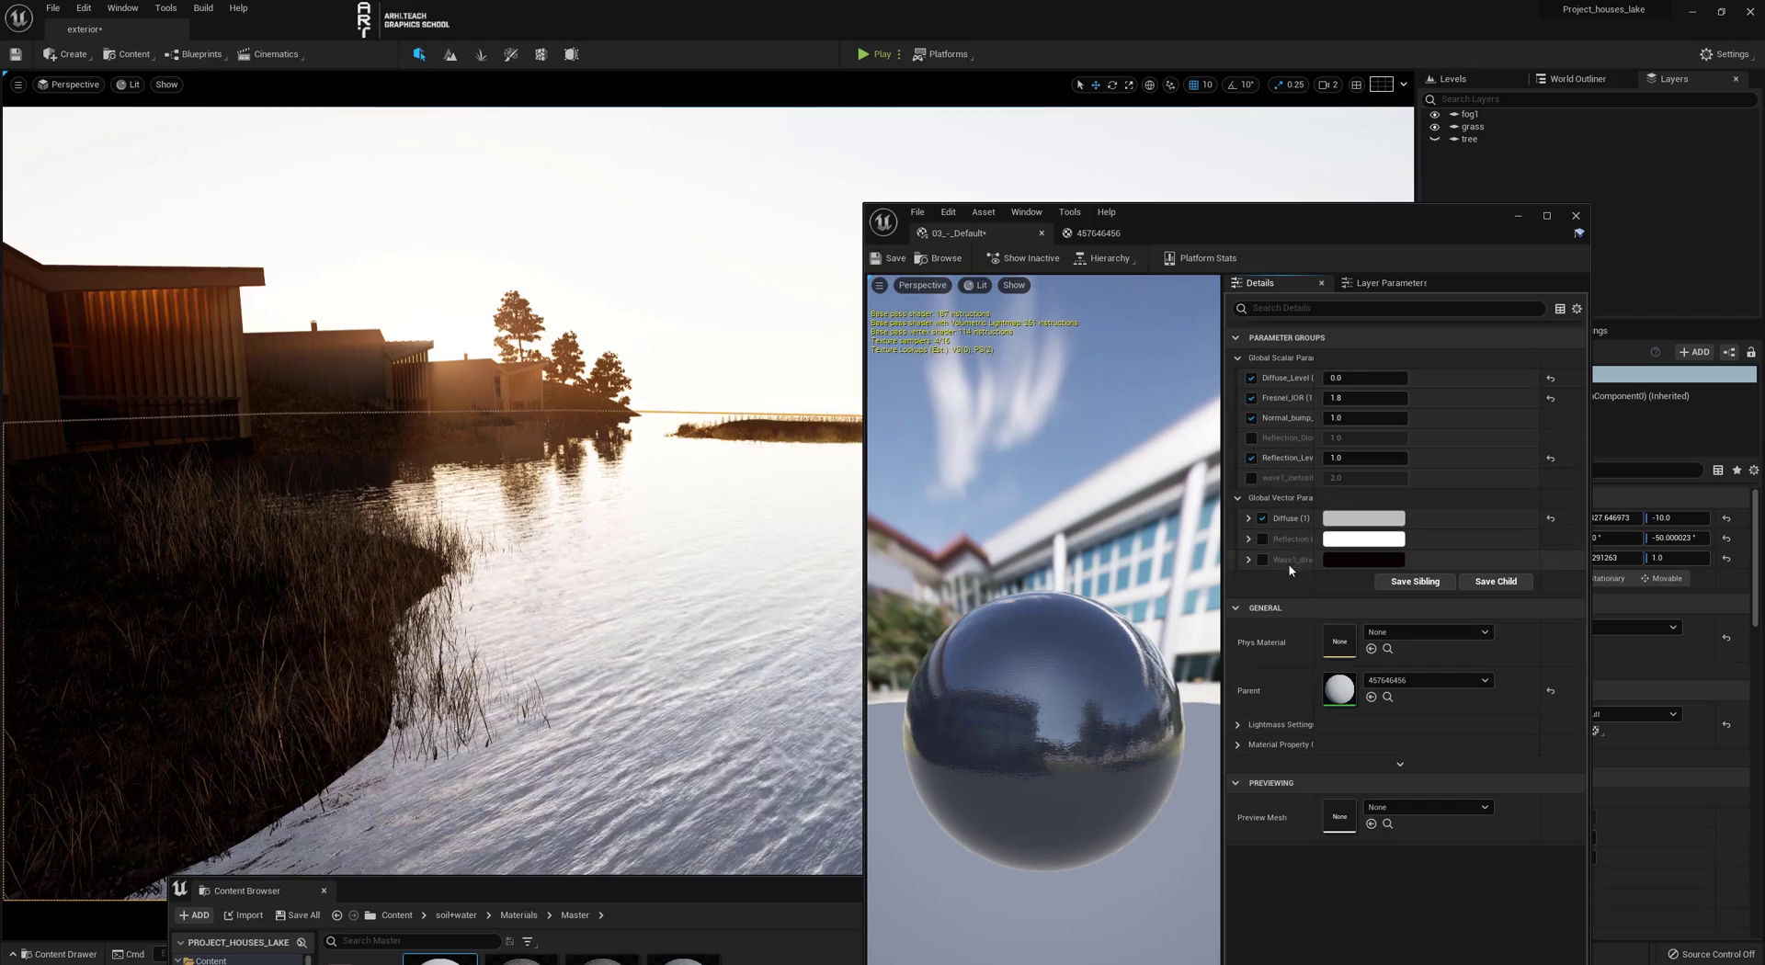
Enable the wave1 scalar parameter in the instance, try a value of about 8, and undo the value change
{"action": "left_click", "coordinate": [1251, 478]}
{"action": "left_click_drag", "start_coordinate": [1364, 478], "coordinate": [1397, 478]}
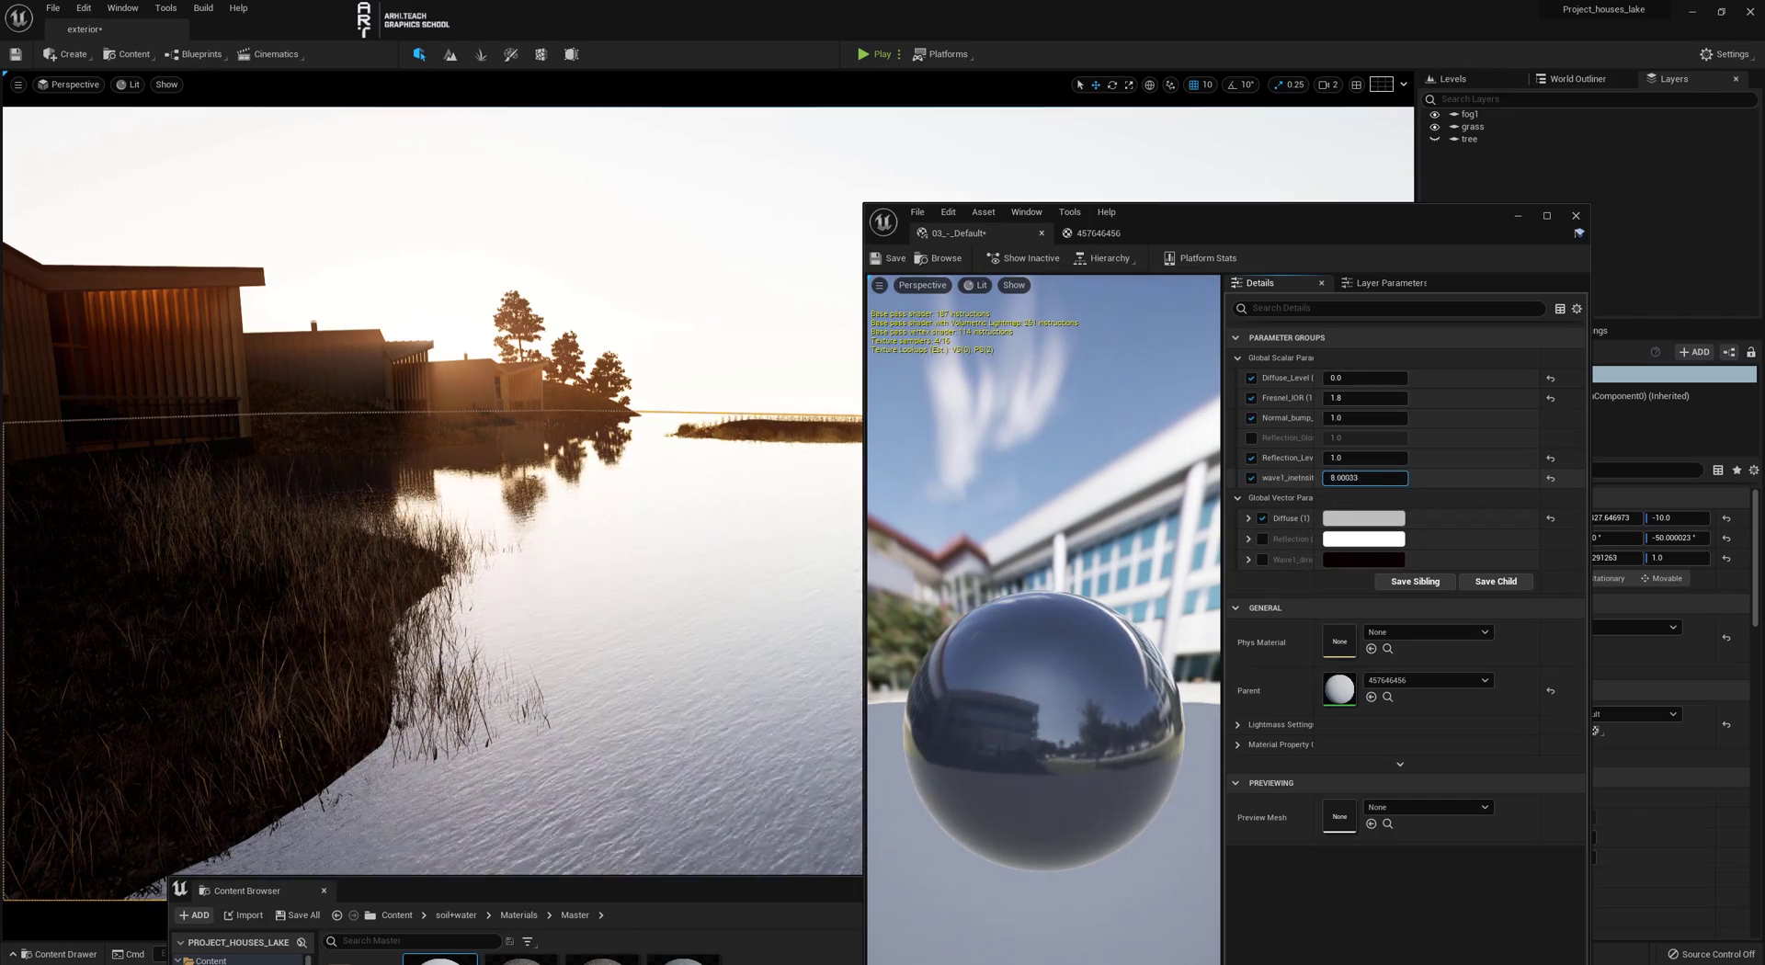
{"action": "key", "text": "ctrl+z"}
Try the instance's reflection glossiness, Diffuse_Level and Fresnel_IOR overrides, and undo the changes
{"action": "left_click", "coordinate": [1251, 439]}
{"action": "left_click", "coordinate": [1254, 439]}
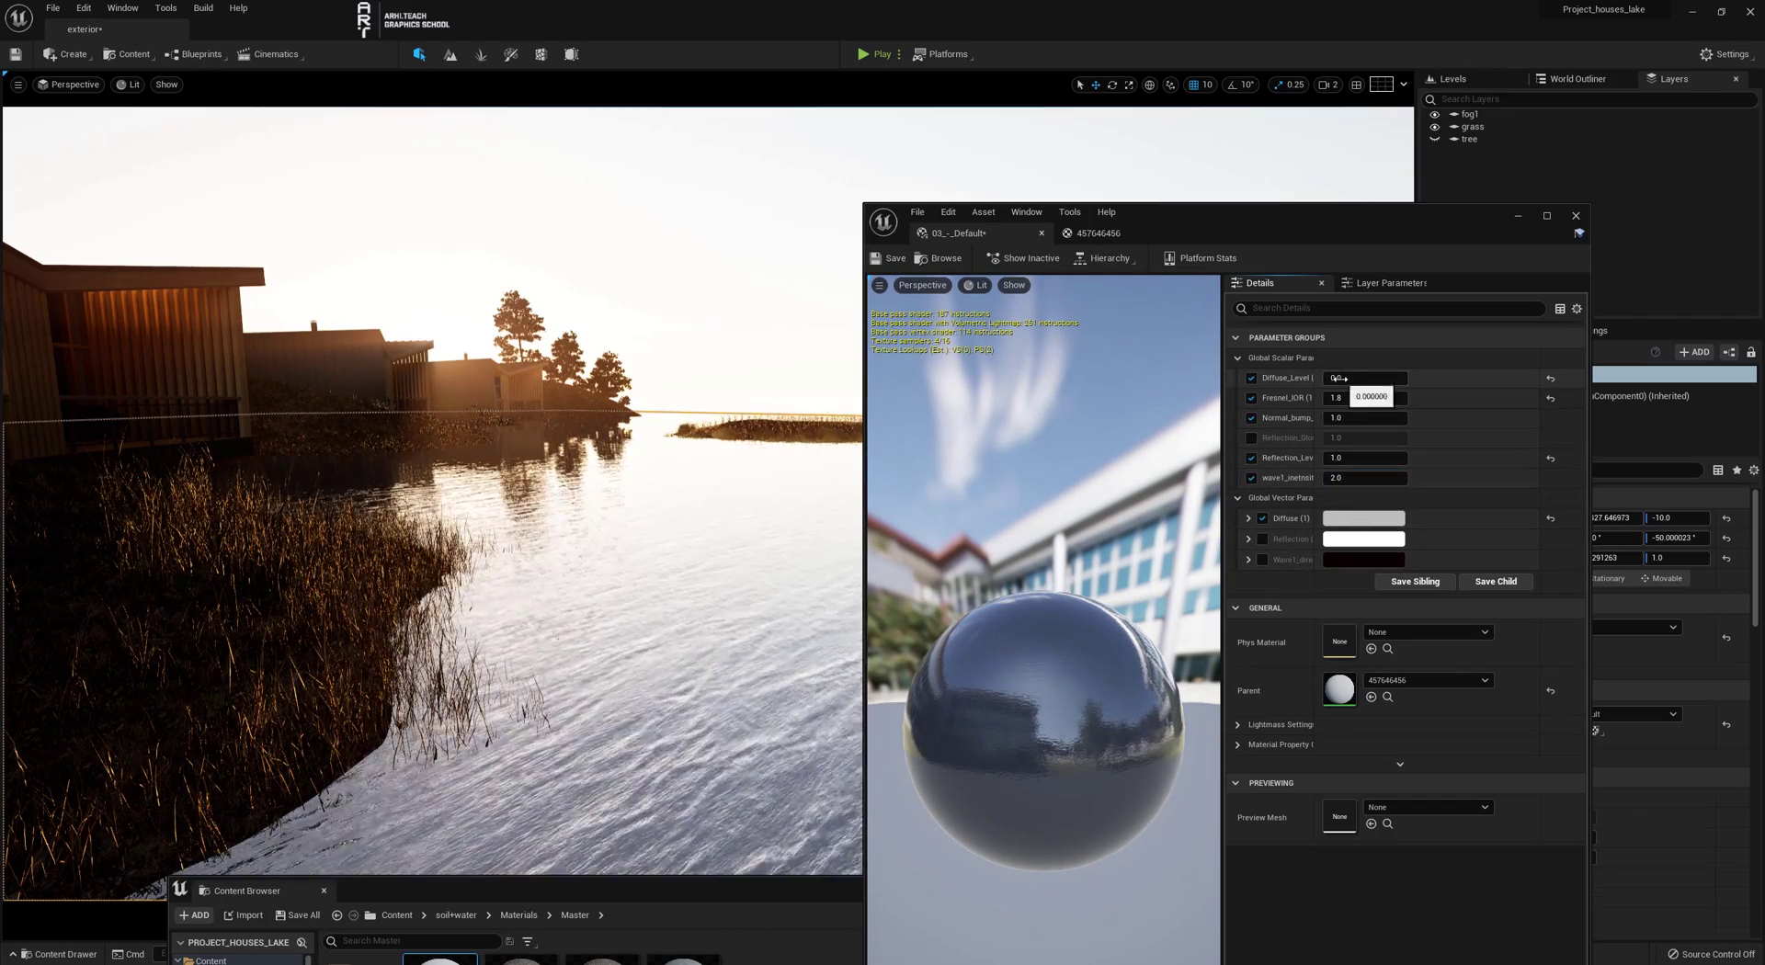
{"action": "left_click_drag", "start_coordinate": [1337, 378], "coordinate": [1324, 438]}
{"action": "key", "text": "ctrl+z"}
{"action": "left_click", "coordinate": [1253, 398]}
{"action": "left_click", "coordinate": [1253, 398]}
{"action": "key", "text": "ctrl+z"}
{"action": "key", "text": "ctrl+z"}
Enable the reflection glossiness parameter, try a value of about 0.026, and undo the value change
{"action": "left_click", "coordinate": [1251, 438]}
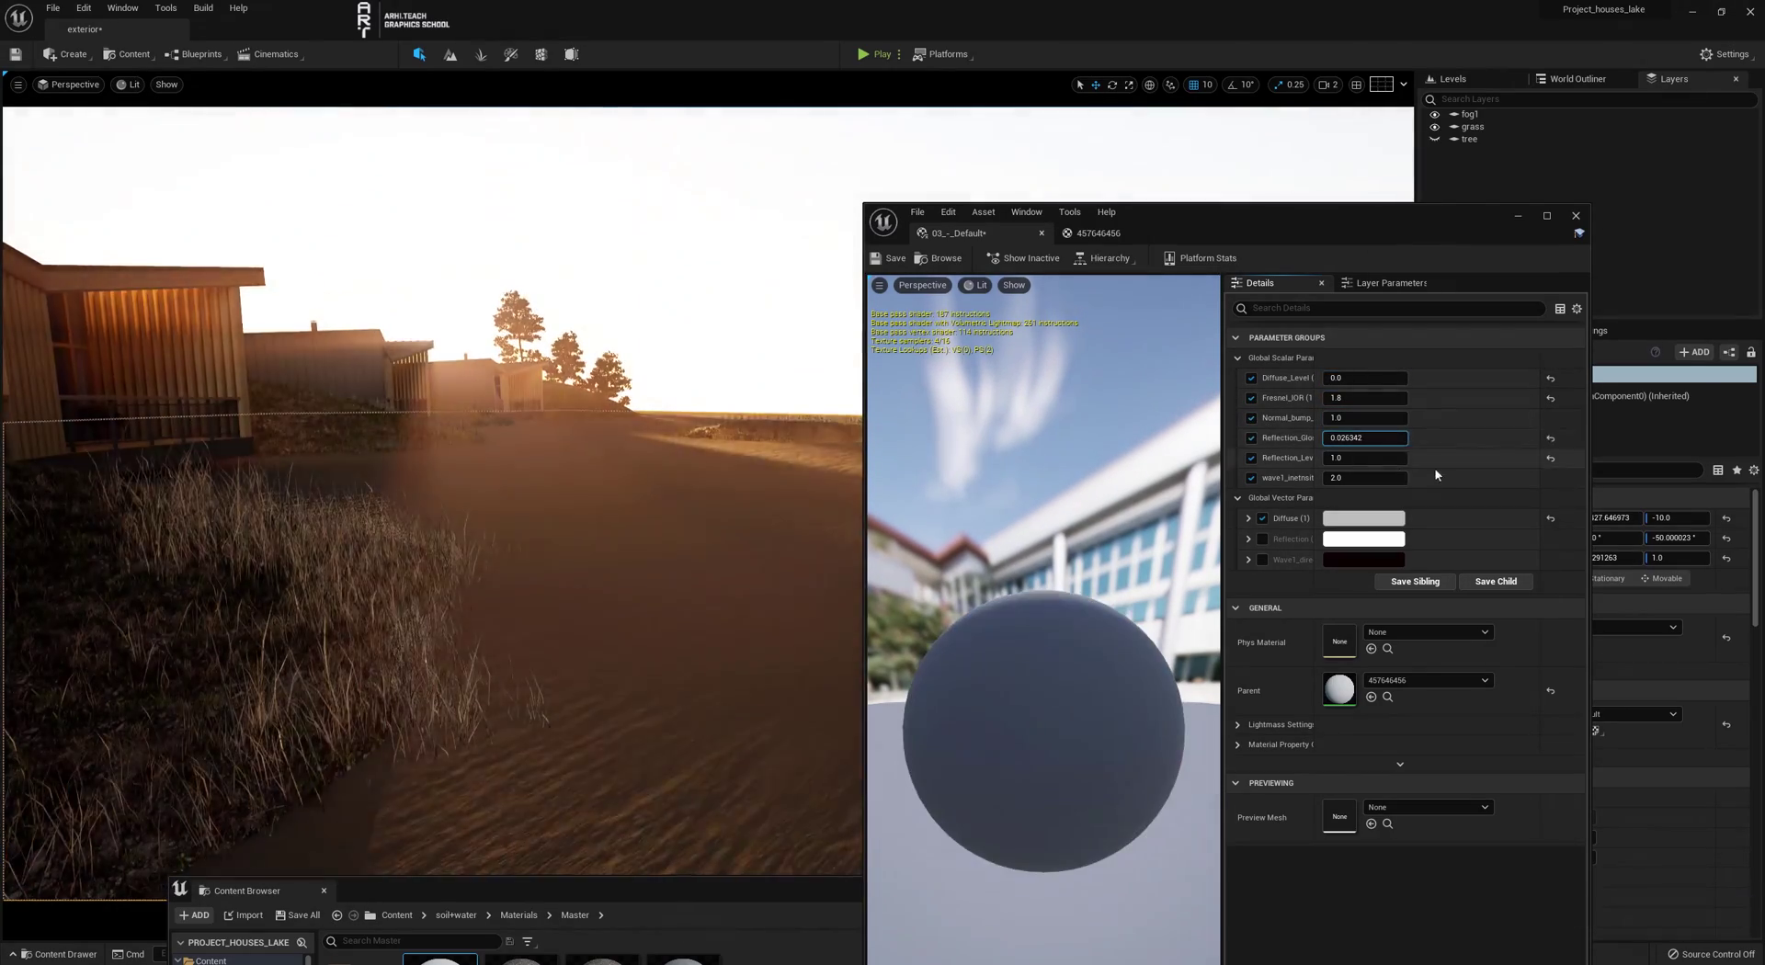
{"action": "key", "text": "ctrl+z"}
Close the material editor window, applying the modified material's changes to the original material
{"action": "key", "text": "ctrl+space"}
{"action": "left_click", "coordinate": [1576, 215]}
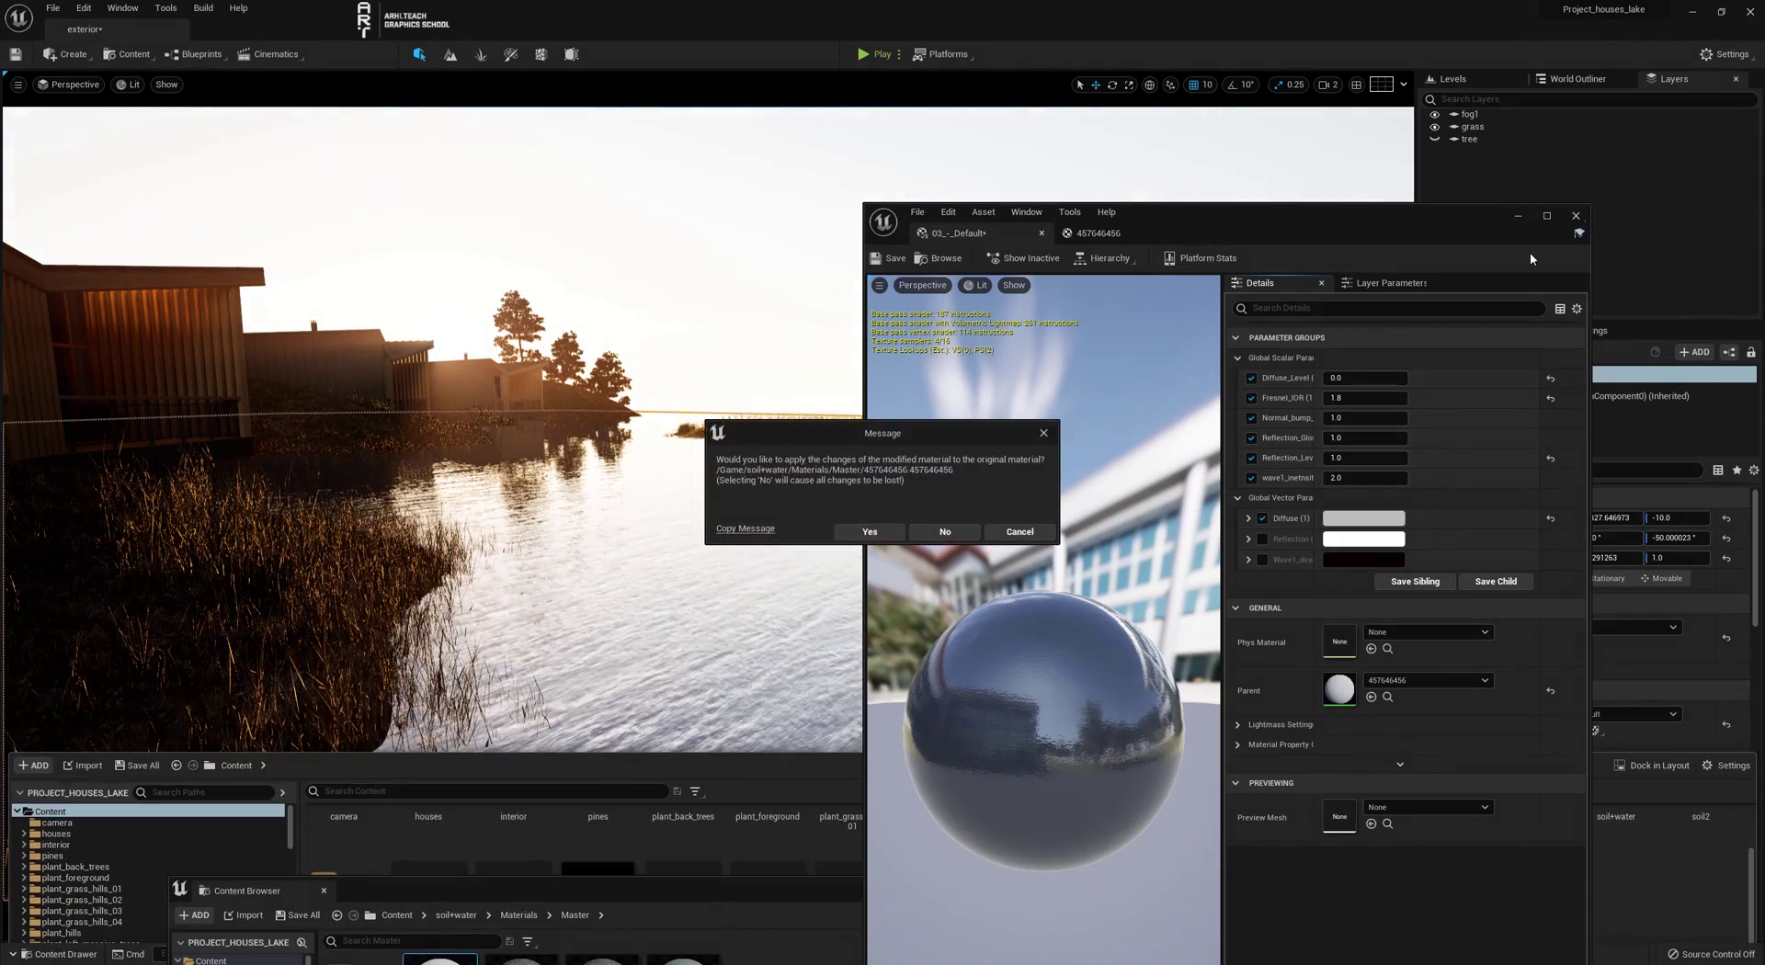
{"action": "left_click", "coordinate": [868, 531]}
Open the Sequence_03 level sequence from the Content folder, view the lake through its camera, and close the content browser
{"action": "left_click_drag", "start_coordinate": [395, 890], "coordinate": [737, 241]}
{"action": "left_click", "coordinate": [742, 266]}
{"action": "double_click", "coordinate": [1123, 622]}
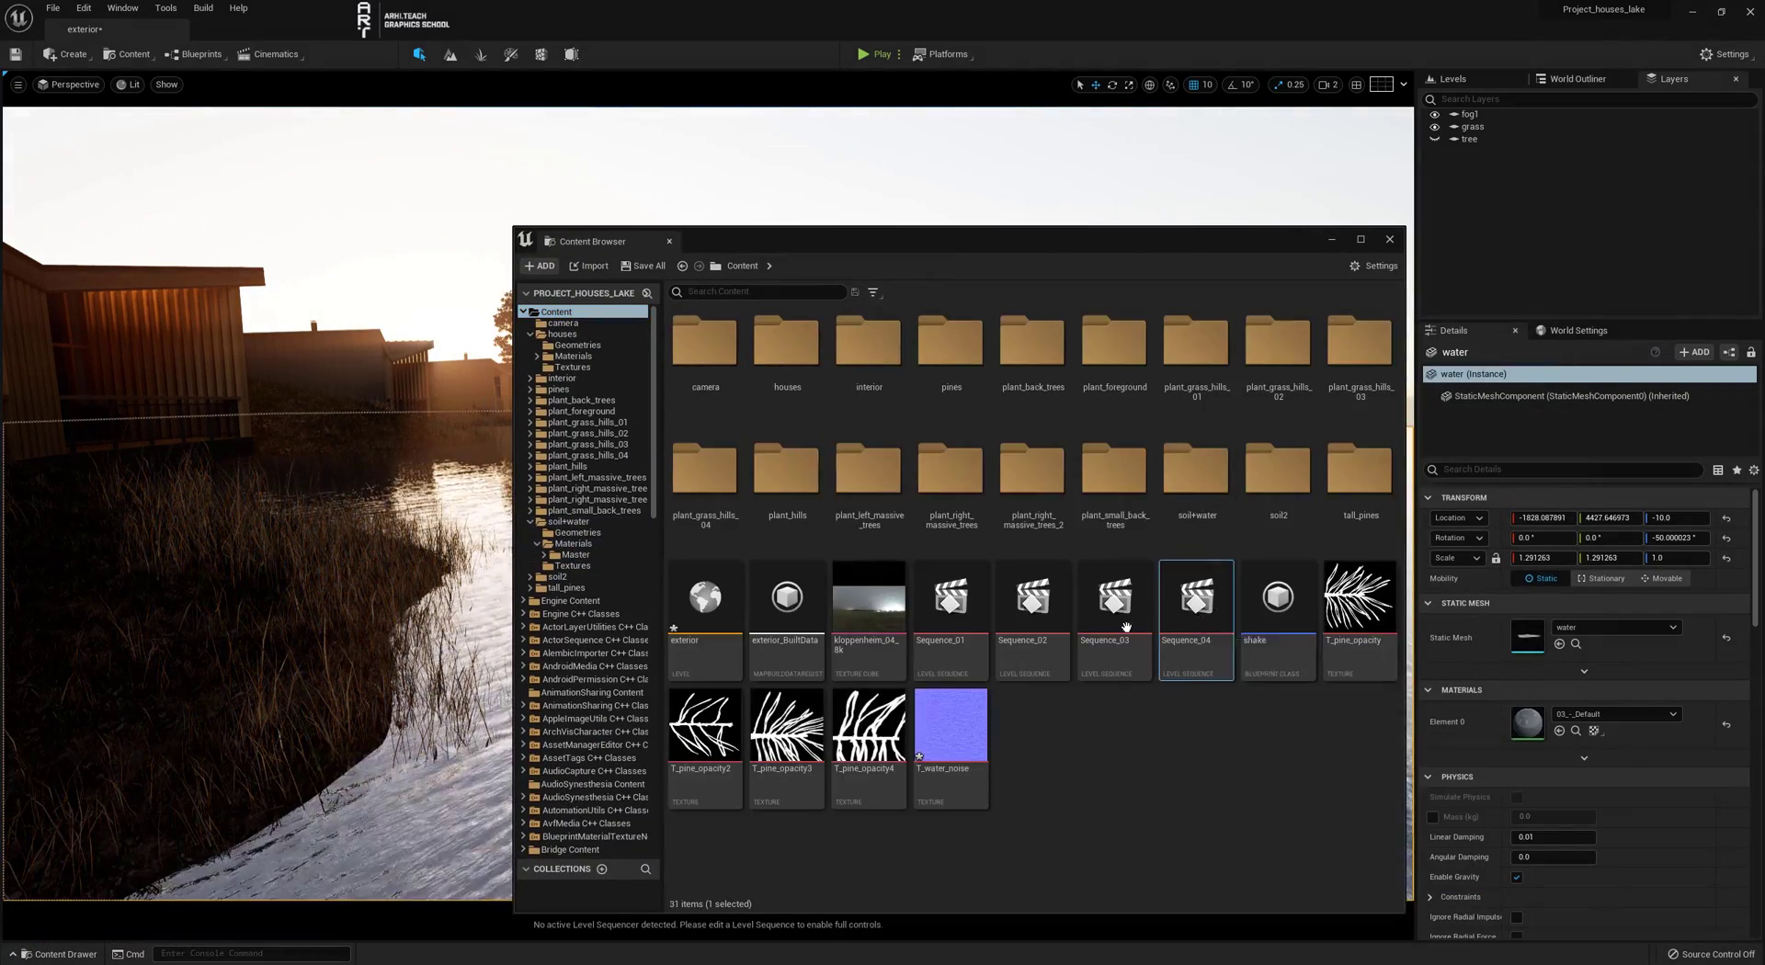
{"action": "left_click", "coordinate": [980, 410]}
{"action": "left_click", "coordinate": [1547, 322]}
{"action": "left_click", "coordinate": [1389, 239]}
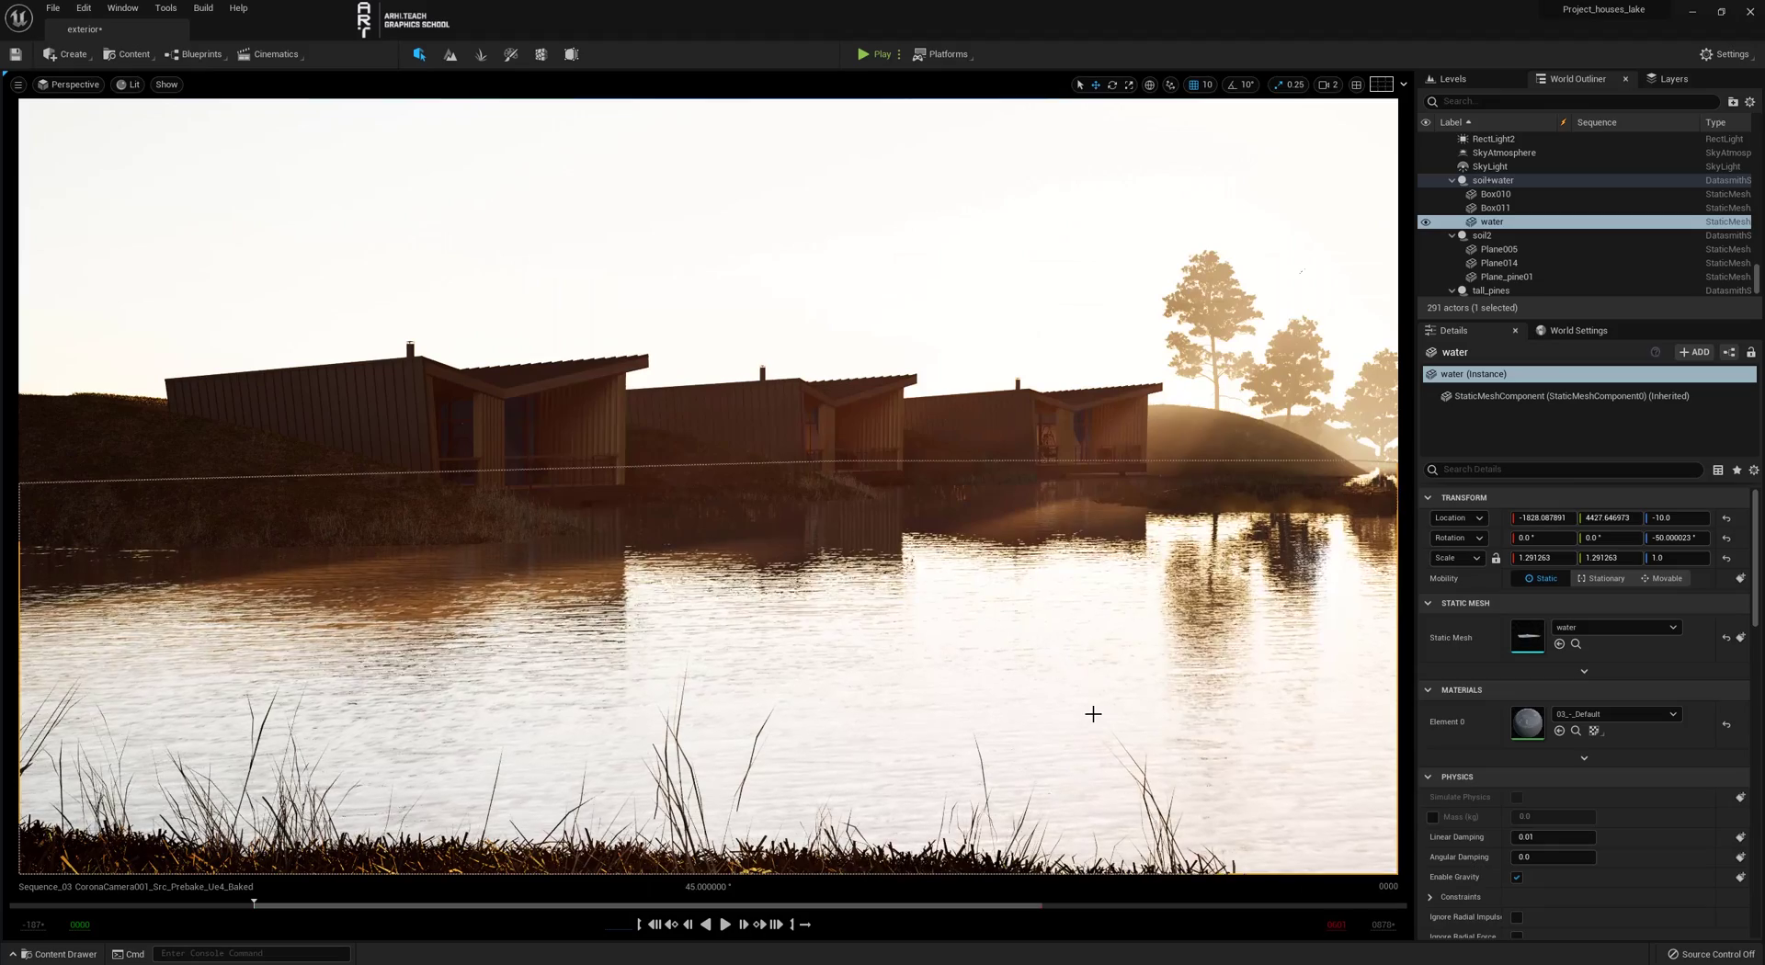
Deselect the water plane and make the tree layer visible
{"action": "key", "text": "Escape"}
{"action": "left_click", "coordinate": [1682, 80]}
{"action": "left_click", "coordinate": [1434, 139]}
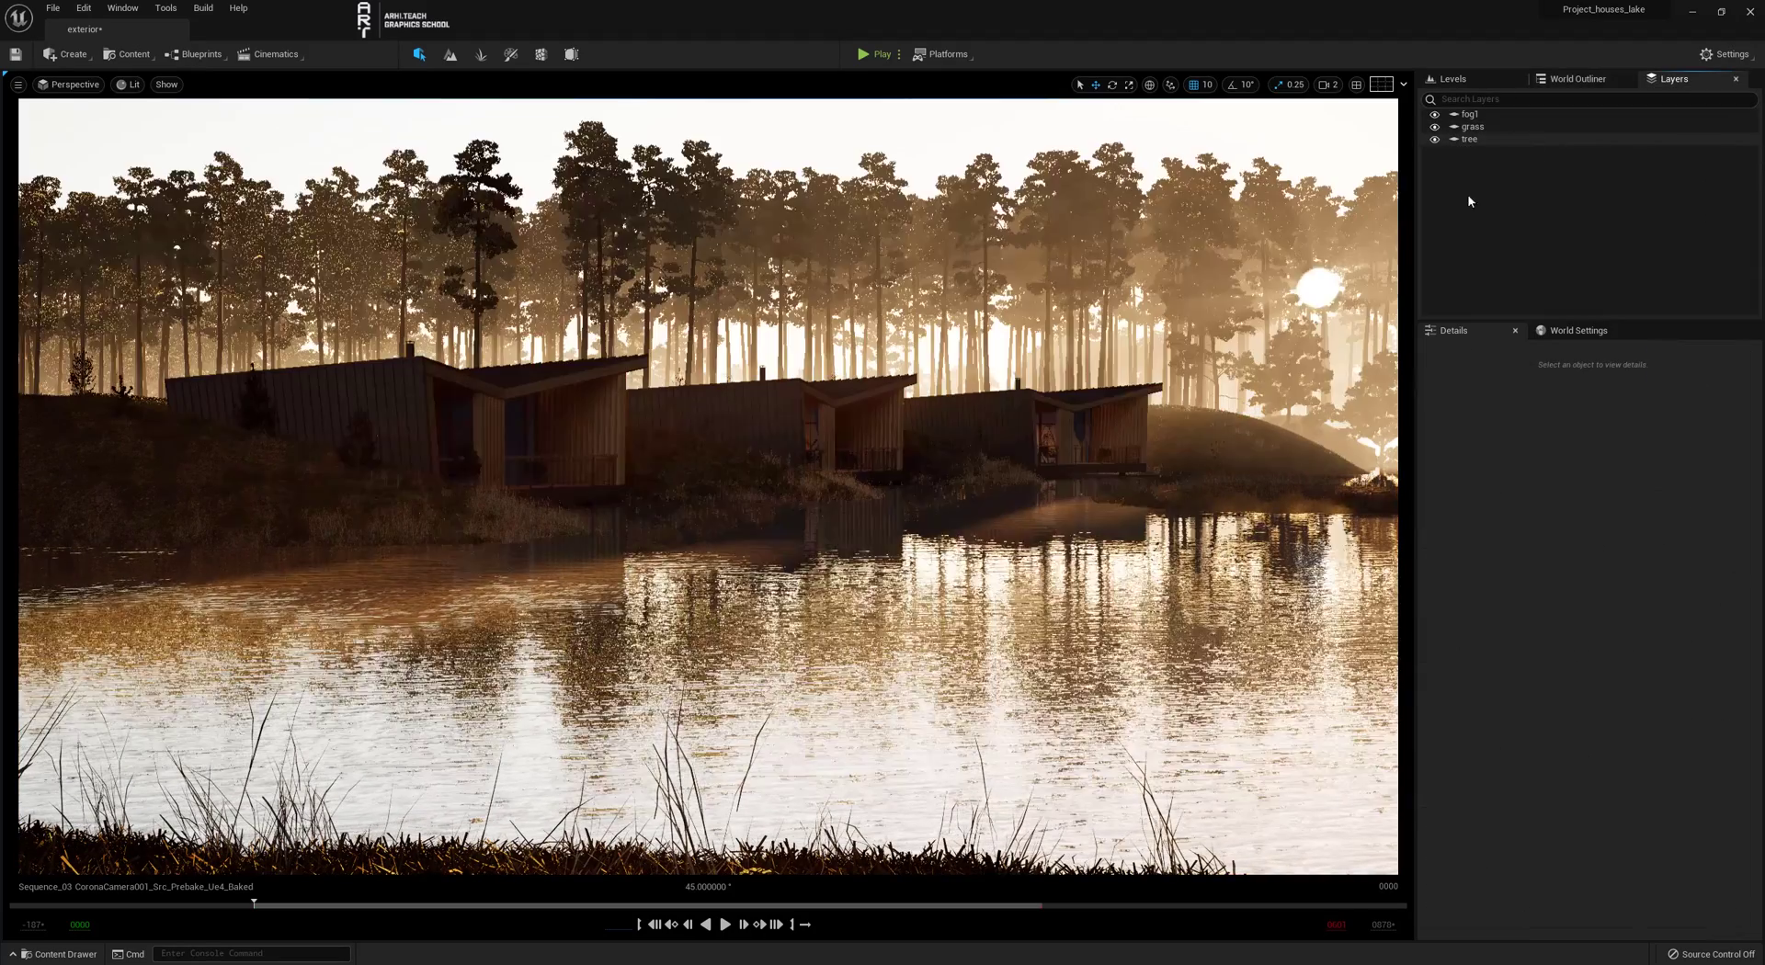